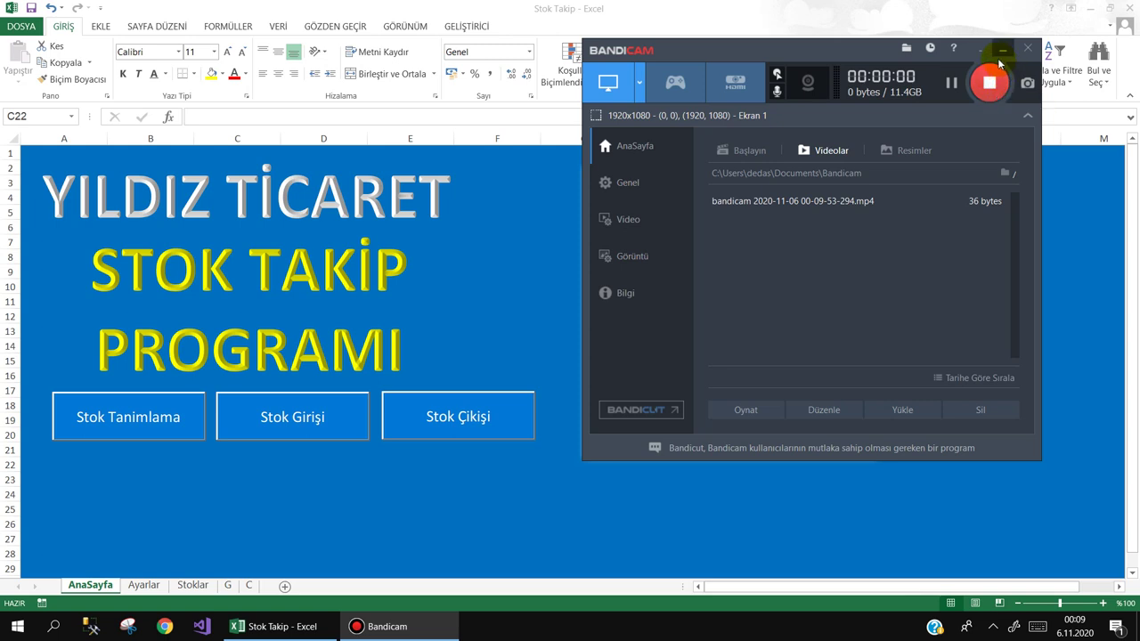
# Minimize the Bandicam window to reveal the Stok Takip AnaSayfa sheet
pyautogui.click(1003, 49)
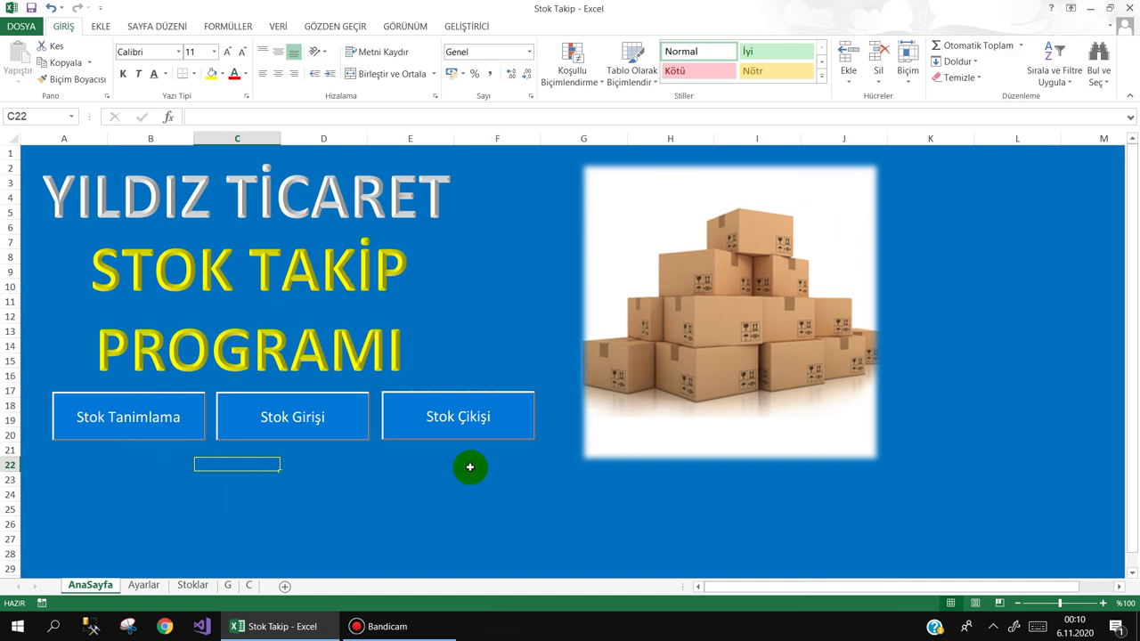
pyautogui.click(105, 417)
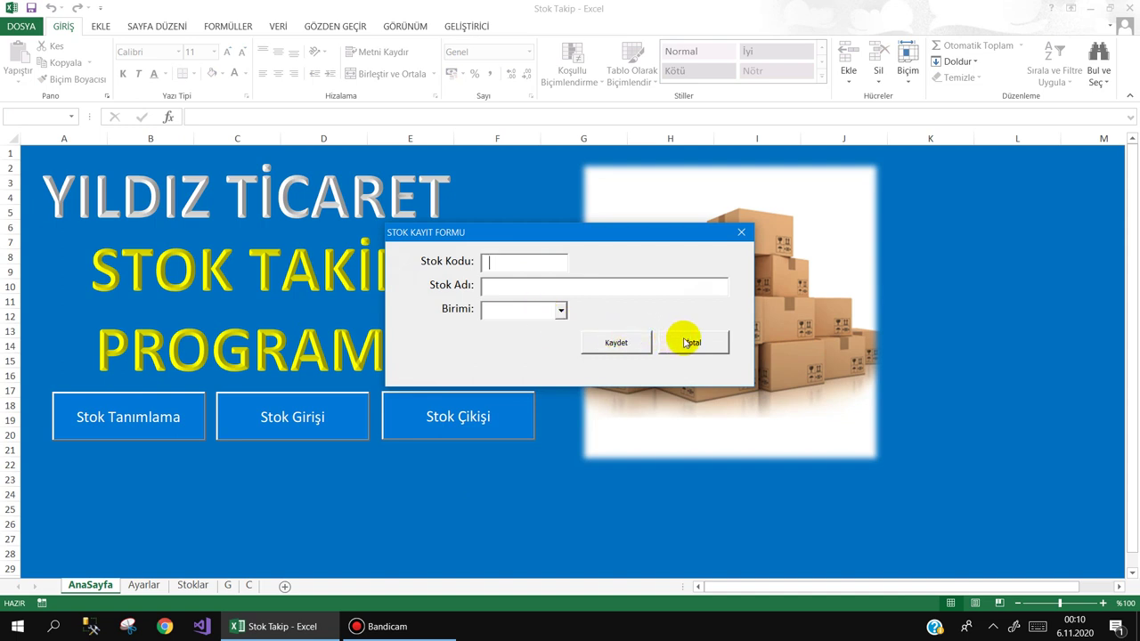
pyautogui.click(522, 262)
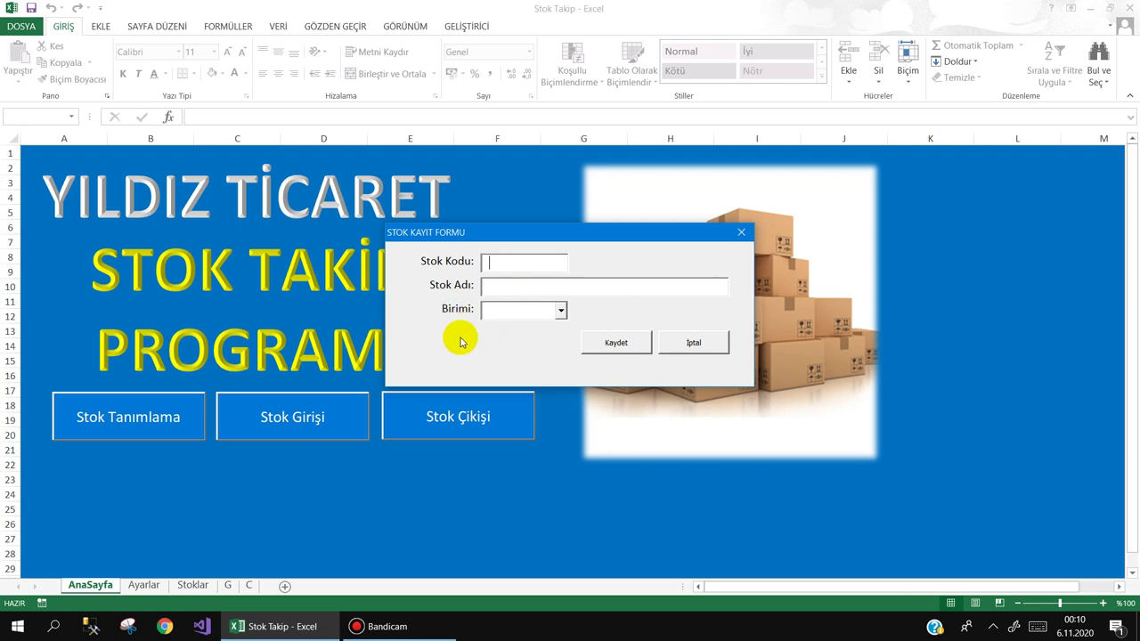
pyautogui.click(674, 341)
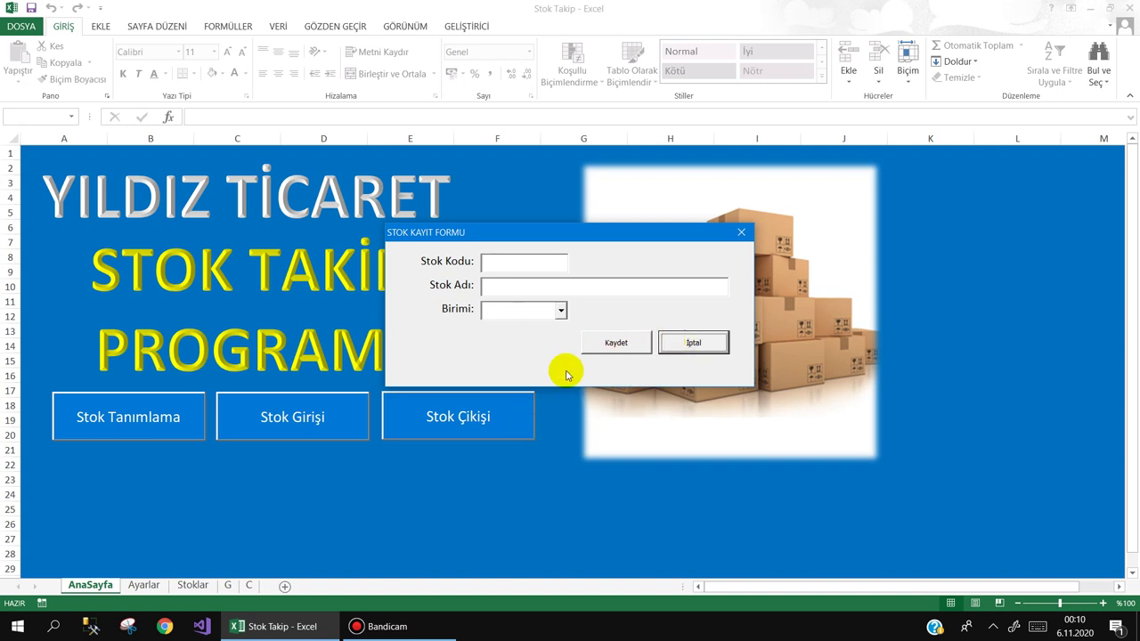
pyautogui.click(741, 233)
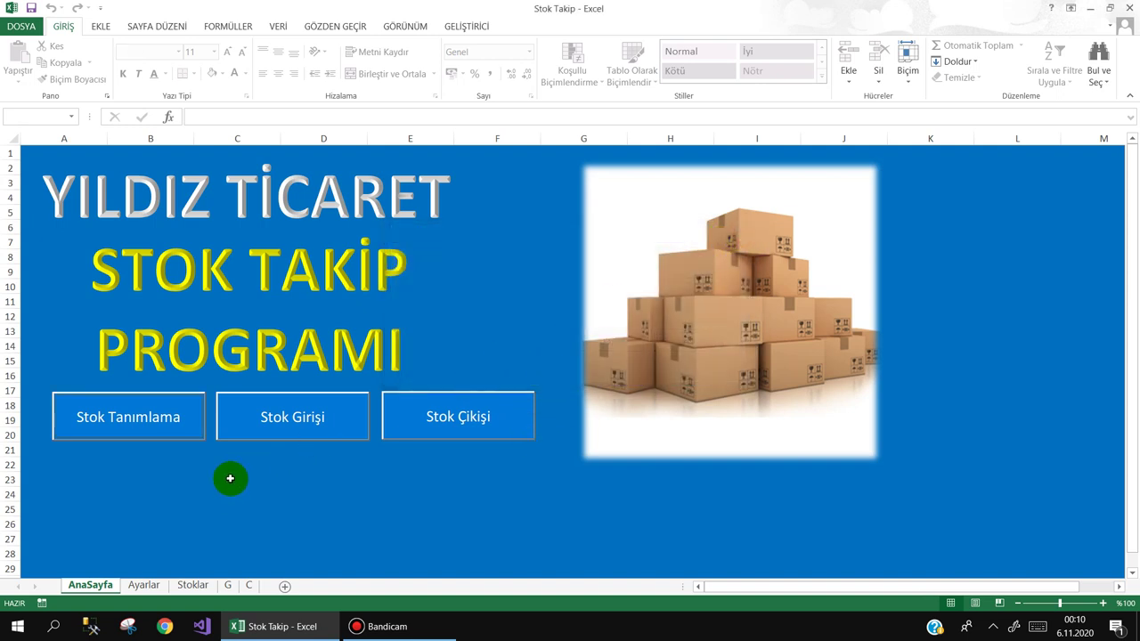
pyautogui.click(152, 489)
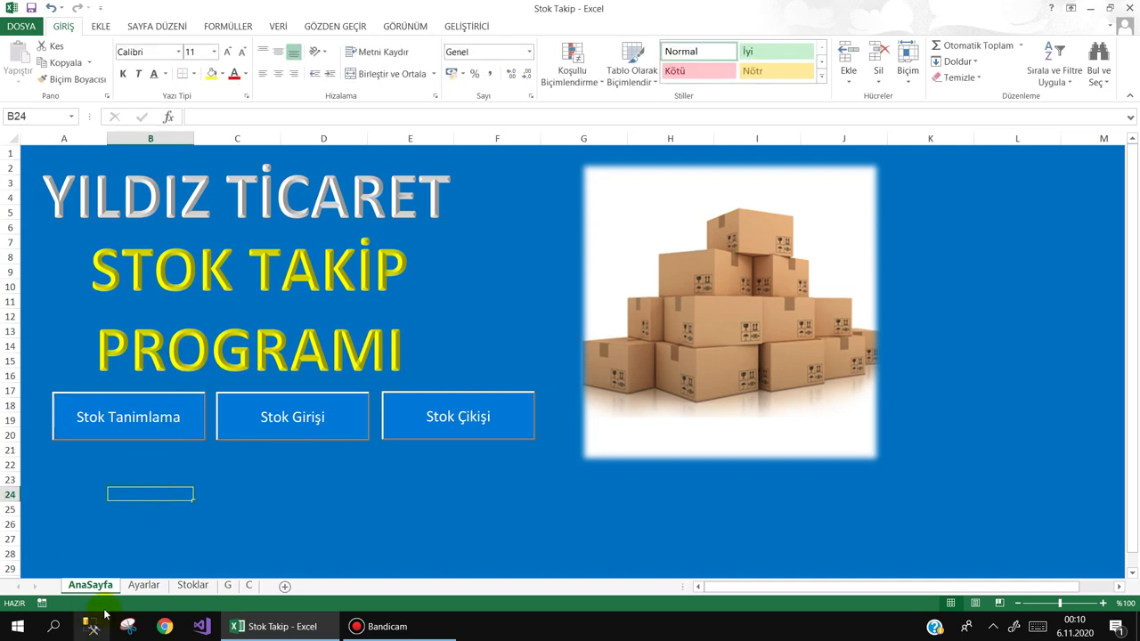
# Browse the Ayarlar, Stoklar, G and Ç sheets, then return to AnaSayfa
pyautogui.click(143, 586)
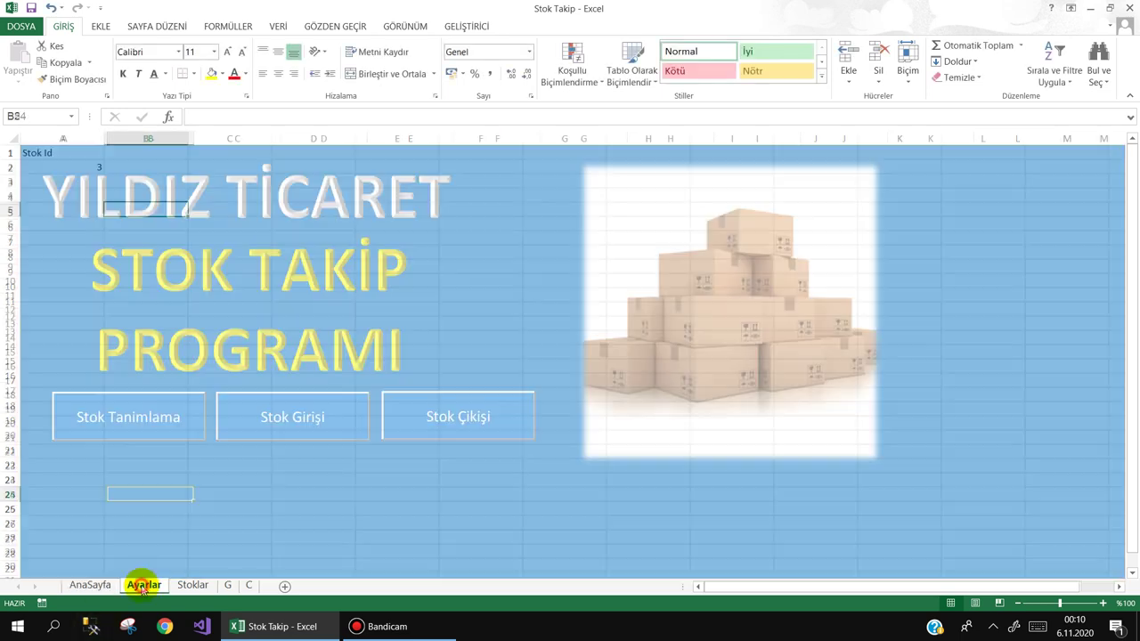
pyautogui.click(191, 587)
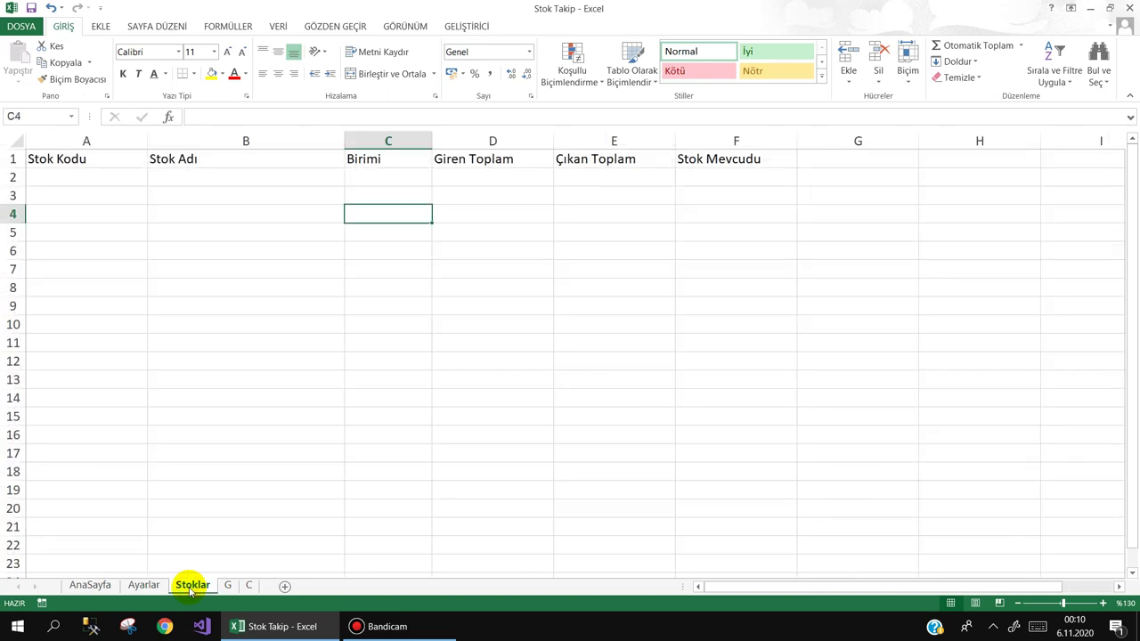
pyautogui.click(229, 586)
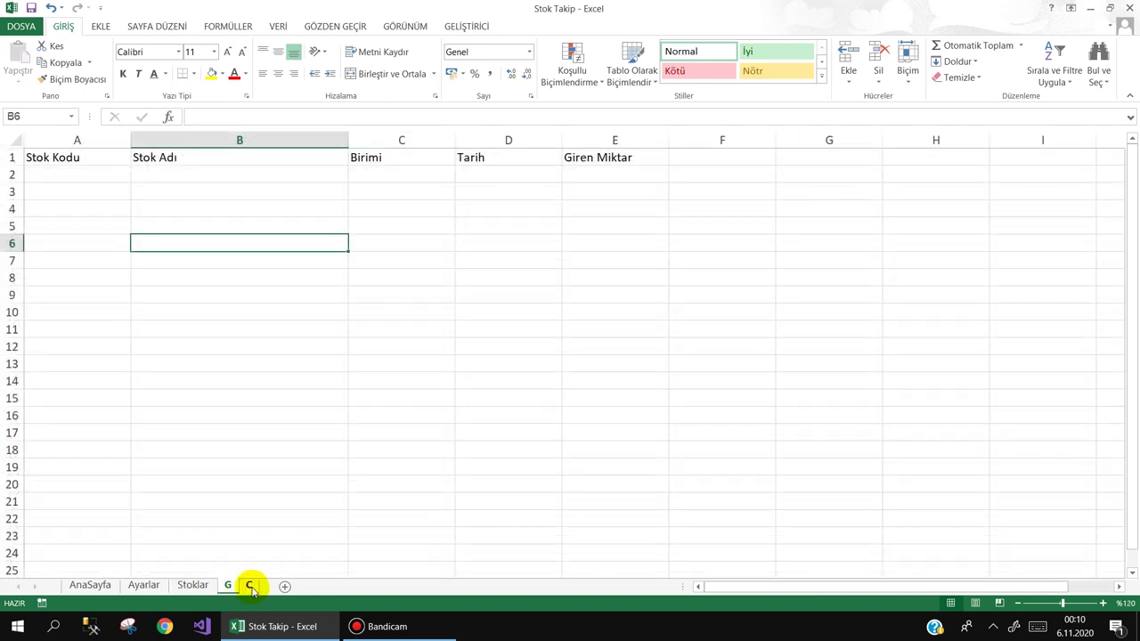
pyautogui.click(250, 586)
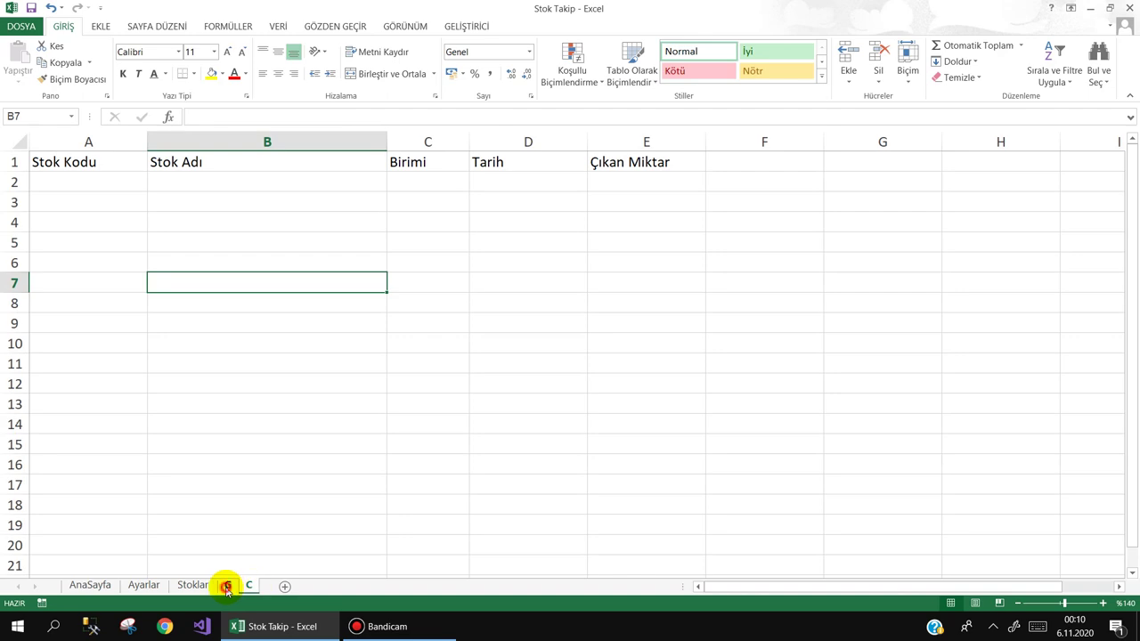
pyautogui.click(227, 586)
pyautogui.click(142, 586)
pyautogui.click(91, 586)
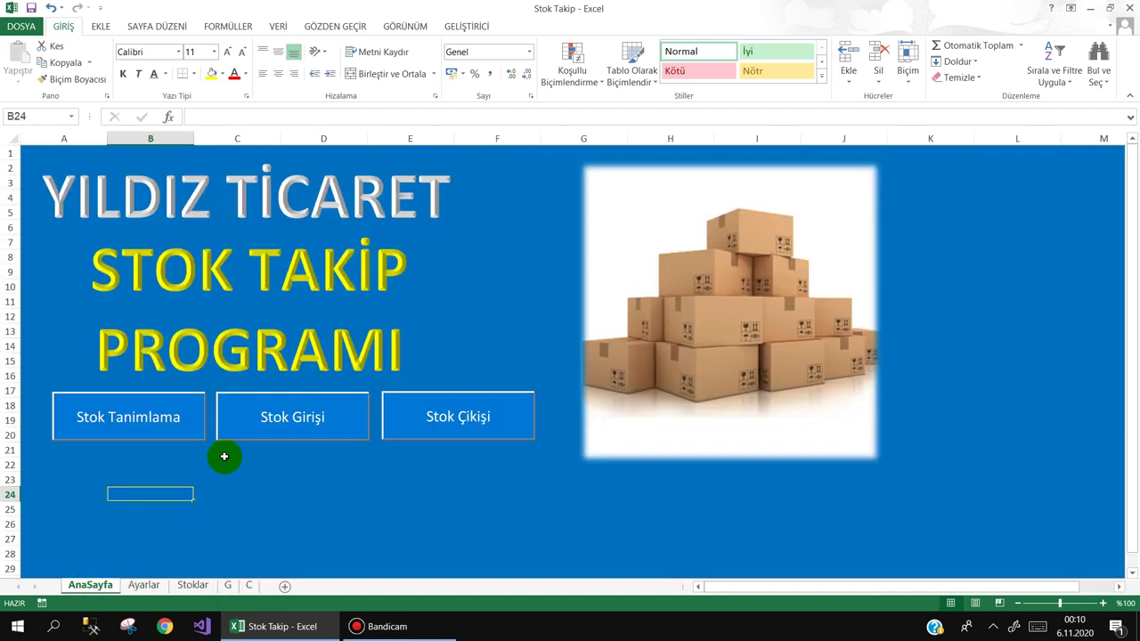
# Reopen the stock registration form from Stok Tanımlama and close it again
pyautogui.click(166, 422)
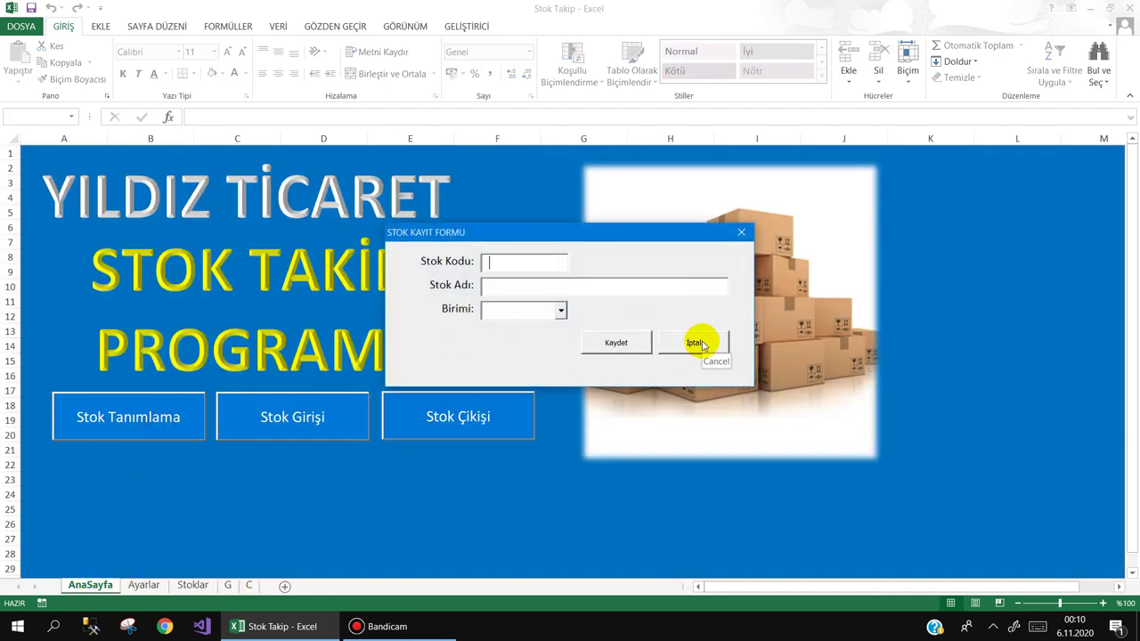
pyautogui.click(710, 349)
pyautogui.click(740, 234)
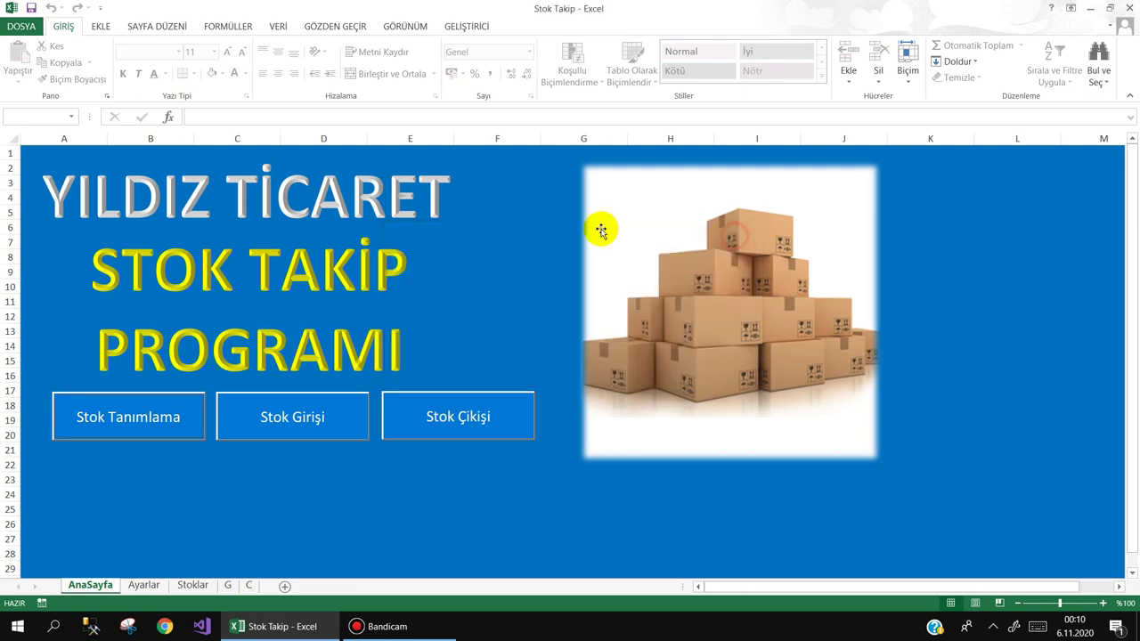
# On the Stoklar sheet, enter test stock codes 1, 2 and 3 in A2:A4
pyautogui.click(191, 585)
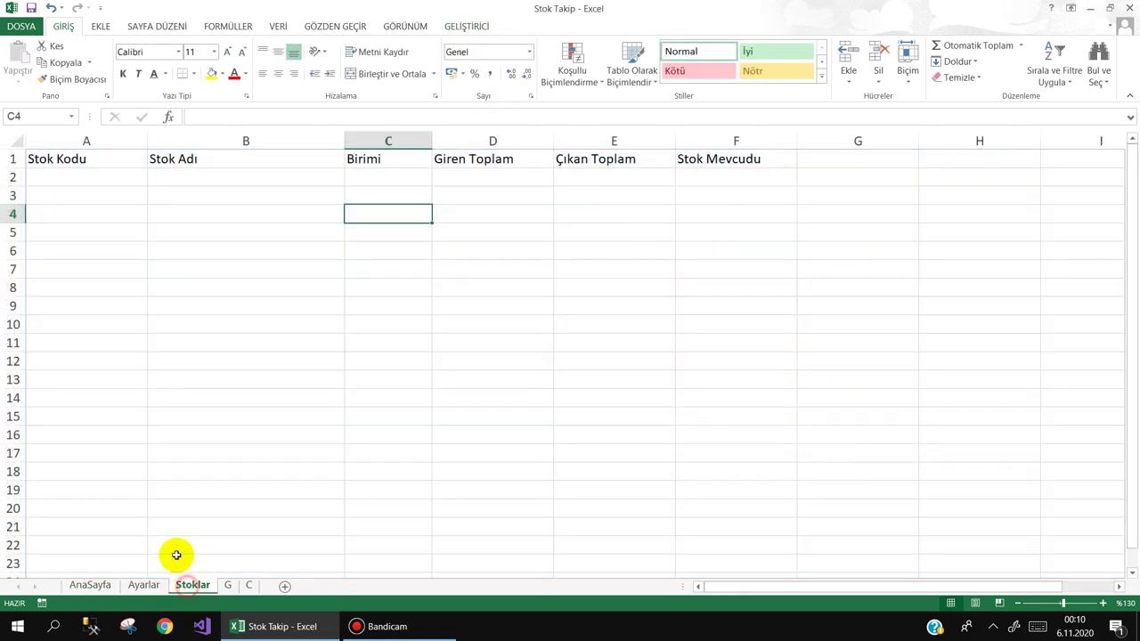
pyautogui.click(98, 176)
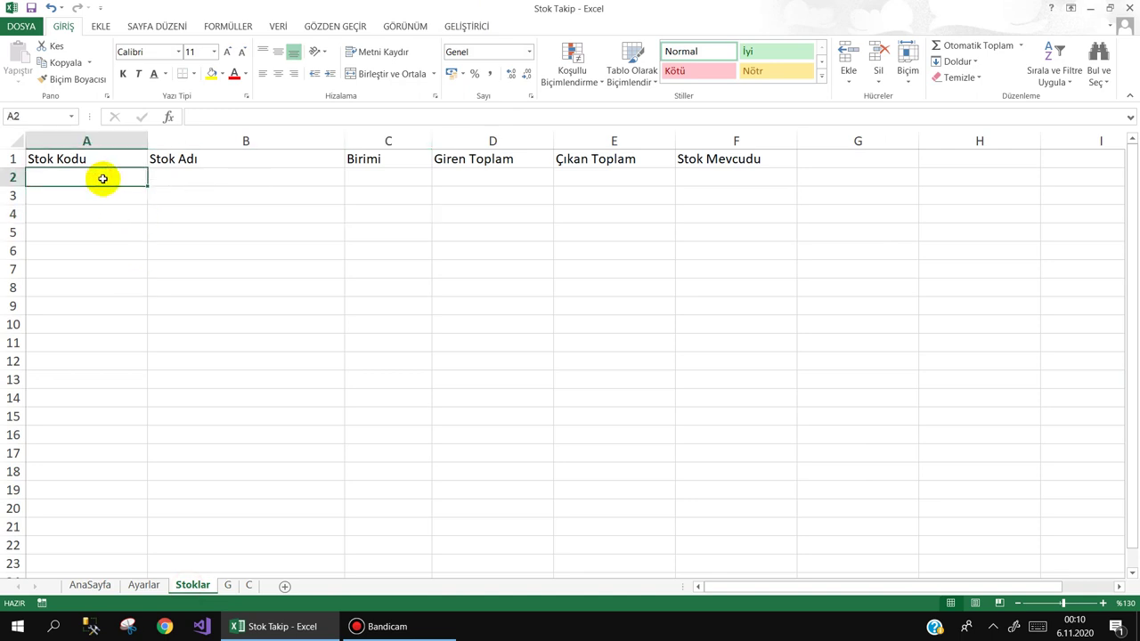
pyautogui.write('1')
pyautogui.click(94, 198)
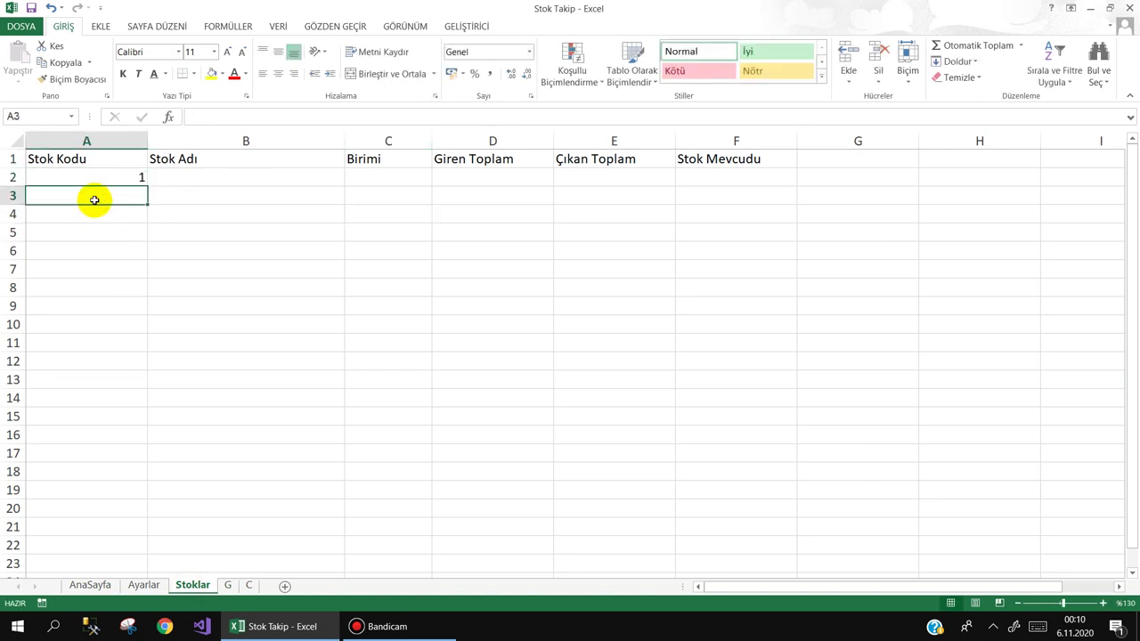
pyautogui.write('2')
pyautogui.click(97, 213)
pyautogui.write('3')
pyautogui.click(98, 234)
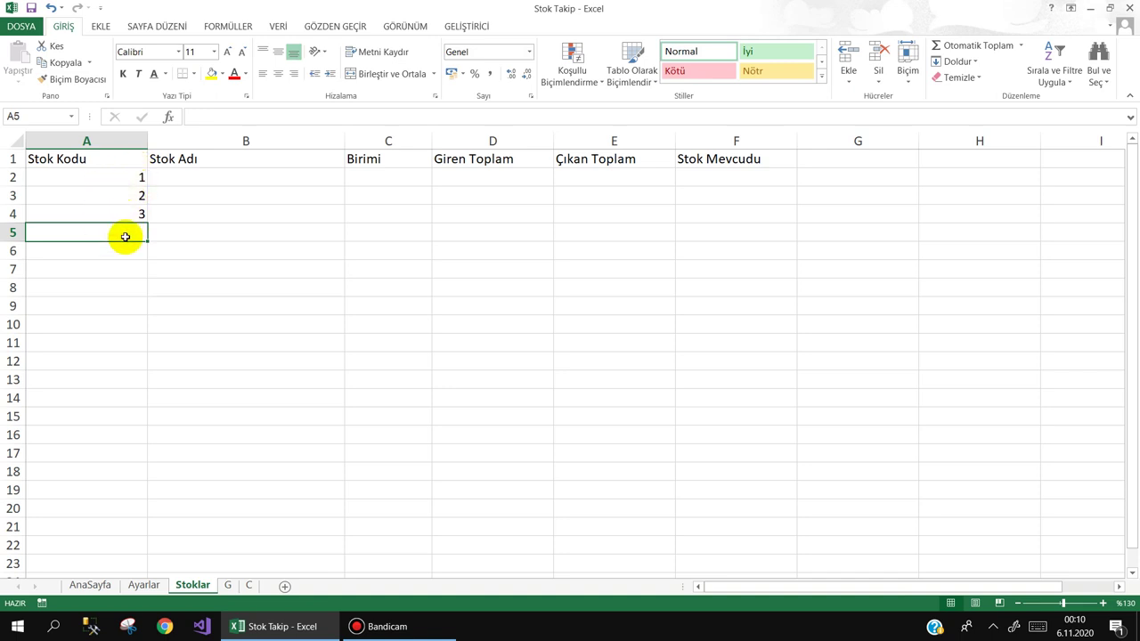
# Insert an empty row above row 2, then undo the insertion
pyautogui.moveTo(69, 230); pyautogui.dragTo(751, 236)
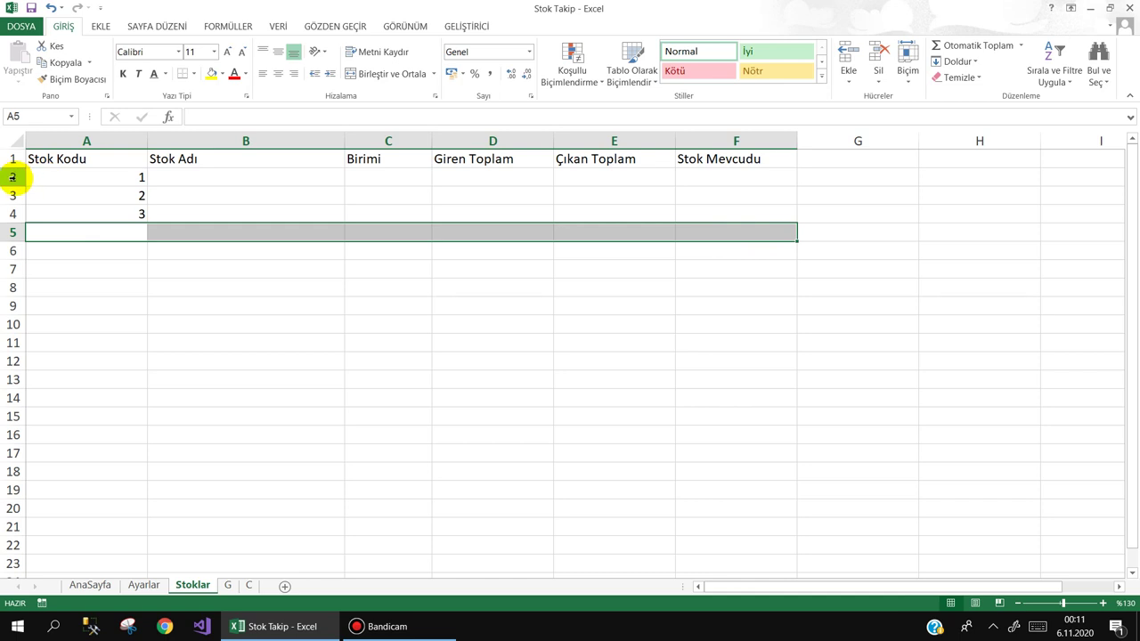
pyautogui.click(66, 212)
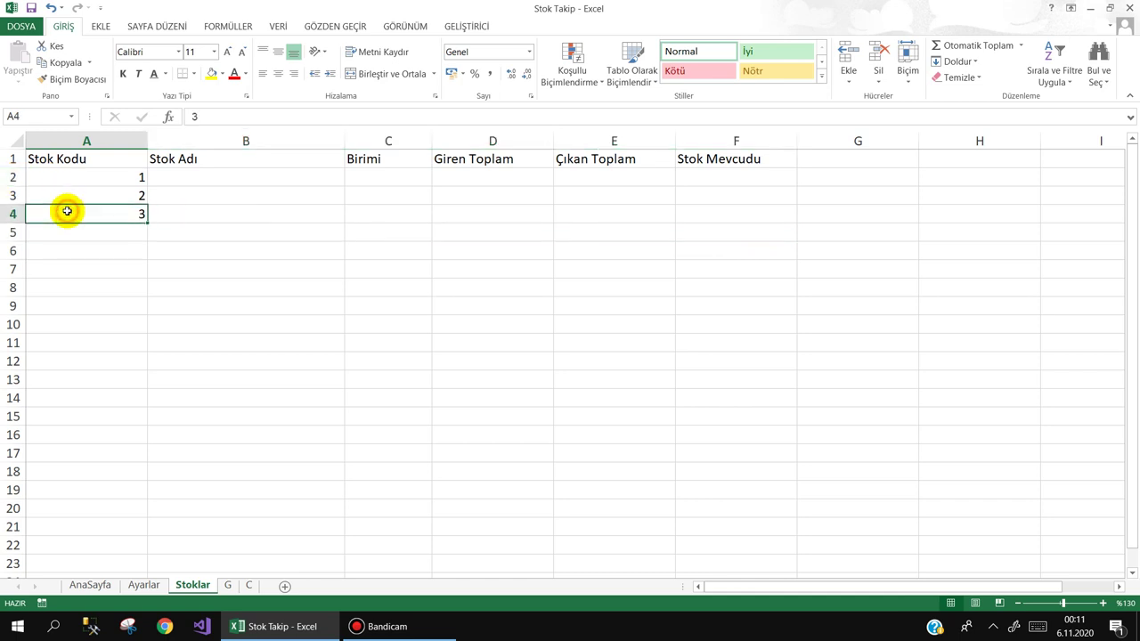
pyautogui.rightClick(12, 178)
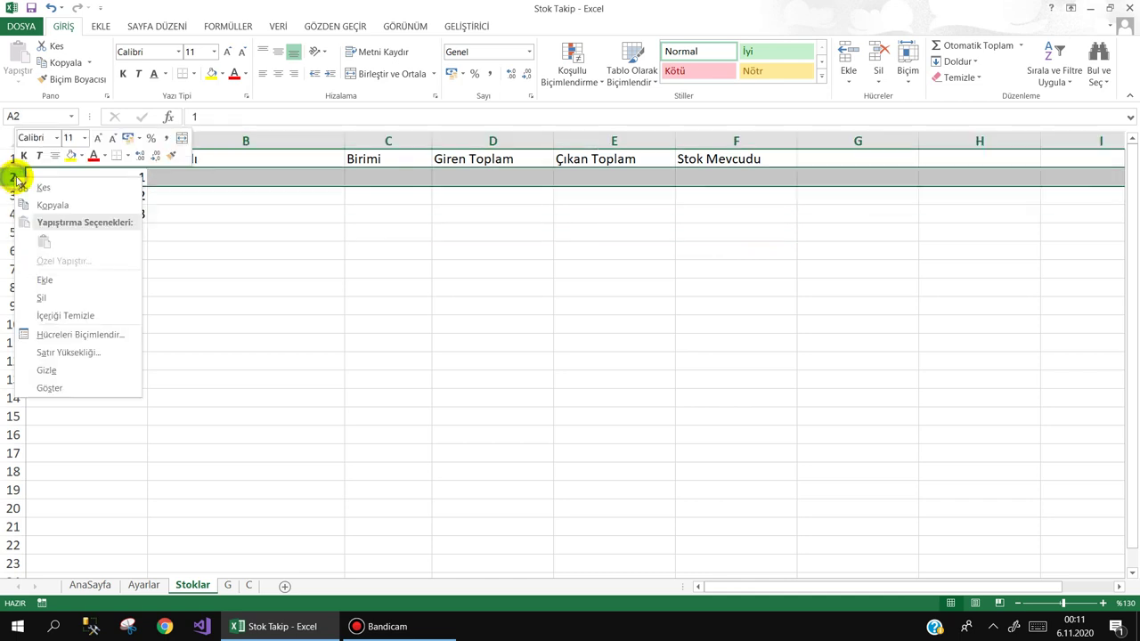
pyautogui.click(51, 276)
pyautogui.click(98, 175)
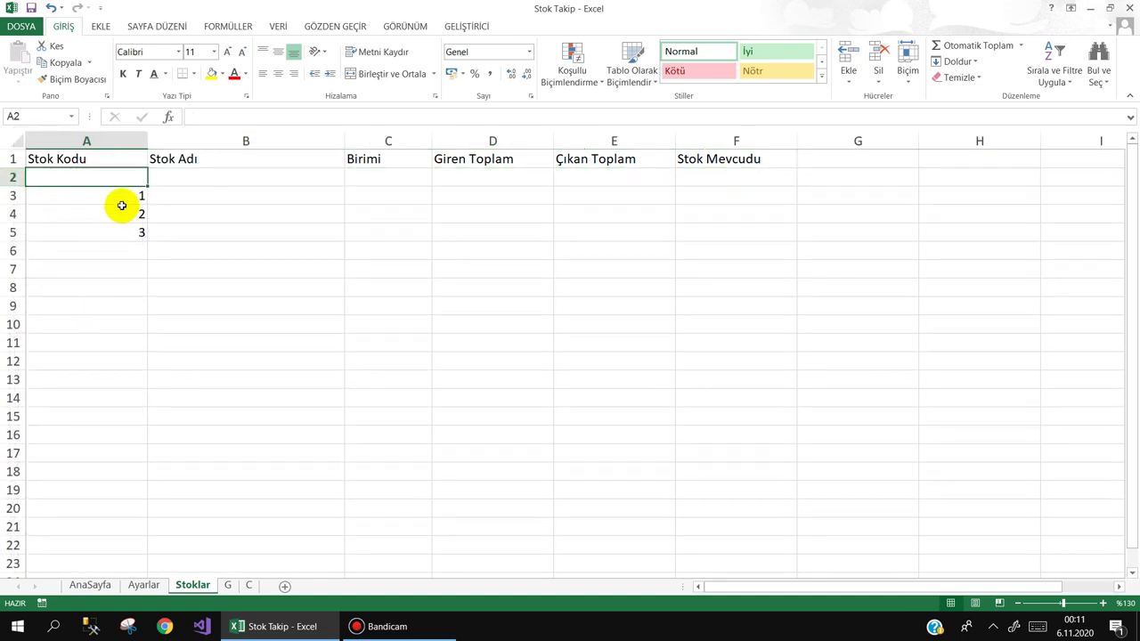
pyautogui.hotkey('ctrl', 'z')
# Clear the test numbers from column A and show the GELİŞTİRİCİ developer tools
pyautogui.click(115, 234)
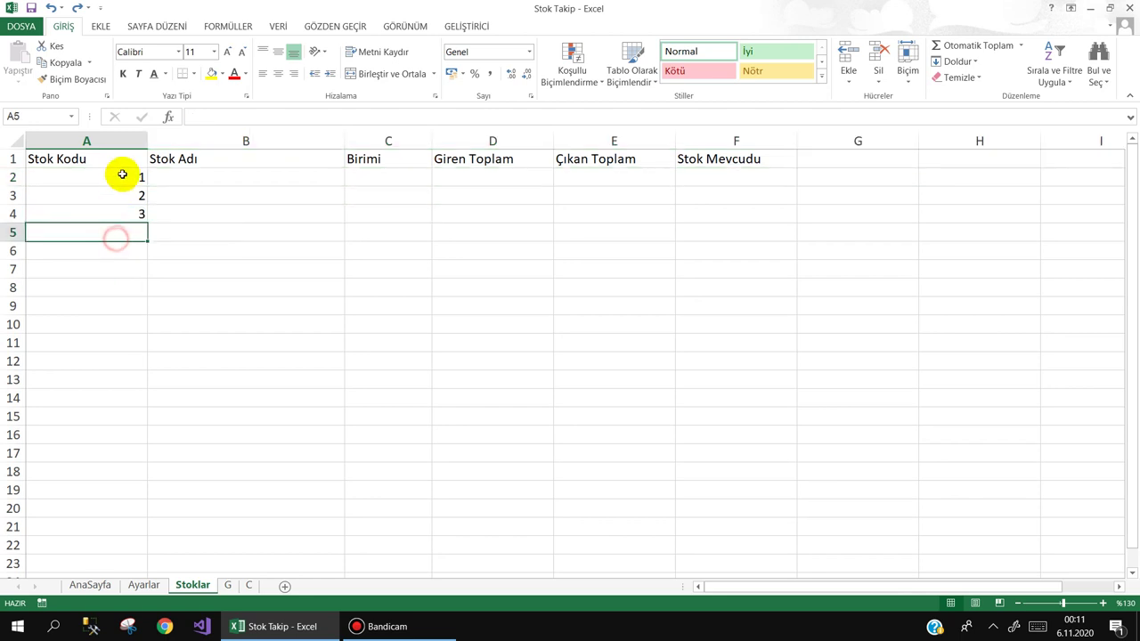
pyautogui.click(122, 178)
pyautogui.moveTo(118, 196); pyautogui.dragTo(113, 226)
pyautogui.press('Delete')
pyautogui.click(176, 210)
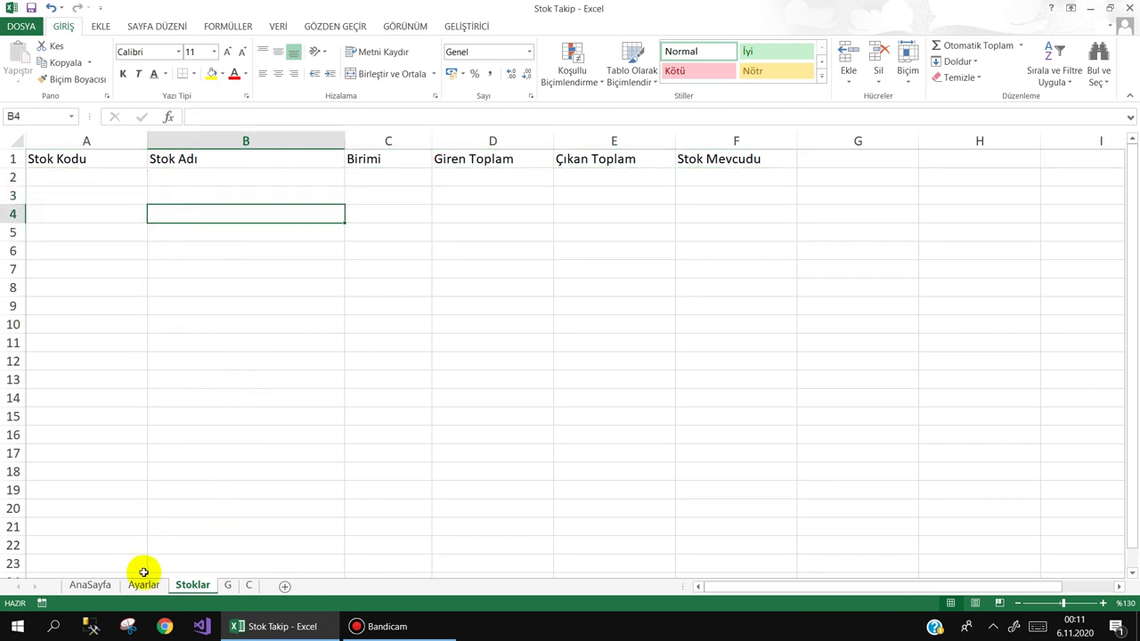
pyautogui.click(464, 26)
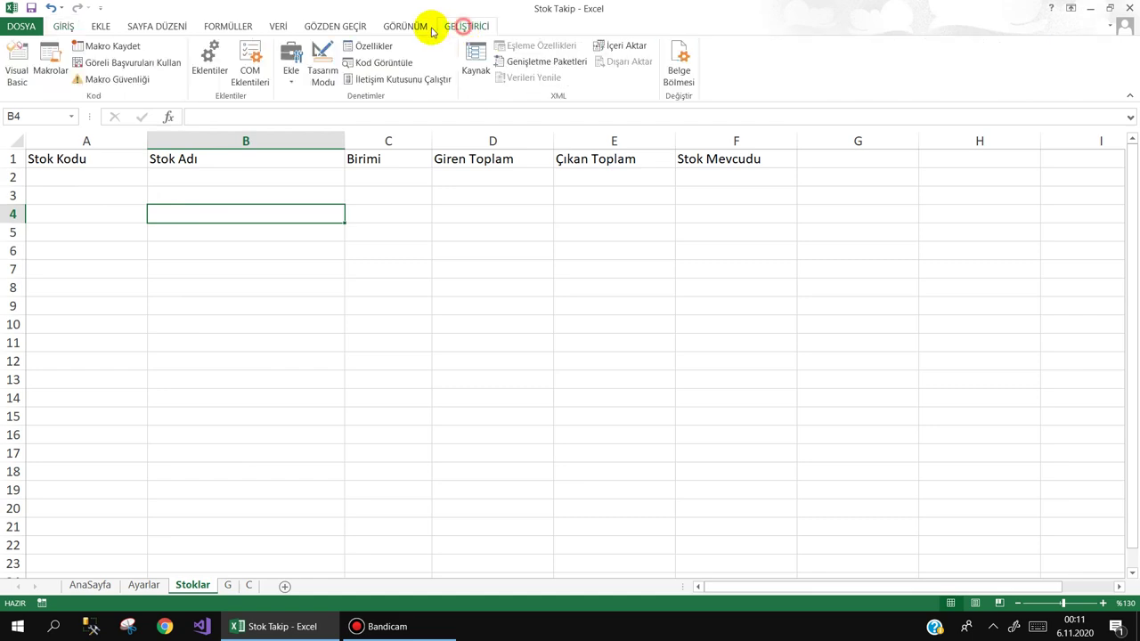
# Open the frmStokKayit form designer in the VBA editor, glancing at the Ayarlar sheet
pyautogui.click(18, 67)
pyautogui.doubleClick(71, 212)
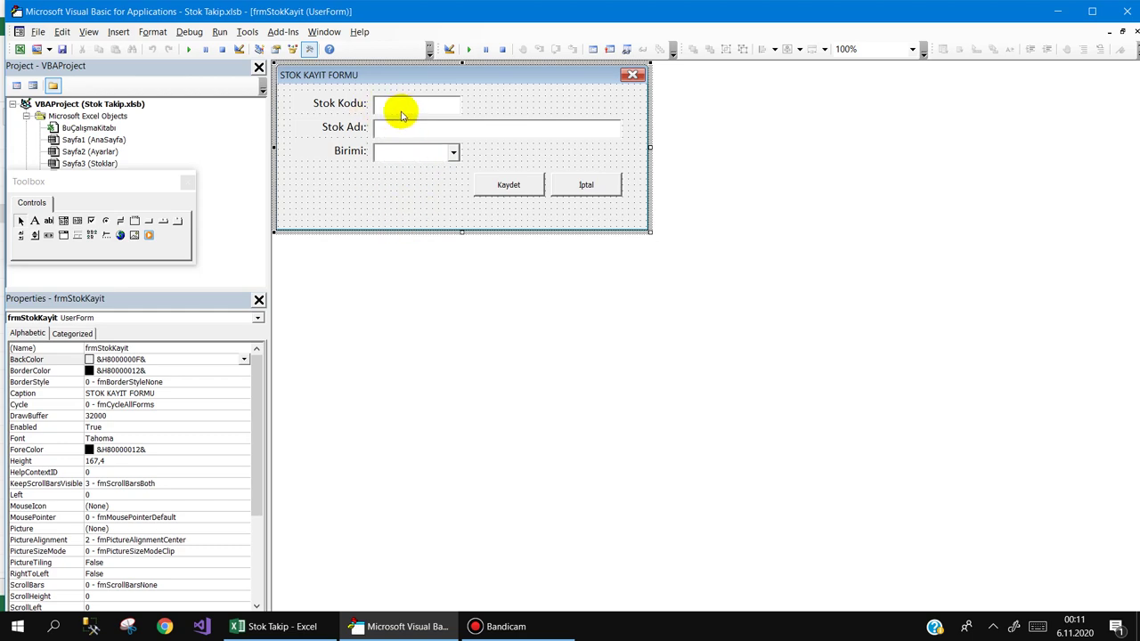
pyautogui.click(375, 632)
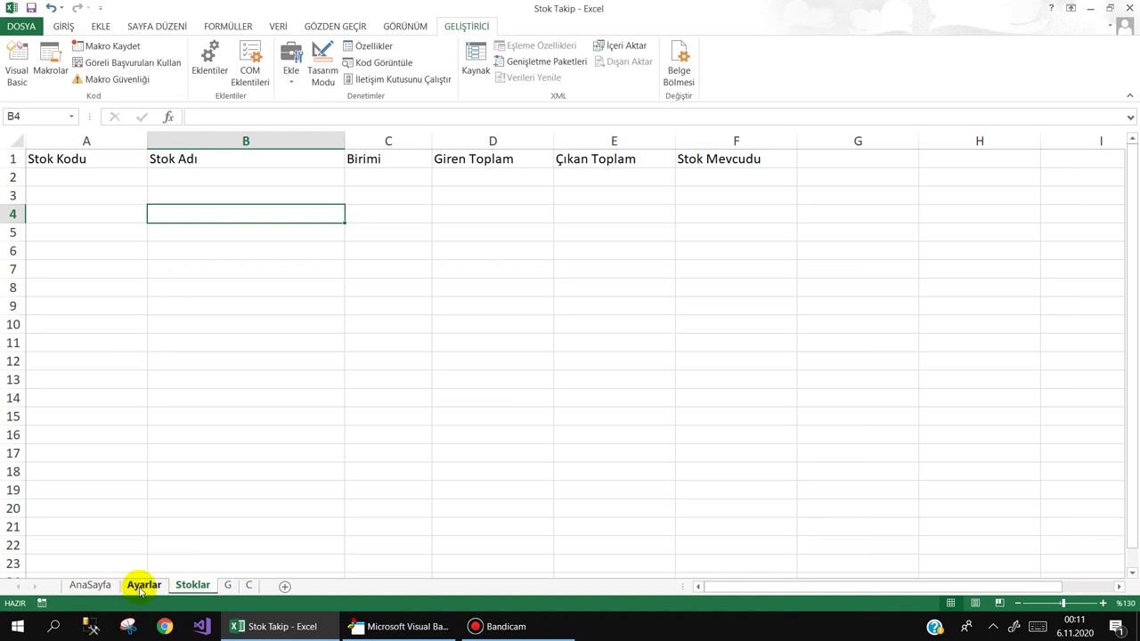
pyautogui.click(143, 585)
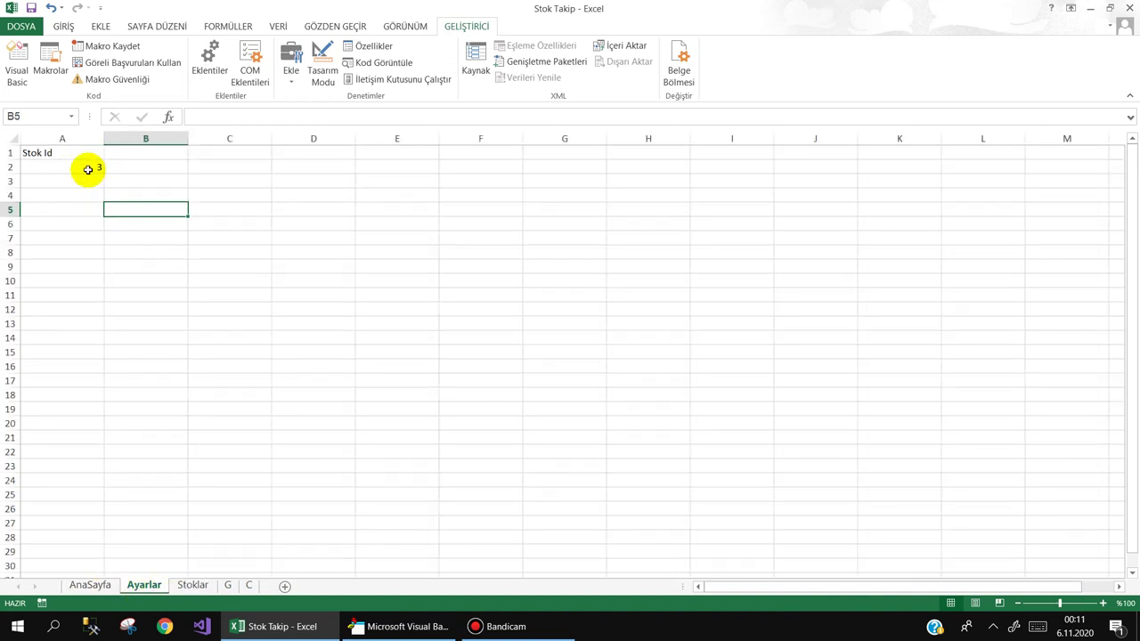
pyautogui.click(382, 628)
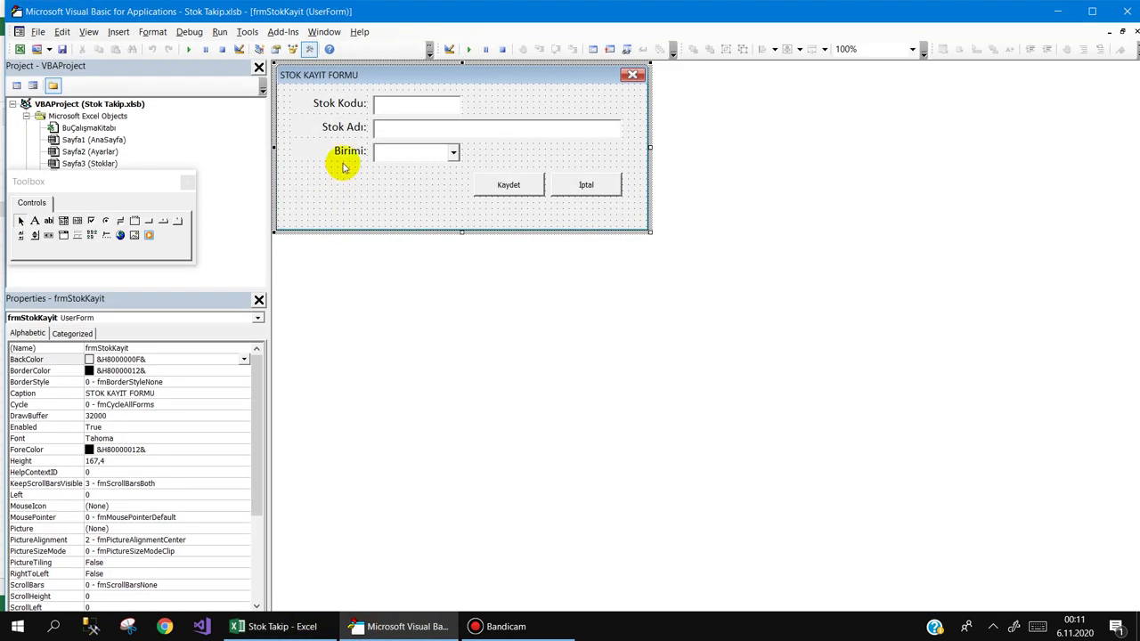
# Change the Stok Kodu: label to 'Stok Id:' and open the form's UserForm_Click code
pyautogui.click(351, 103)
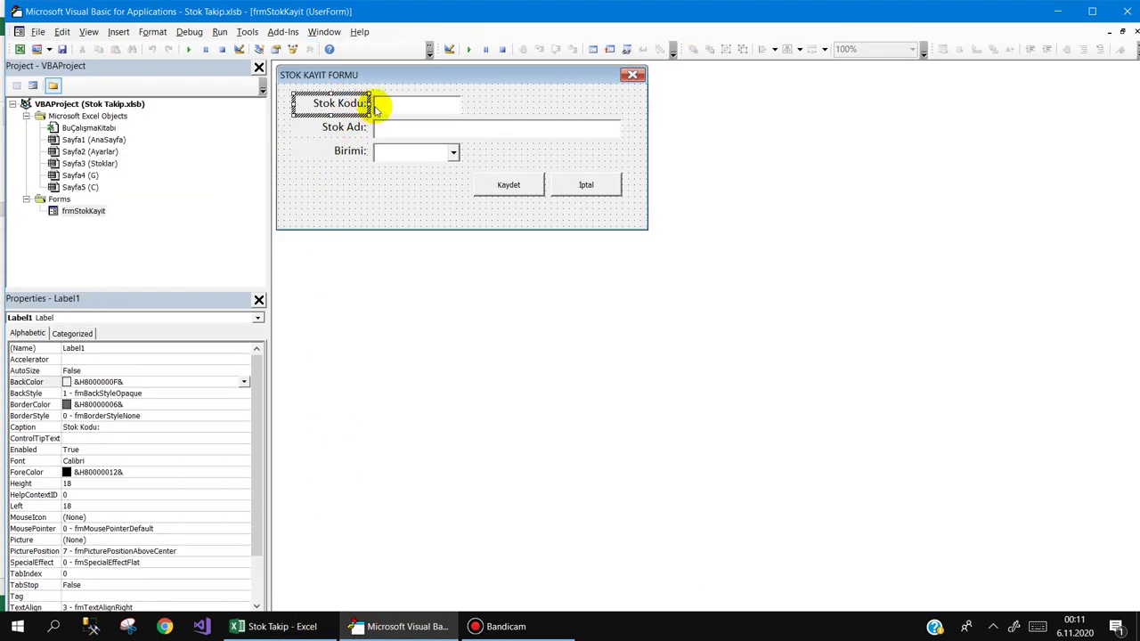
pyautogui.click(375, 105)
pyautogui.press('BackSpace')
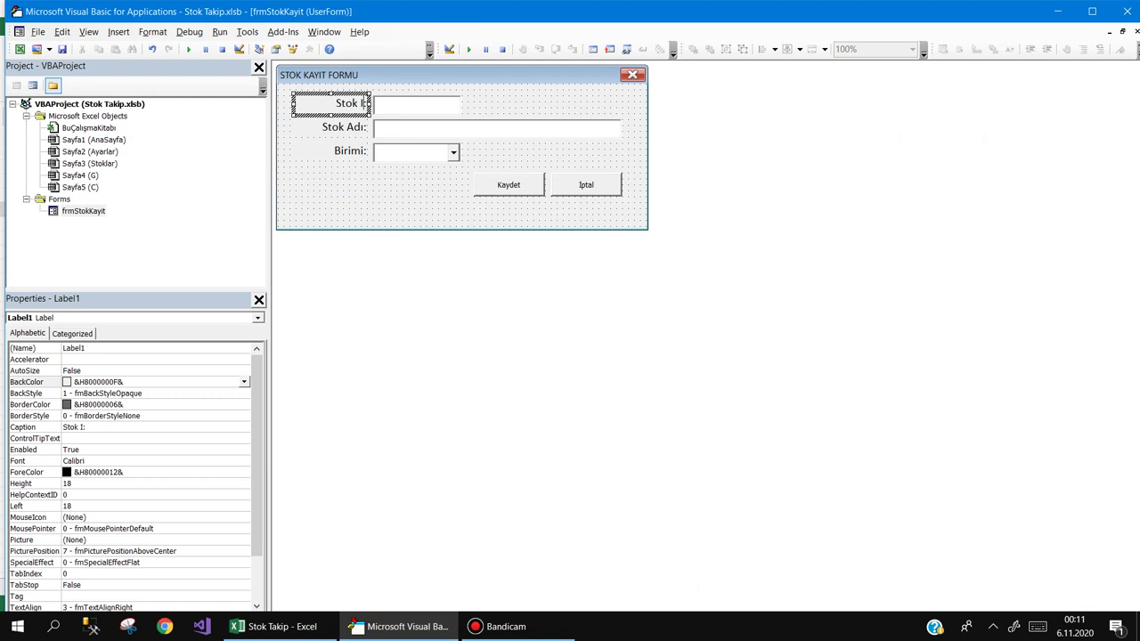
pyautogui.click(383, 214)
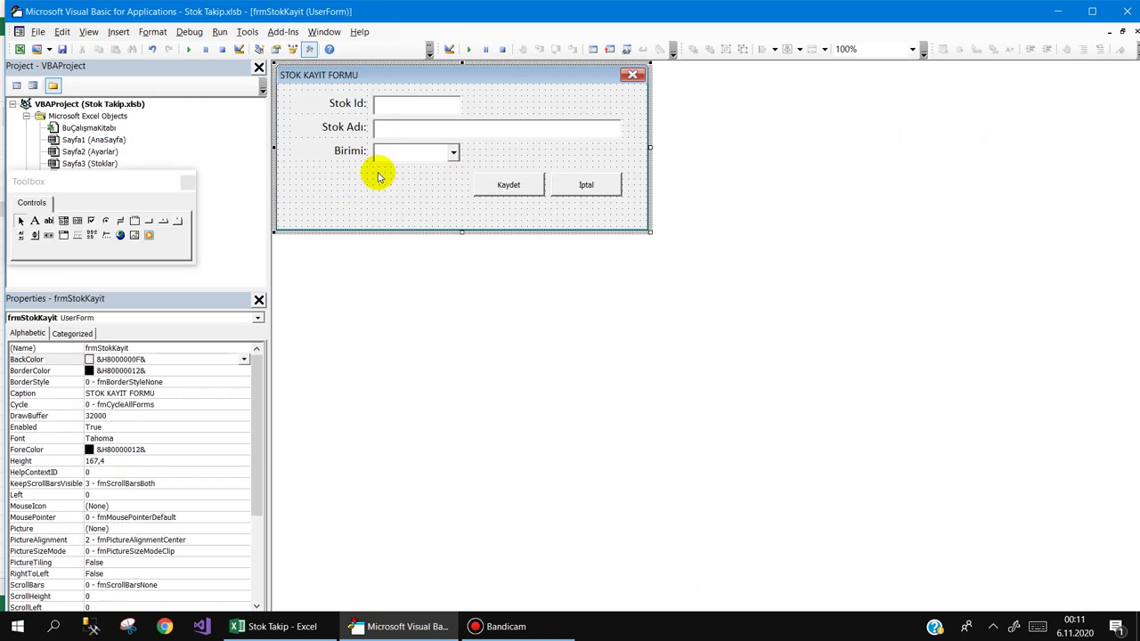
pyautogui.click(412, 189)
pyautogui.doubleClick(412, 187)
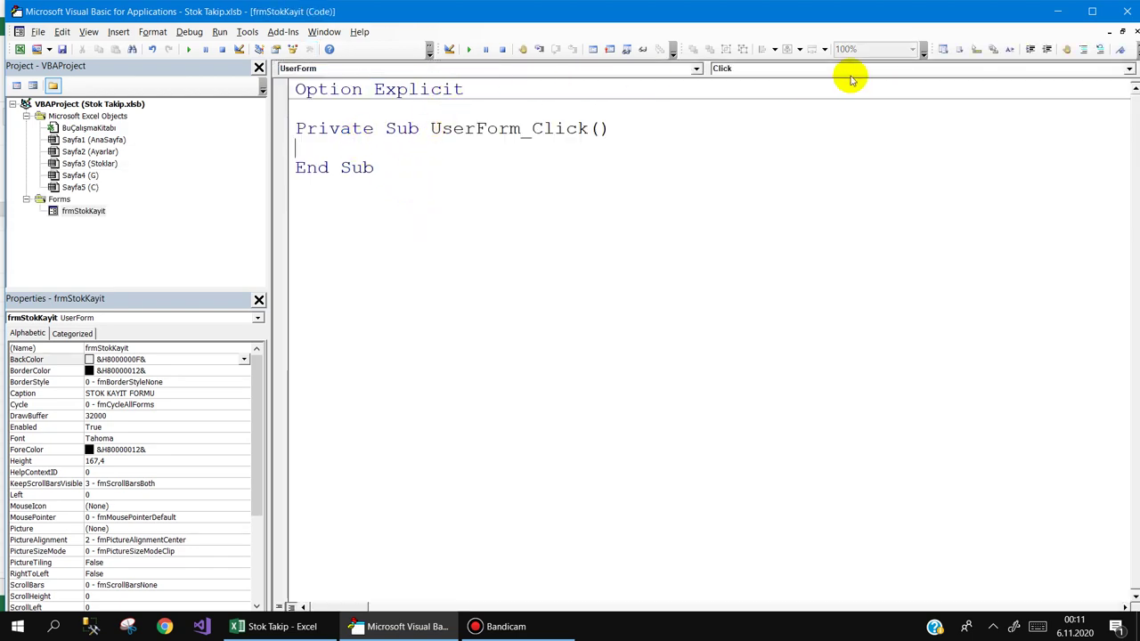
# Pick the Initialize event from the procedure dropdown to add UserForm_Initialize
pyautogui.click(777, 71)
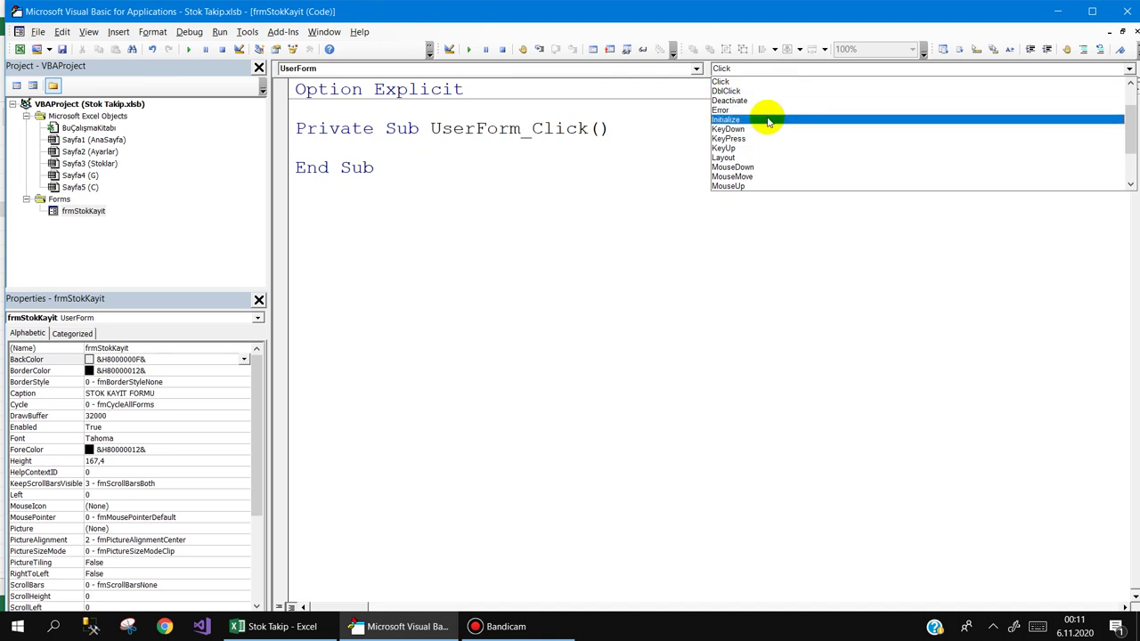
pyautogui.click(767, 120)
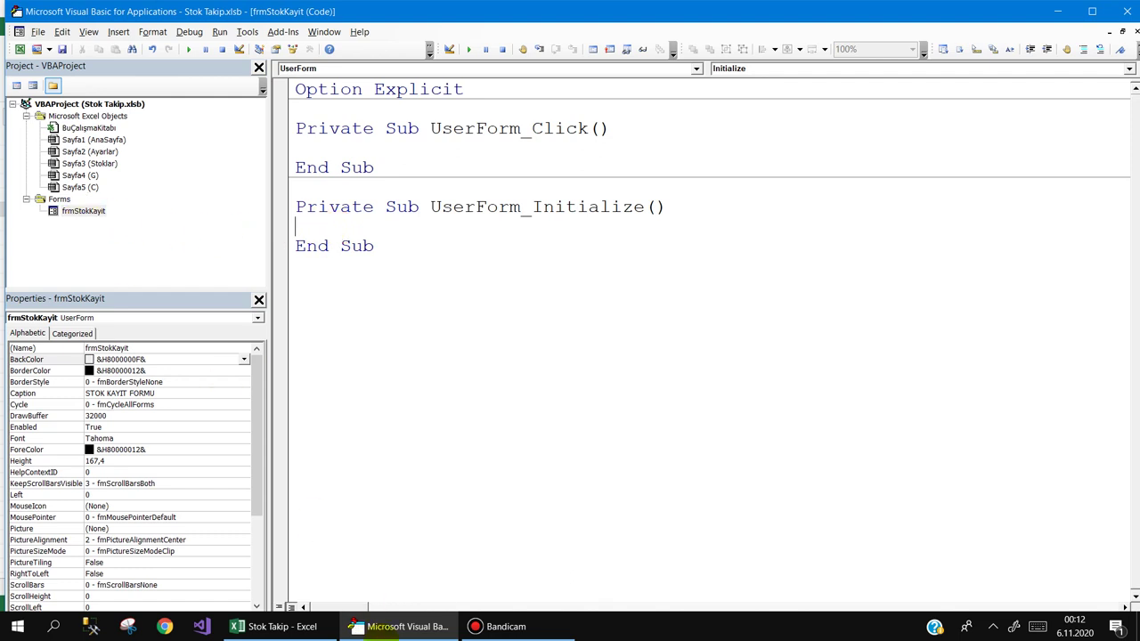
# With Design Mode on, open Stok Tanımlama's btnStart_Click code and add a line before frmStokKayit.Show
pyautogui.click(290, 627)
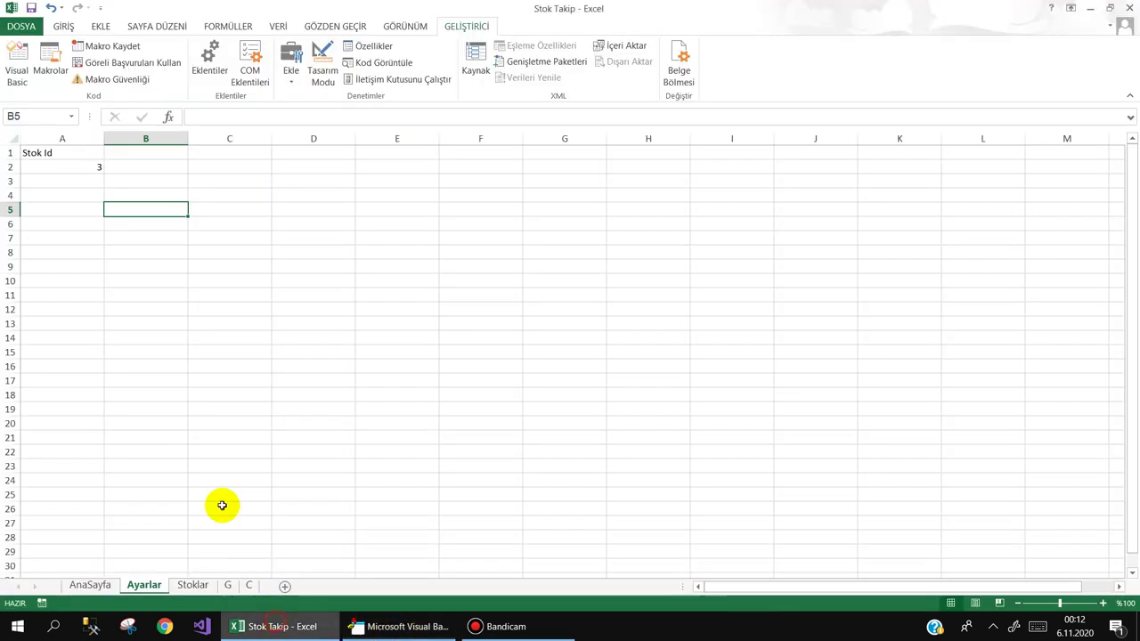
pyautogui.click(90, 586)
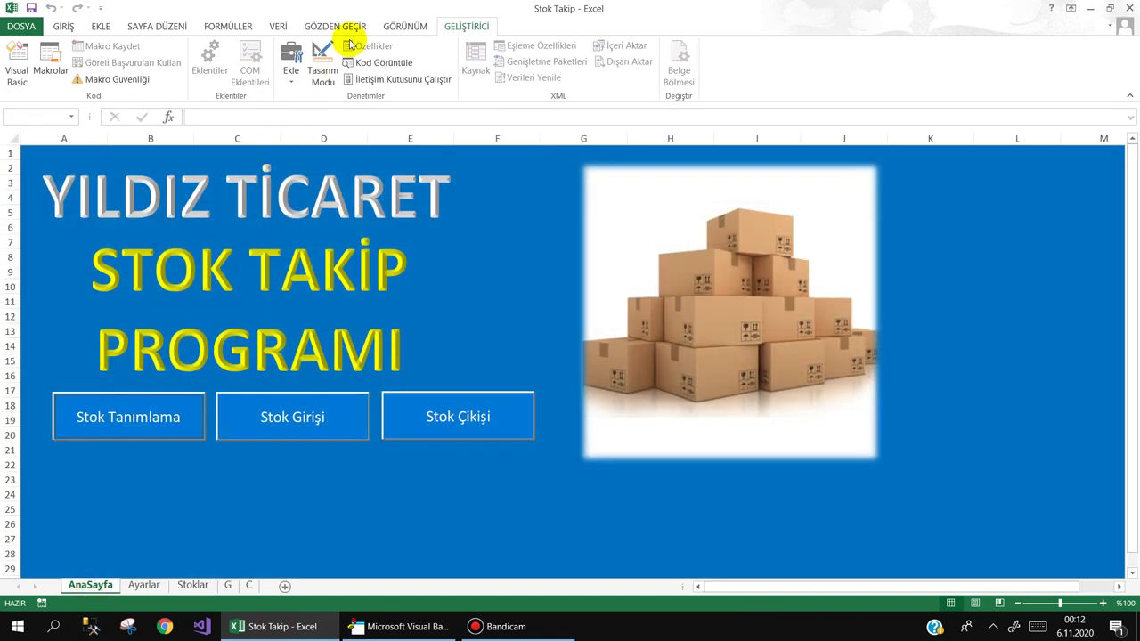
pyautogui.click(322, 67)
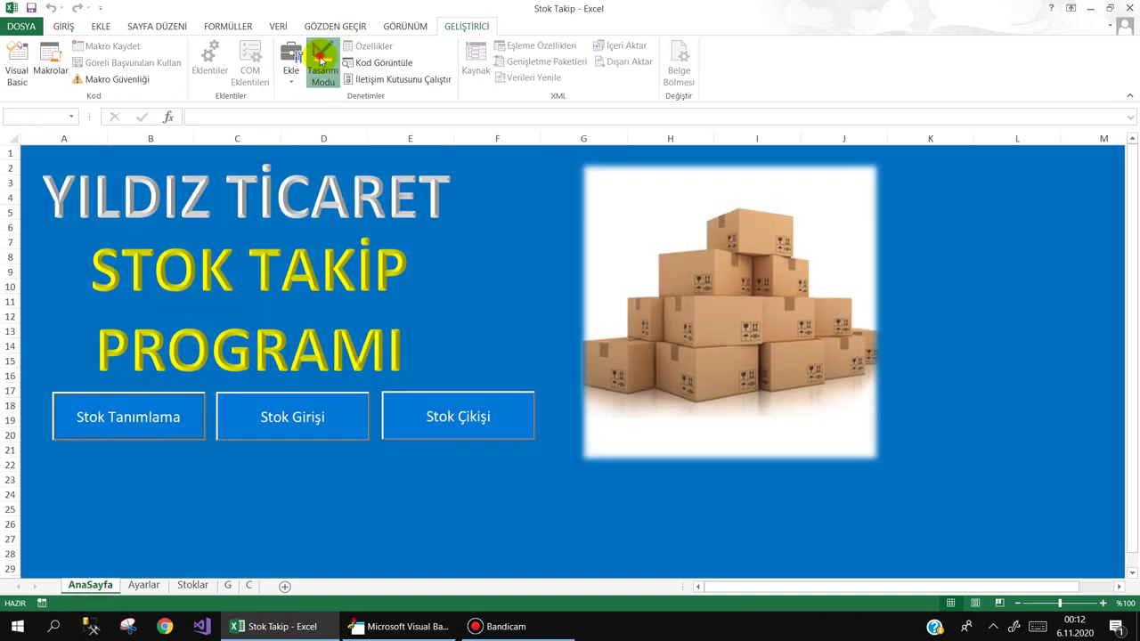
pyautogui.doubleClick(117, 419)
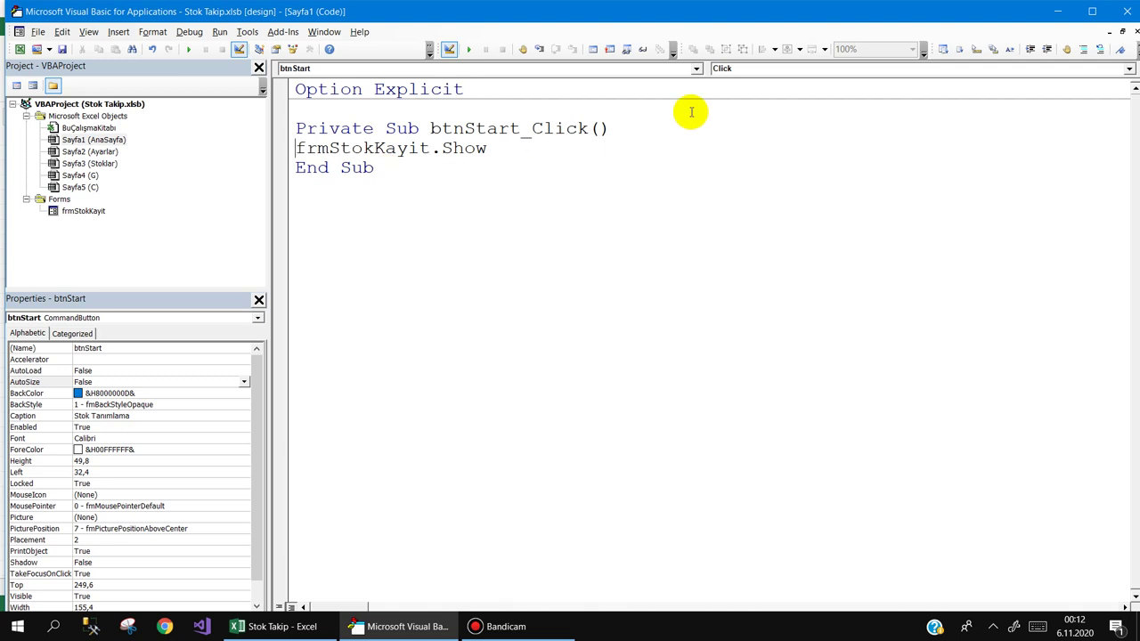
pyautogui.press('Return')
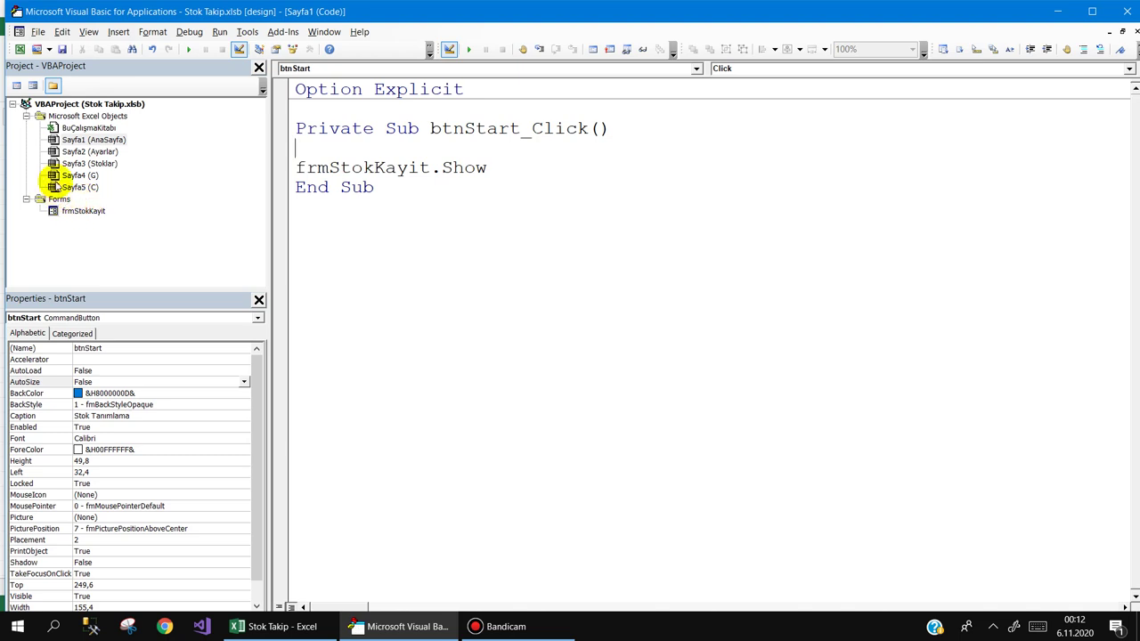
# Insert a new code module and rename it ID
pyautogui.click(49, 49)
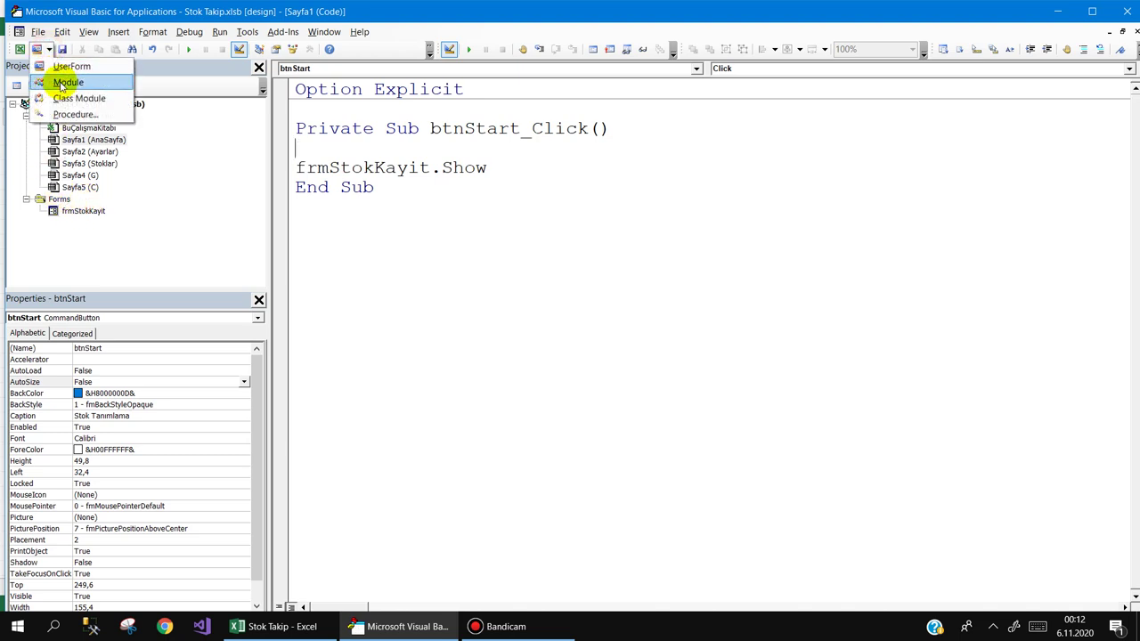
pyautogui.click(59, 85)
pyautogui.click(77, 234)
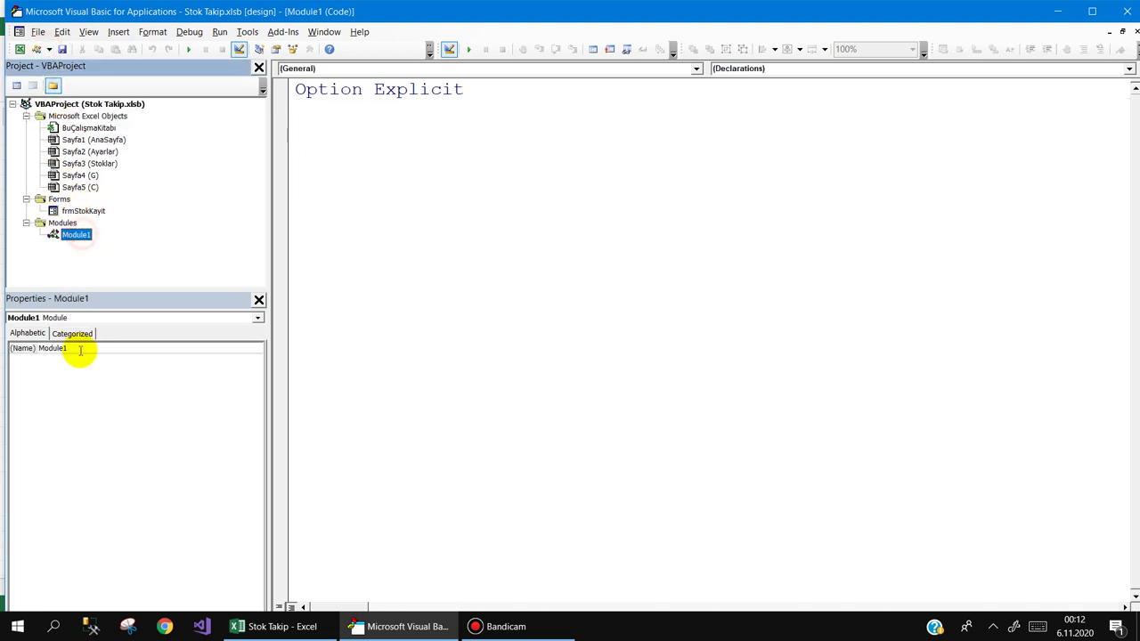
pyautogui.click(81, 347)
pyautogui.write('1')
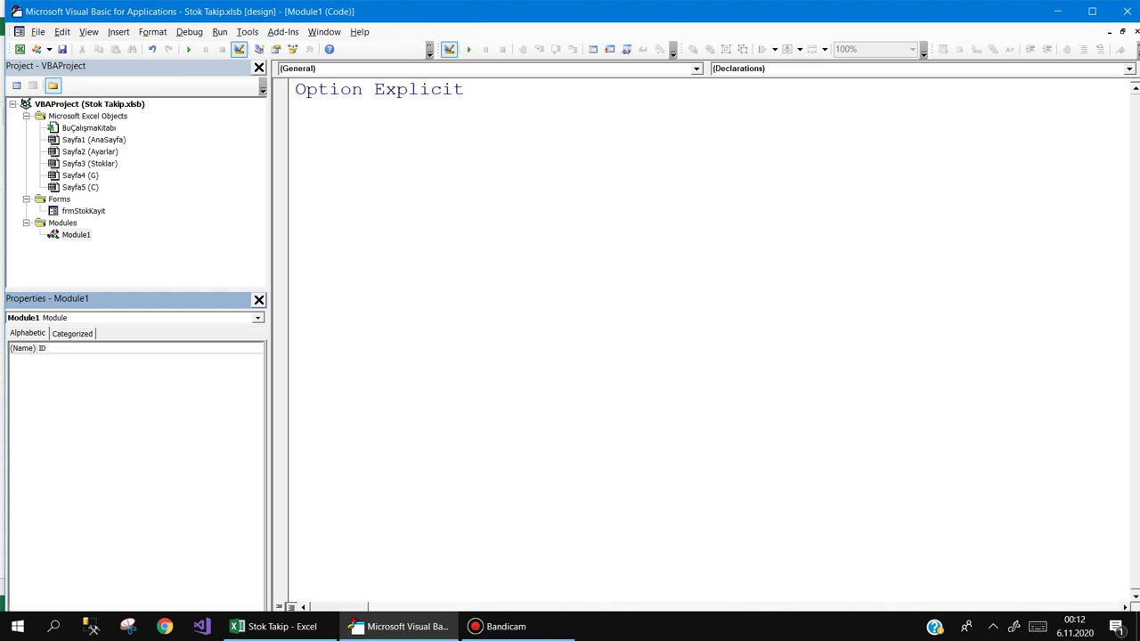
pyautogui.click(22, 349)
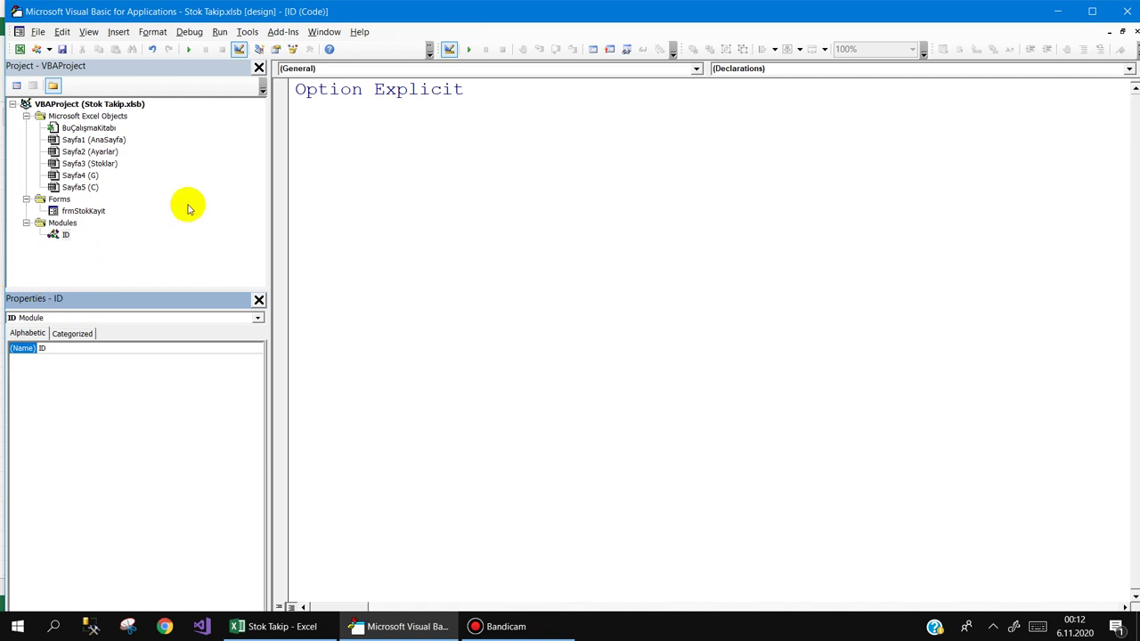
# Write an IDArt sub that adds 1 to Sheets("Ayarlar").Range("A2").Value
pyautogui.click(397, 133)
pyautogui.write('S')
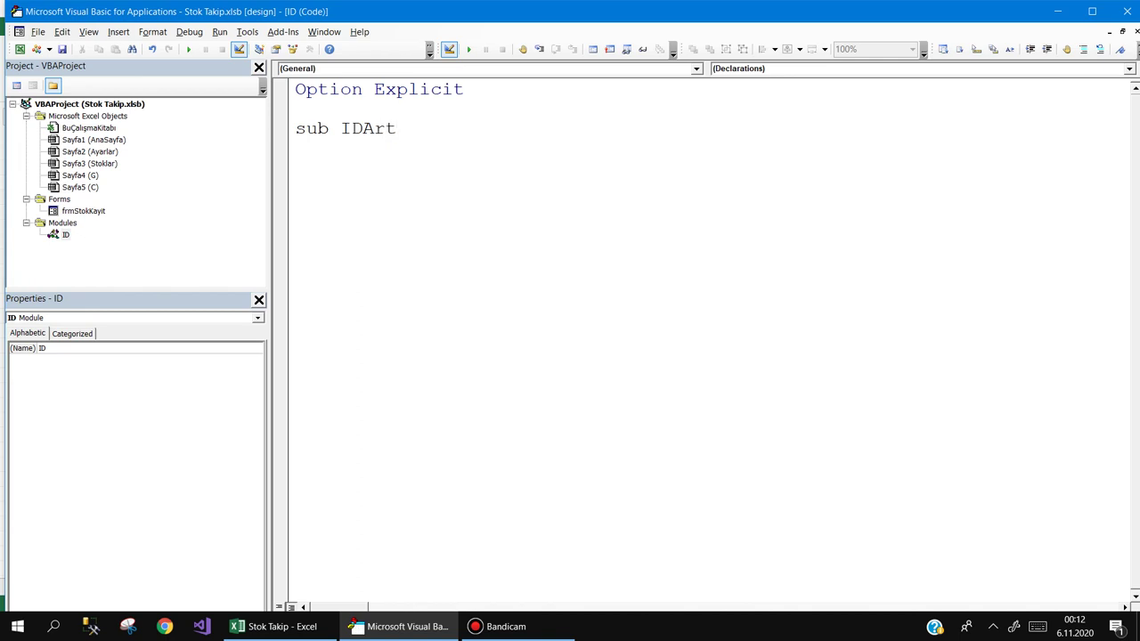
pyautogui.press('Return')
pyautogui.write('she')
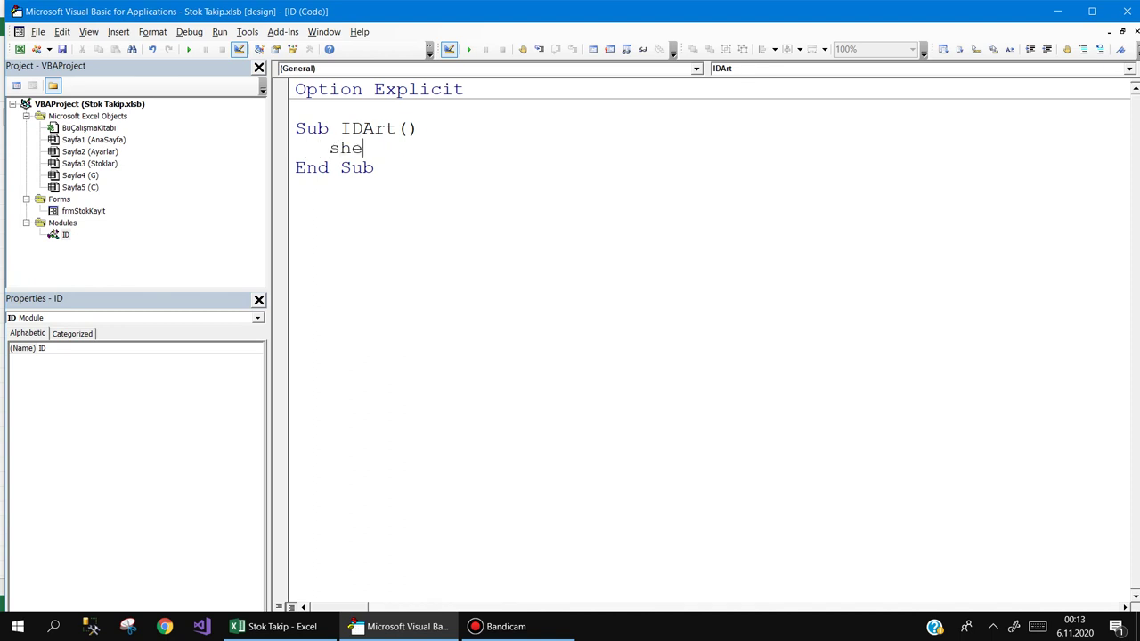
pyautogui.hotkey('ctrl', 'space')
pyautogui.write('("')
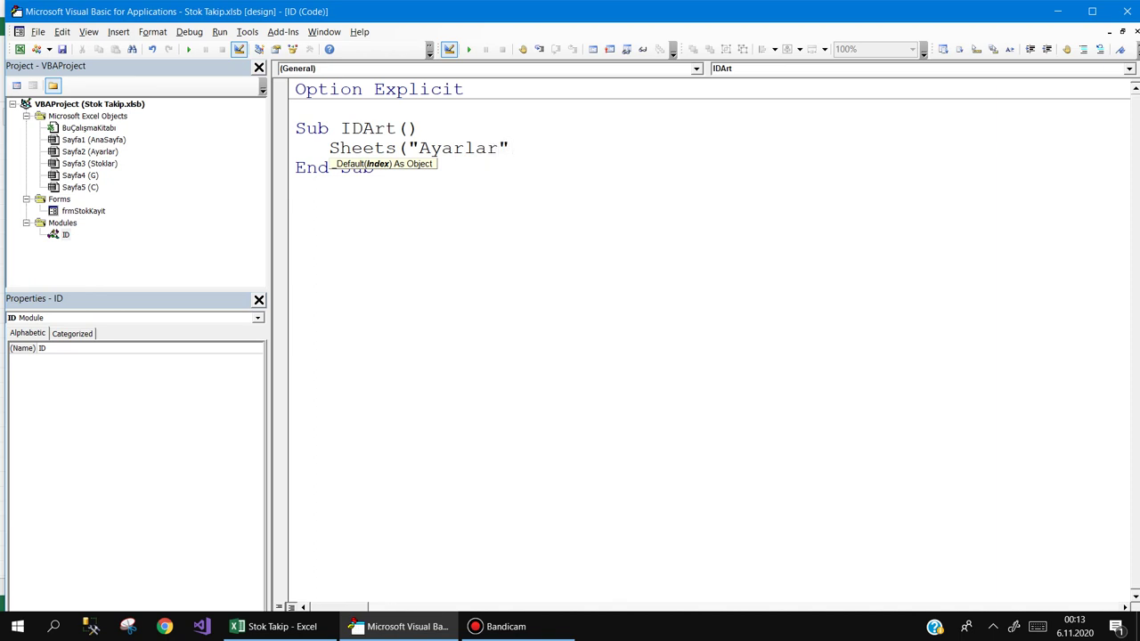
pyautogui.write(').range("A2").value=')
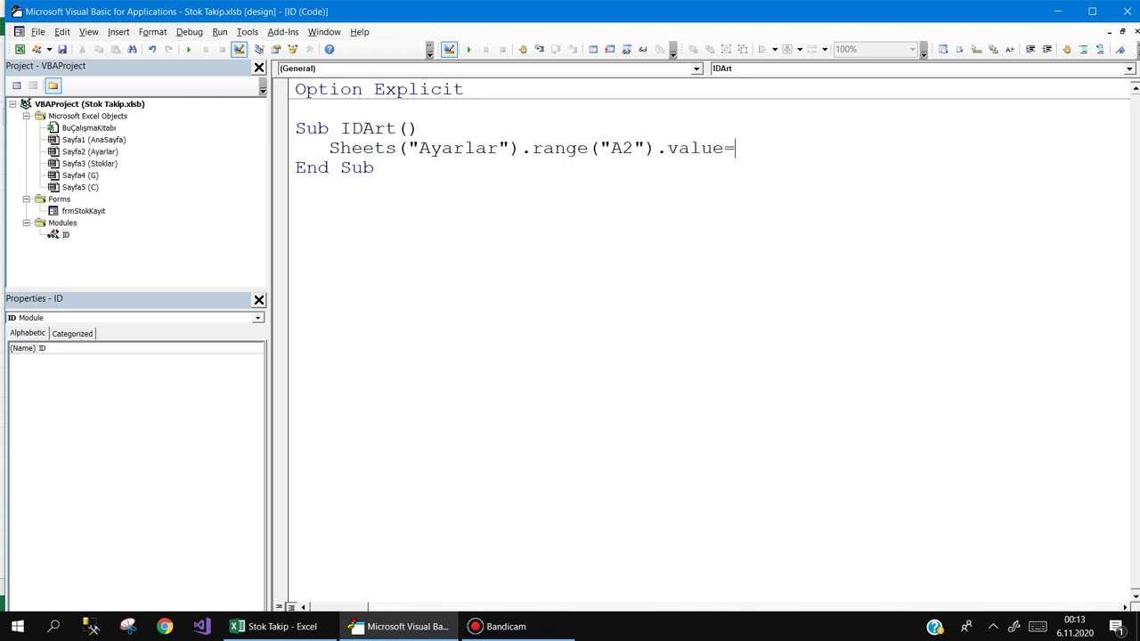
pyautogui.hotkey('shift', 'Home')
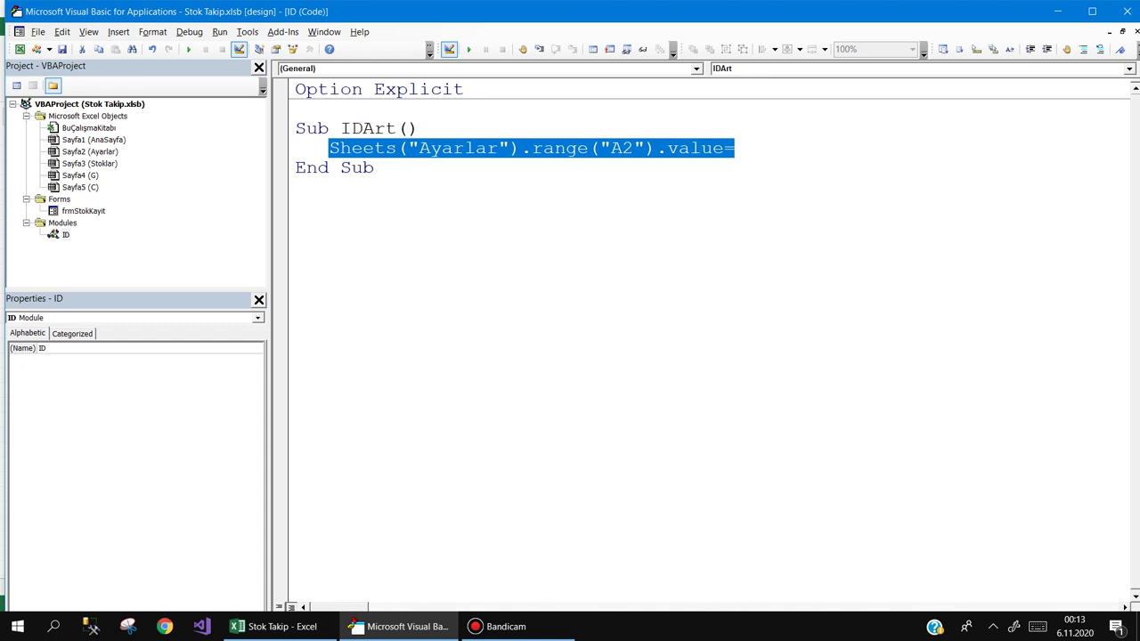
pyautogui.hotkey('ctrl', 'c')
pyautogui.press('End')
pyautogui.hotkey('ctrl', 'v')
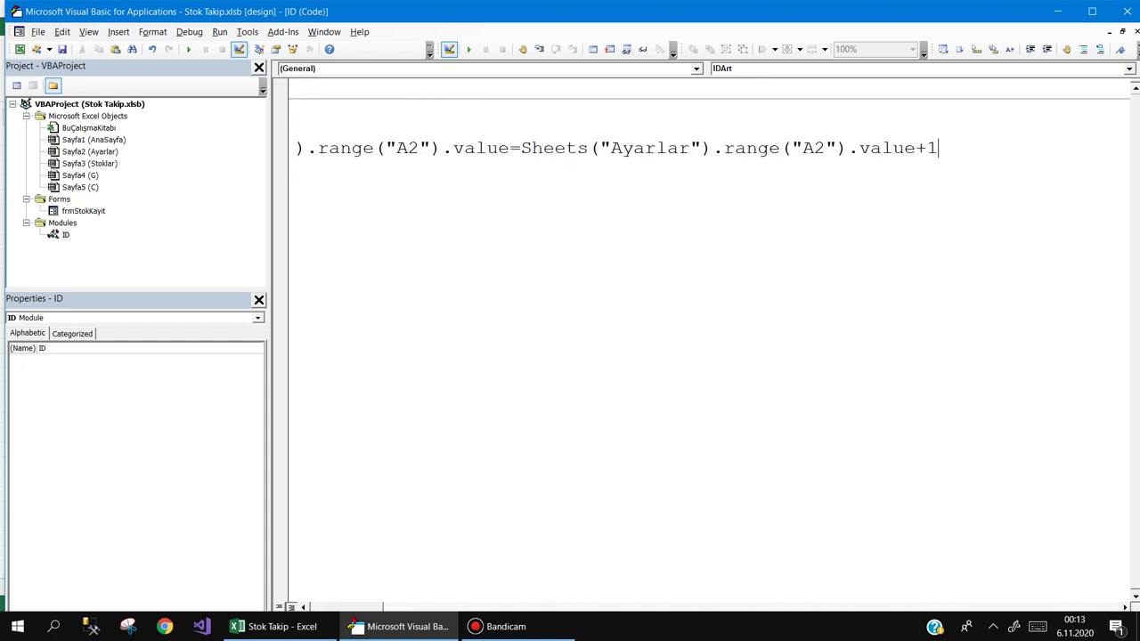
pyautogui.press('Down')
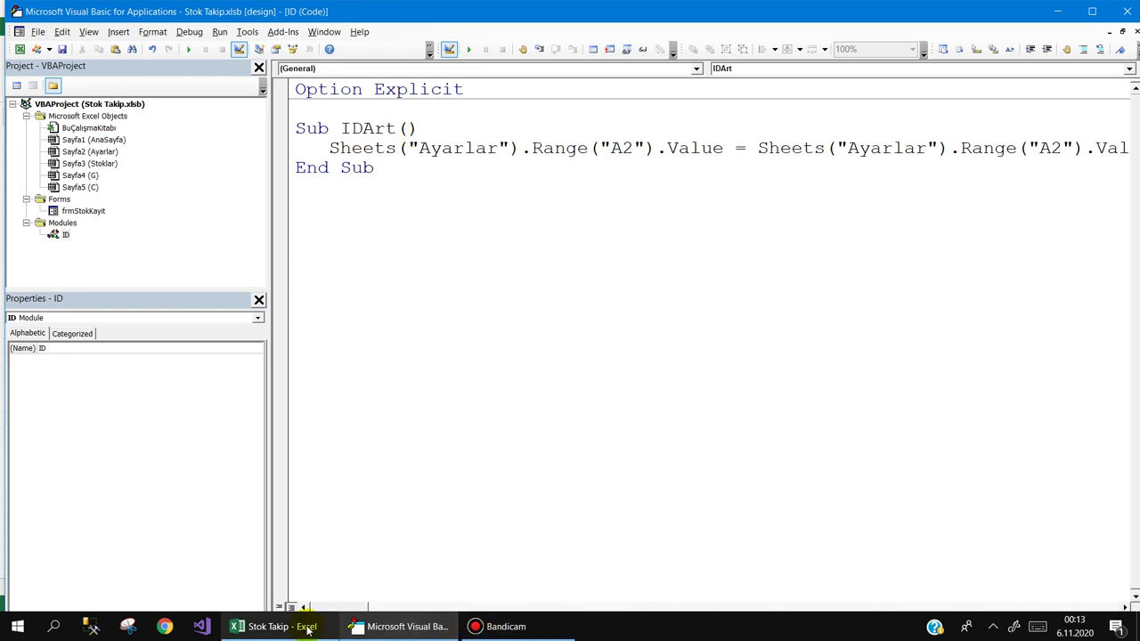
# Check the Stok Id value in Ayarlar cell A2
pyautogui.click(308, 627)
pyautogui.click(143, 585)
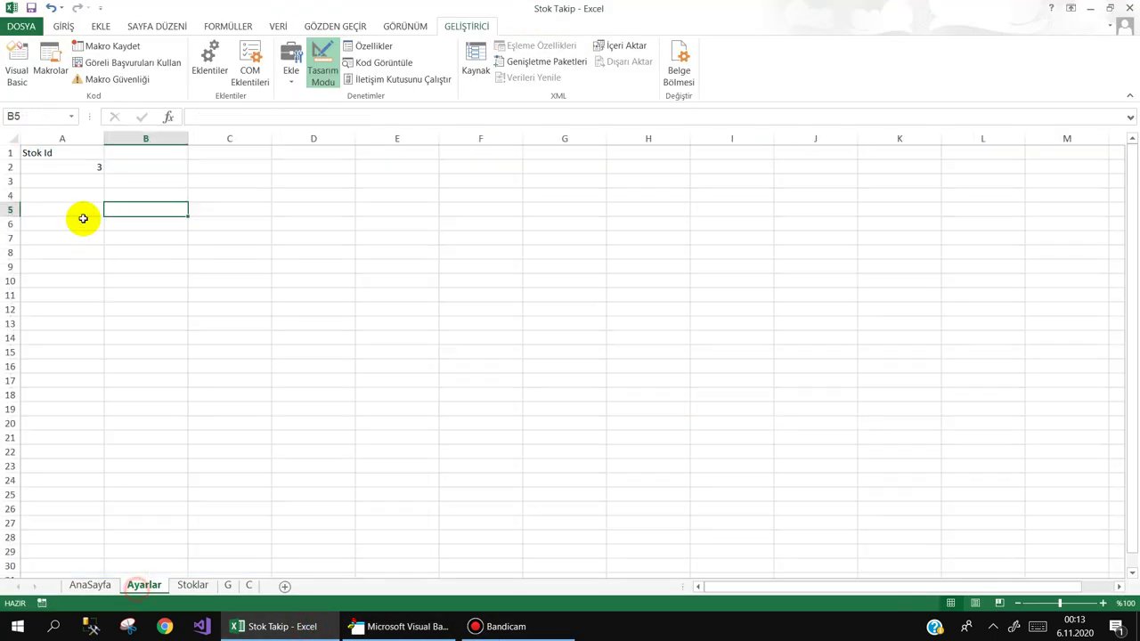
pyautogui.click(80, 167)
pyautogui.click(401, 627)
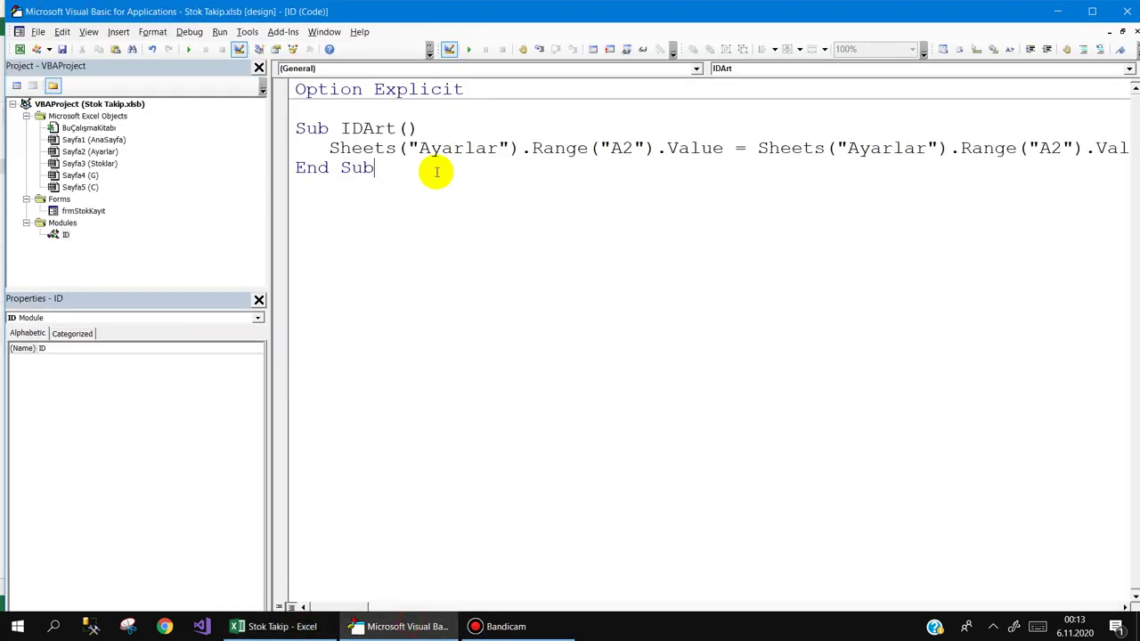
# Duplicate IDArt as IDAzalt and change its + 1 to - 1
pyautogui.moveTo(392, 170); pyautogui.dragTo(278, 134)
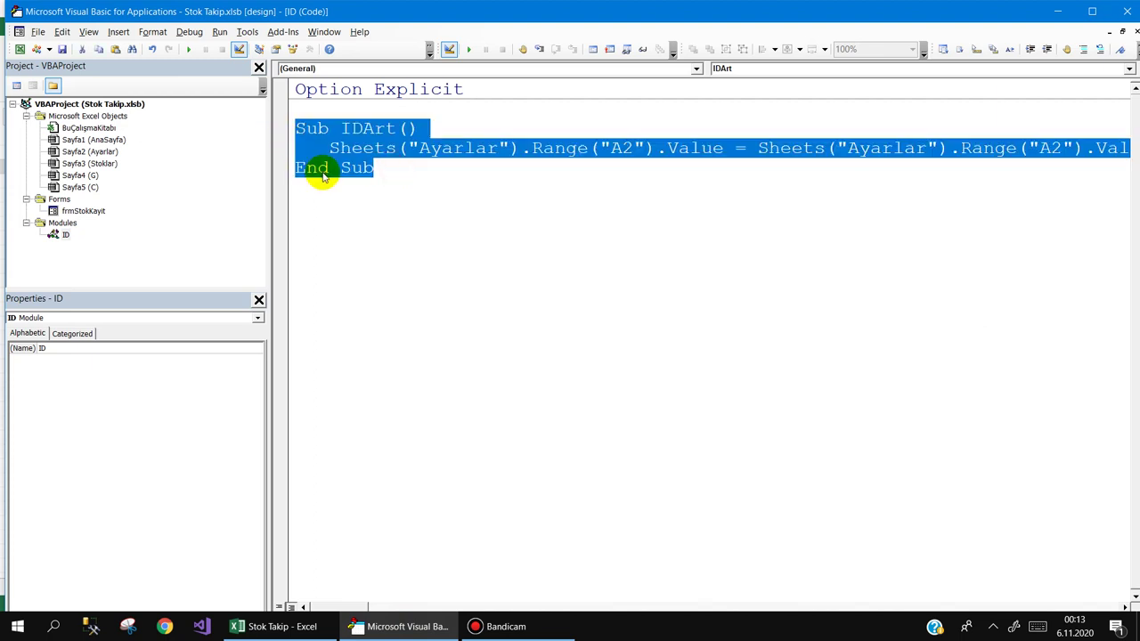
pyautogui.click(307, 193)
pyautogui.hotkey('ctrl', 'v')
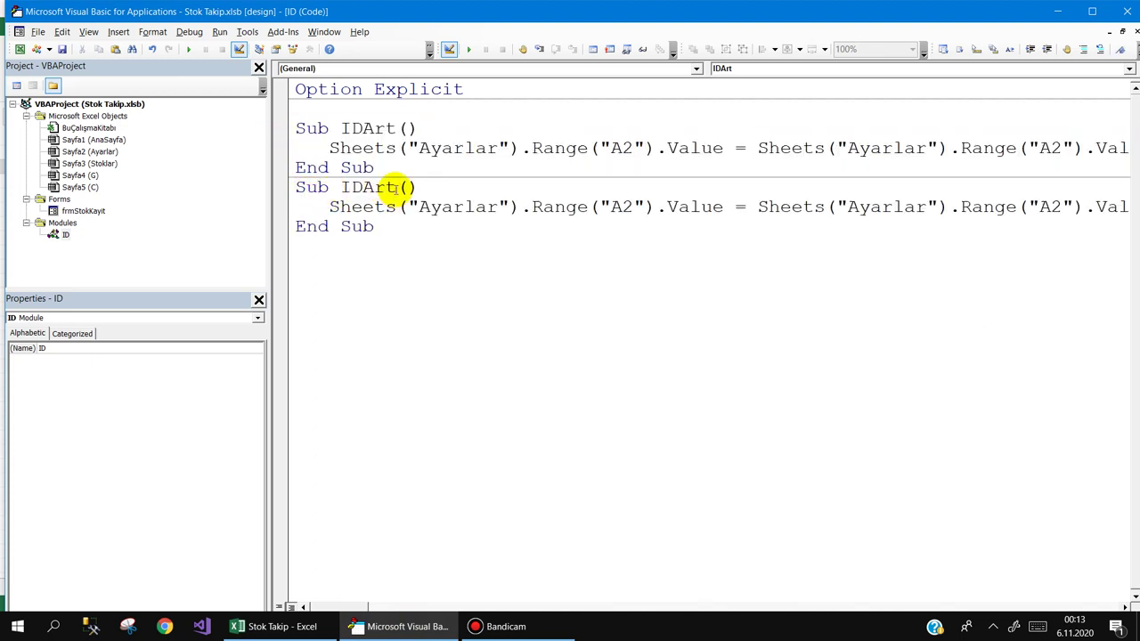
pyautogui.moveTo(396, 187); pyautogui.dragTo(362, 187)
pyautogui.write('zal')
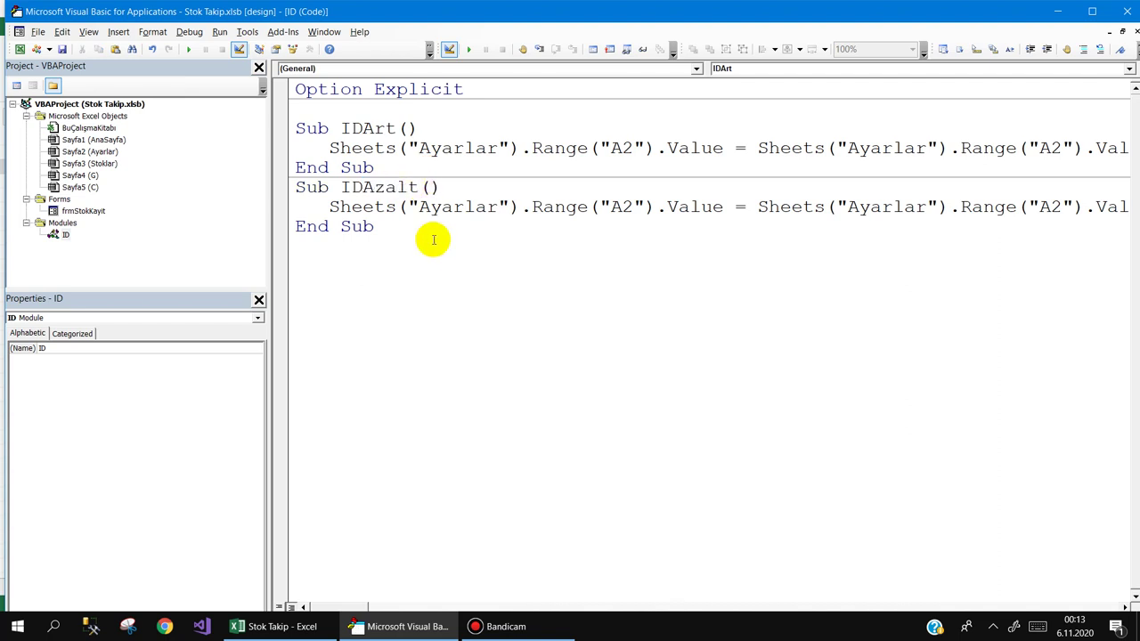
pyautogui.click(437, 249)
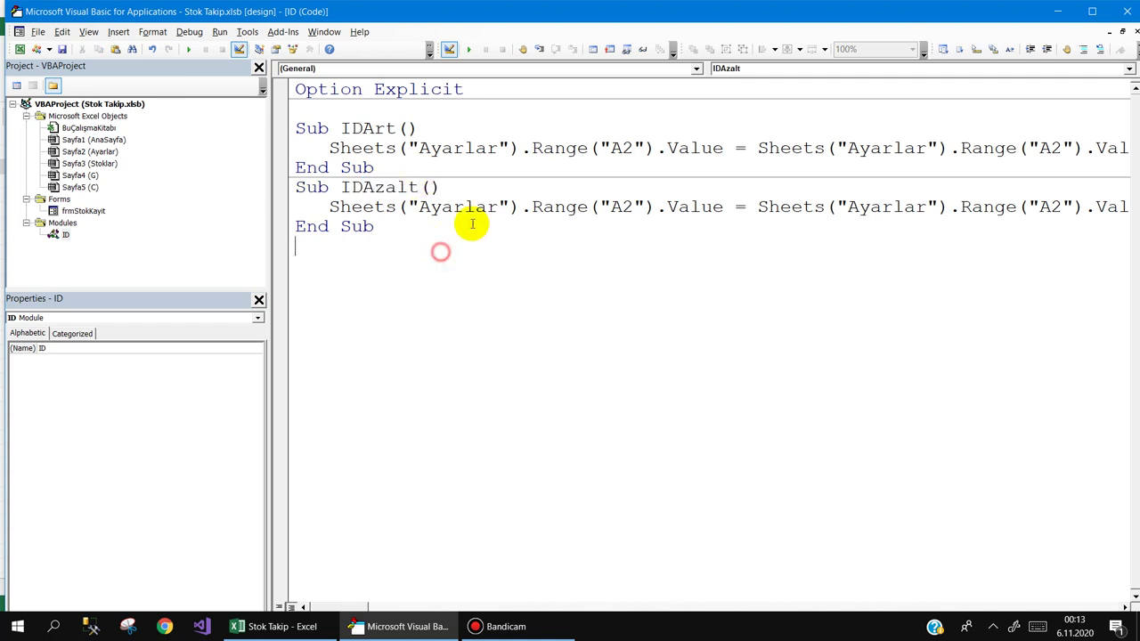
pyautogui.click(1082, 205)
pyautogui.hotkey('shift', 'End')
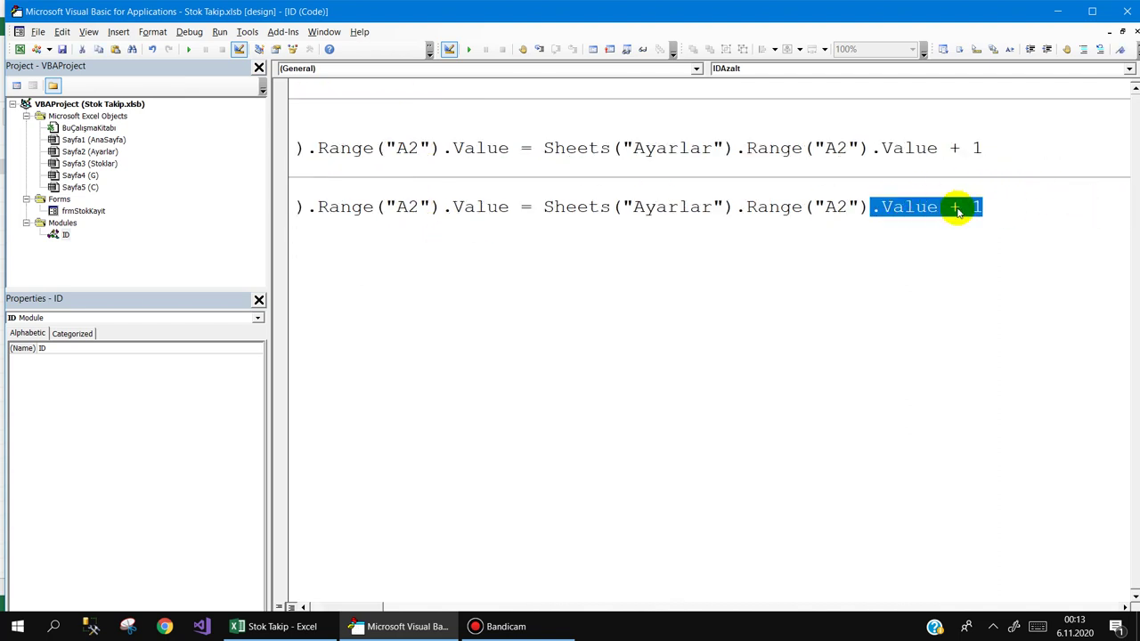
pyautogui.doubleClick(953, 206)
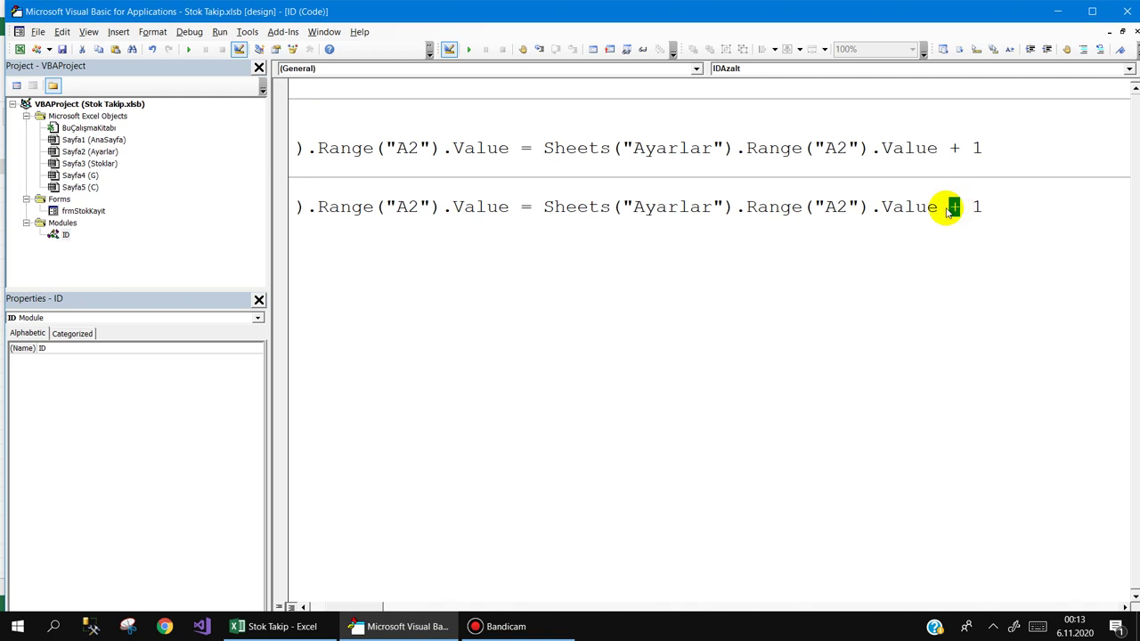
pyautogui.write('-')
pyautogui.click(885, 248)
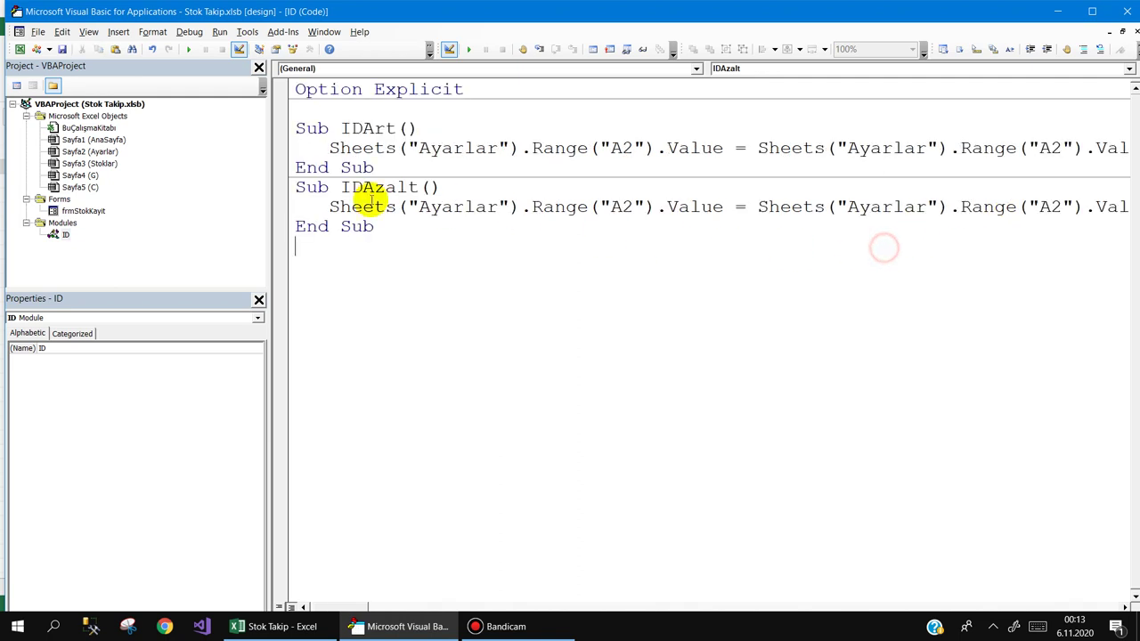
# Add 'Call ID.IDArt' above frmStokKayit.Show in btnStart_Click, then reopen the frmStokKayit designer
pyautogui.doubleClick(89, 212)
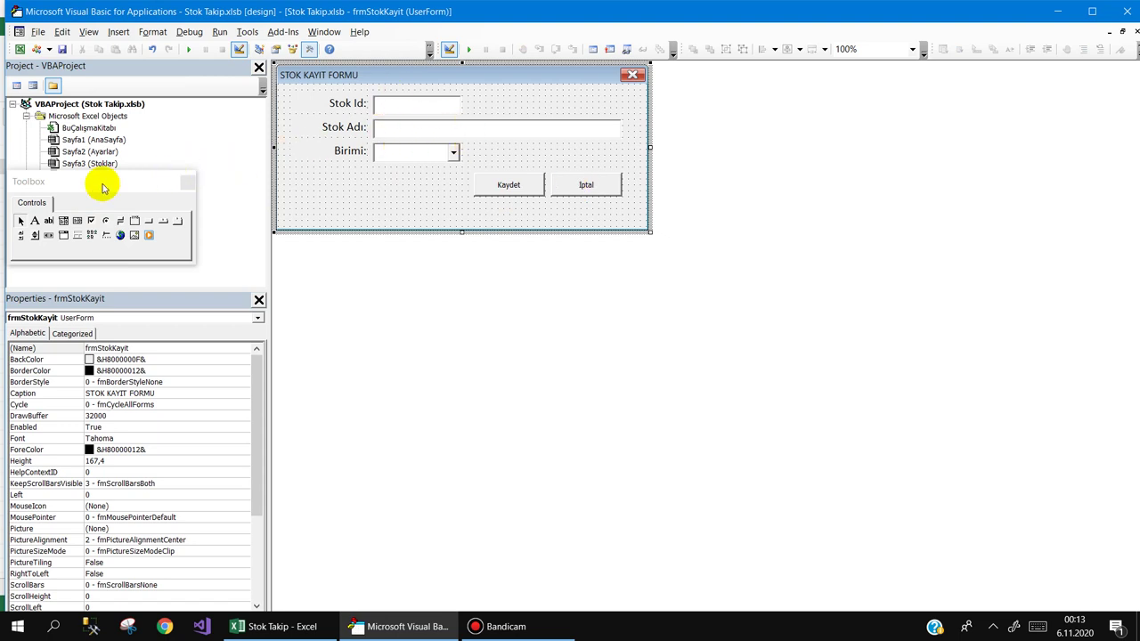
pyautogui.moveTo(103, 188); pyautogui.dragTo(382, 329)
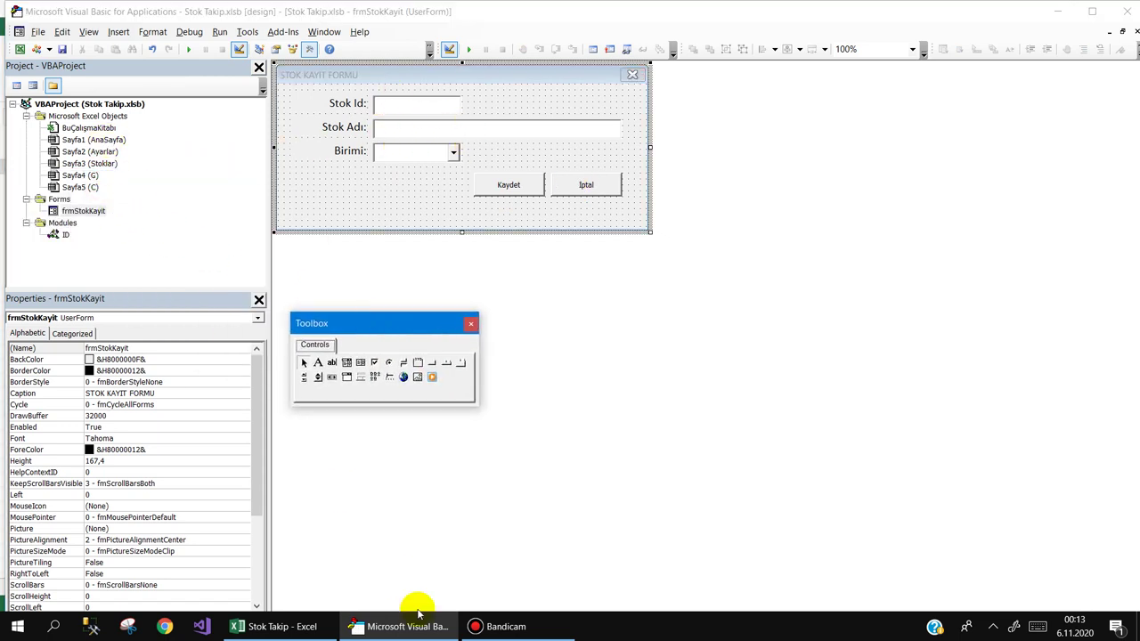
pyautogui.click(272, 626)
pyautogui.click(85, 585)
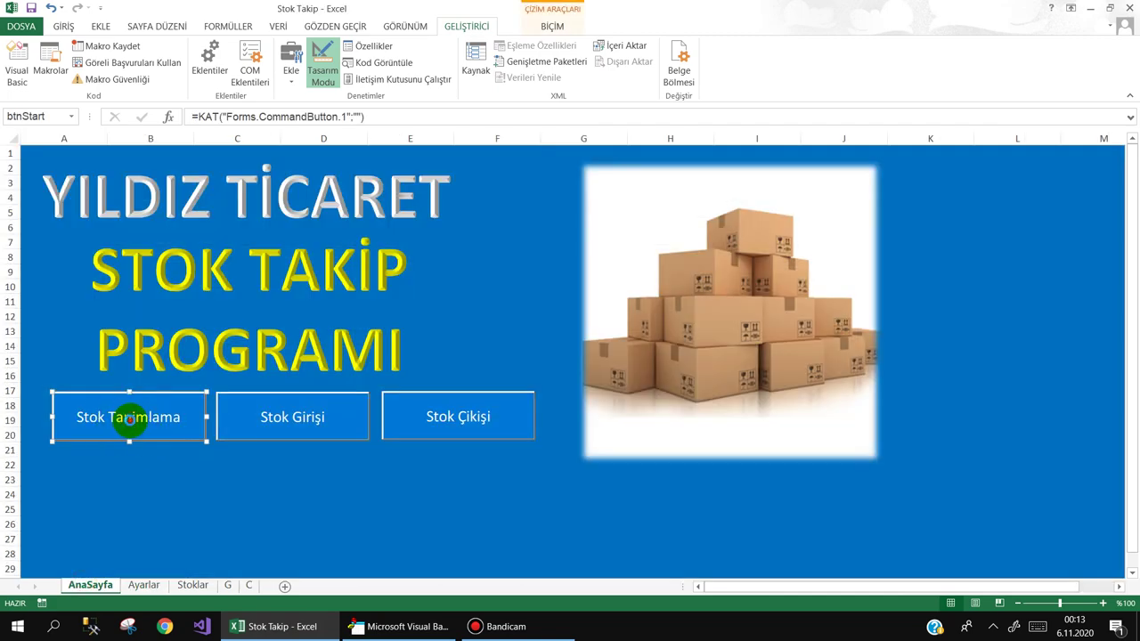
pyautogui.doubleClick(129, 418)
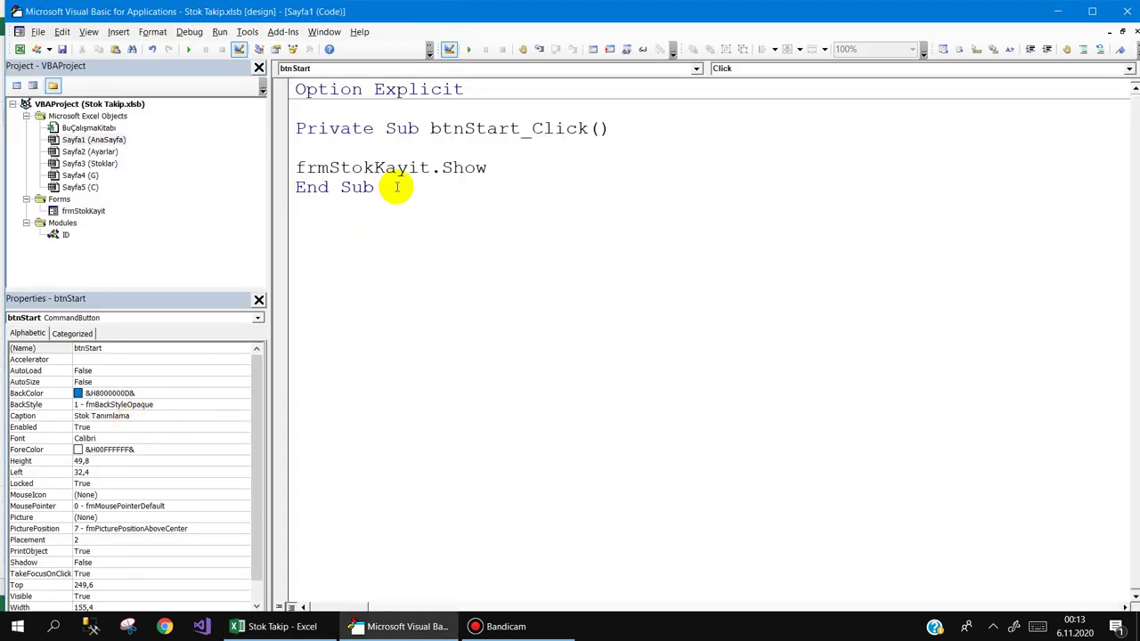
pyautogui.write('call')
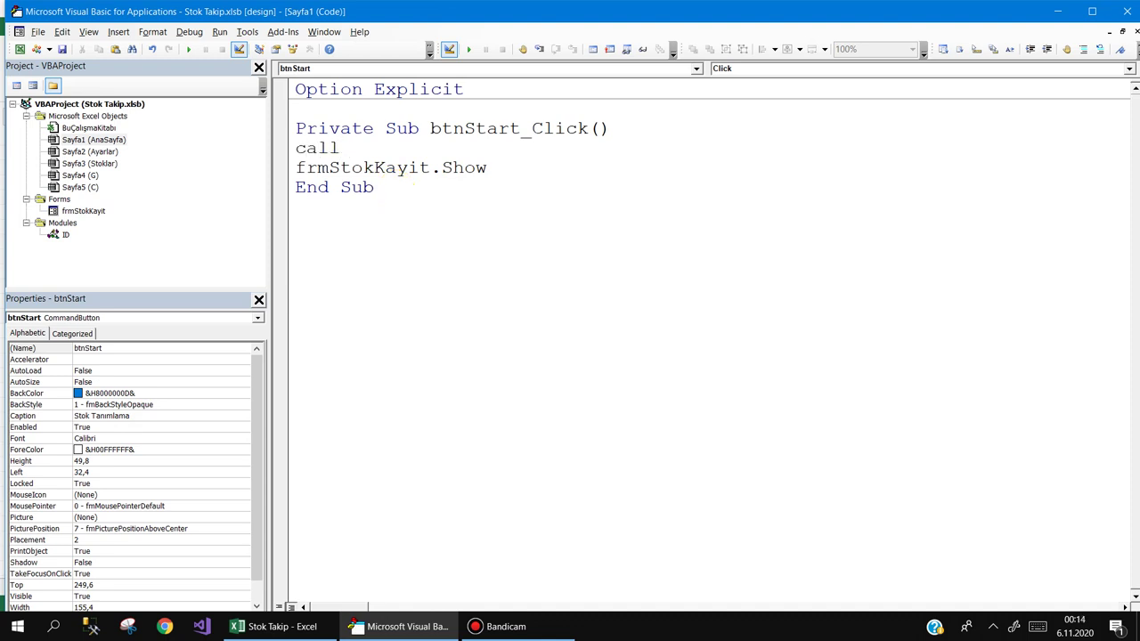
pyautogui.write(' Id.')
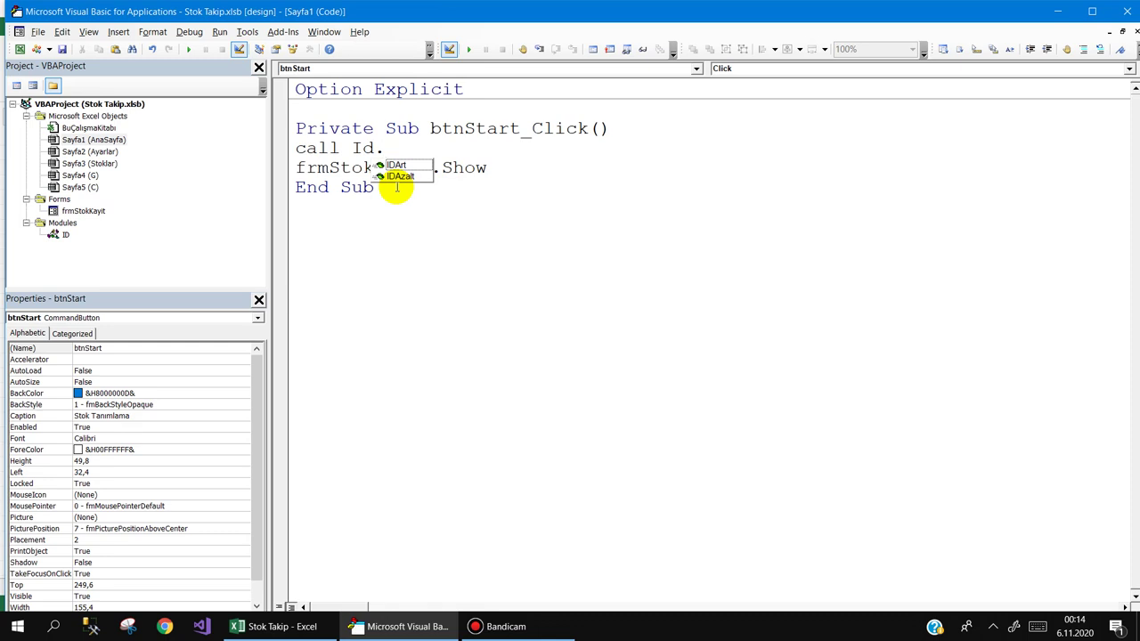
pyautogui.press('space')
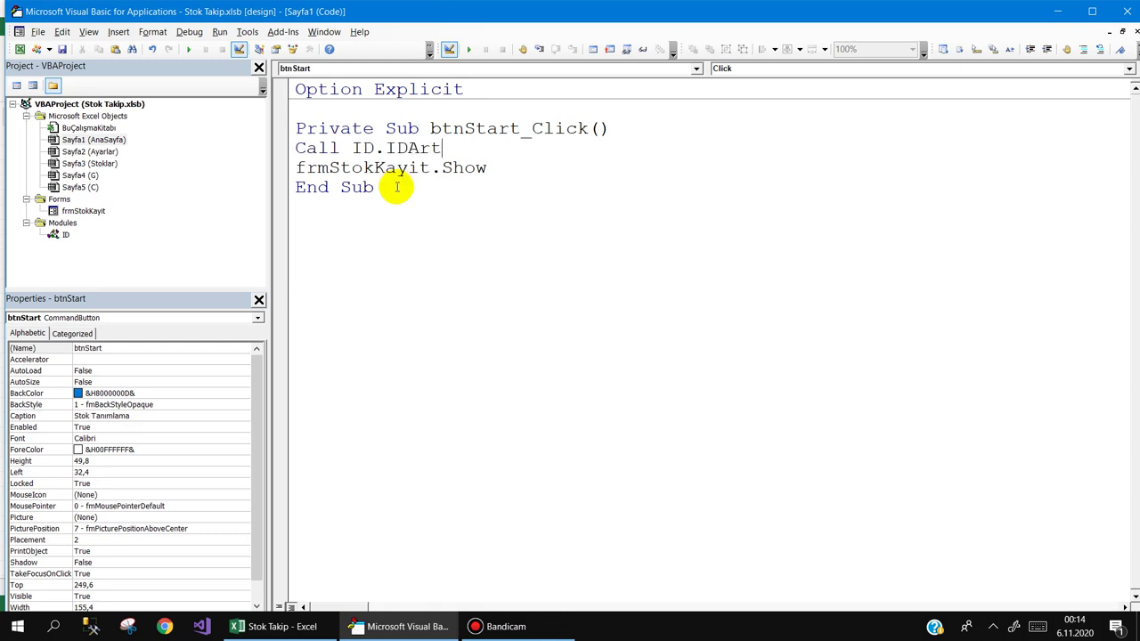
pyautogui.hotkey('shift', 'Home')
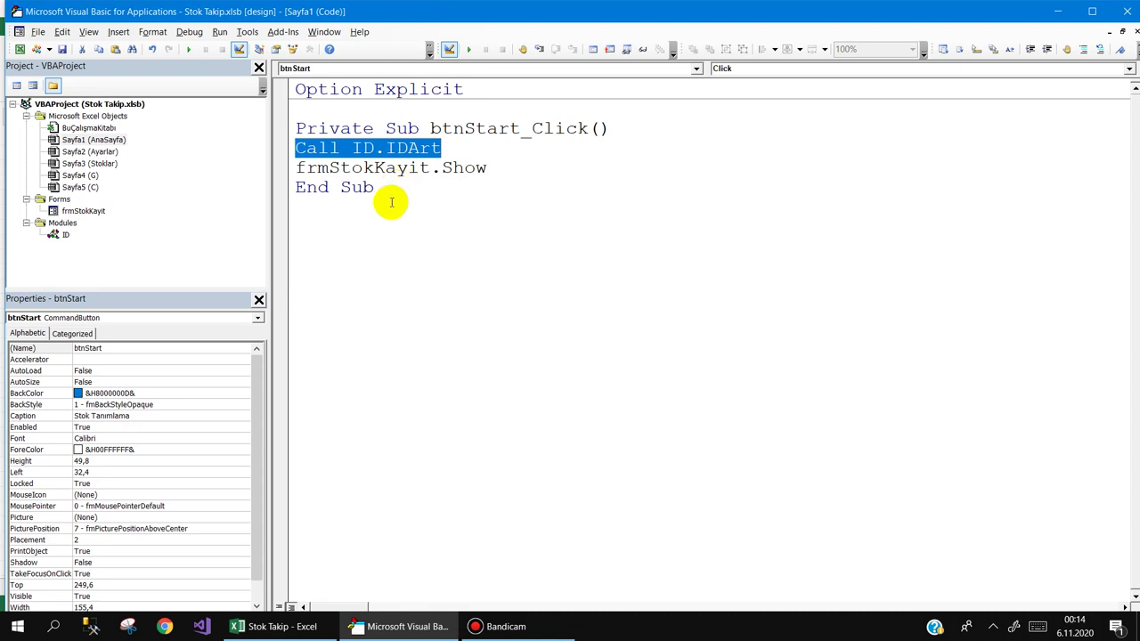
pyautogui.doubleClick(75, 210)
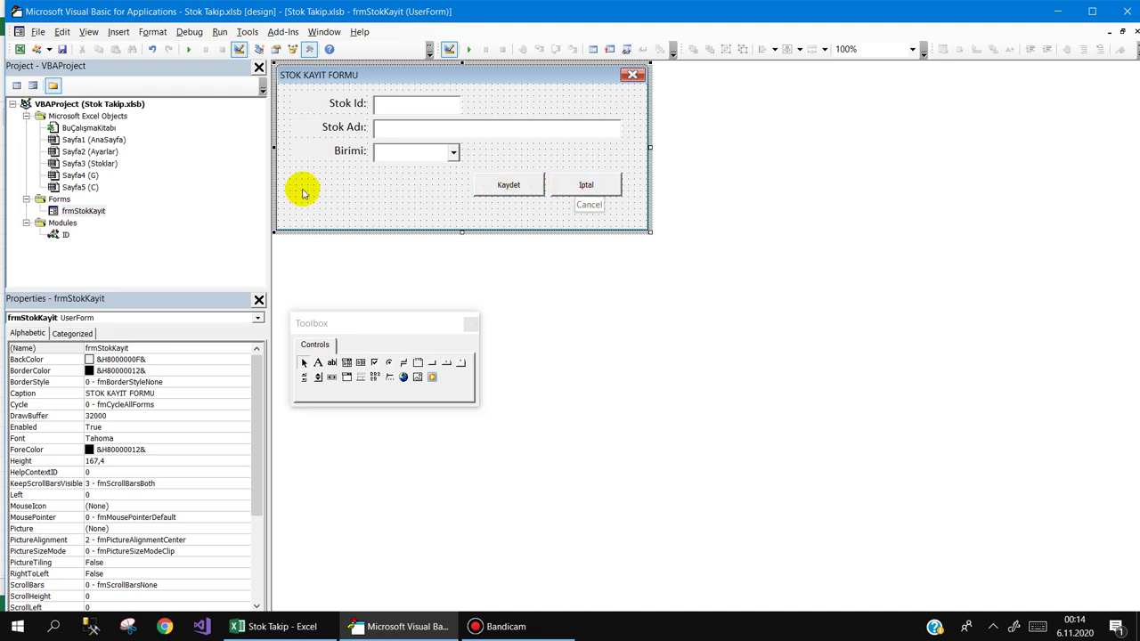
# Make the İptal button's CommandButton2_Click run 'Call ID.IDAzalt'
pyautogui.click(59, 235)
pyautogui.doubleClick(57, 234)
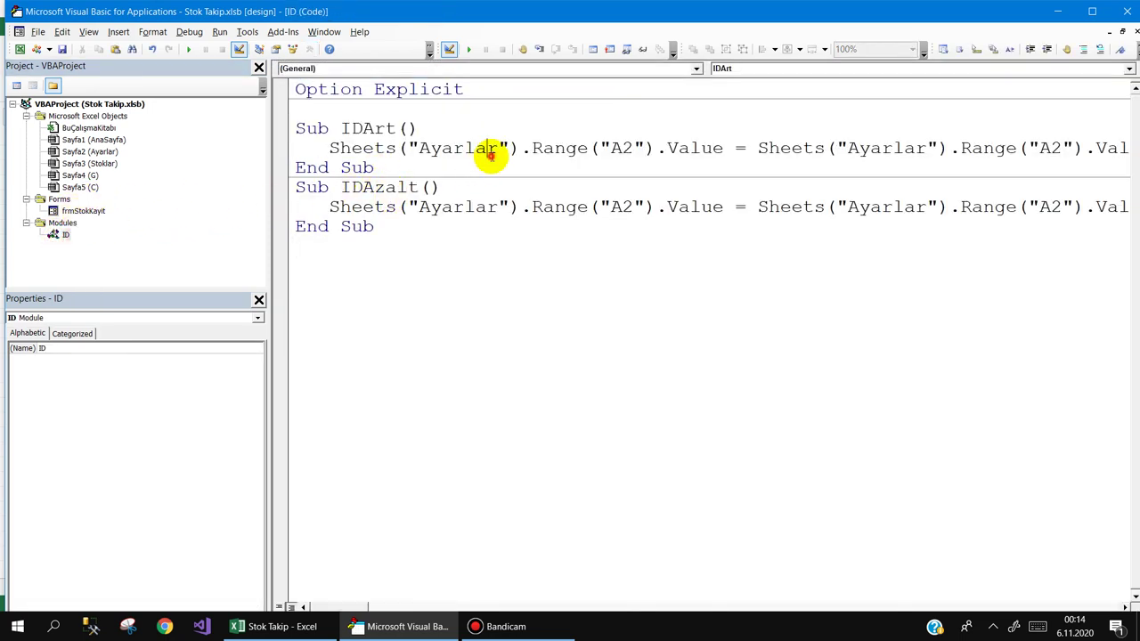
pyautogui.doubleClick(83, 211)
pyautogui.doubleClick(593, 185)
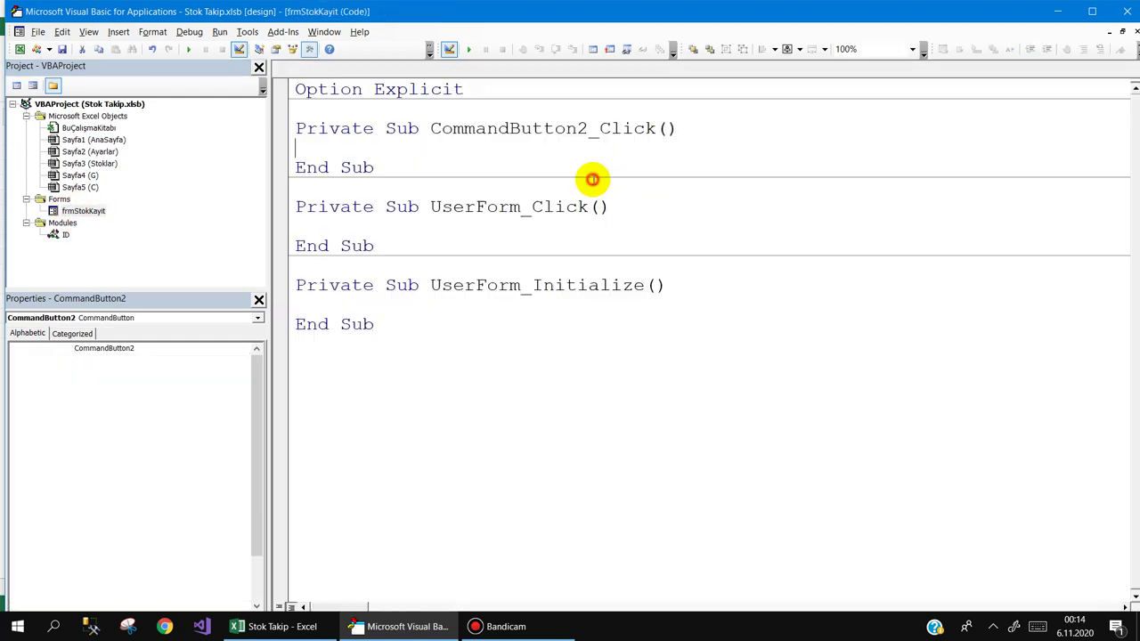
pyautogui.write('call')
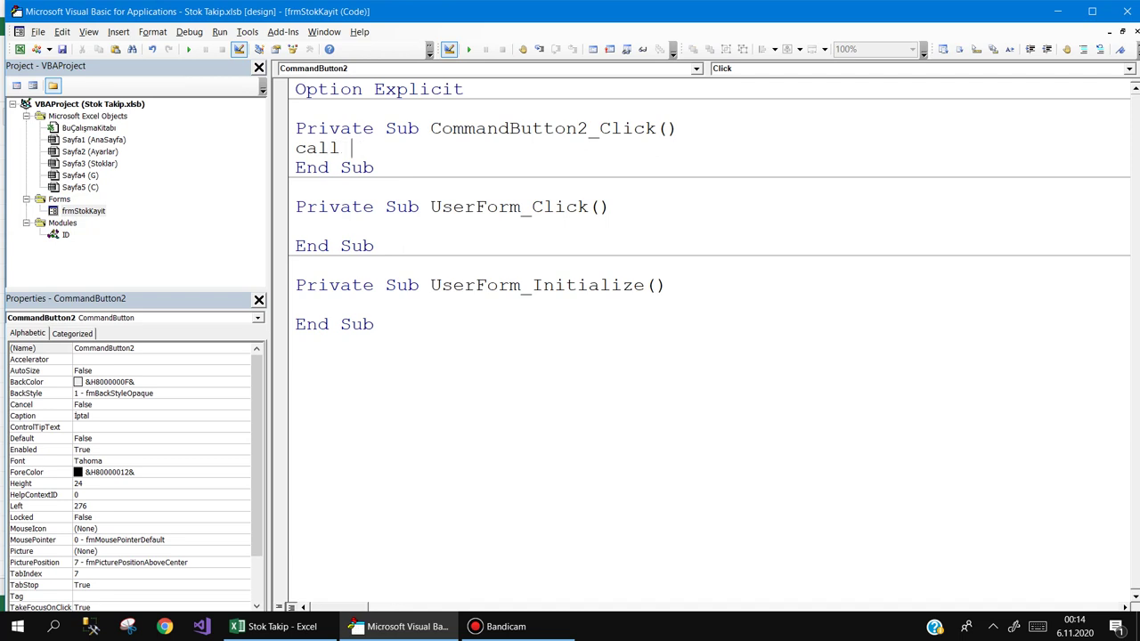
pyautogui.write('.')
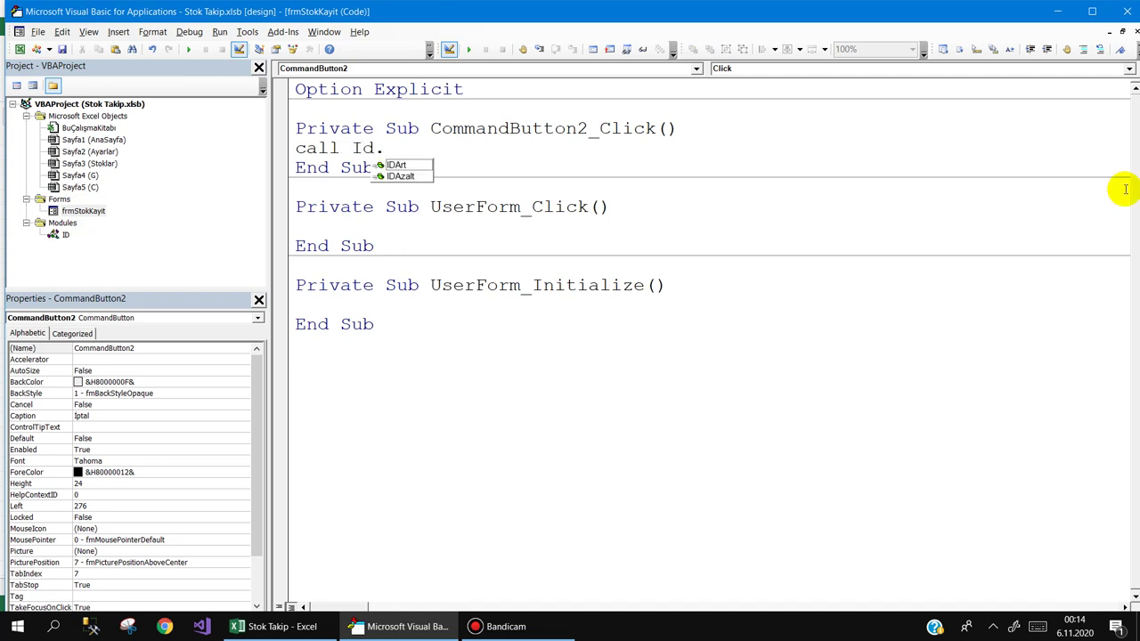
pyautogui.press('Down')
pyautogui.press('Tab')
pyautogui.press('Down')
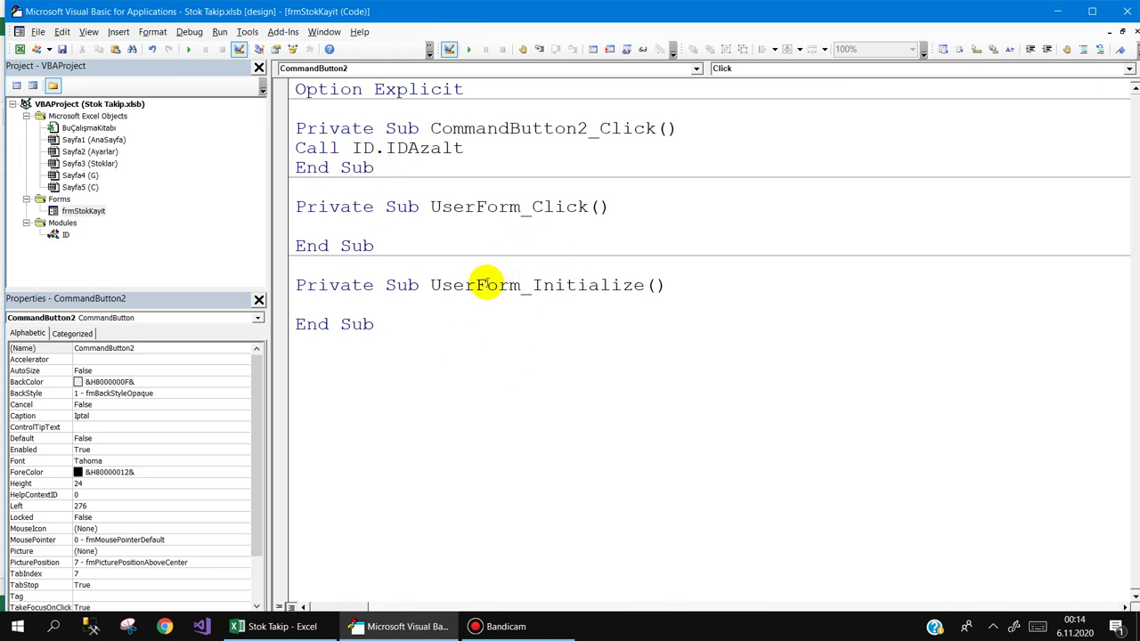
pyautogui.click(303, 626)
pyautogui.click(143, 426)
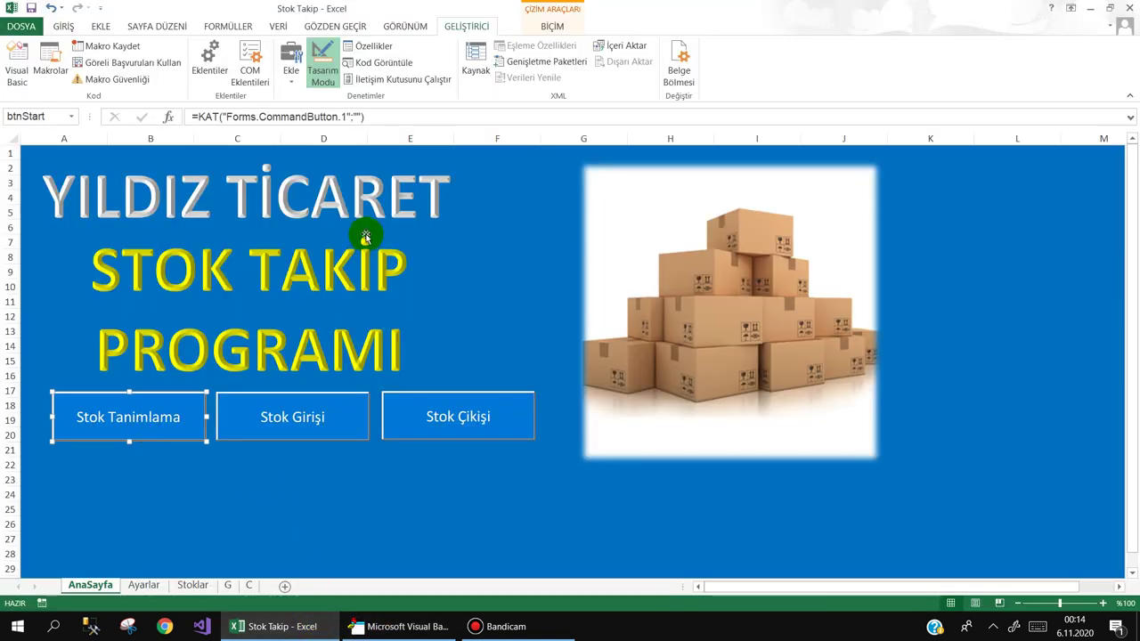
# After Call ID.IDArt, set frmStokKayit.txtStokKodu to Sheets("Ayarlar").Range("A2").Value
pyautogui.doubleClick(151, 417)
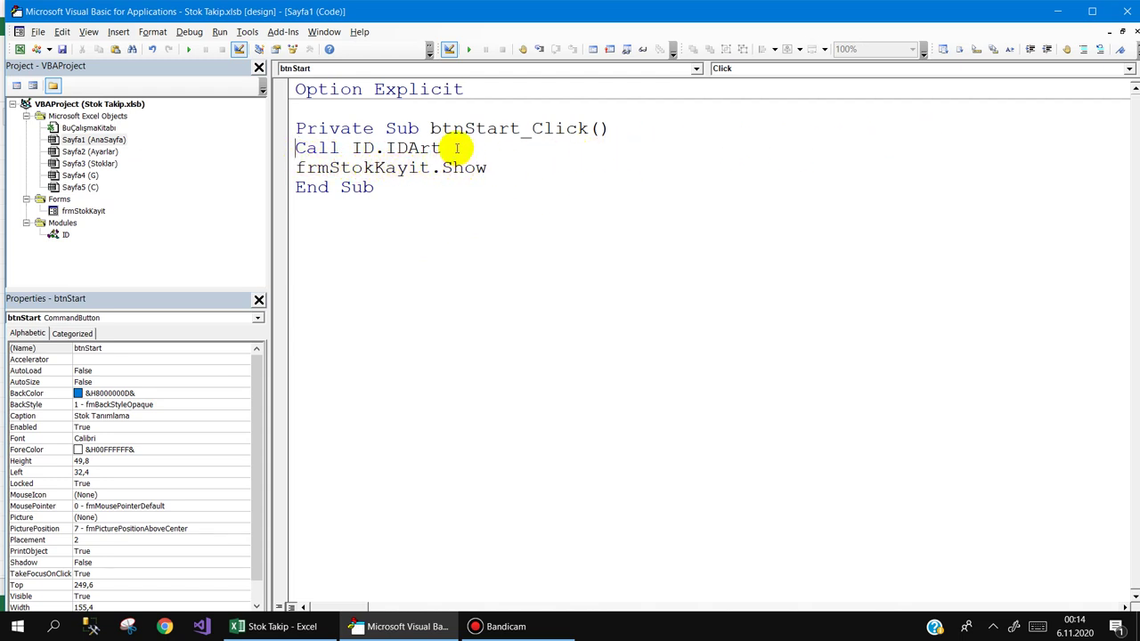
pyautogui.press('Return')
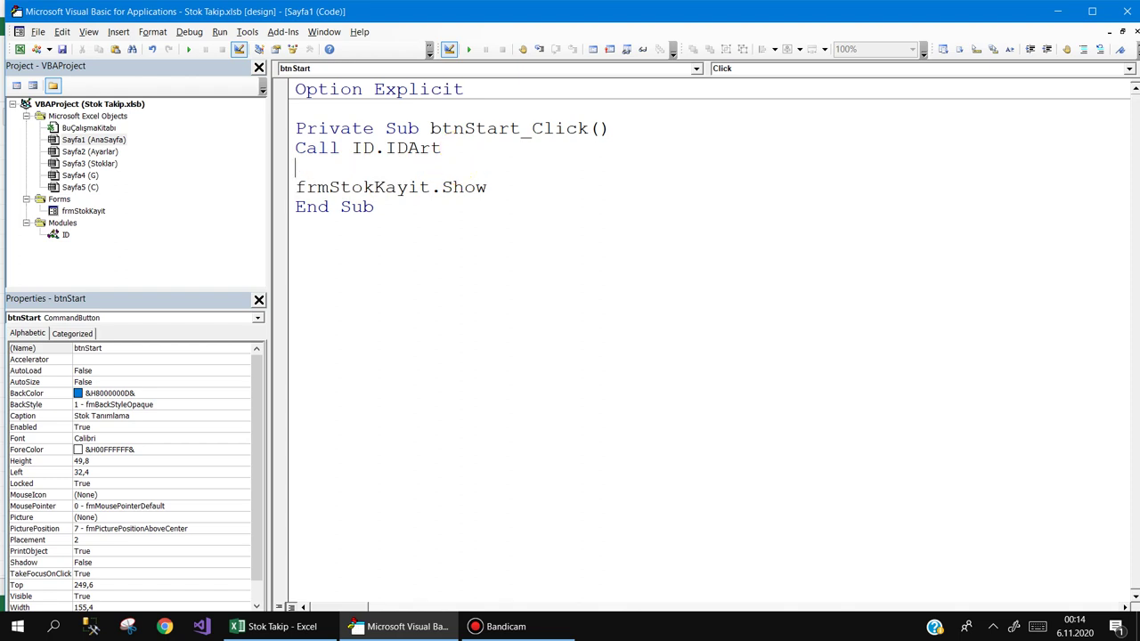
pyautogui.write('frmso')
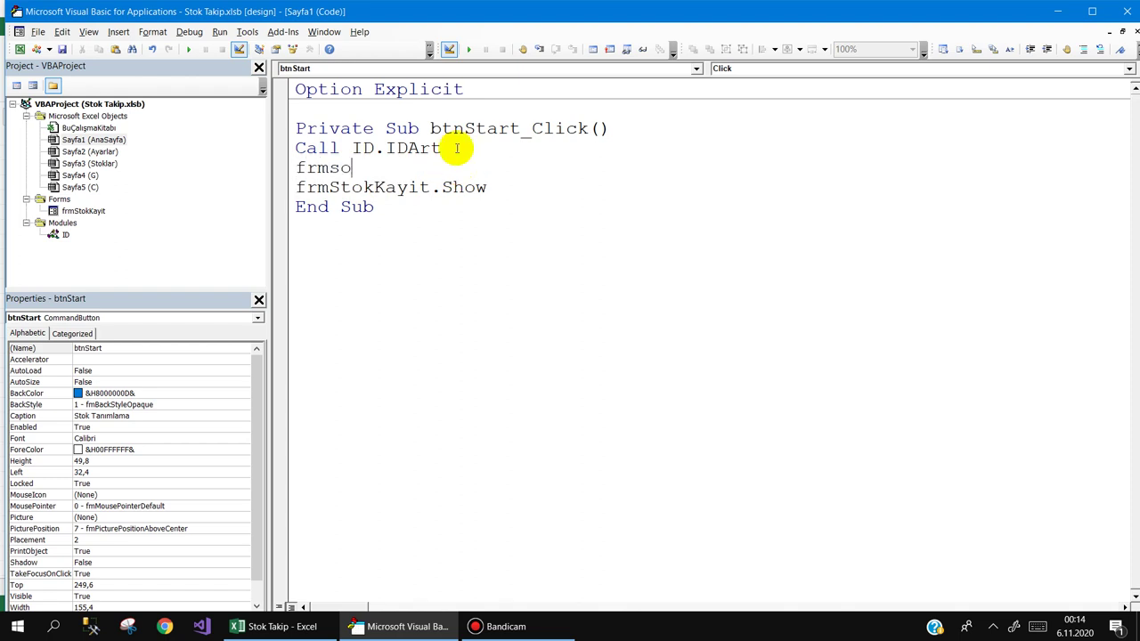
pyautogui.hotkey('ctrl', 'space')
pyautogui.write('.')
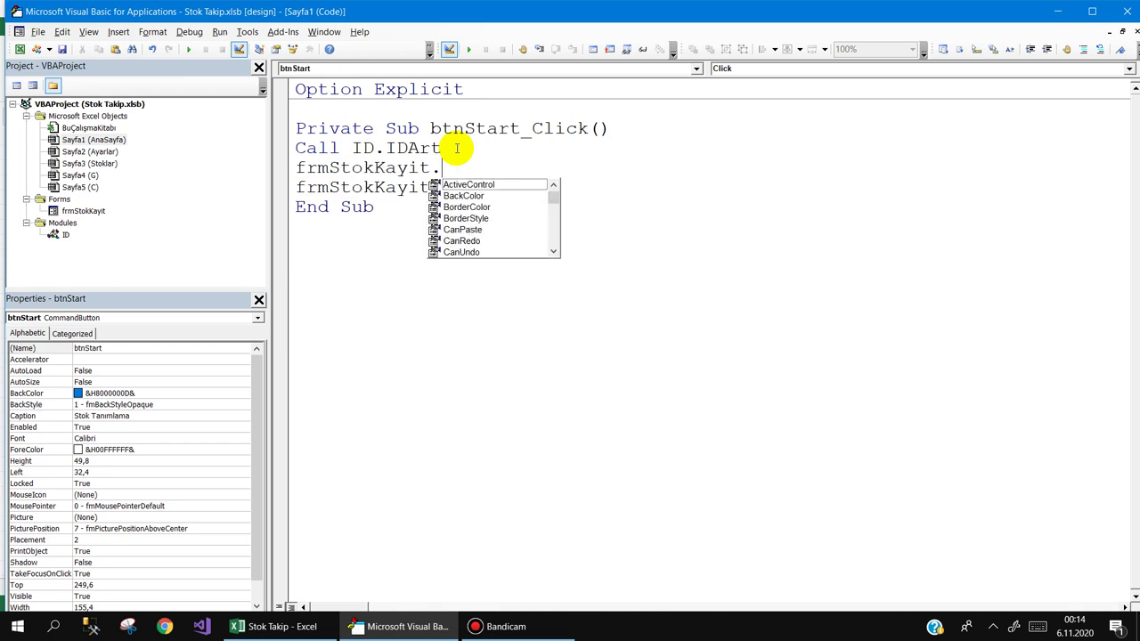
pyautogui.write('txt')
pyautogui.press('Down')
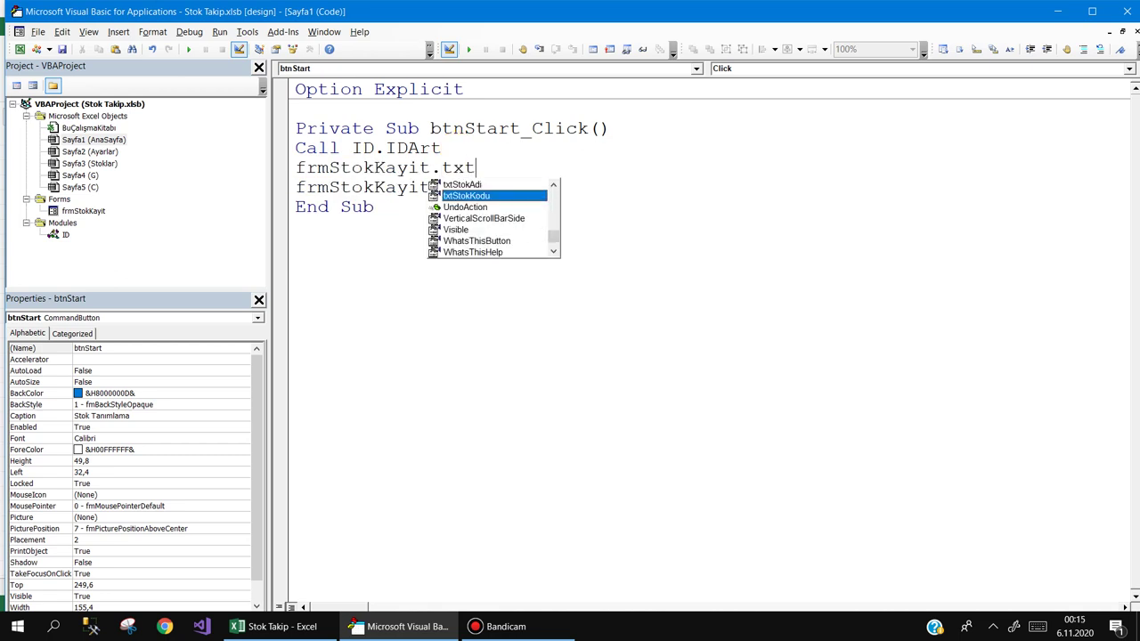
pyautogui.write('.v')
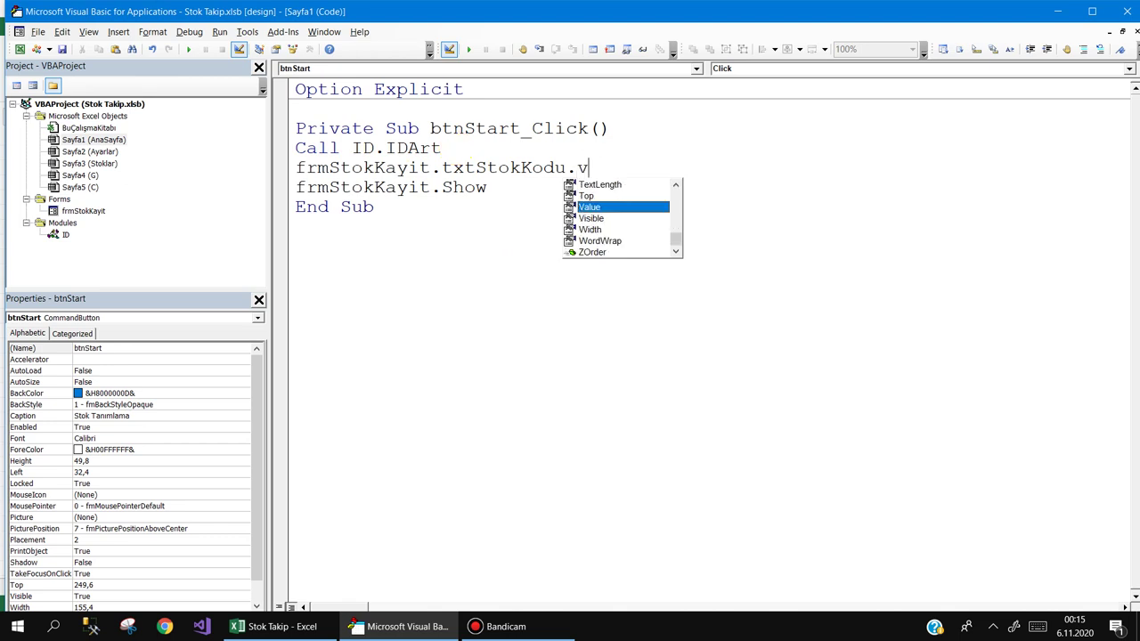
pyautogui.write('=she')
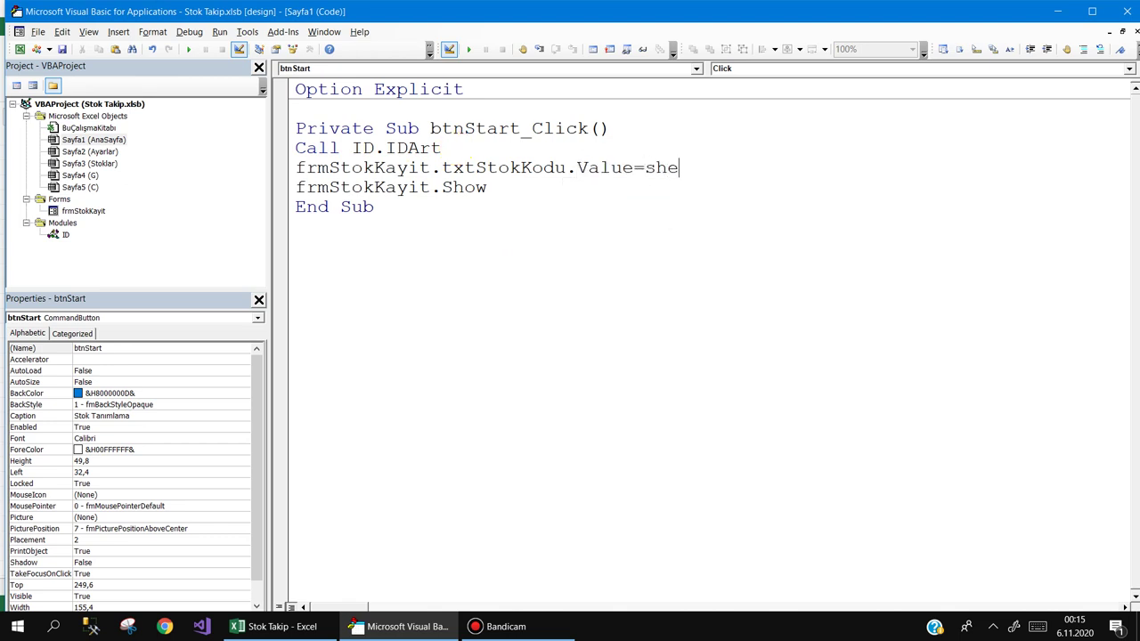
pyautogui.hotkey('ctrl', 'space')
pyautogui.write('(')
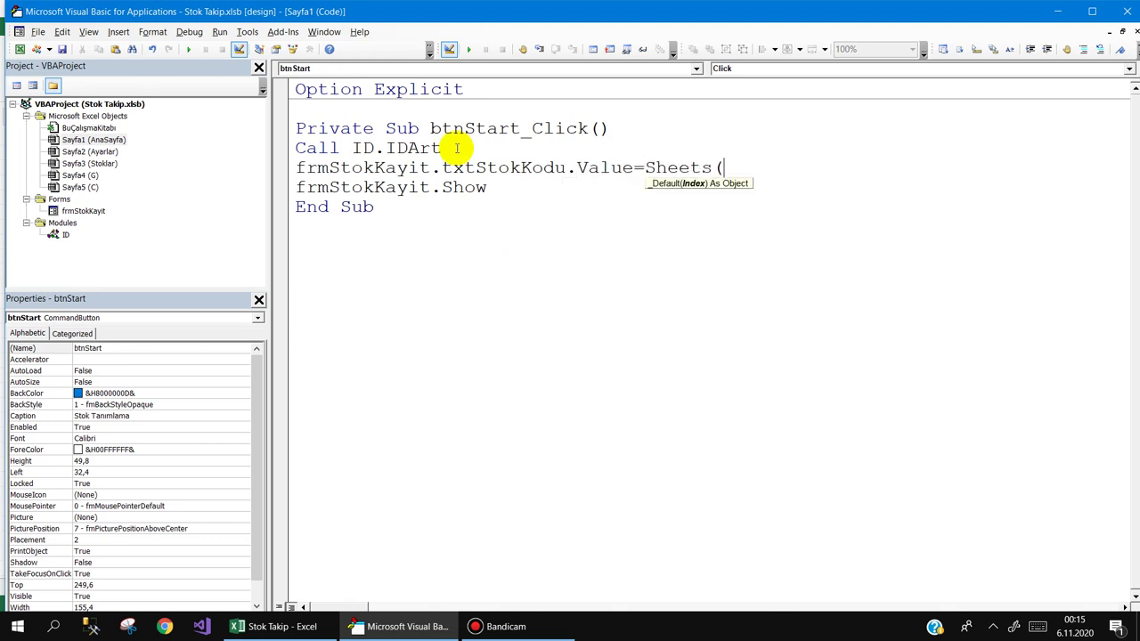
pyautogui.write('"Ayarlar')
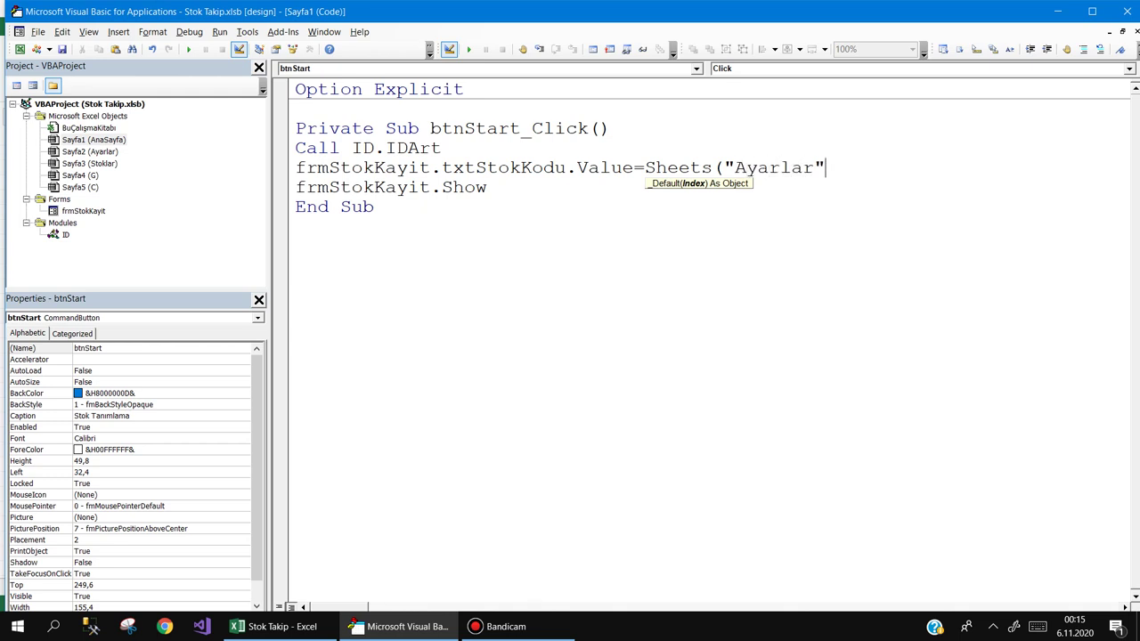
pyautogui.write(').range("A2").value')
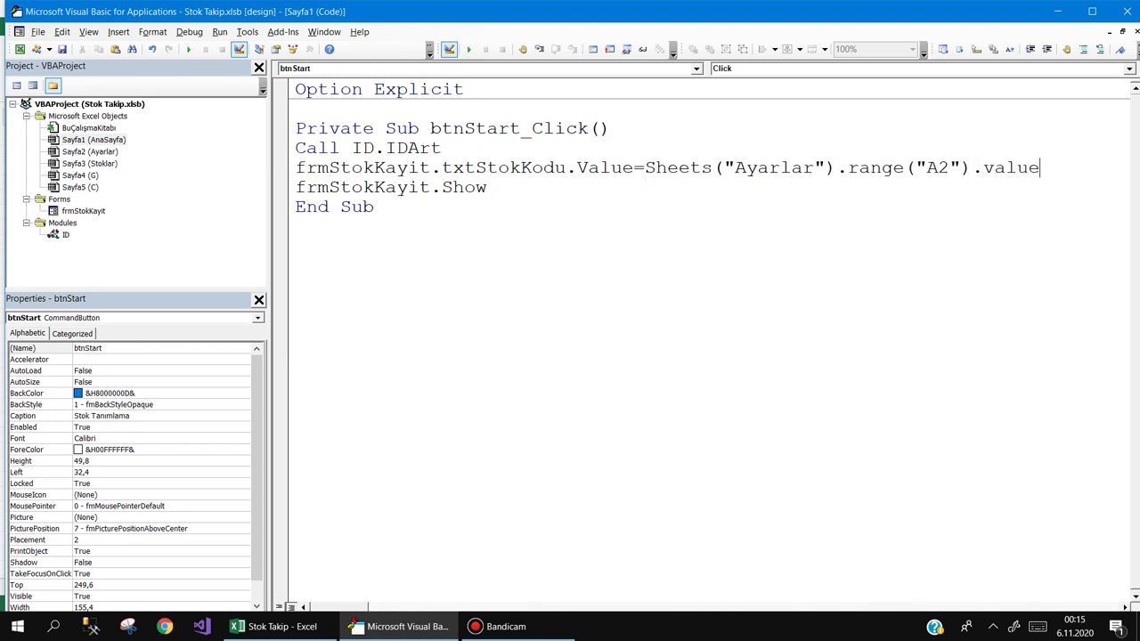
pyautogui.click(487, 187)
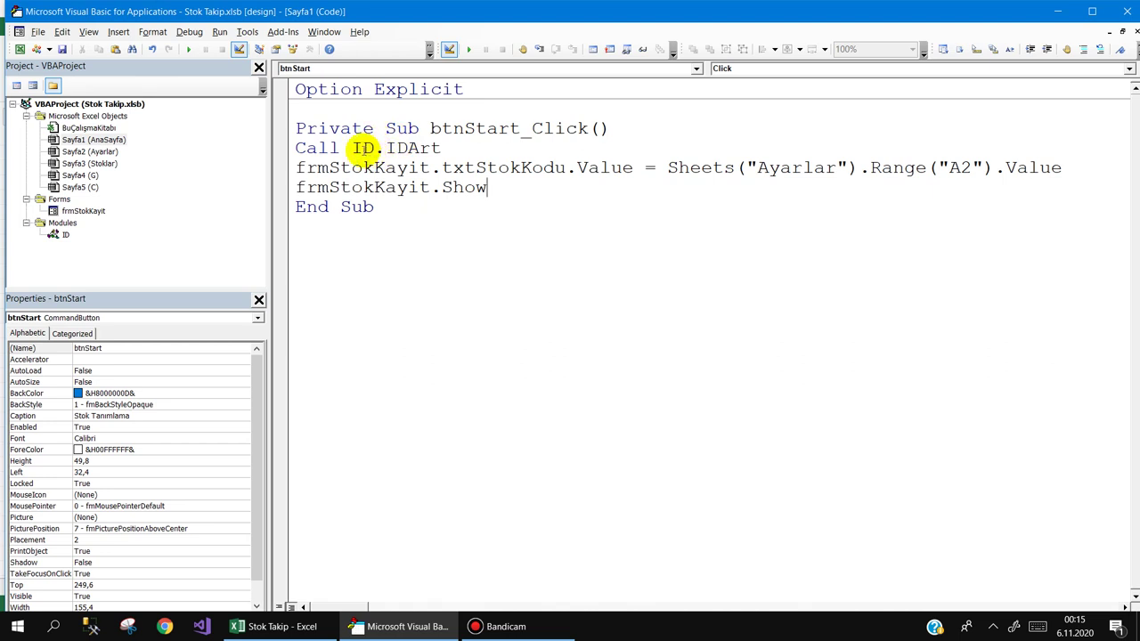
pyautogui.moveTo(353, 148); pyautogui.dragTo(407, 148)
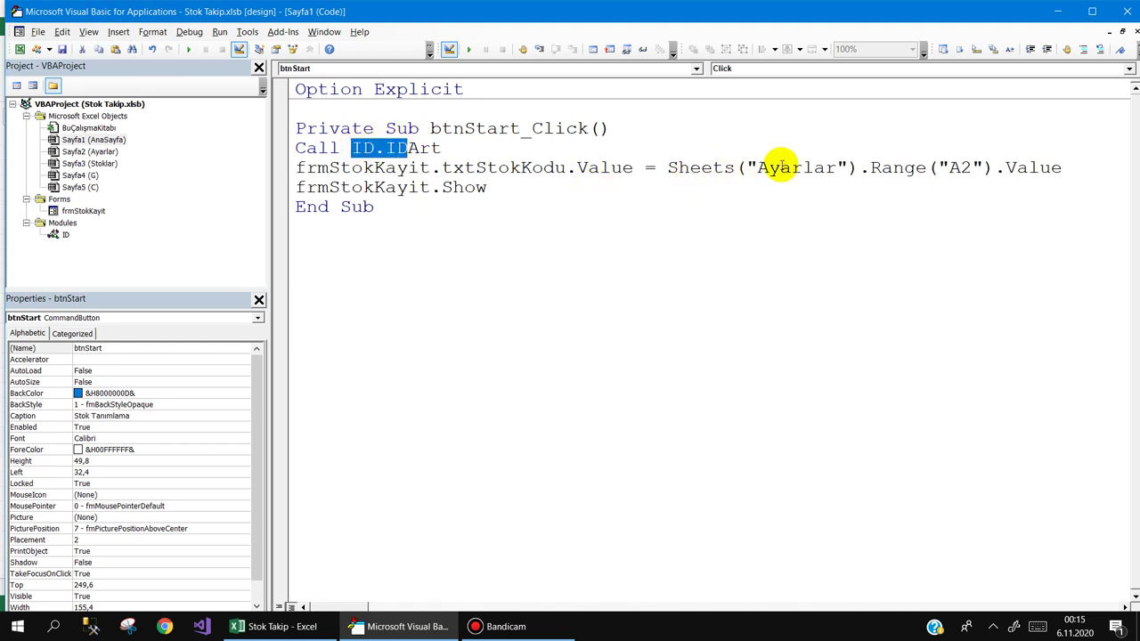
pyautogui.moveTo(993, 169)
pyautogui.mouseDown()
pyautogui.moveTo(690, 183)
pyautogui.moveTo(1070, 165)
pyautogui.mouseUp()
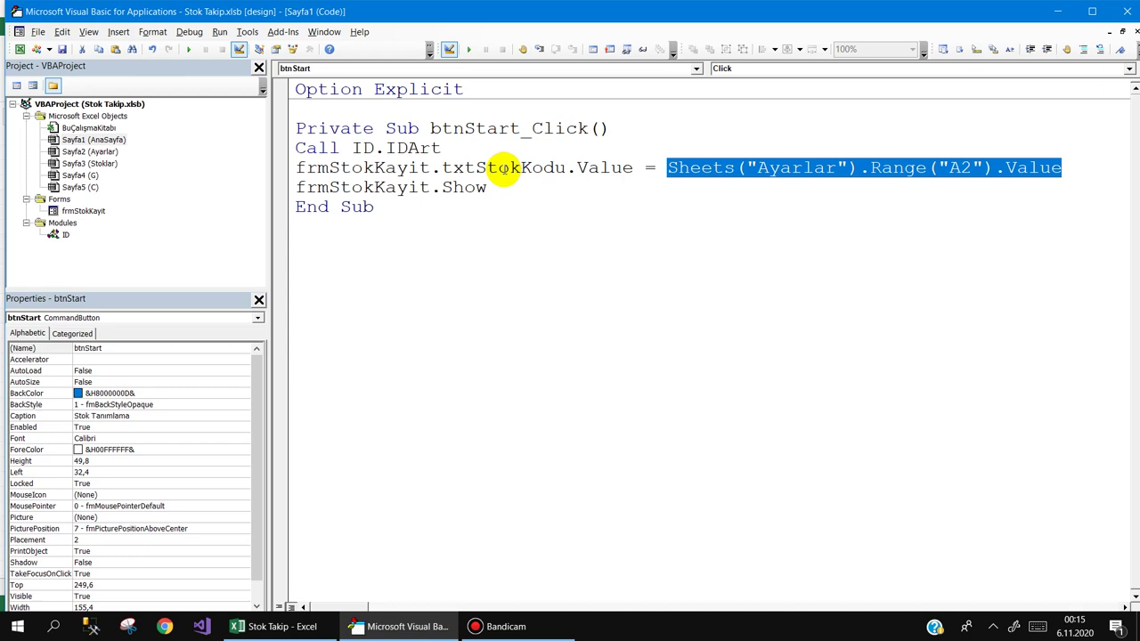
pyautogui.click(276, 626)
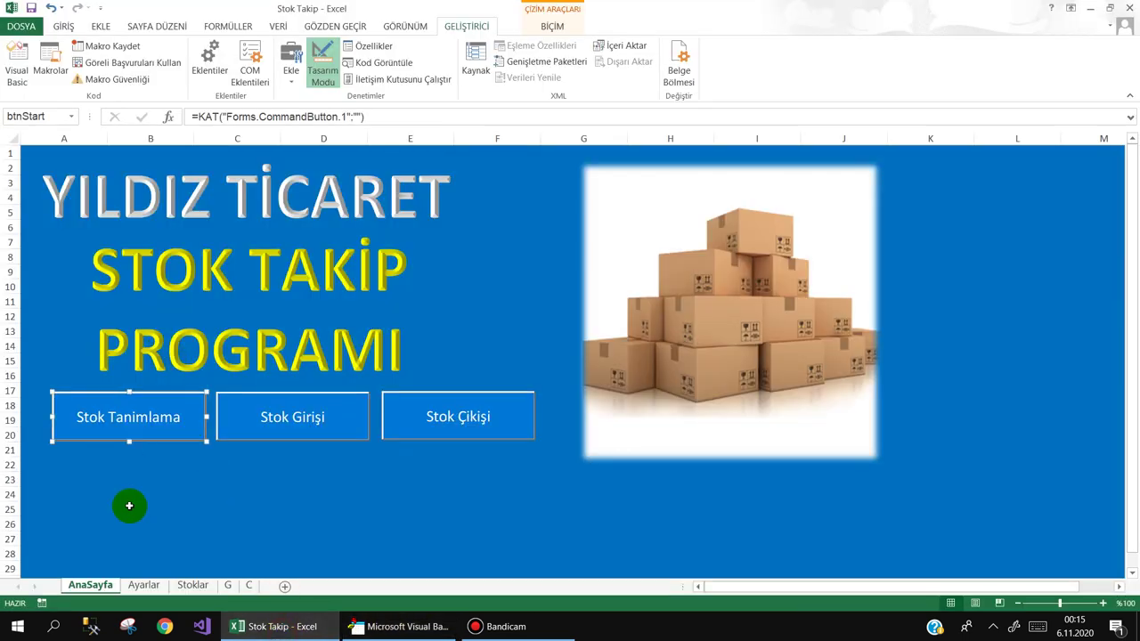
# Reset the Stok Id value in Ayarlar cell A2 to 0
pyautogui.click(157, 529)
pyautogui.click(143, 586)
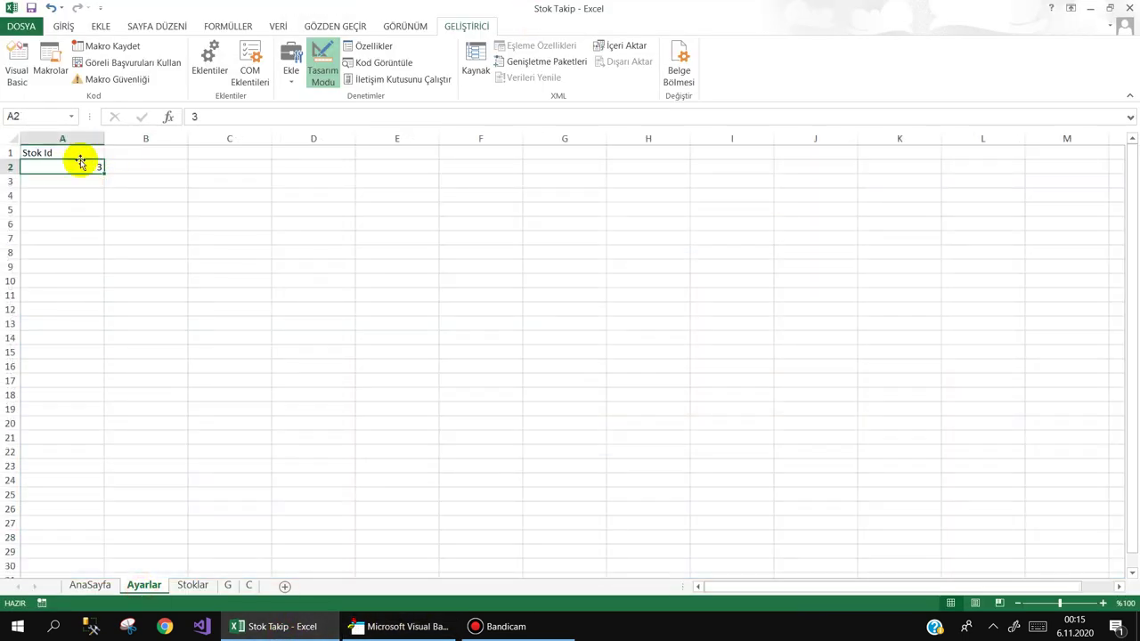
pyautogui.write('0')
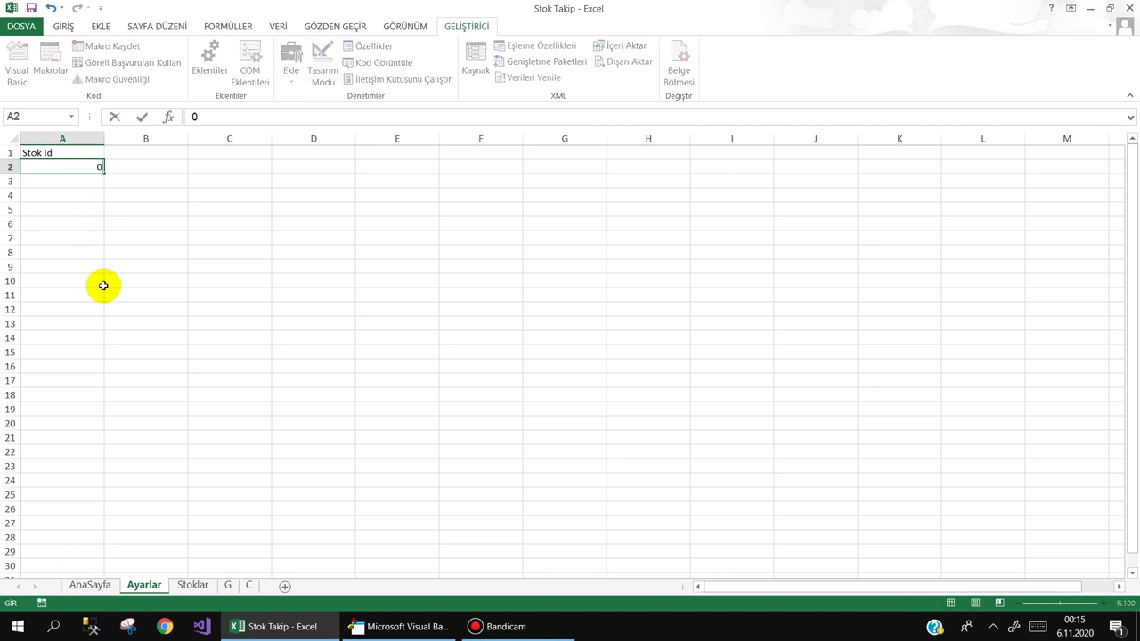
pyautogui.click(107, 293)
# On AnaSayfa, turn off Tasarım Modu and test the Stok Tanimlama form
pyautogui.click(89, 585)
pyautogui.click(322, 71)
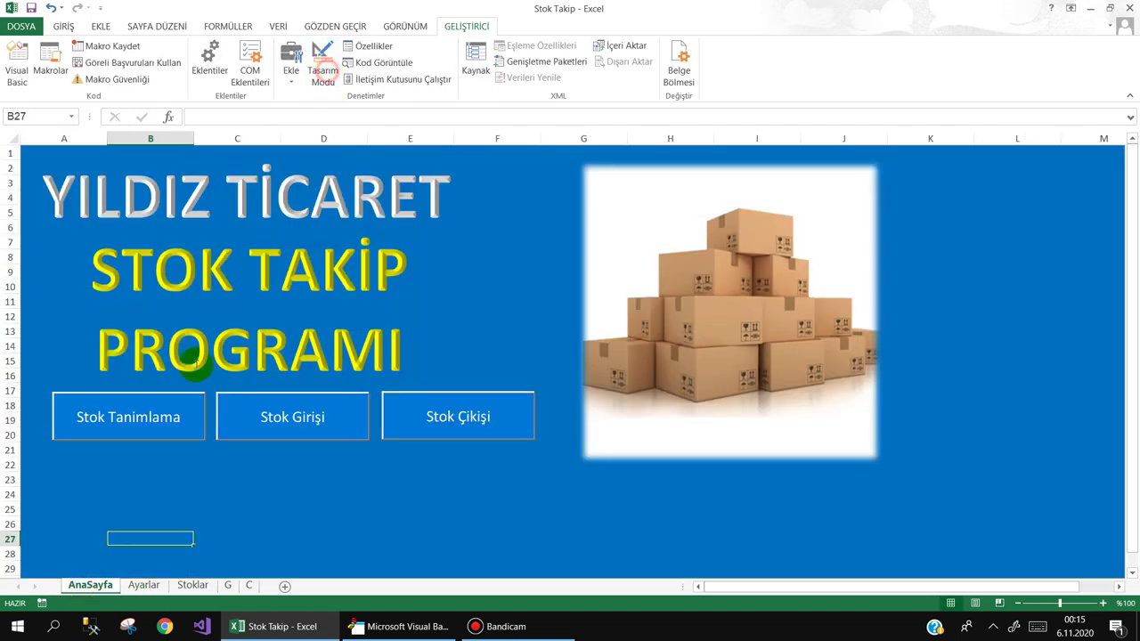
pyautogui.click(139, 426)
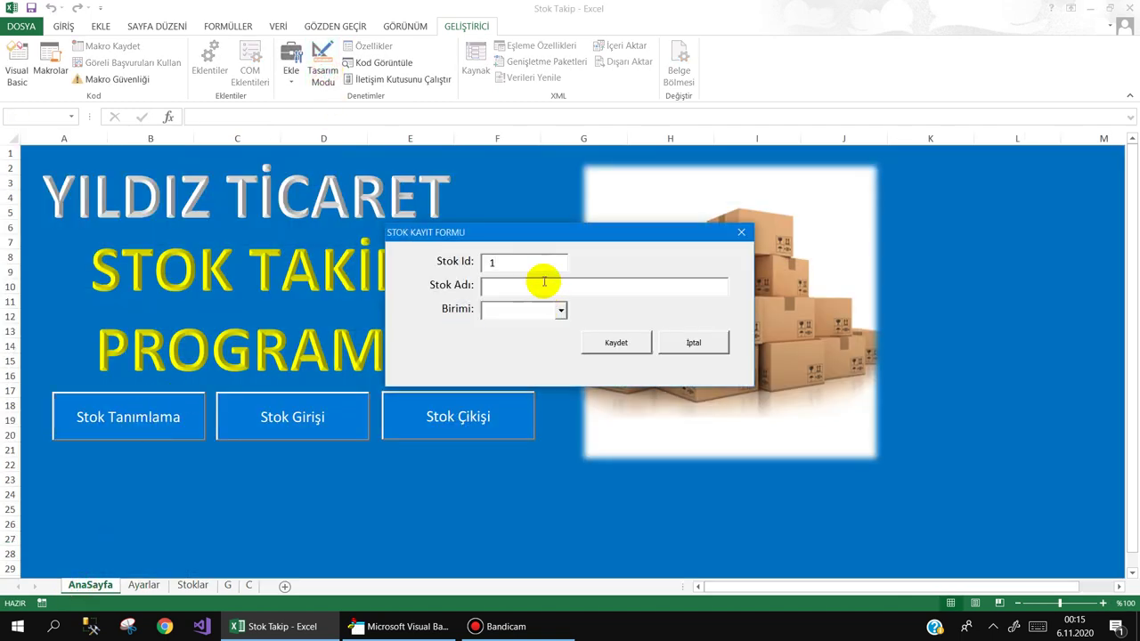
pyautogui.click(686, 342)
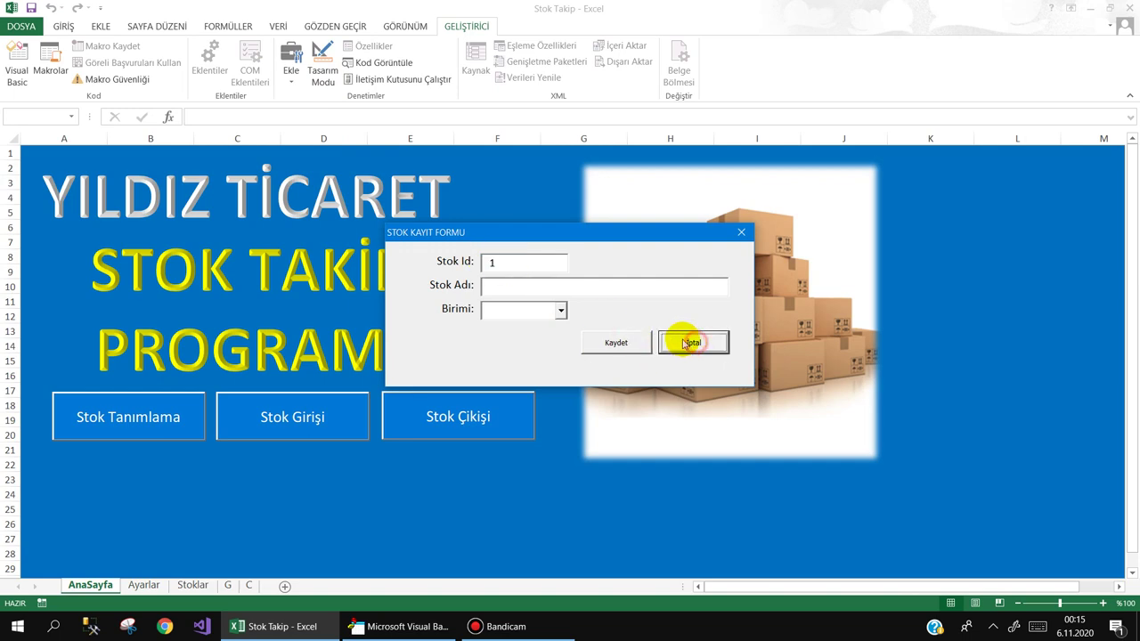
# Add Unload Me at the end of the İptal button's CommandButton2_Click code
pyautogui.click(743, 233)
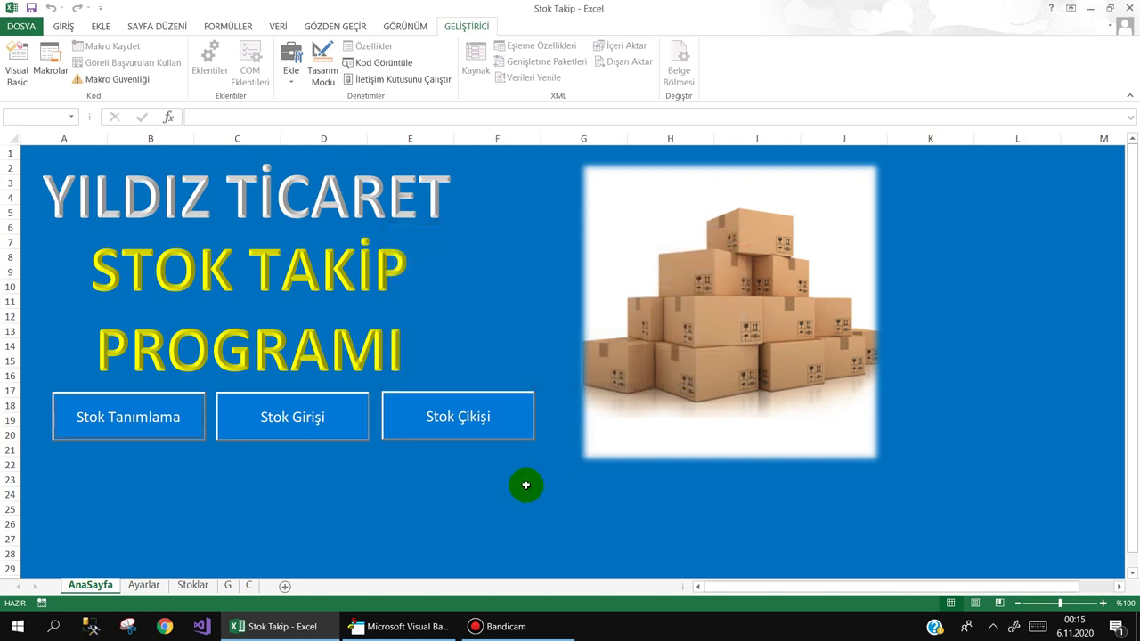
pyautogui.click(427, 626)
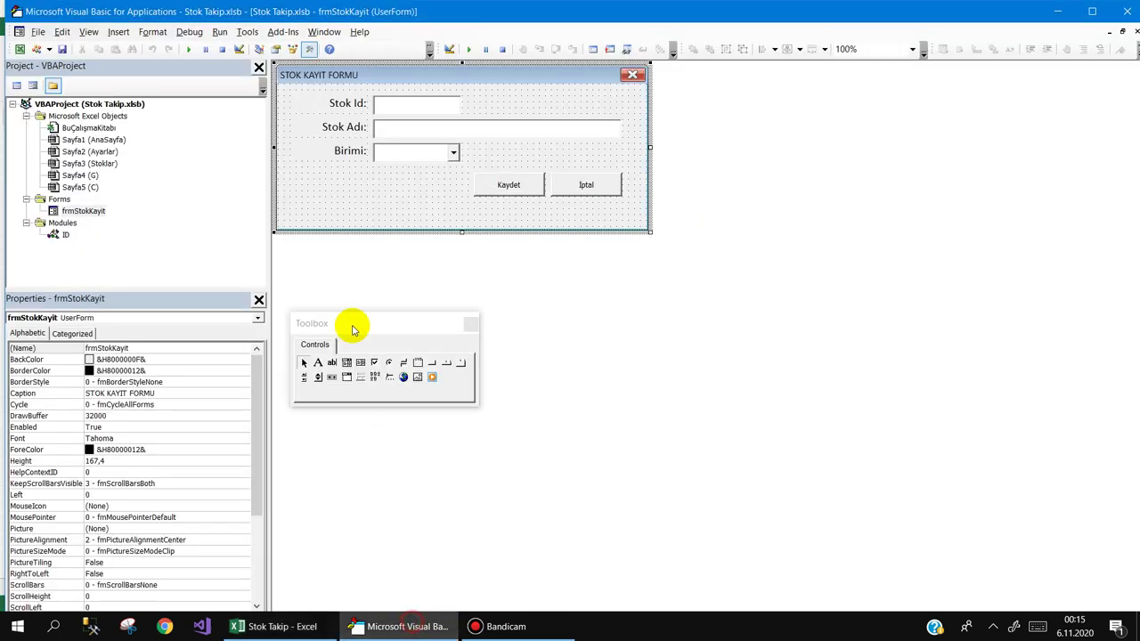
pyautogui.doubleClick(610, 183)
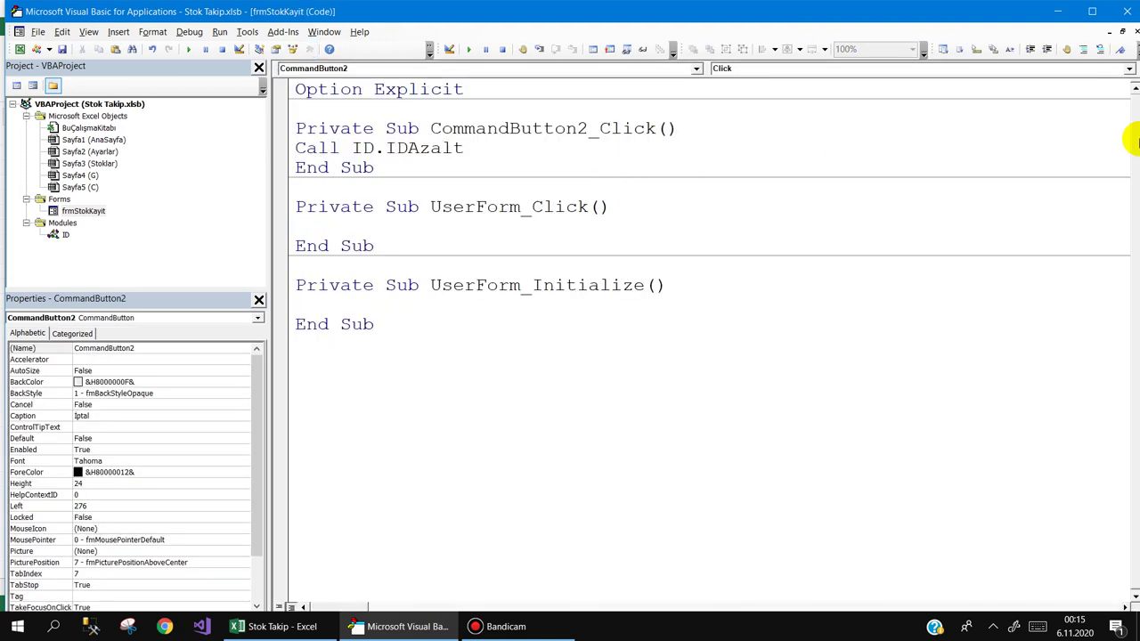
pyautogui.press('Return')
pyautogui.press('Up')
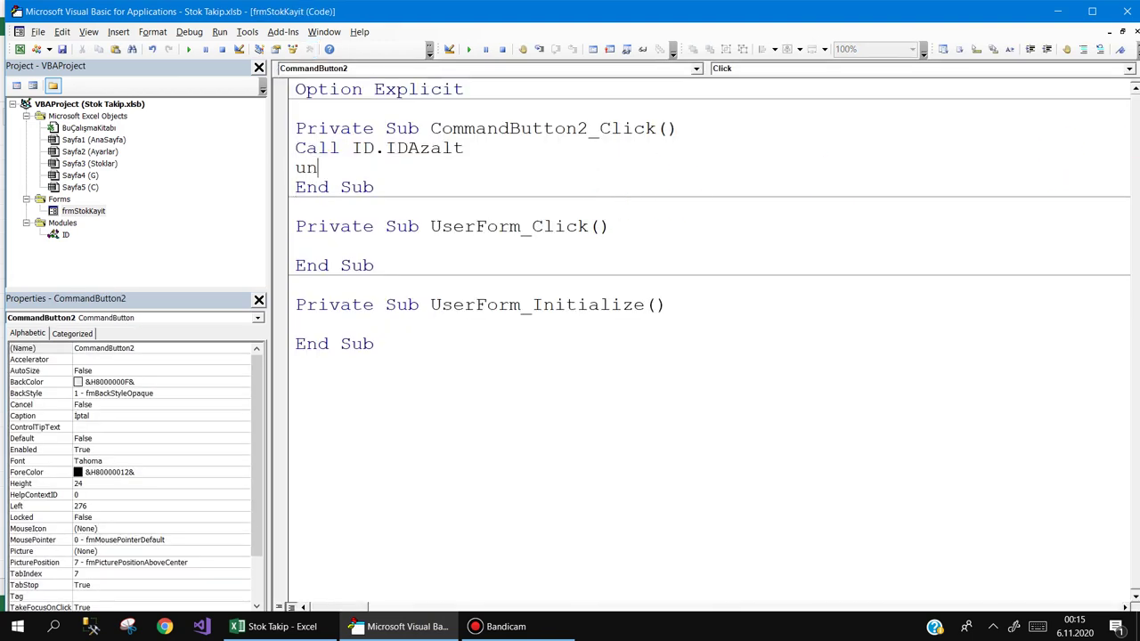
pyautogui.write('load me')
pyautogui.press('Down')
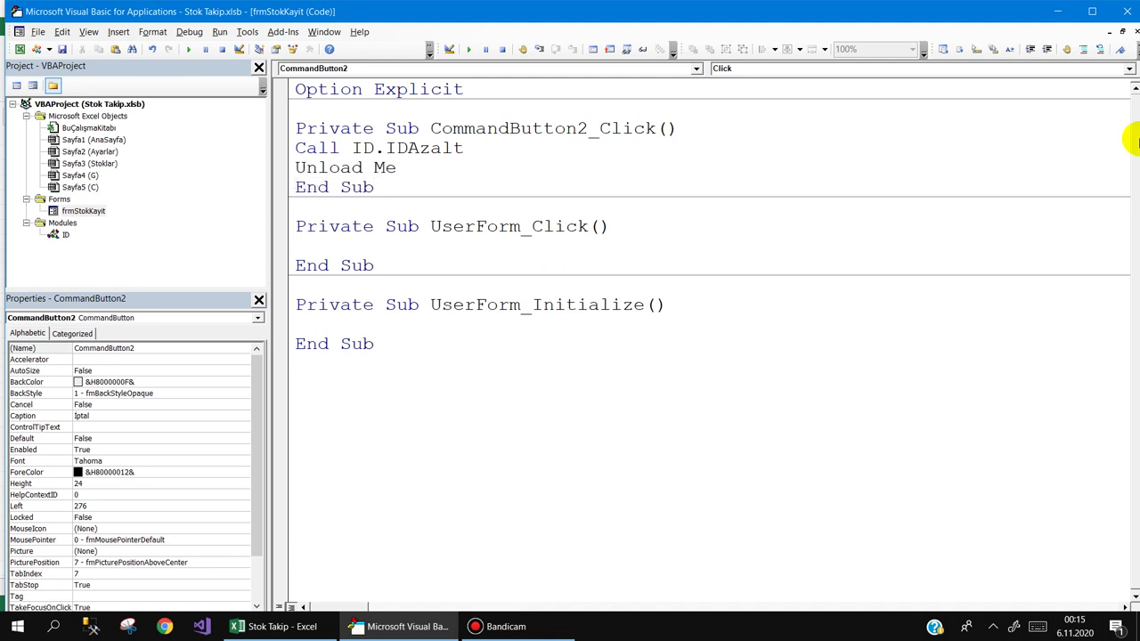
pyautogui.click(1056, 11)
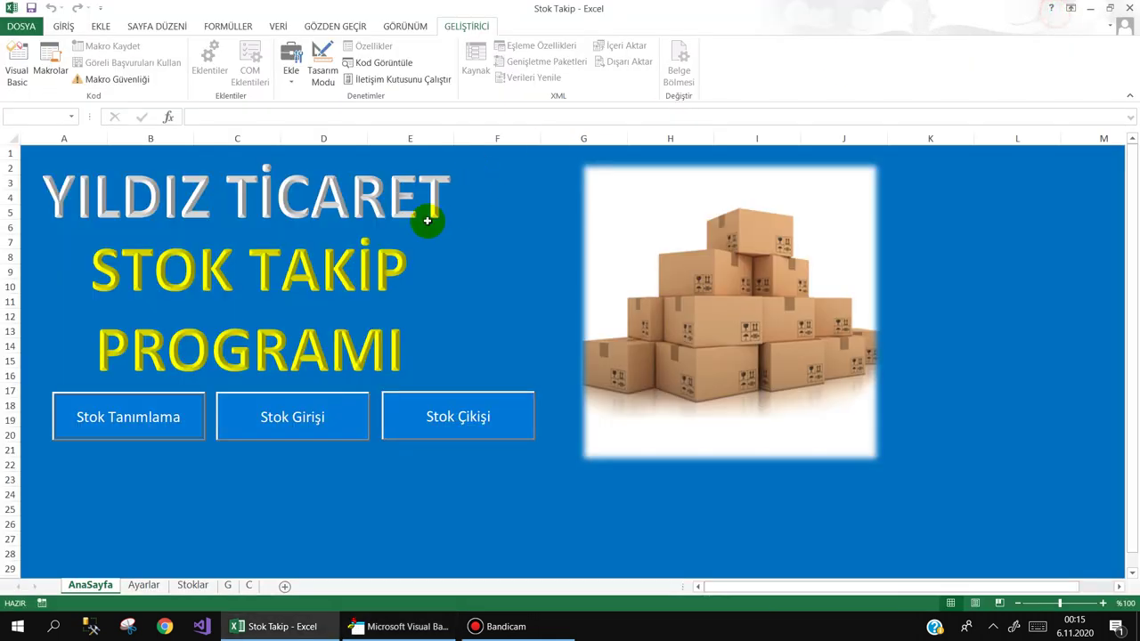
pyautogui.click(160, 424)
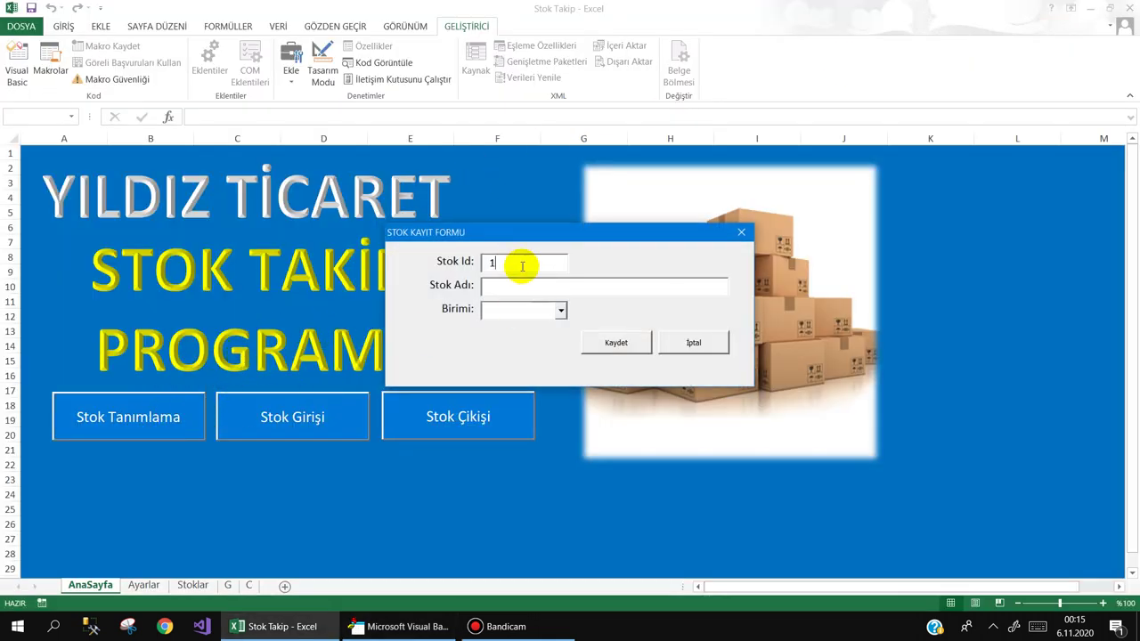
pyautogui.click(696, 342)
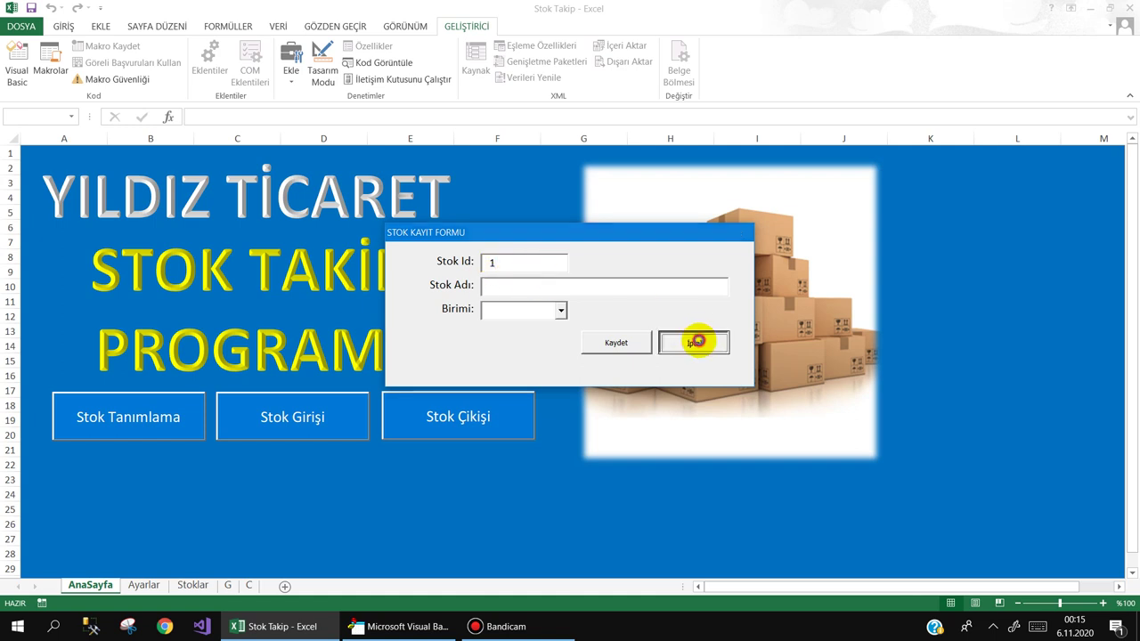
pyautogui.click(134, 419)
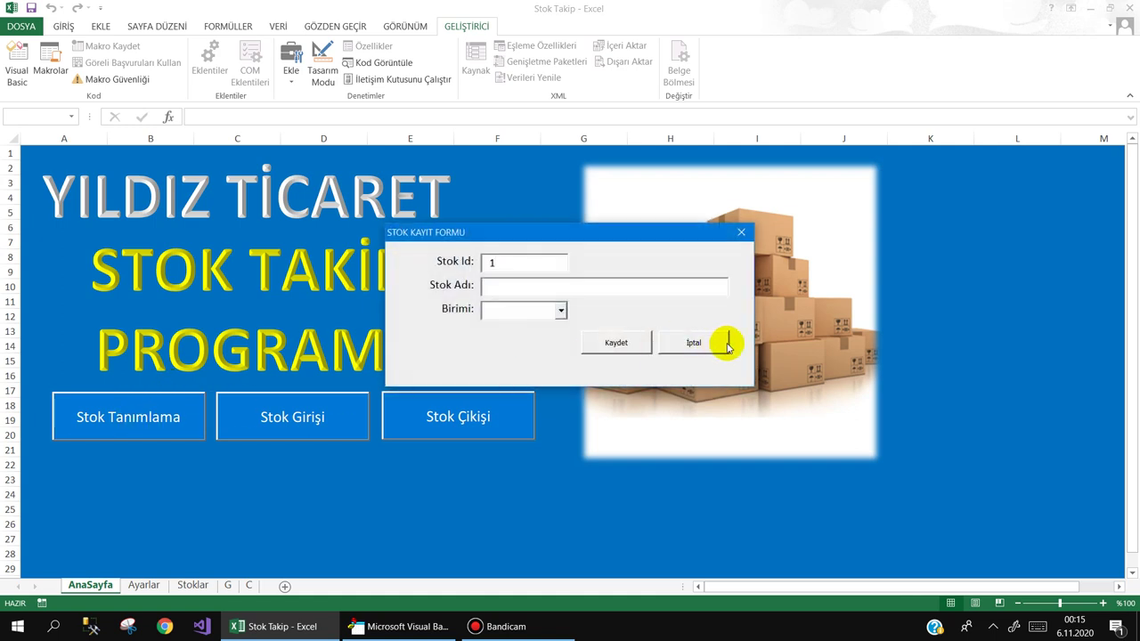
pyautogui.click(727, 345)
pyautogui.click(123, 431)
pyautogui.click(683, 348)
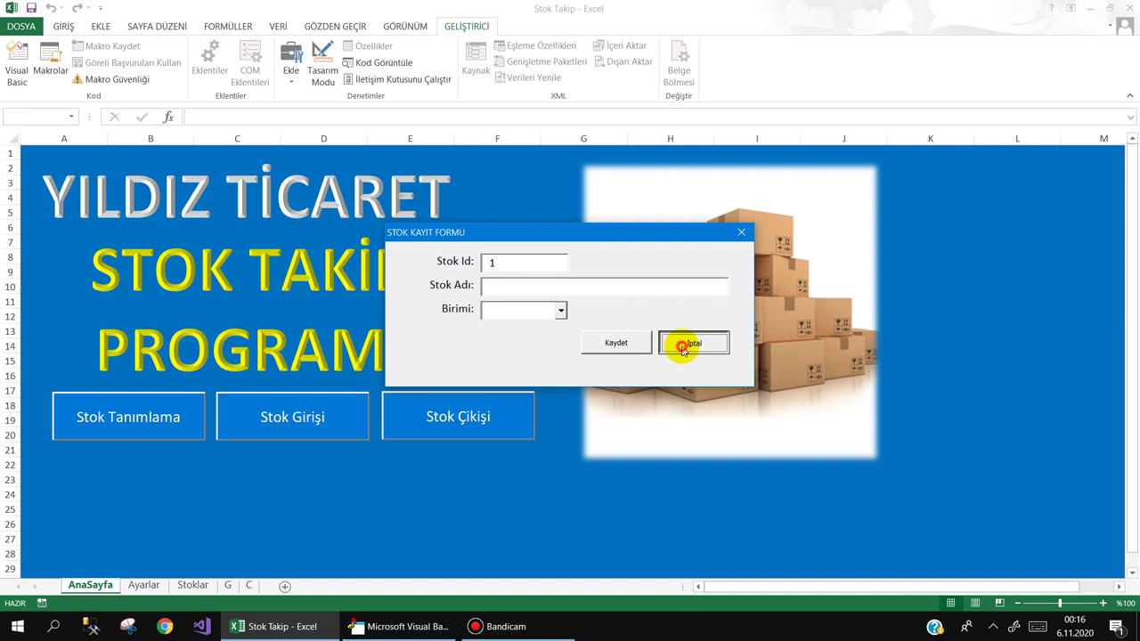
pyautogui.click(171, 408)
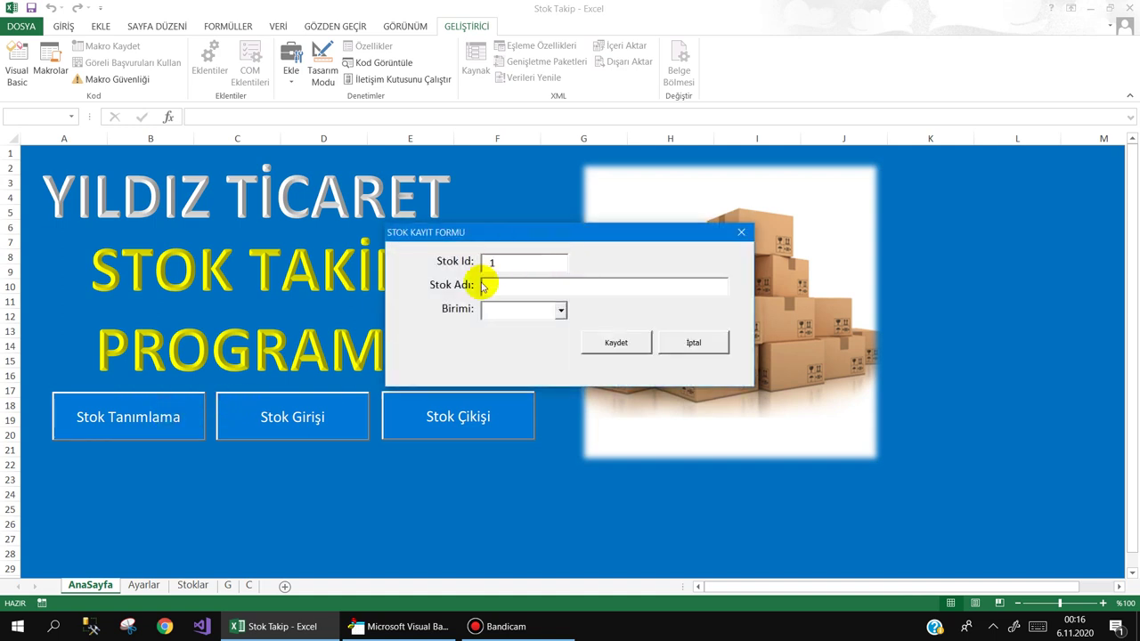
pyautogui.click(500, 262)
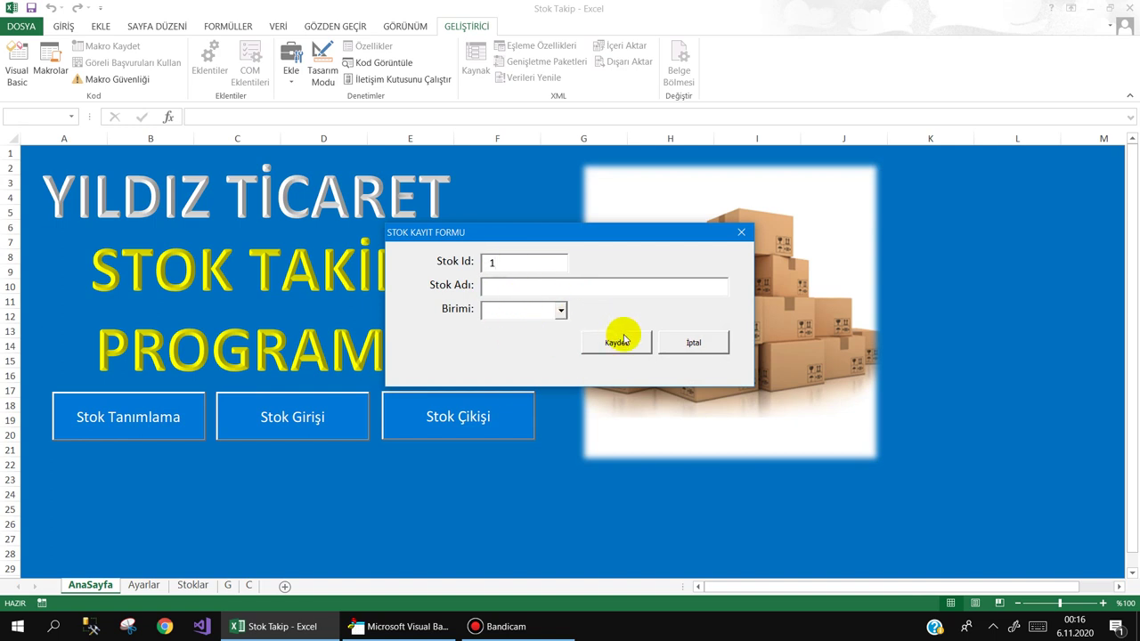
pyautogui.click(710, 358)
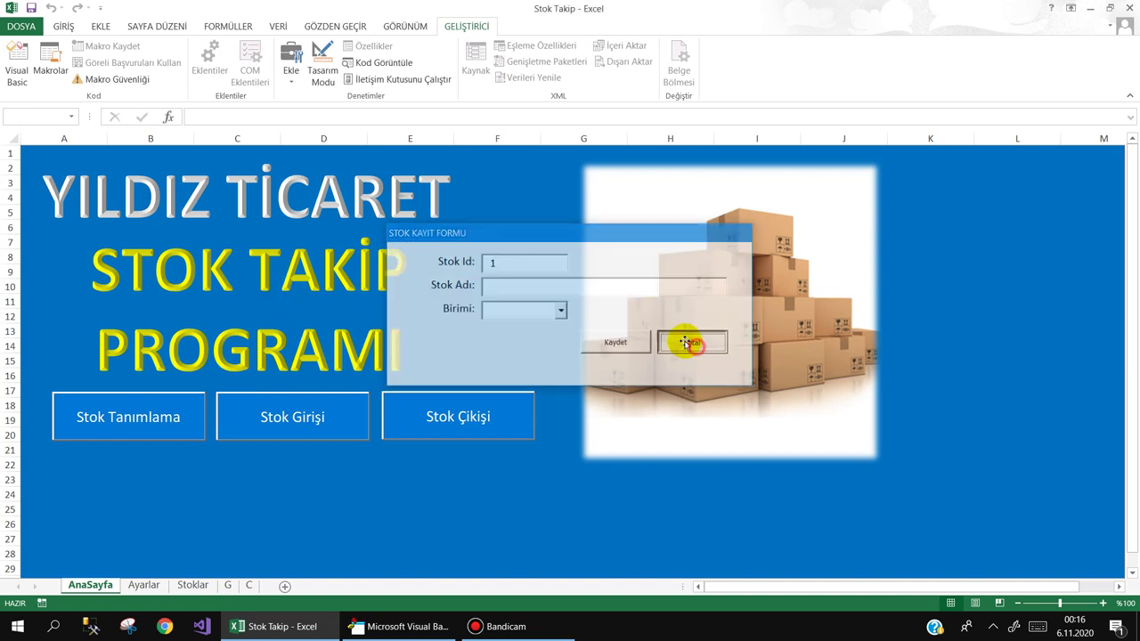
# Set the Enabled property of the txtStokKodu (Stok Id) text box to False
pyautogui.click(438, 633)
pyautogui.click(415, 106)
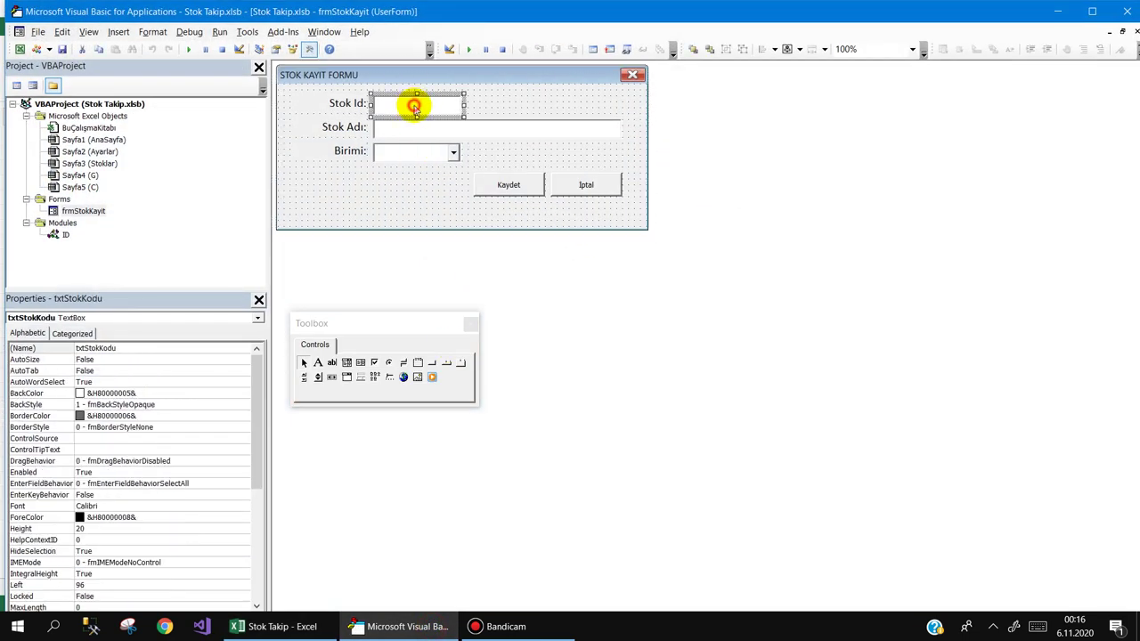
pyautogui.click(36, 473)
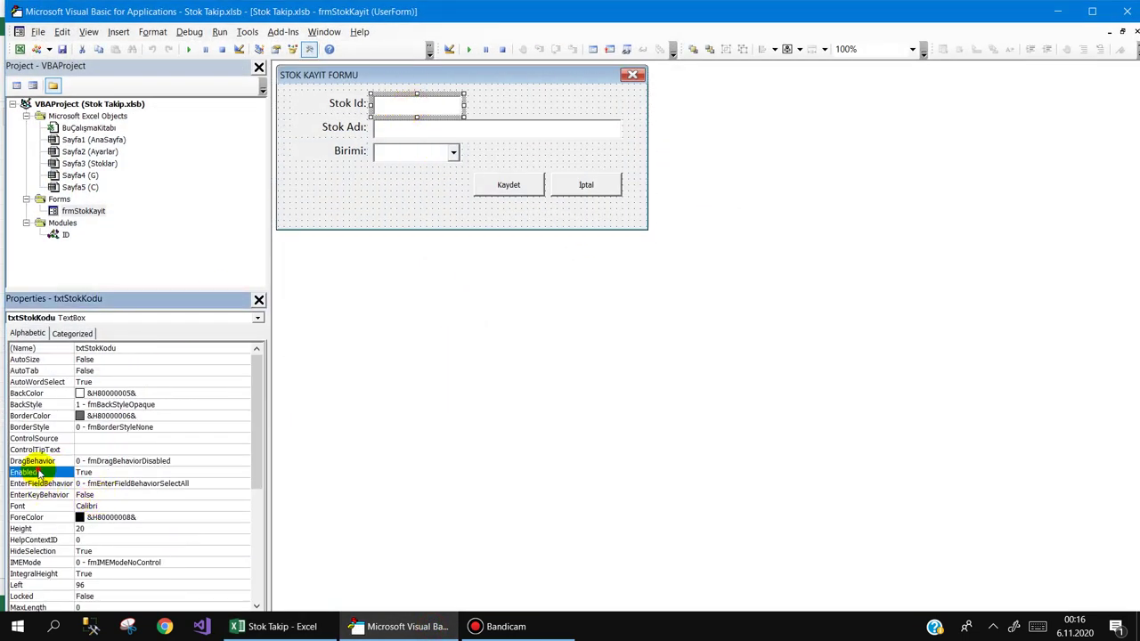
pyautogui.doubleClick(49, 474)
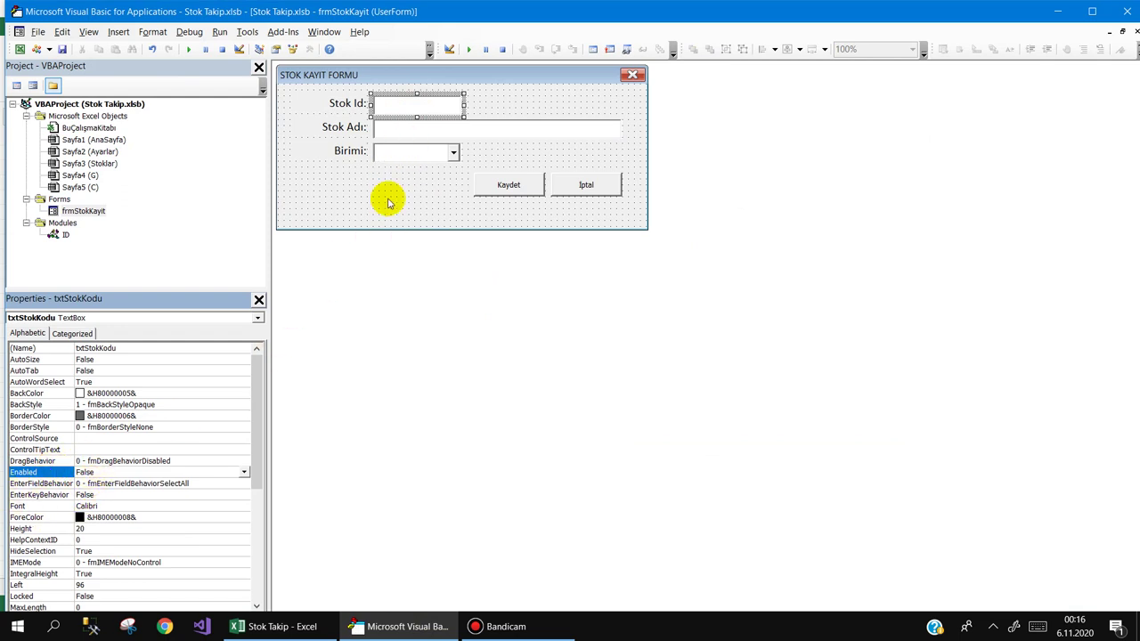
# Change the Stok Id value in Ayarlar cell A2 to 1000
pyautogui.click(294, 626)
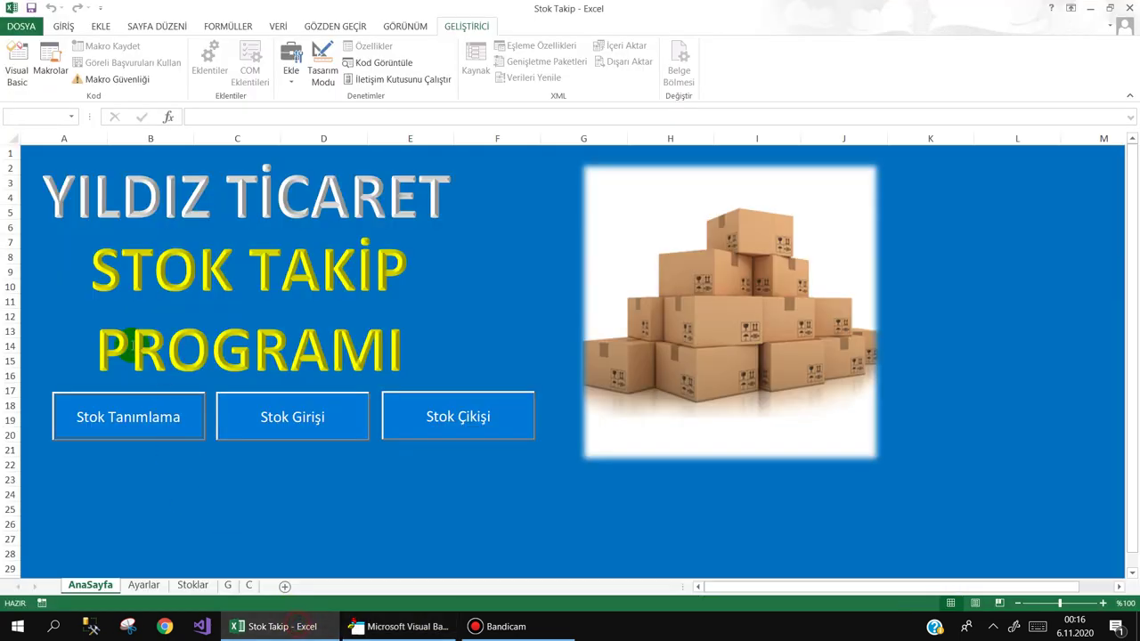
pyautogui.click(144, 585)
pyautogui.click(82, 171)
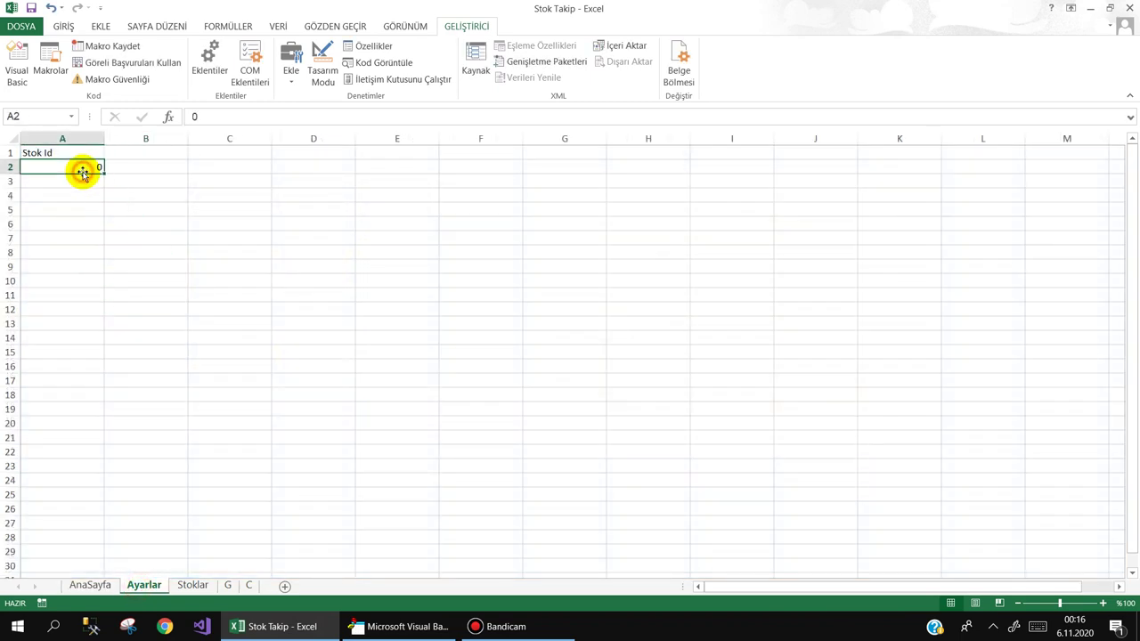
pyautogui.write('1')
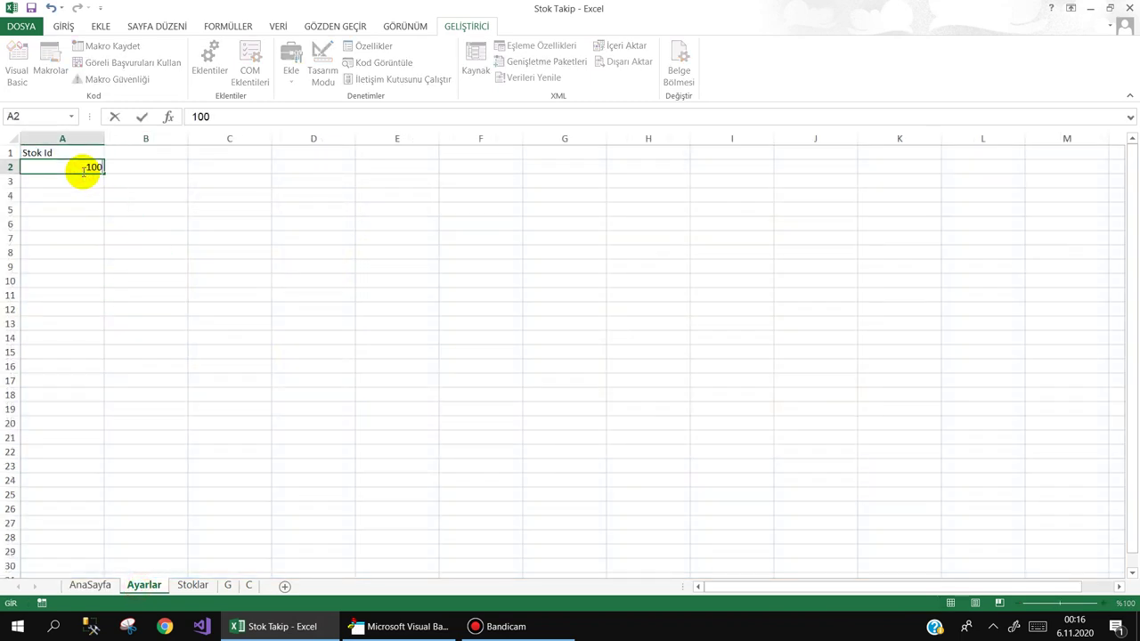
pyautogui.write('0')
pyautogui.click(119, 211)
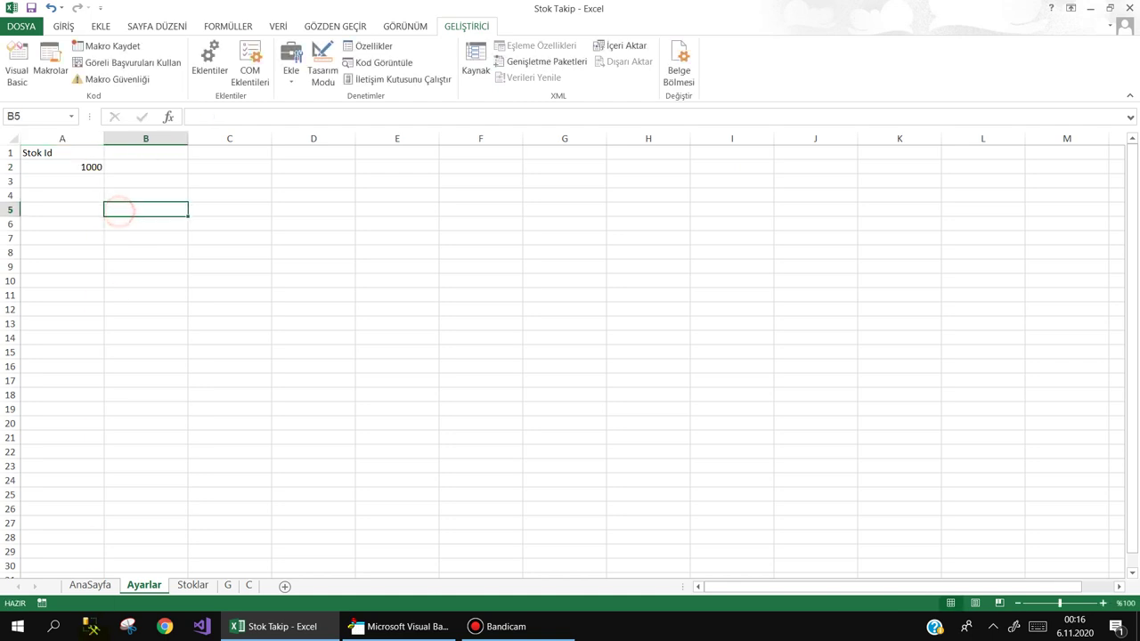
# From AnaSayfa, open and cancel the stock registration form several times to test it
pyautogui.click(81, 585)
pyautogui.click(145, 428)
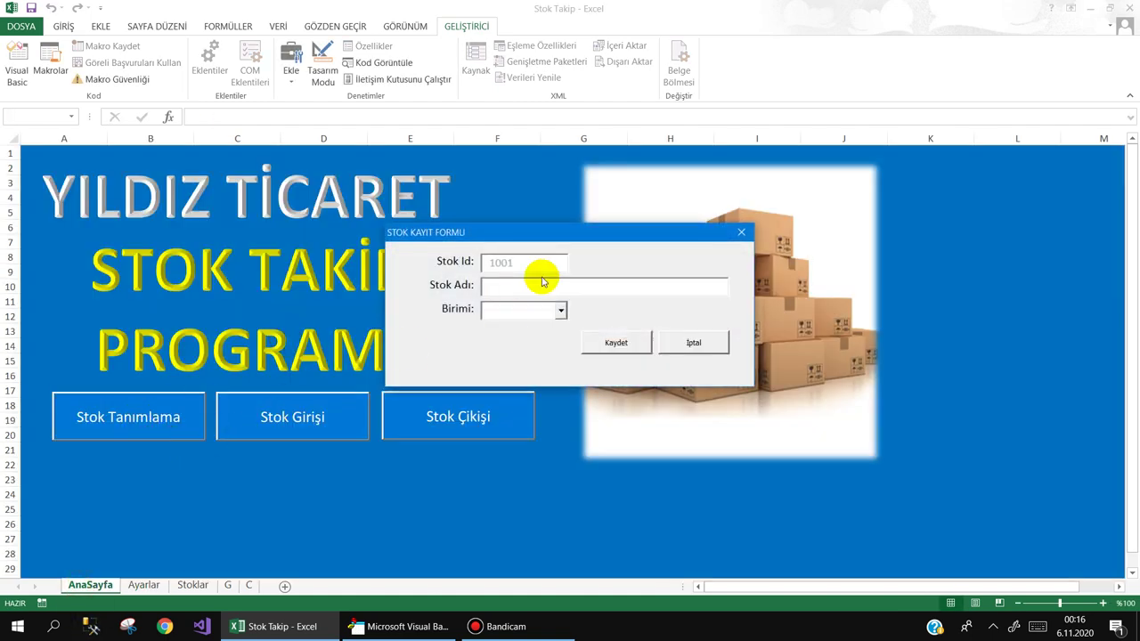
pyautogui.click(74, 433)
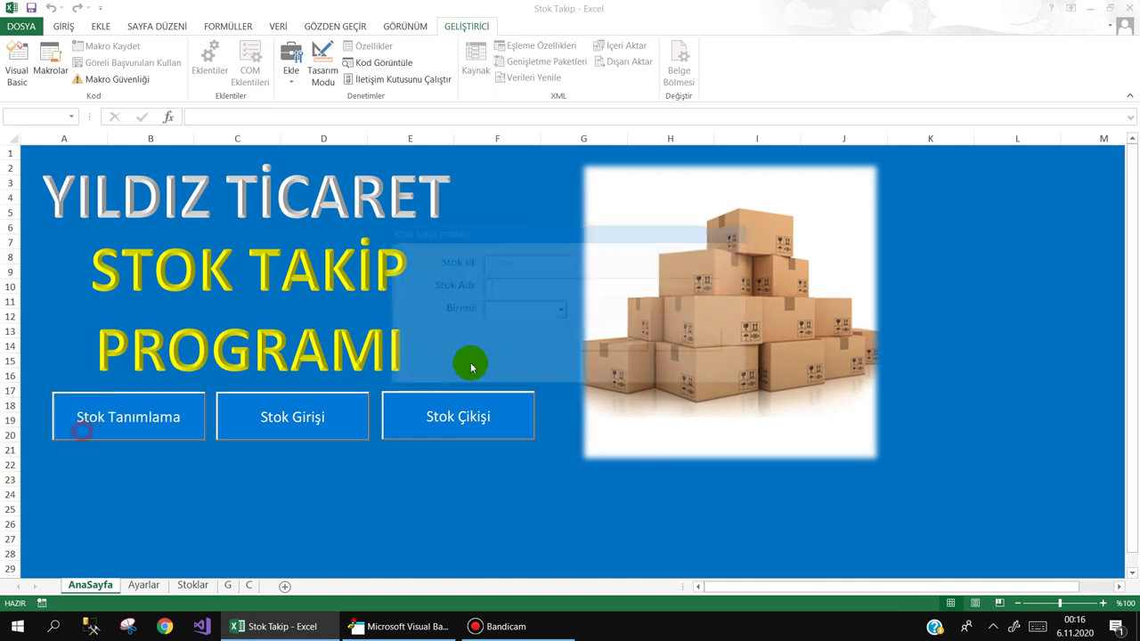
pyautogui.click(697, 340)
pyautogui.click(166, 375)
pyautogui.click(157, 398)
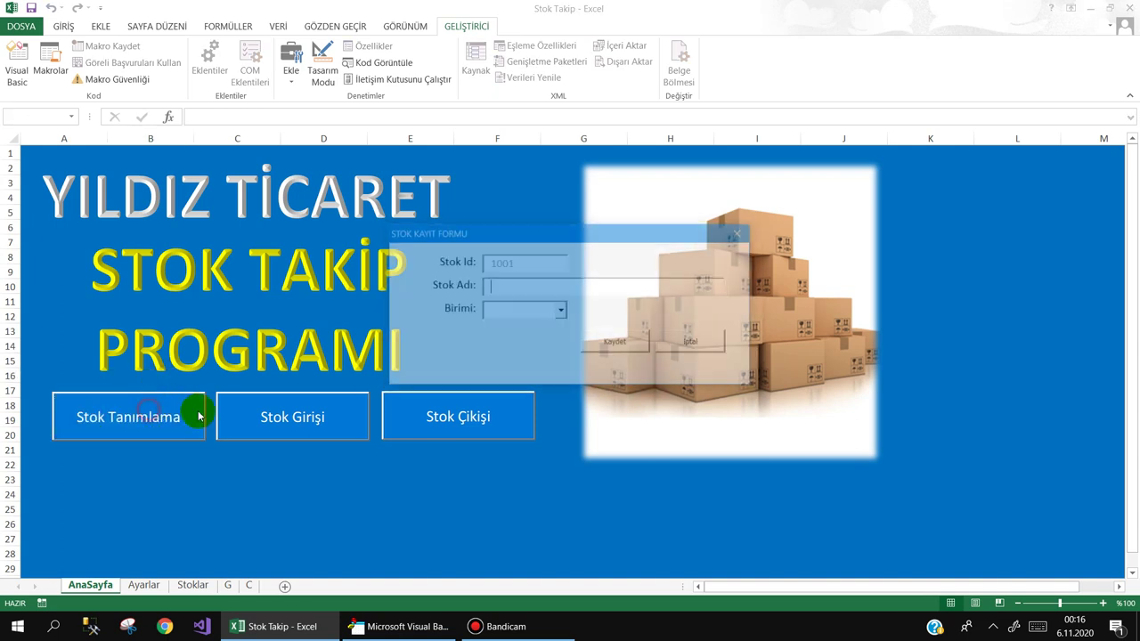
pyautogui.click(705, 346)
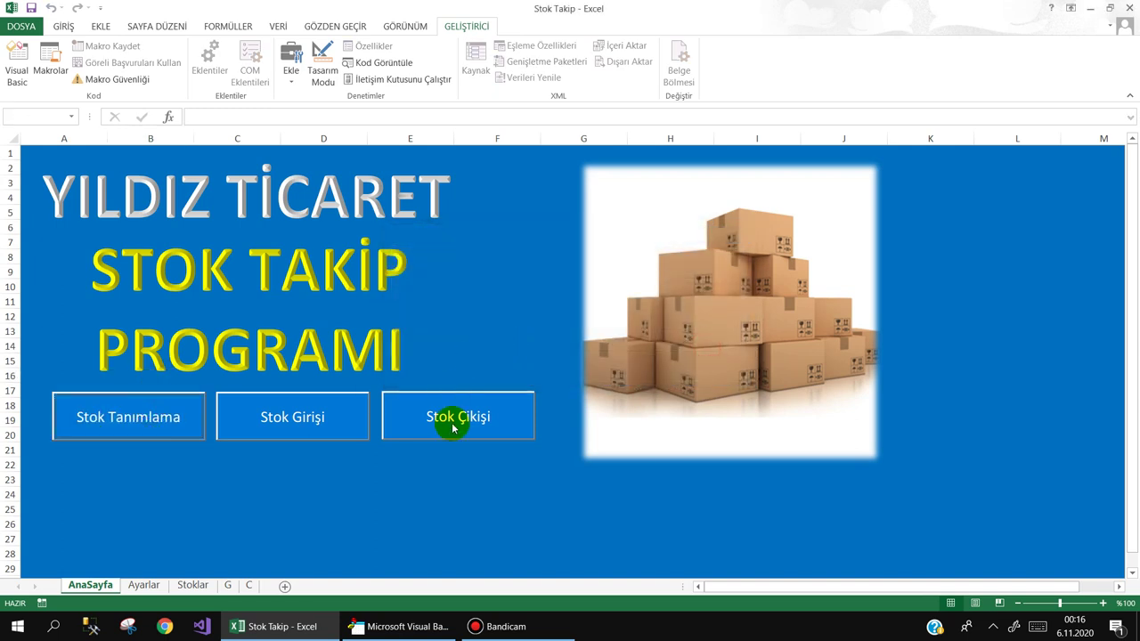
pyautogui.click(401, 627)
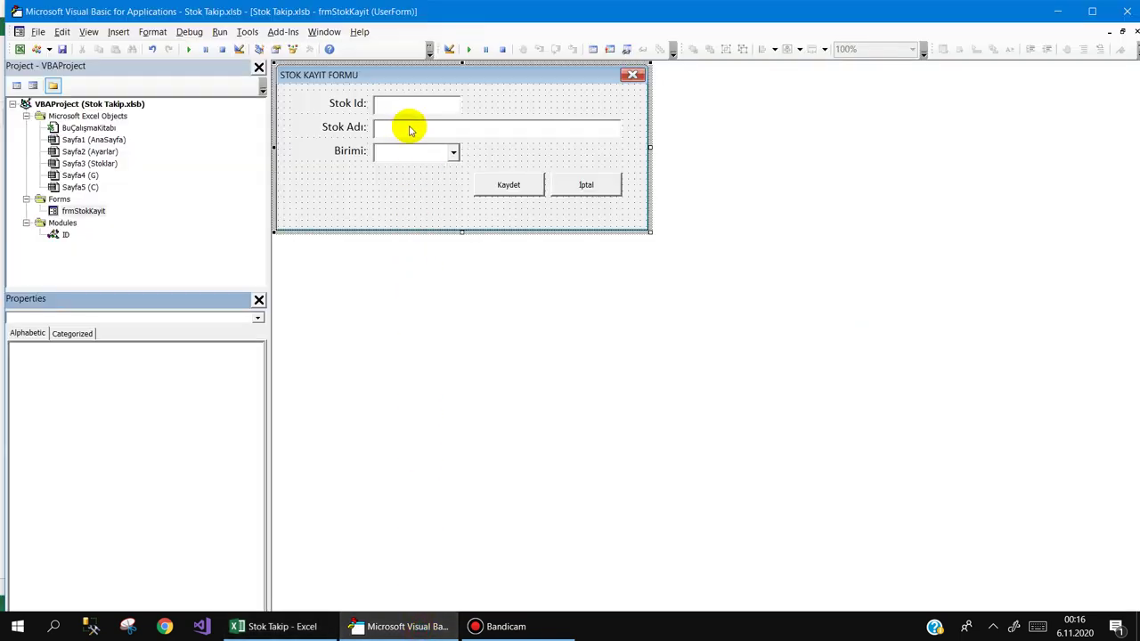
# Set the Stok Adı text box's TabIndex to 0
pyautogui.click(409, 131)
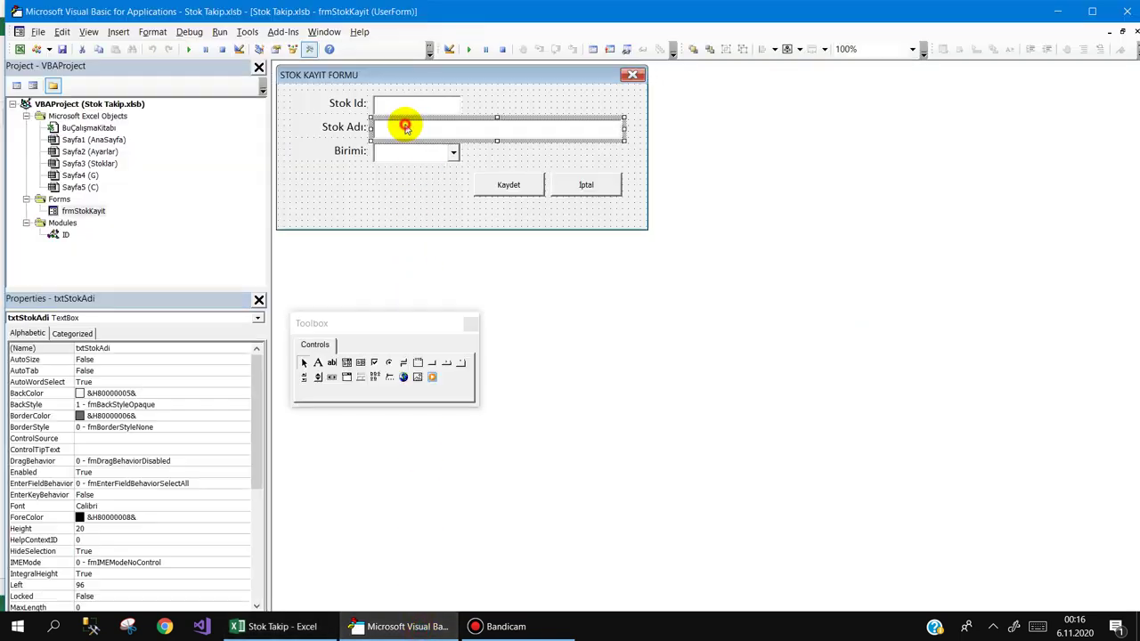
pyautogui.click(255, 393)
pyautogui.moveTo(256, 428); pyautogui.dragTo(255, 534)
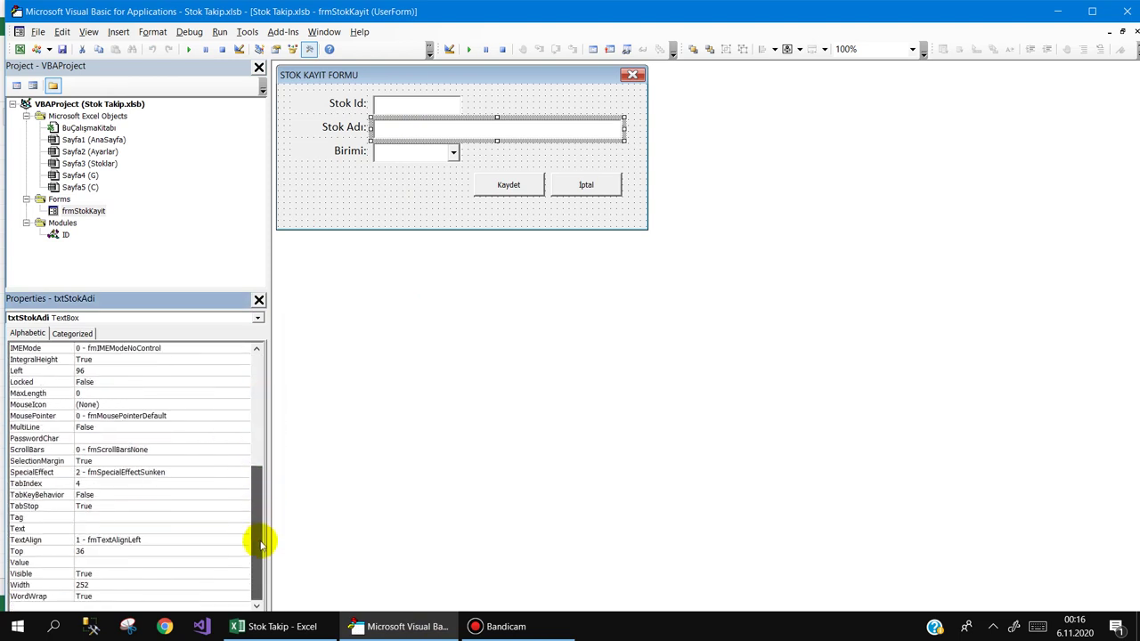
pyautogui.click(39, 484)
pyautogui.write('0')
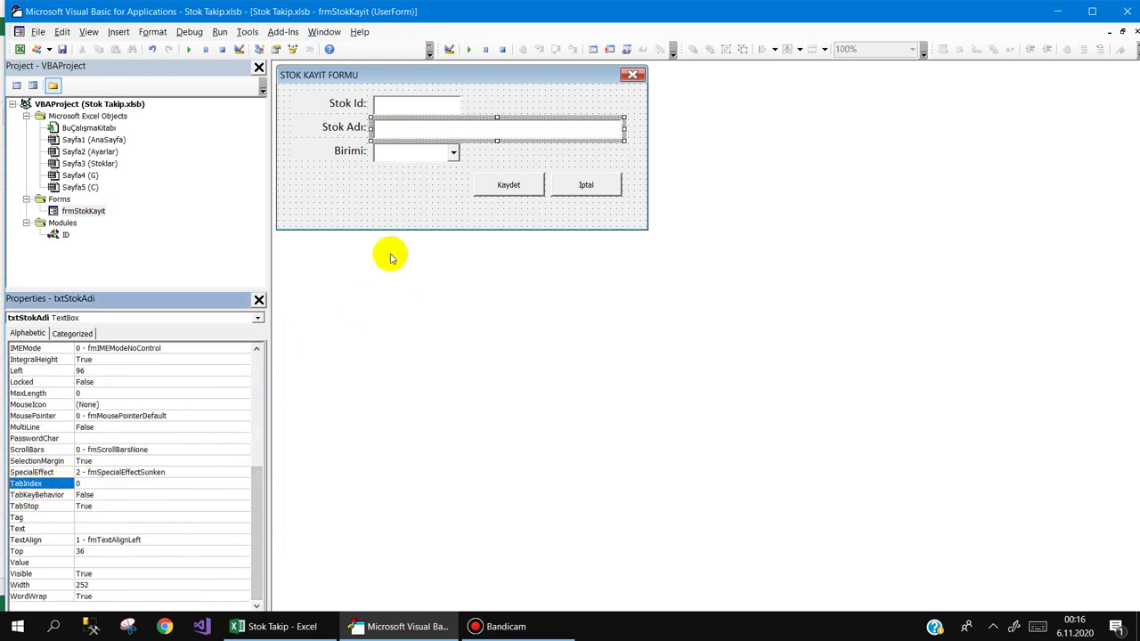
# Adjust the Birimi combo box and test-run the form to check the tab order
pyautogui.click(395, 152)
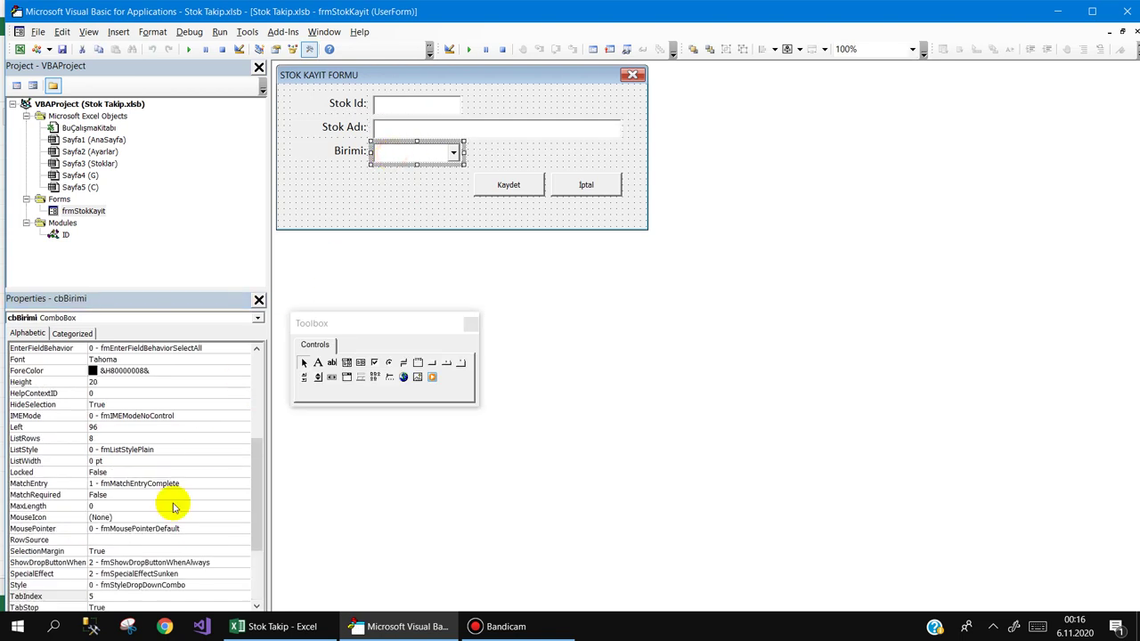
pyautogui.click(77, 602)
pyautogui.write('2')
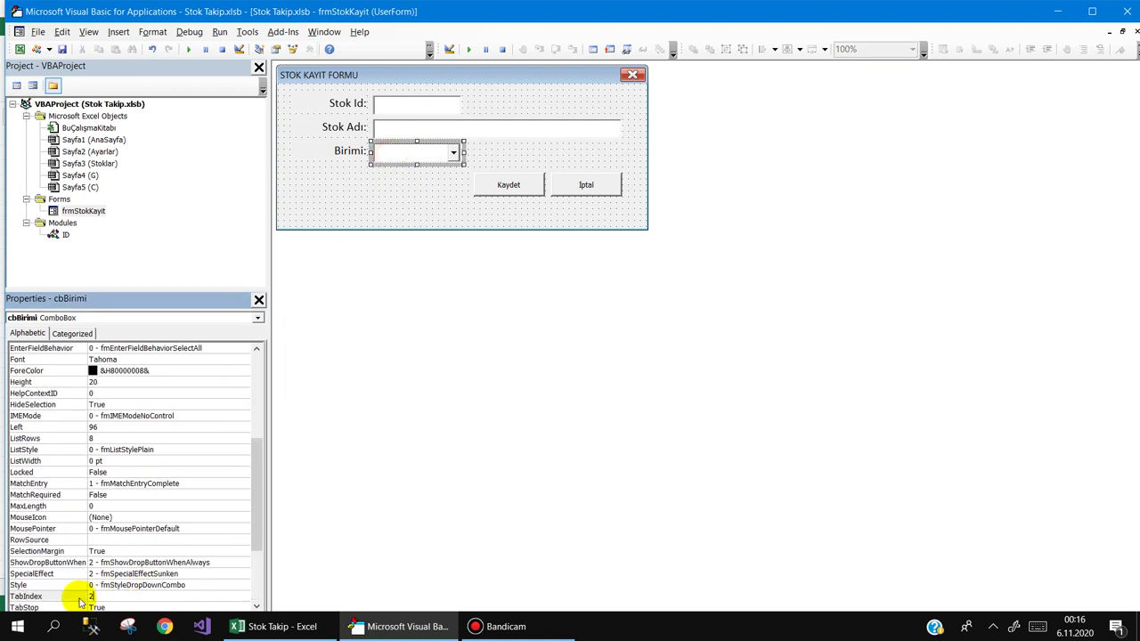
pyautogui.click(403, 198)
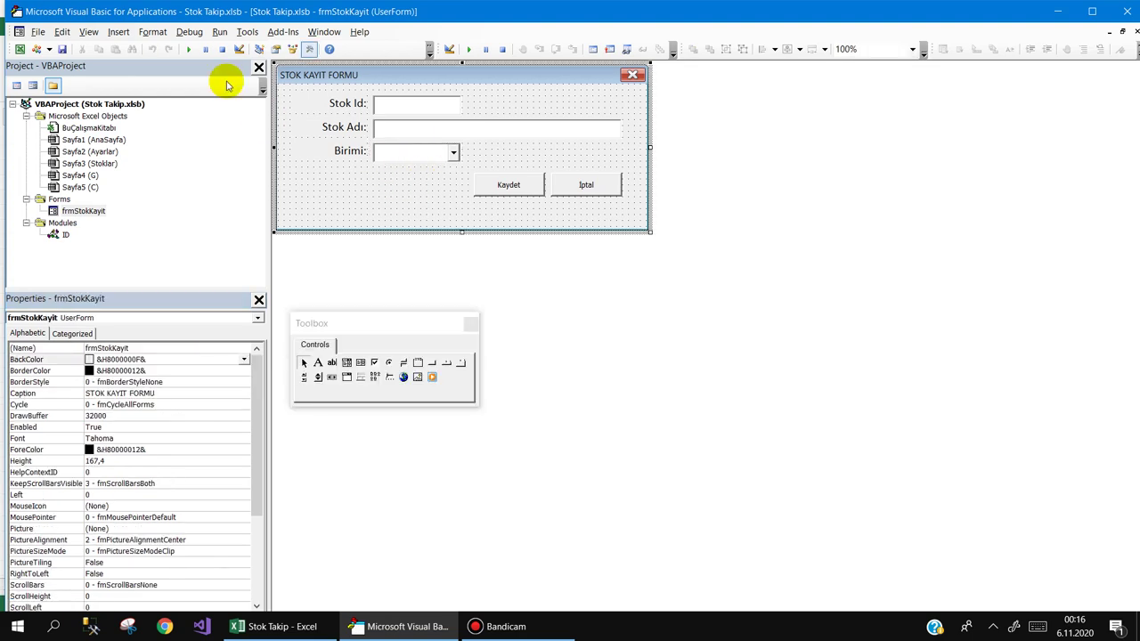
pyautogui.click(189, 49)
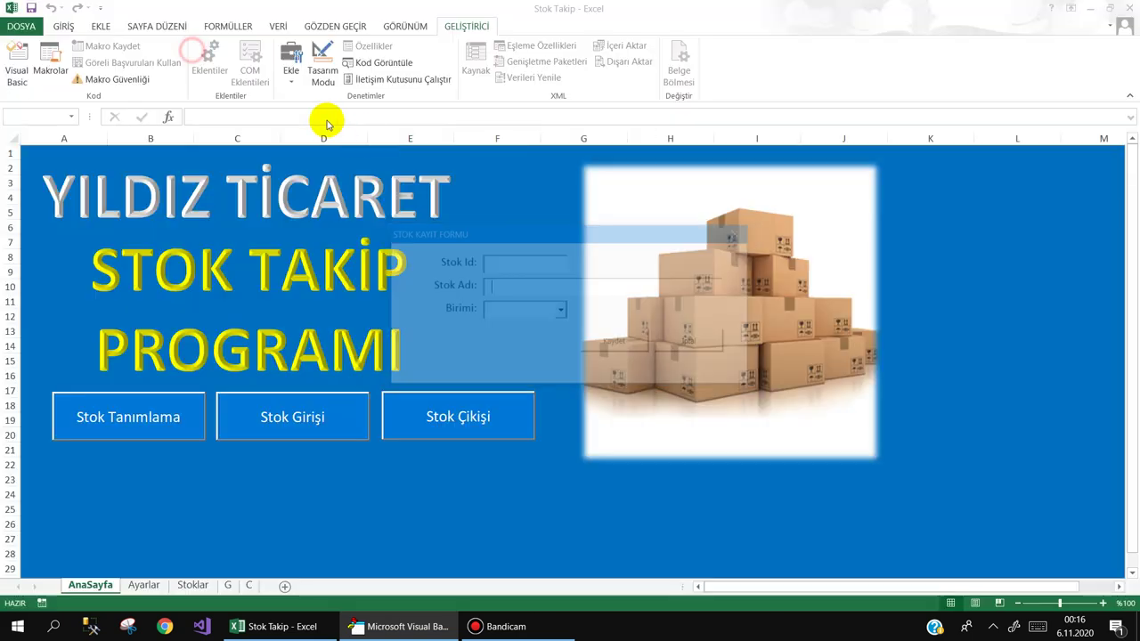
pyautogui.click(560, 310)
pyautogui.click(717, 344)
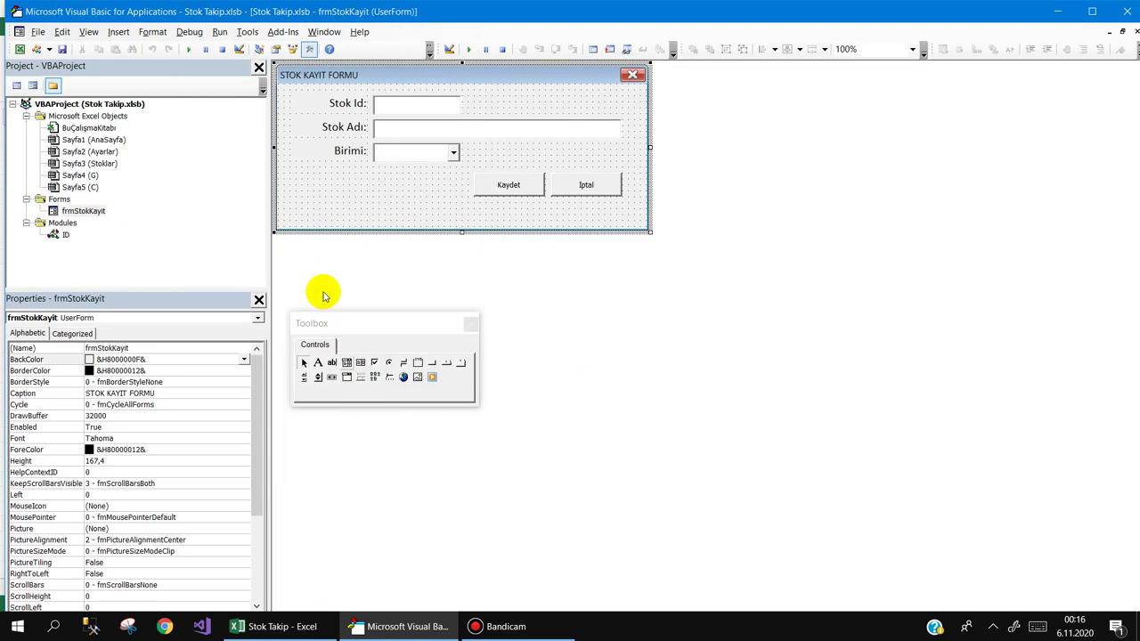
# Enter the header Birimler in Ayarlar cell B1
pyautogui.click(280, 627)
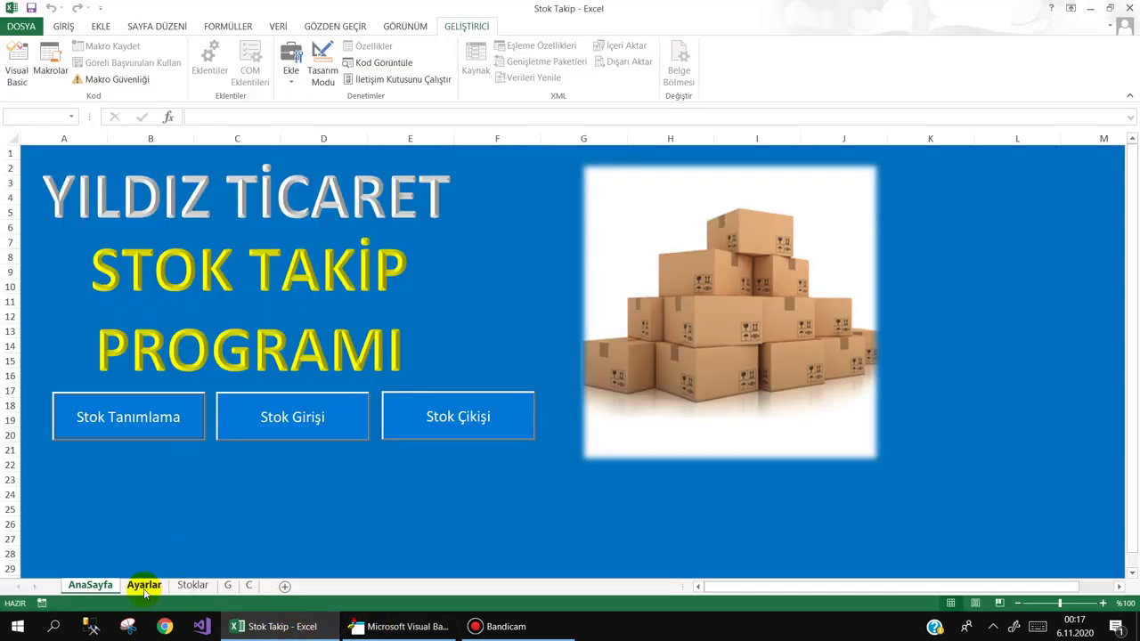
pyautogui.click(143, 588)
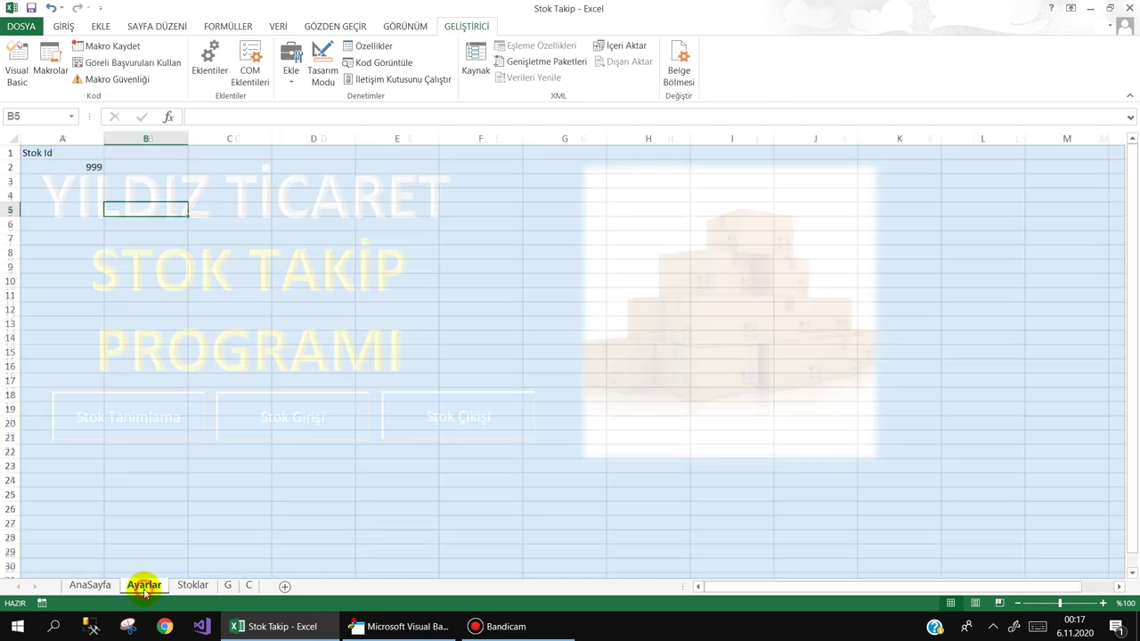
pyautogui.click(160, 153)
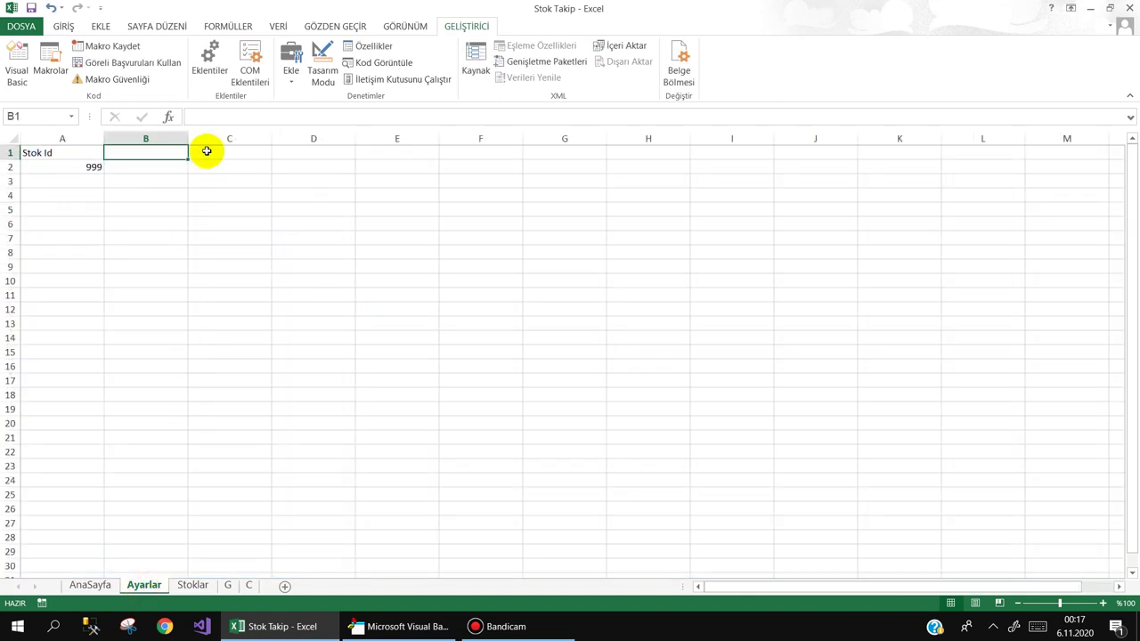
pyautogui.write('Birim')
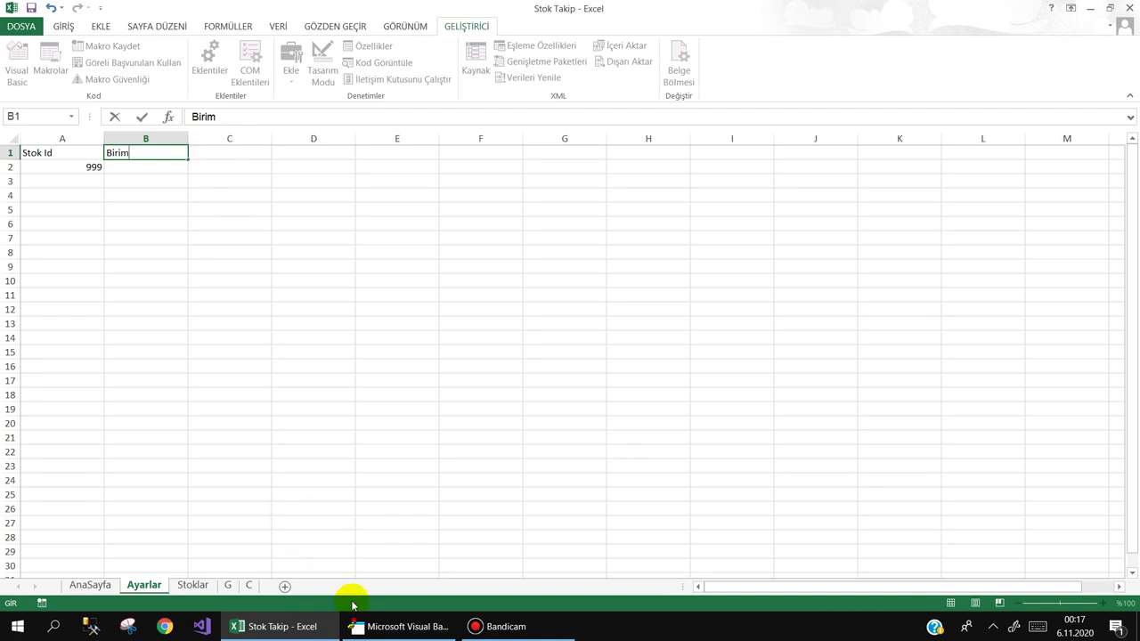
pyautogui.click(361, 624)
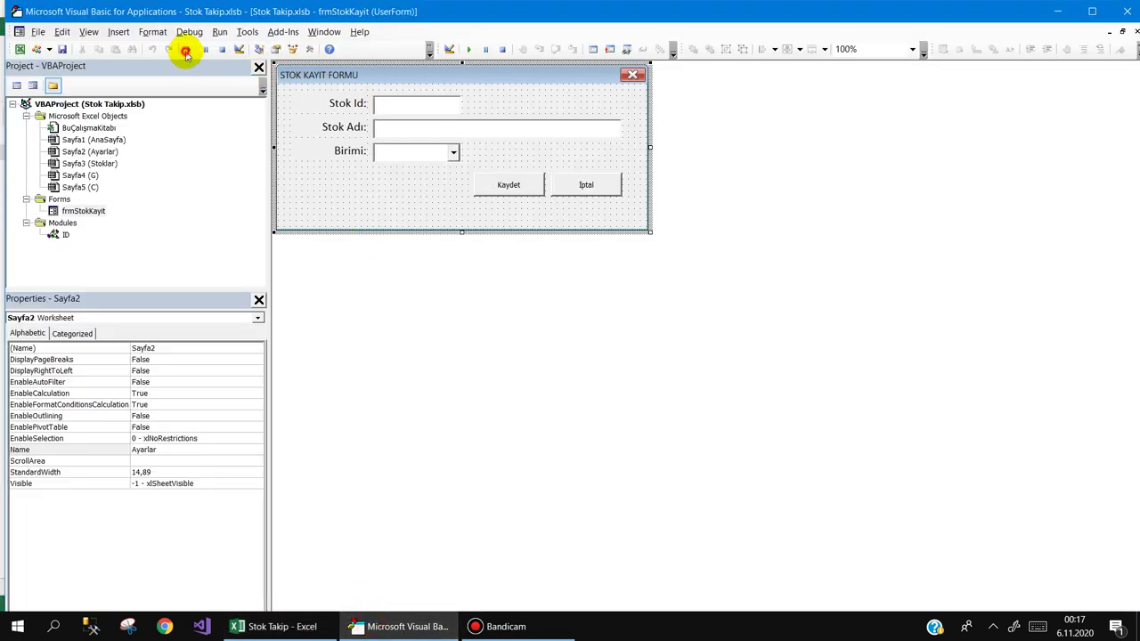
pyautogui.click(276, 626)
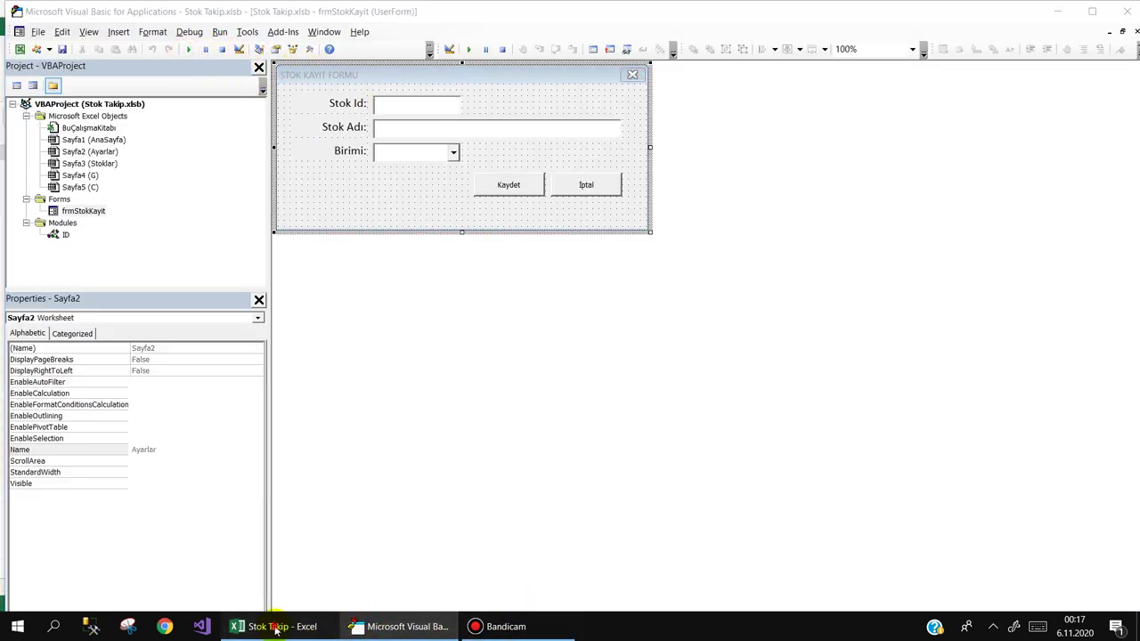
pyautogui.click(191, 282)
pyautogui.click(154, 152)
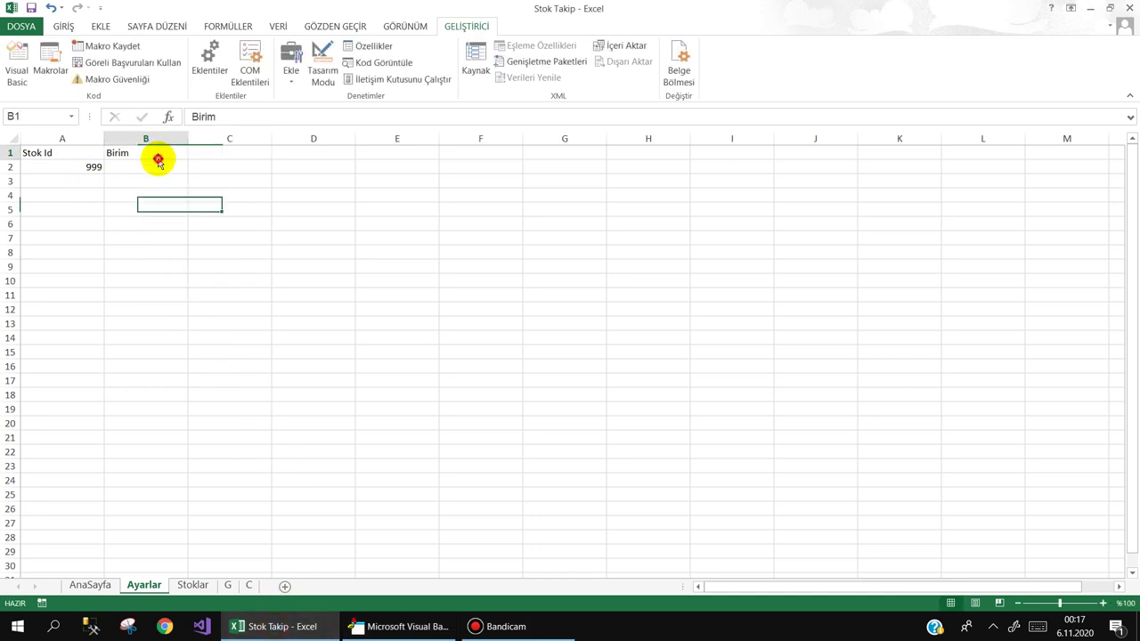
pyautogui.doubleClick(154, 151)
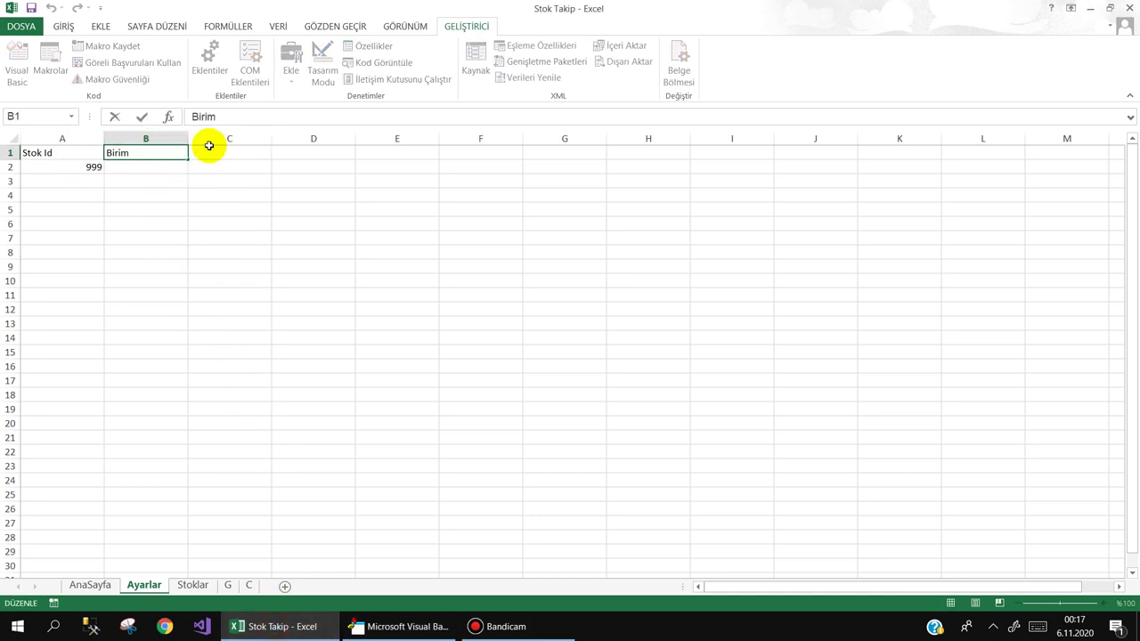
pyautogui.write('ler')
pyautogui.press('Return')
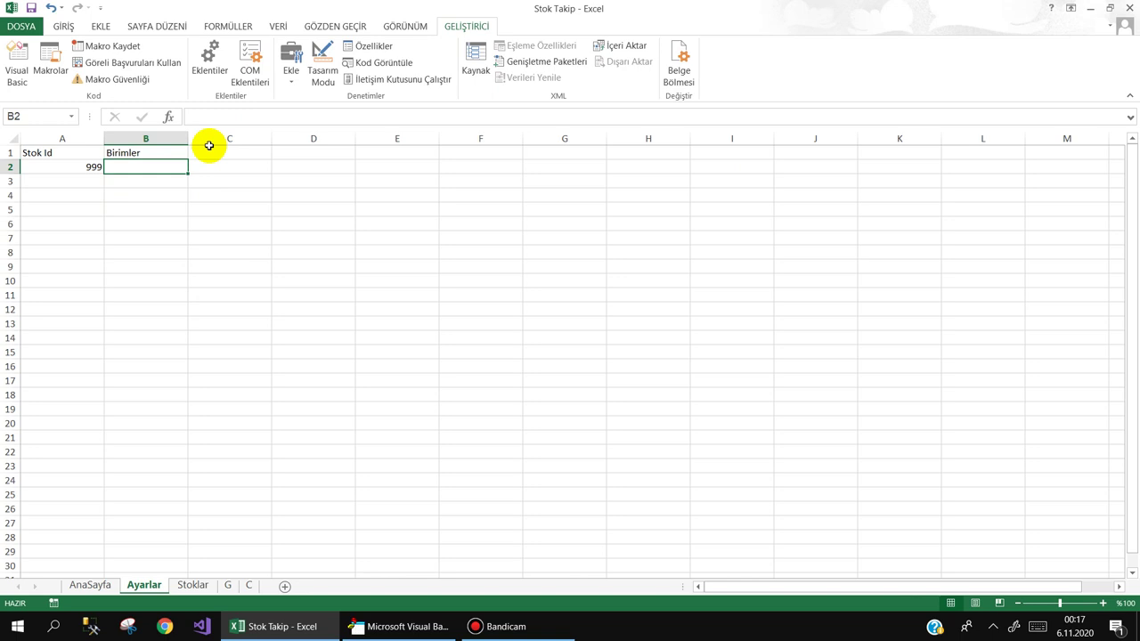
# List the units Adet, Kg and Lt in B2:B4
pyautogui.write('Adet')
pyautogui.press('Return')
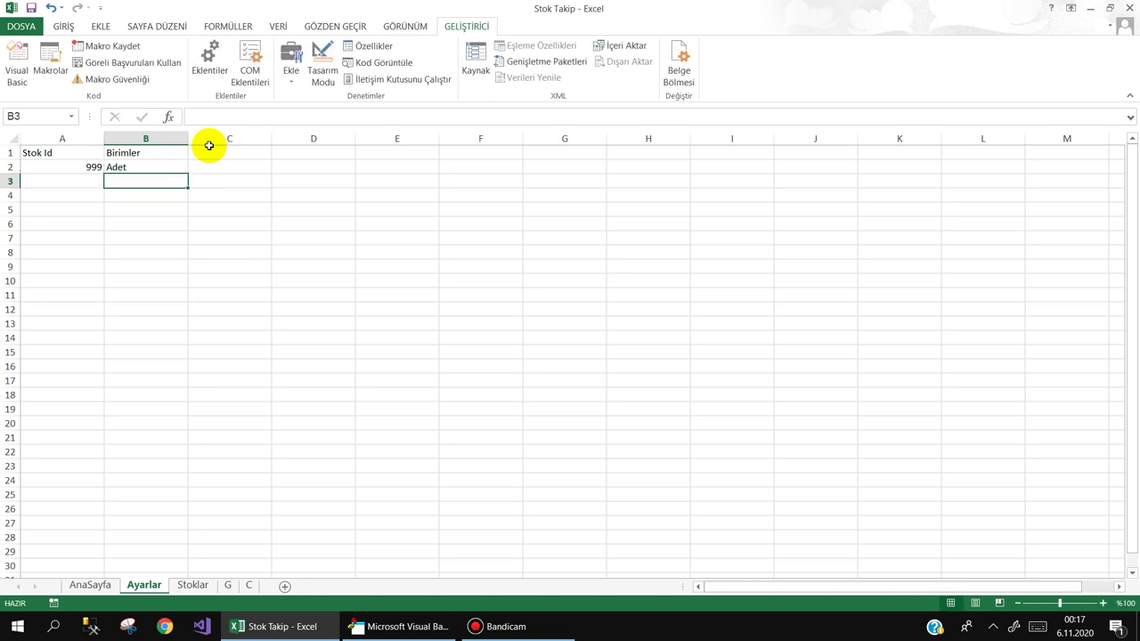
pyautogui.write('kg')
pyautogui.press('Return')
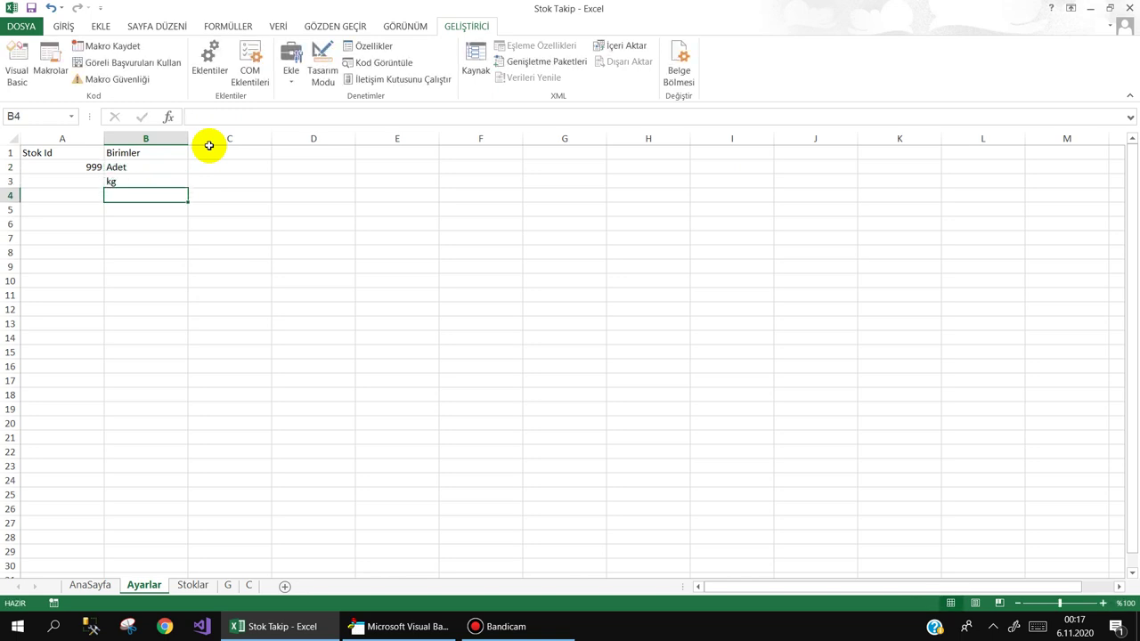
pyautogui.press('Up')
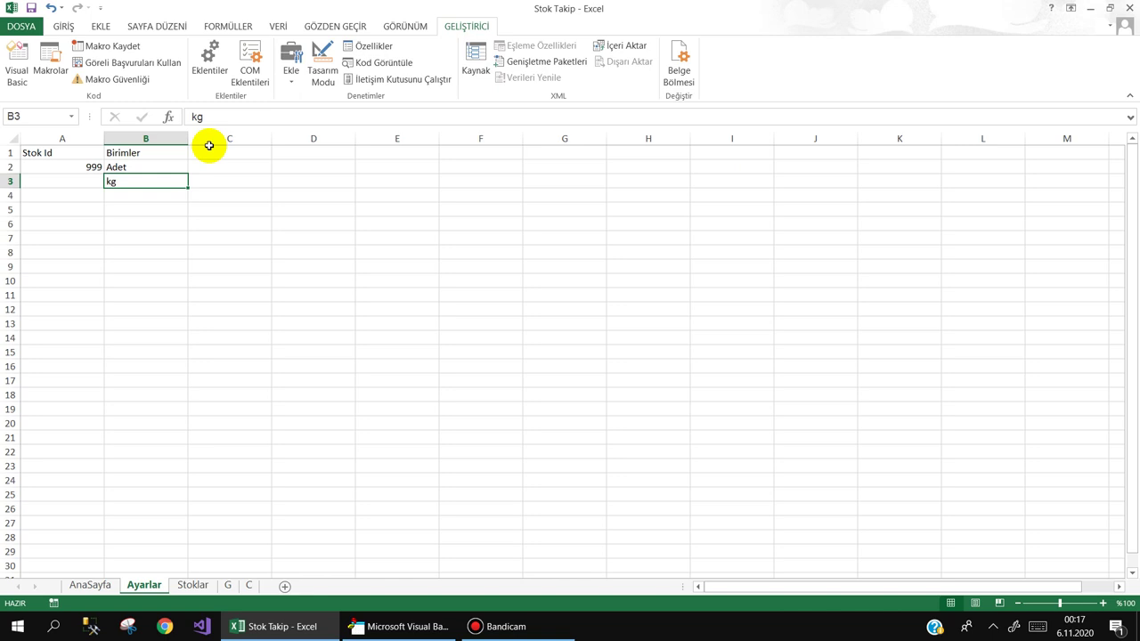
pyautogui.write('k')
pyautogui.press('Return')
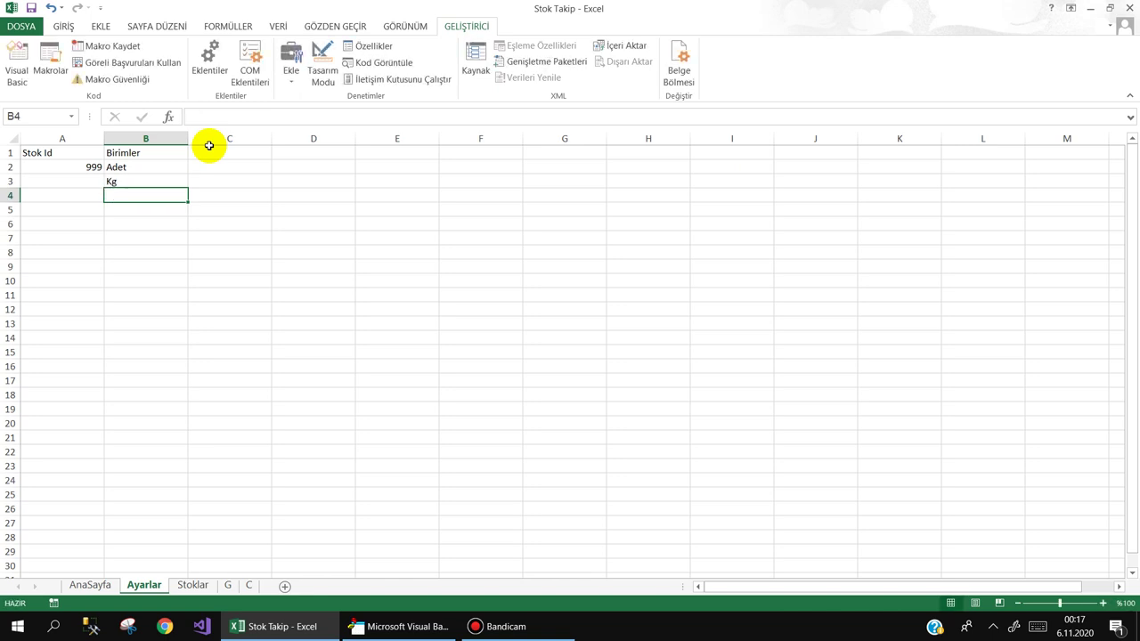
pyautogui.write('Lt')
pyautogui.press('Return')
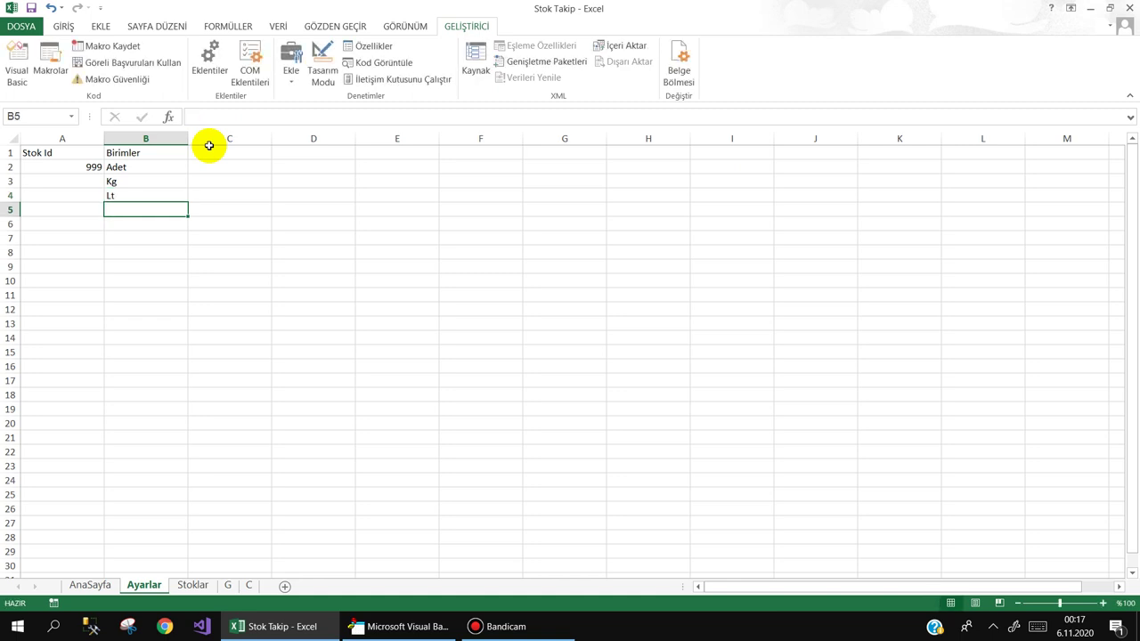
# Continue the unit list with Paket, Kutu, Tnk and Koli in B5:B8
pyautogui.write('Paket')
pyautogui.press('Return')
pyautogui.write('Kut')
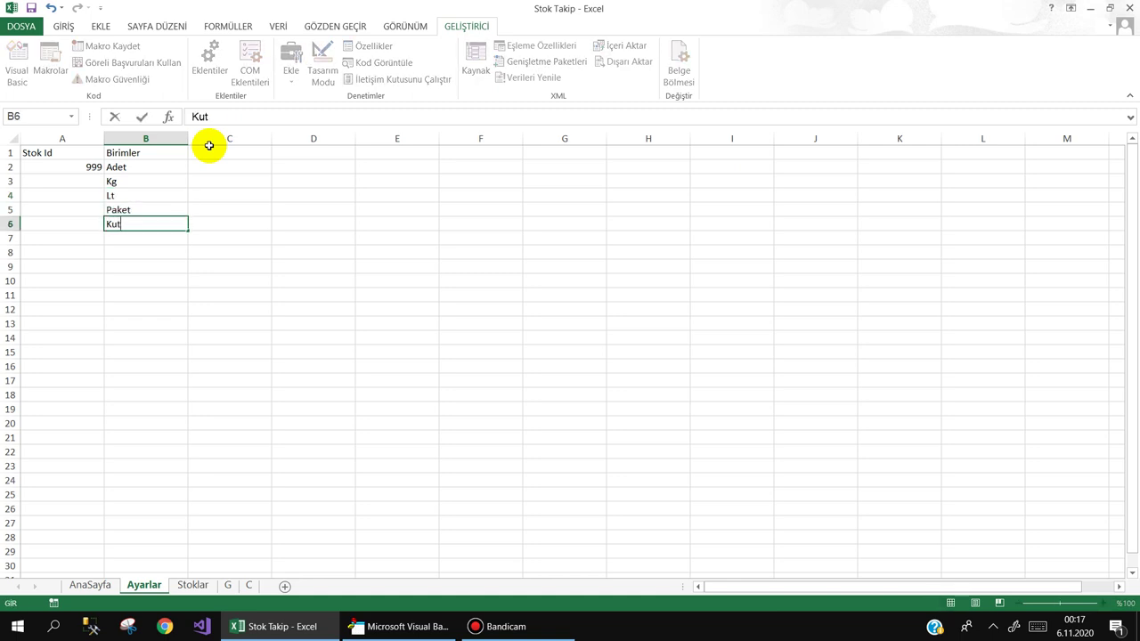
pyautogui.write('u')
pyautogui.press('Return')
pyautogui.write('Tnk')
pyautogui.press('Return')
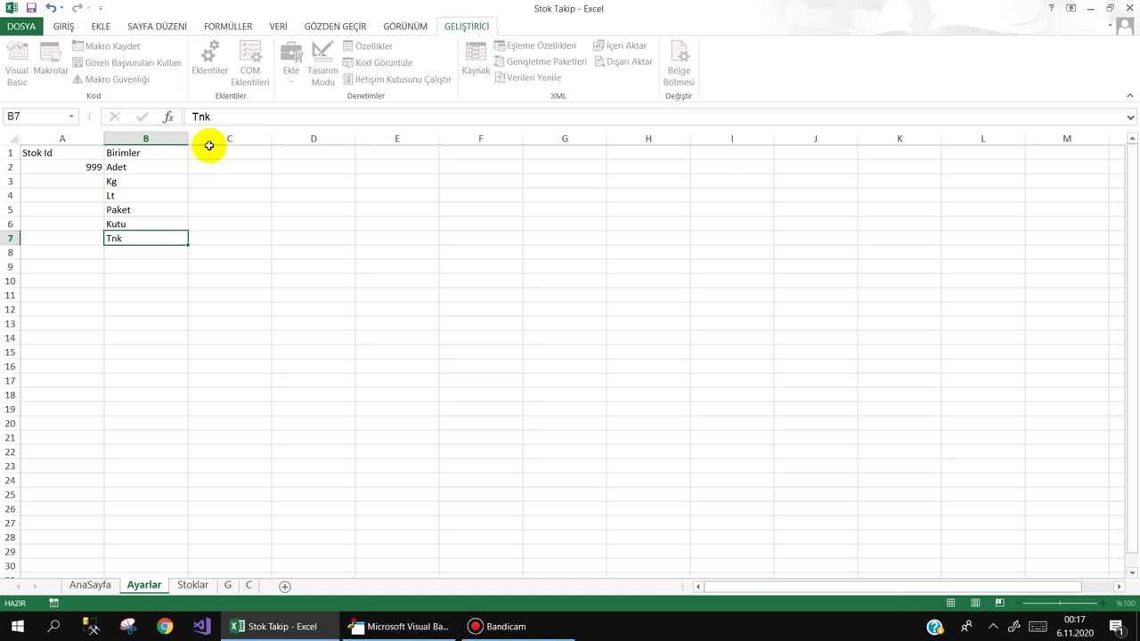
pyautogui.press('Return')
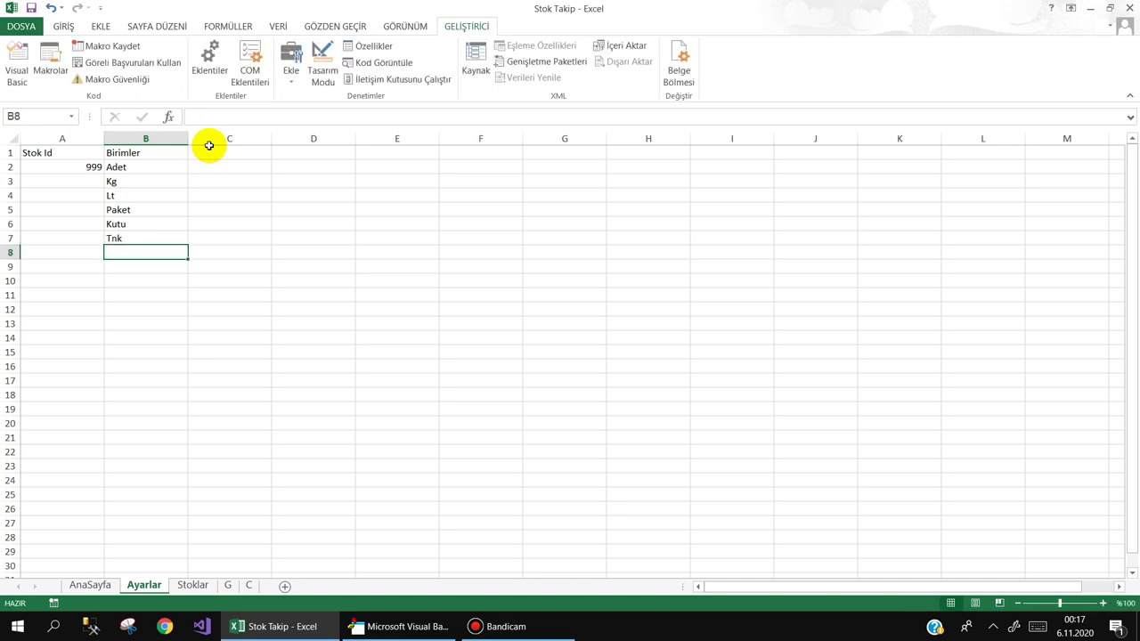
pyautogui.write('Koli')
pyautogui.press('Return')
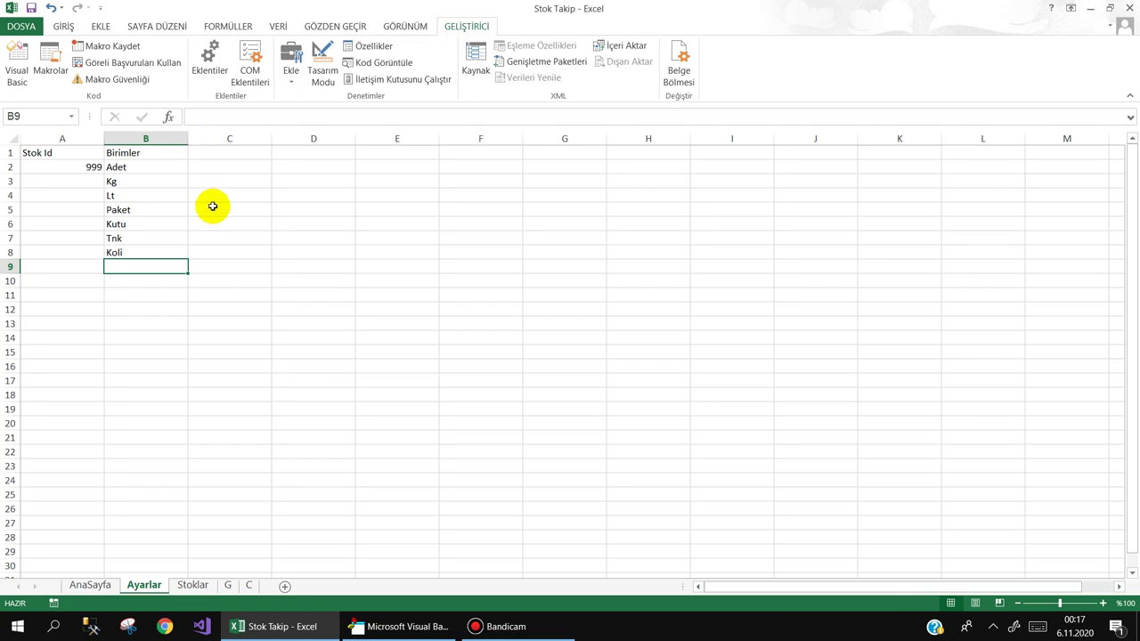
# In the form's UserForm_Initialize code, declare the variable b As Byte
pyautogui.click(413, 621)
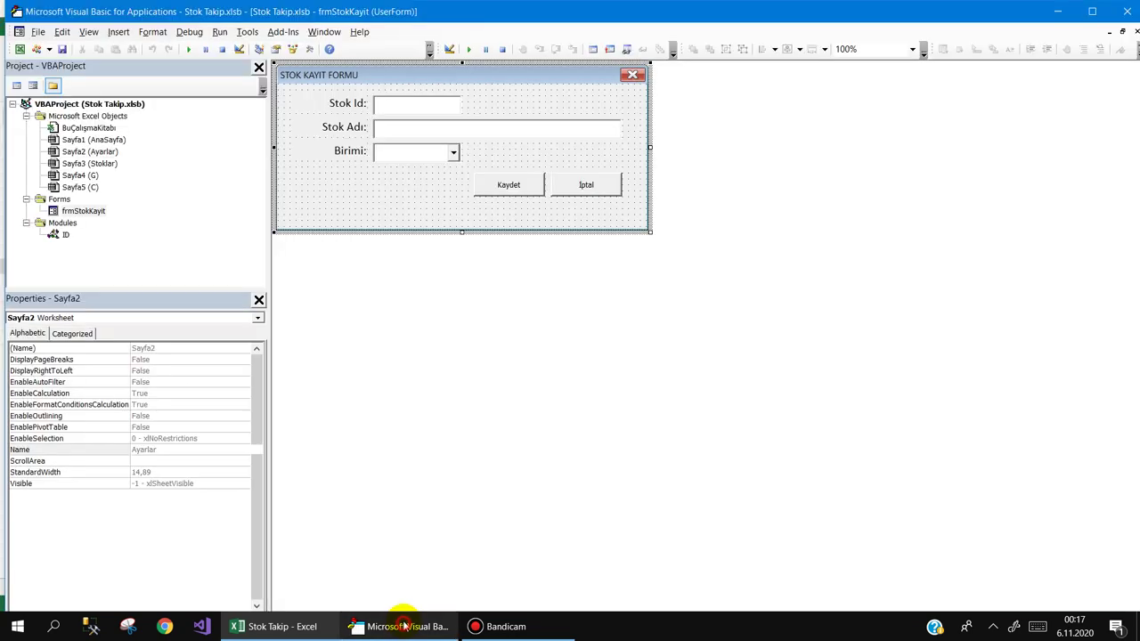
pyautogui.click(421, 161)
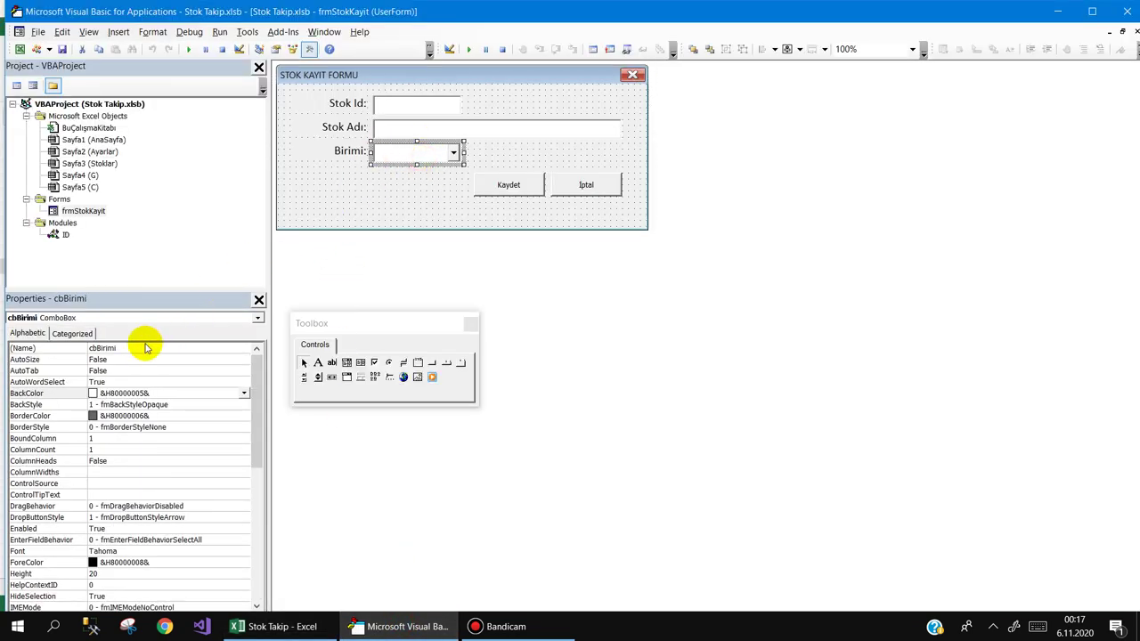
pyautogui.doubleClick(382, 195)
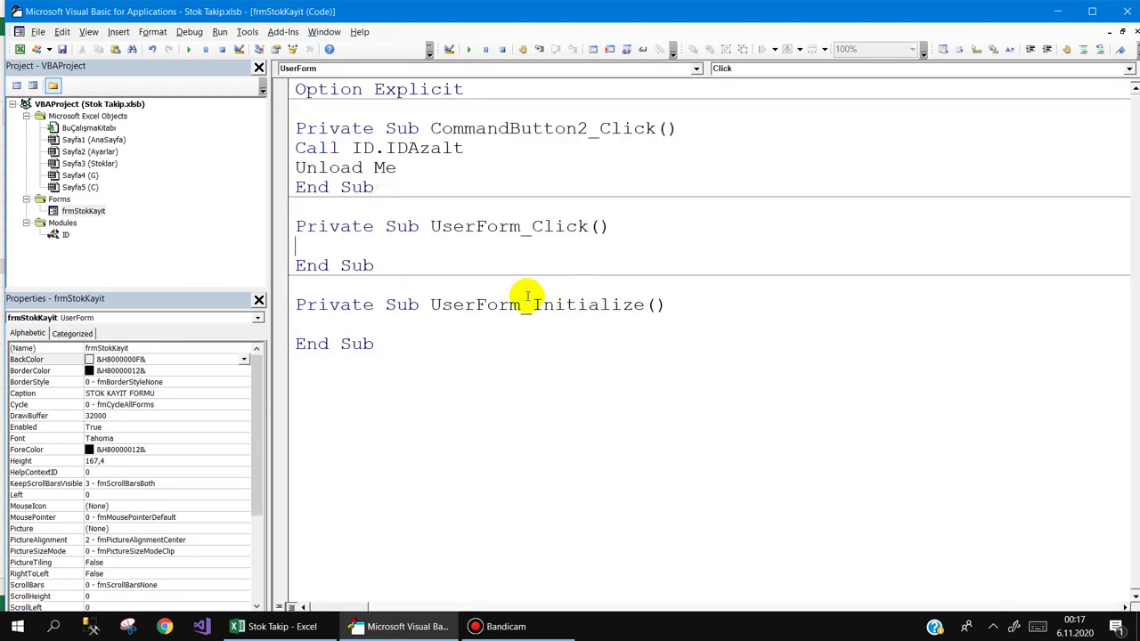
pyautogui.click(364, 322)
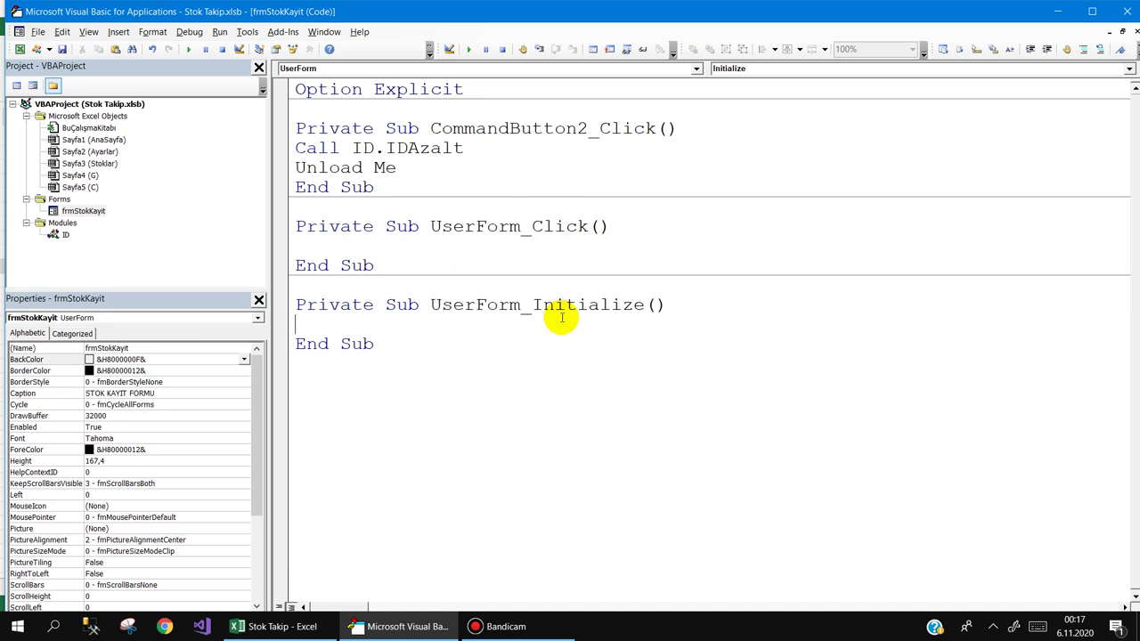
pyautogui.write('dim b')
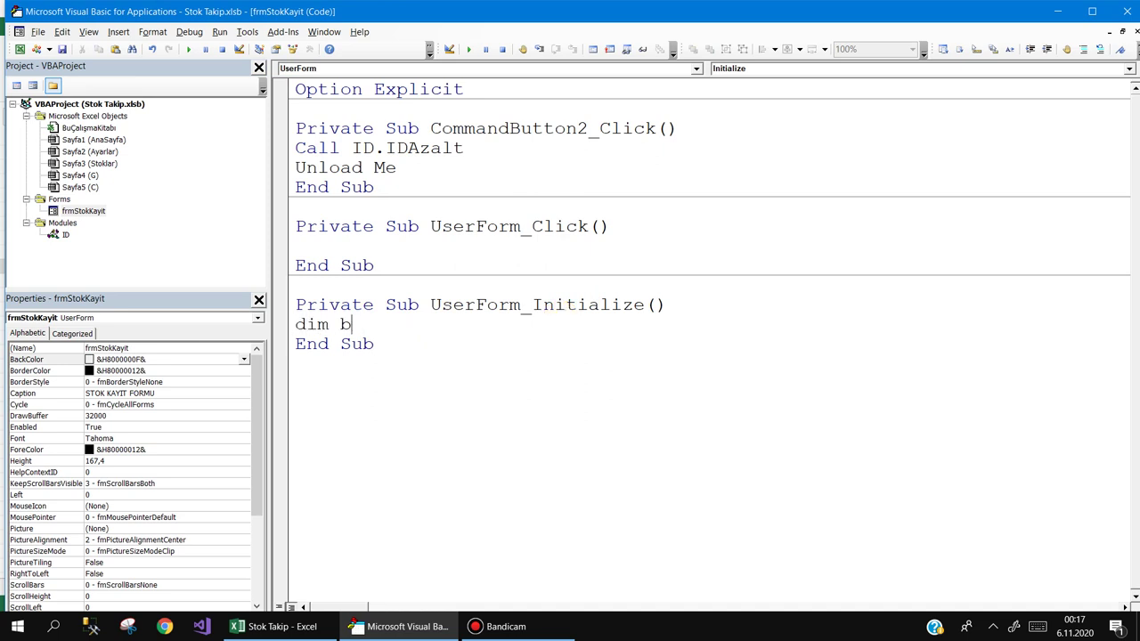
pyautogui.write('s i')
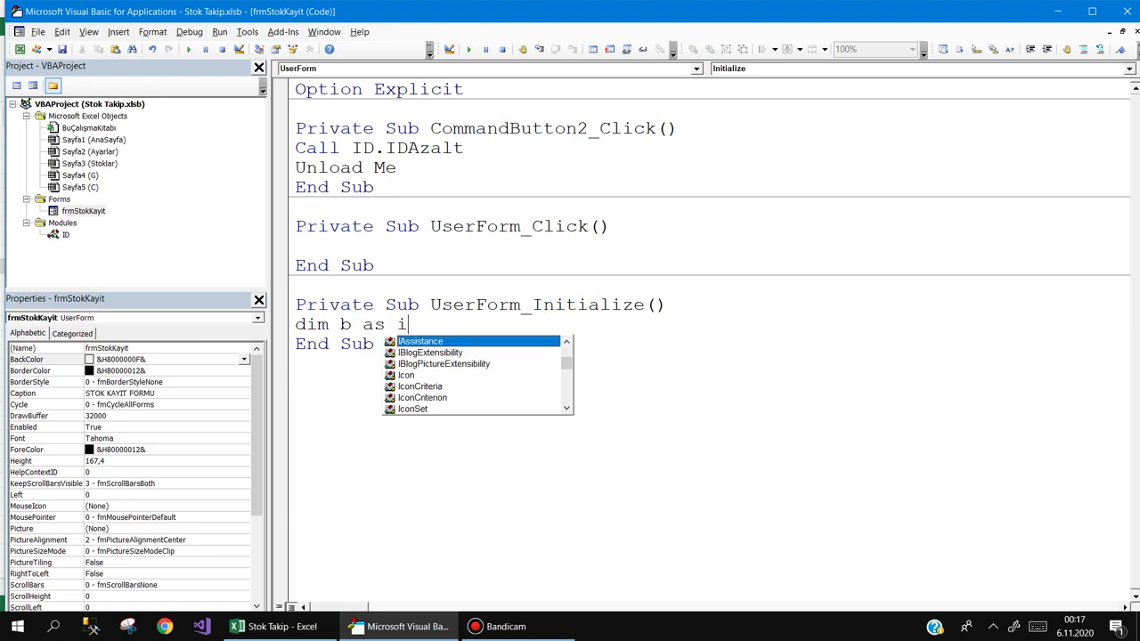
pyautogui.press('BackSpace')
pyautogui.write('b')
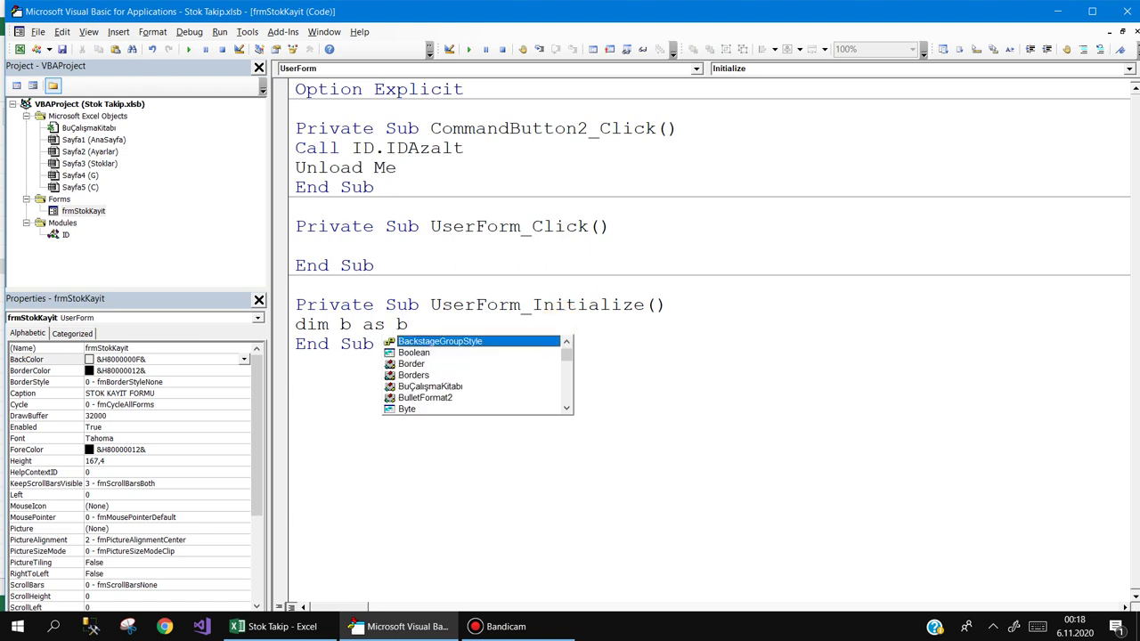
pyautogui.write('yte')
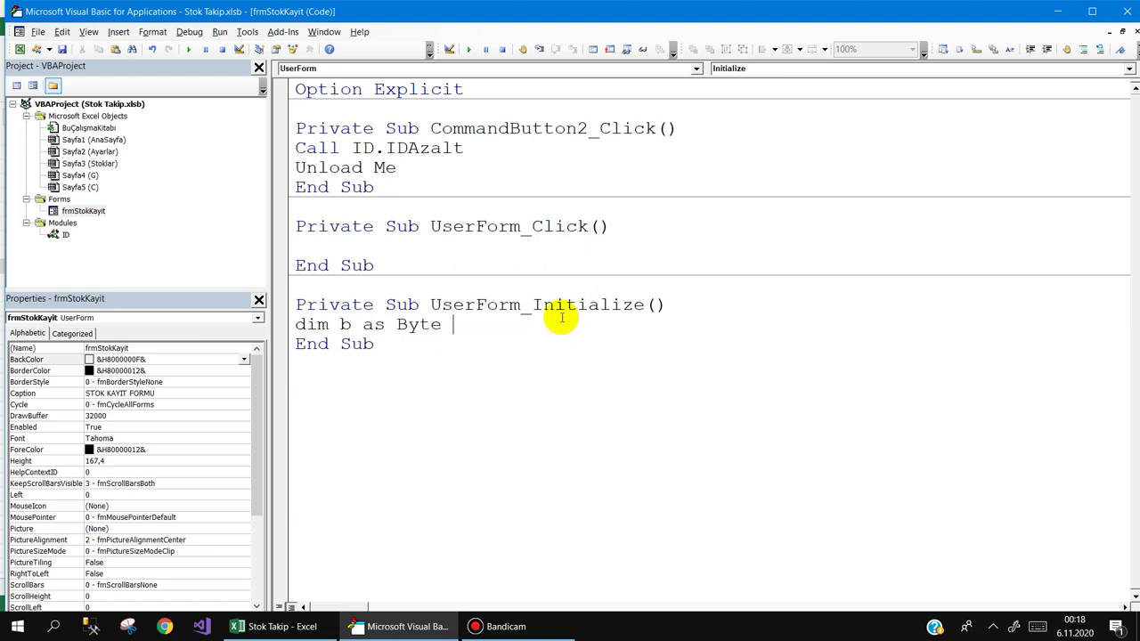
pyautogui.press('Return')
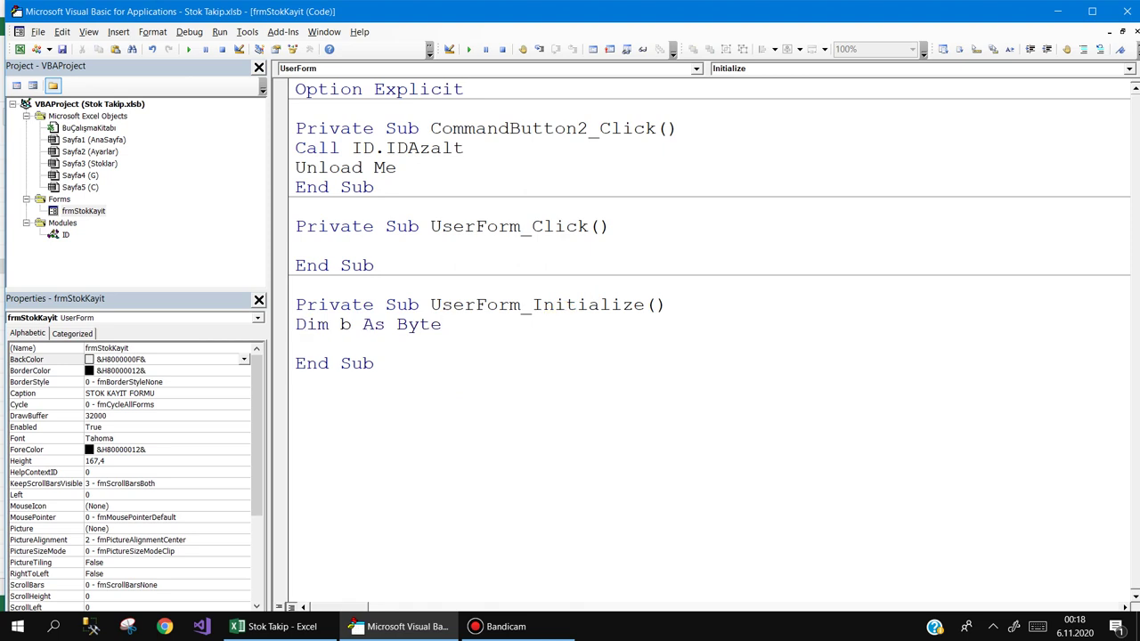
pyautogui.press('Return')
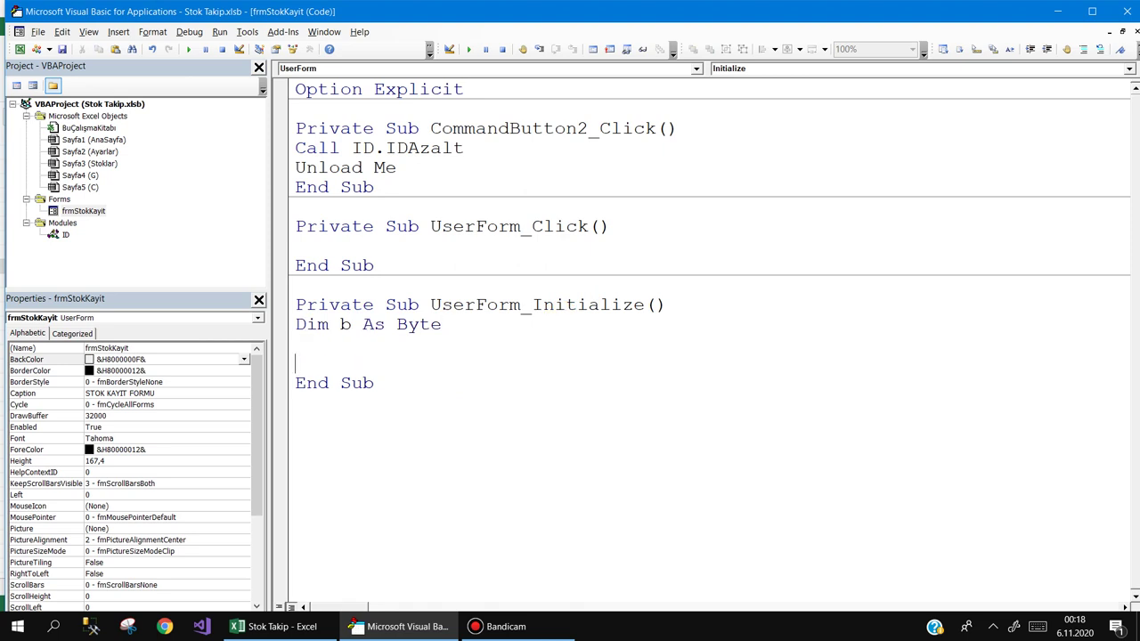
# Set b to the last used row of Ayarlar column B via End(xlUp).Row
pyautogui.write('b=')
pyautogui.write('she')
pyautogui.hotkey('ctrl', 'space')
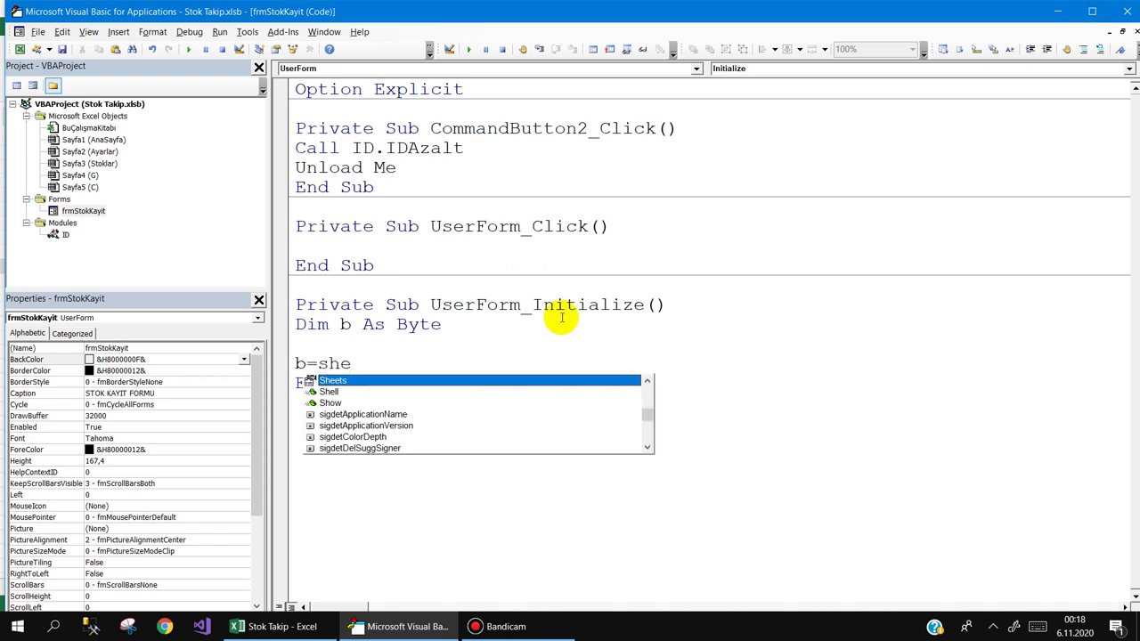
pyautogui.write('("Ayar')
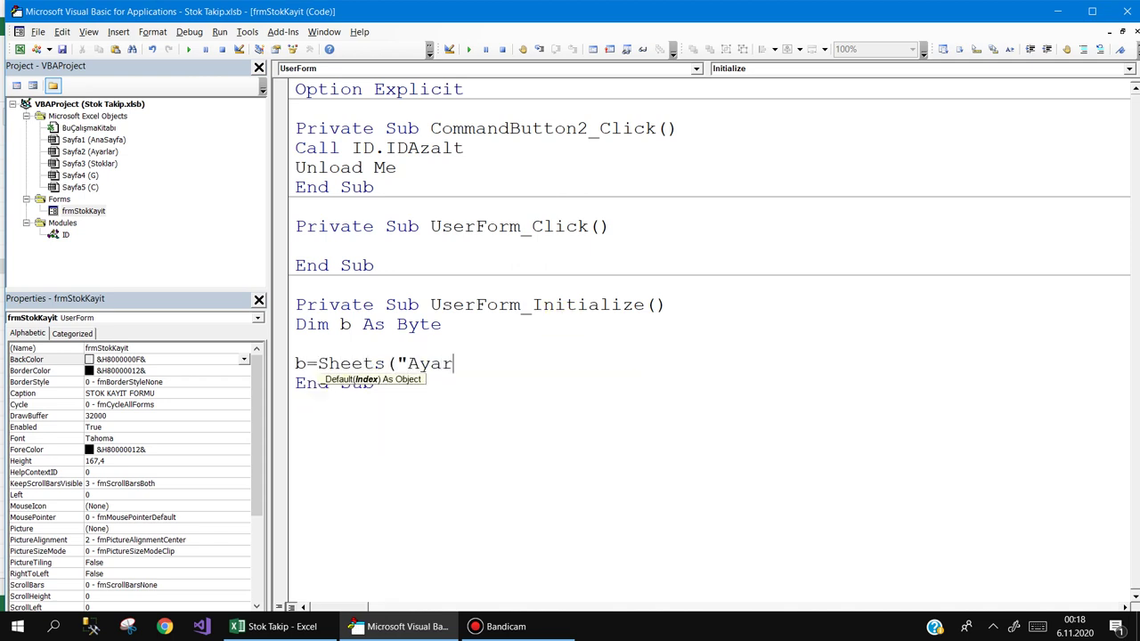
pyautogui.write('lar')
pyautogui.write(').')
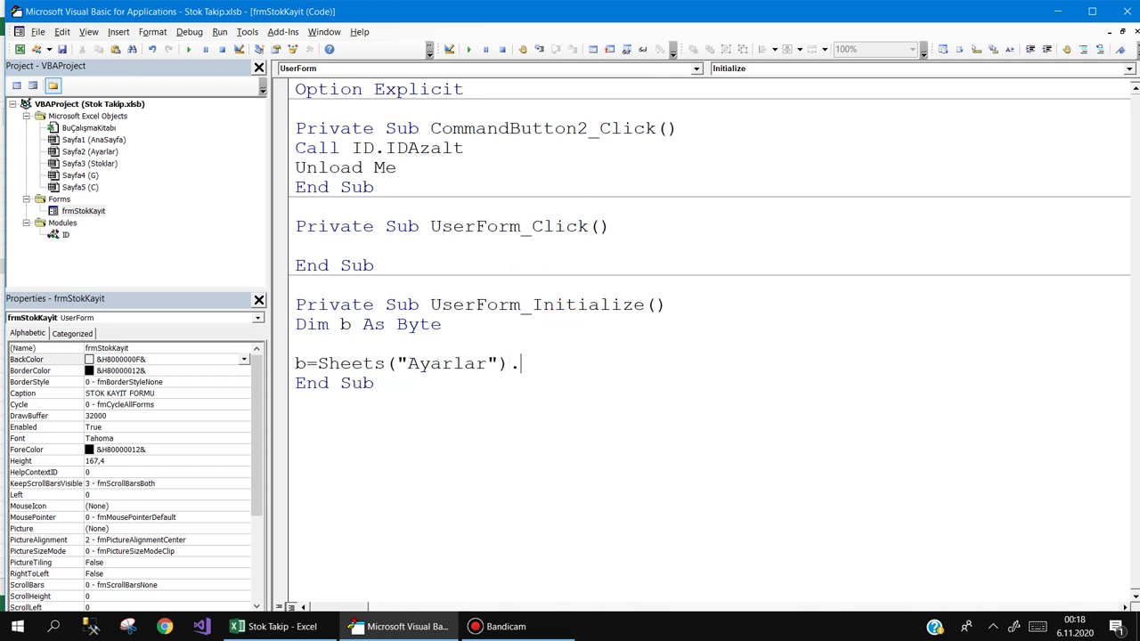
pyautogui.write('range')
pyautogui.write('A')
pyautogui.write('B')
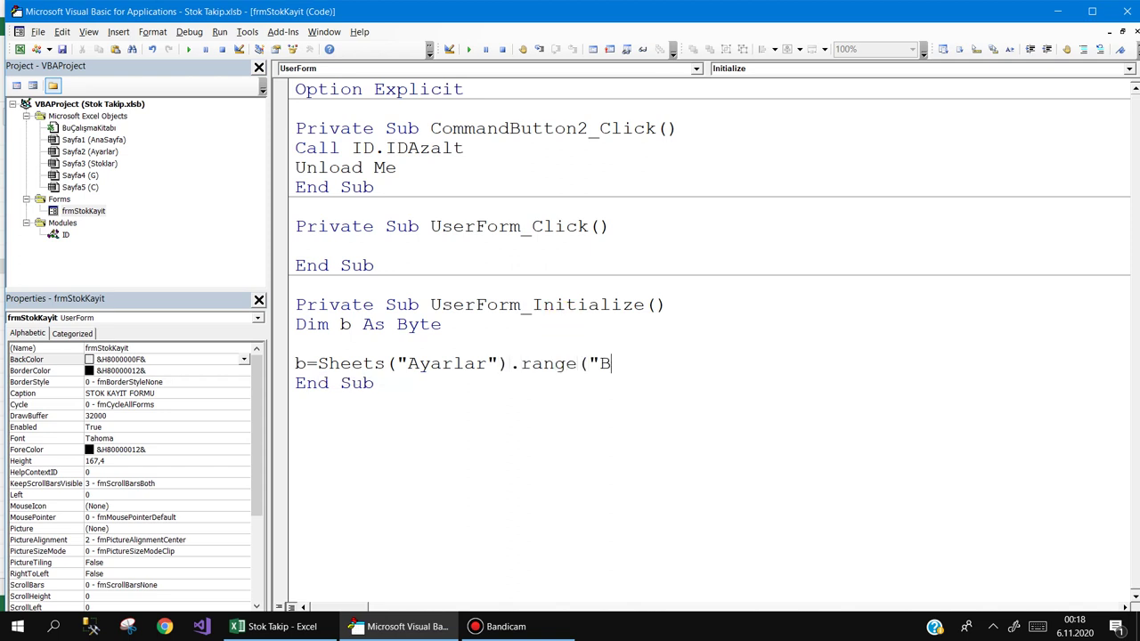
pyautogui.write('100").')
pyautogui.write('end(')
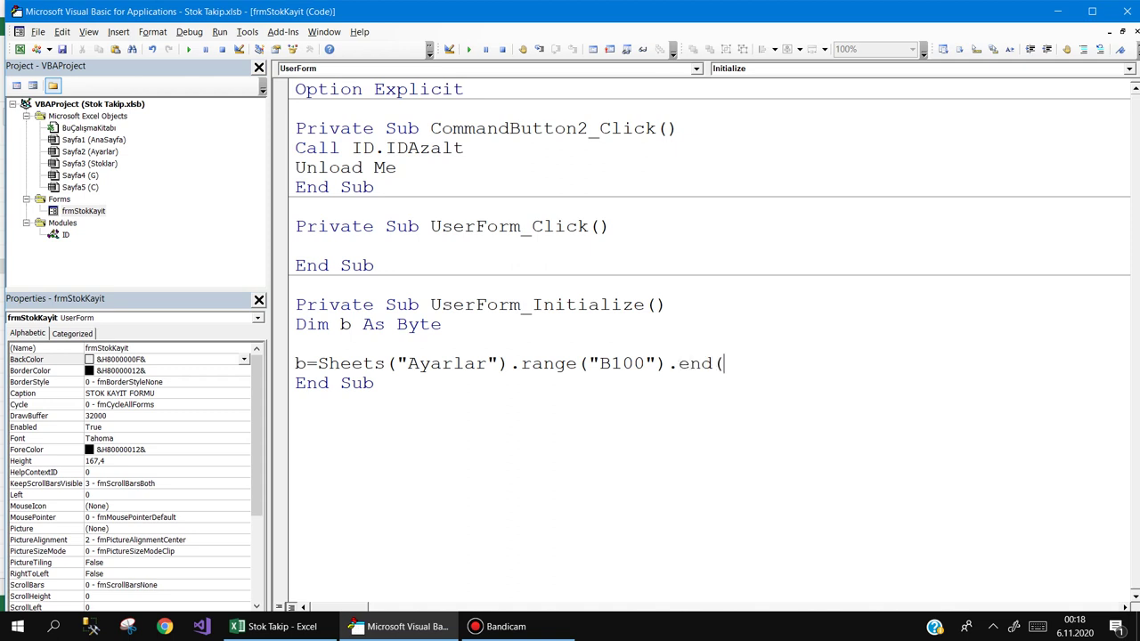
pyautogui.write('xlup).')
pyautogui.write('row')
pyautogui.press('Return')
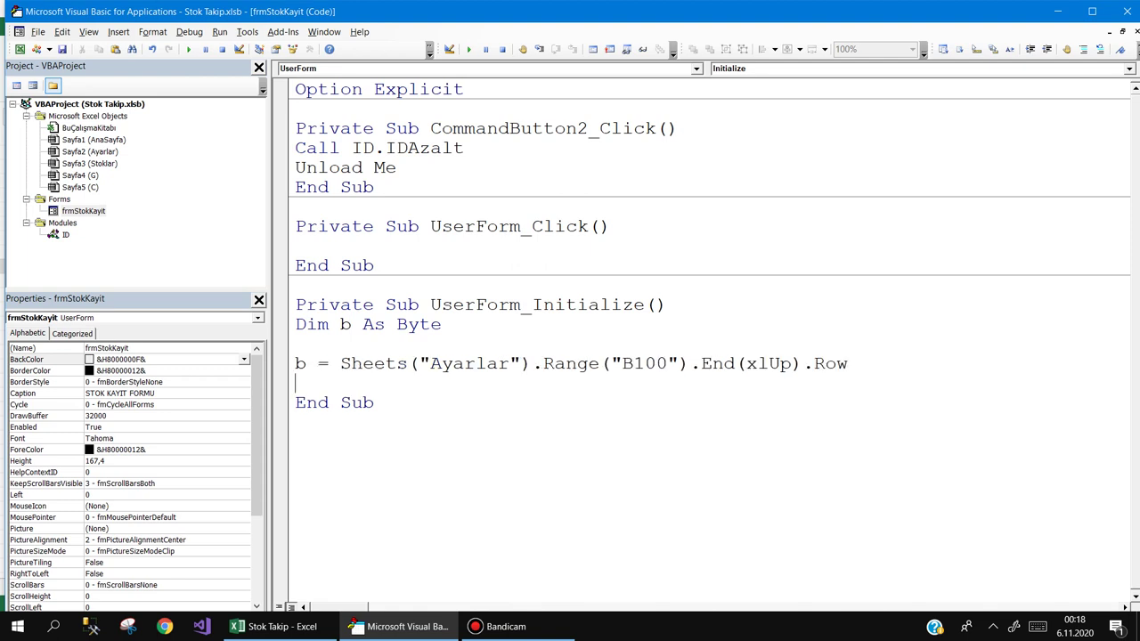
pyautogui.press('Return')
pyautogui.write('cb')
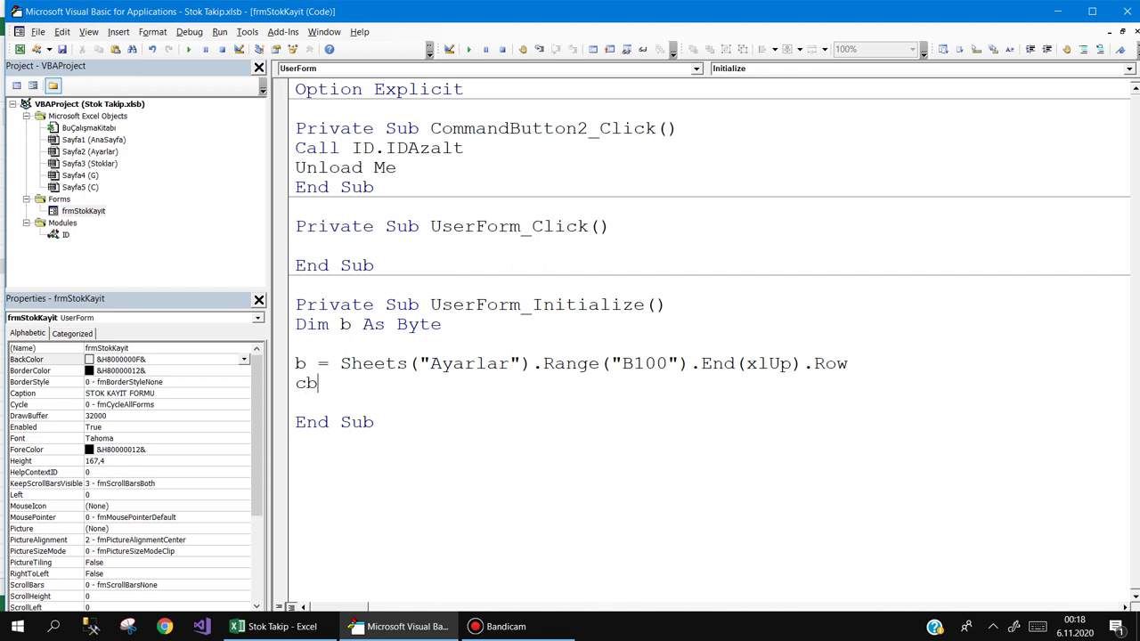
# Set cbBirimi.RowSource to "Ayarlar!B2:B" & b
pyautogui.hotkey('ctrl', 'space')
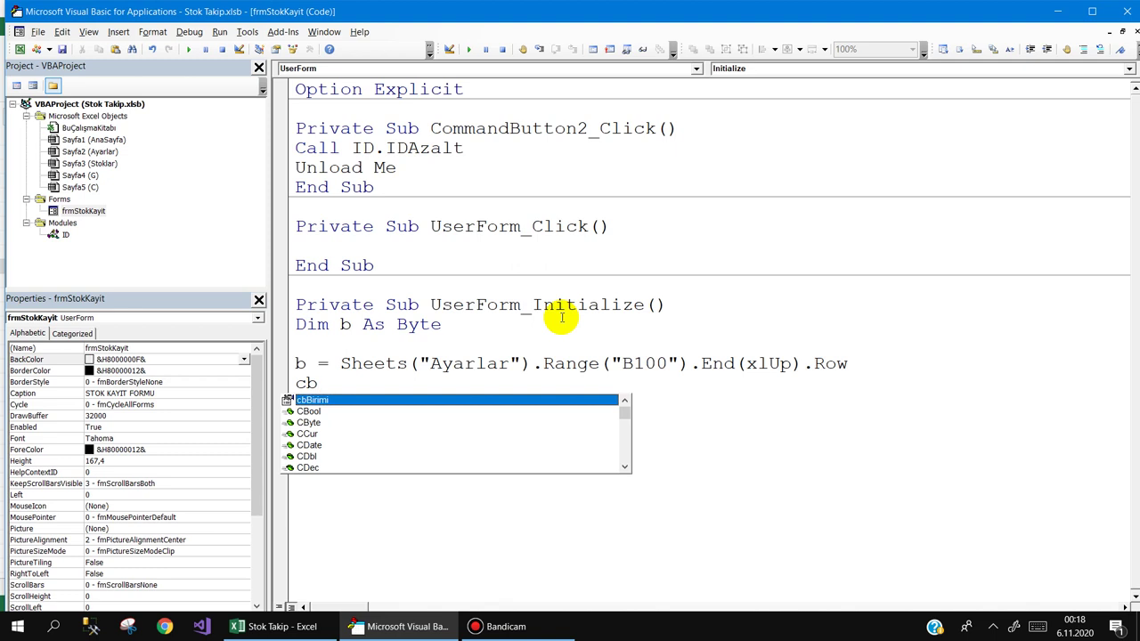
pyautogui.write('Birimi.ro')
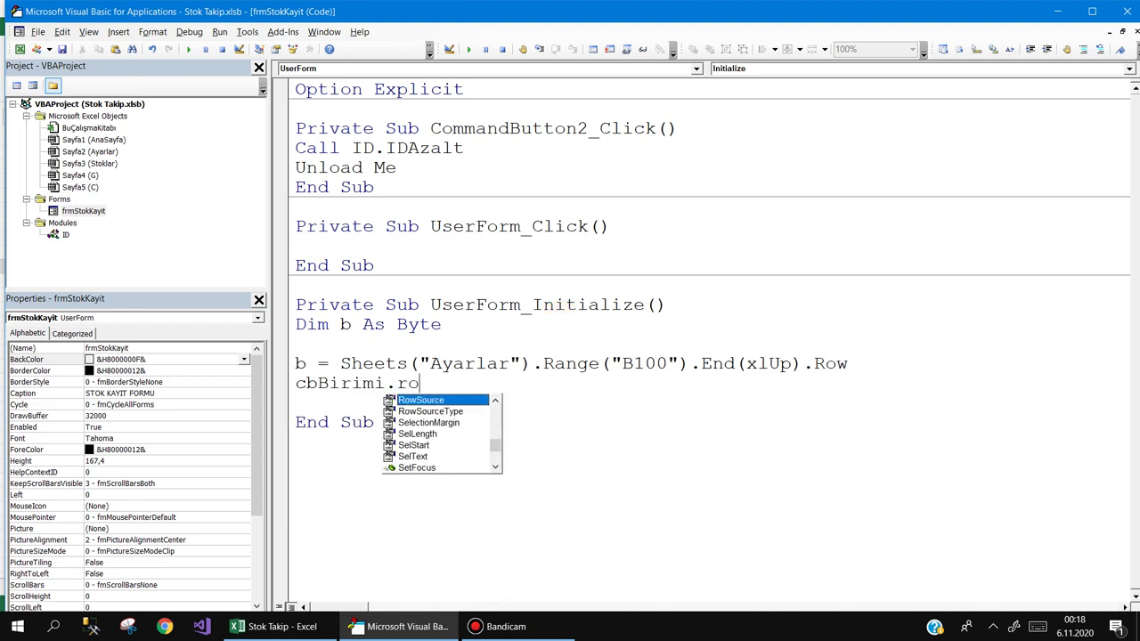
pyautogui.write('="')
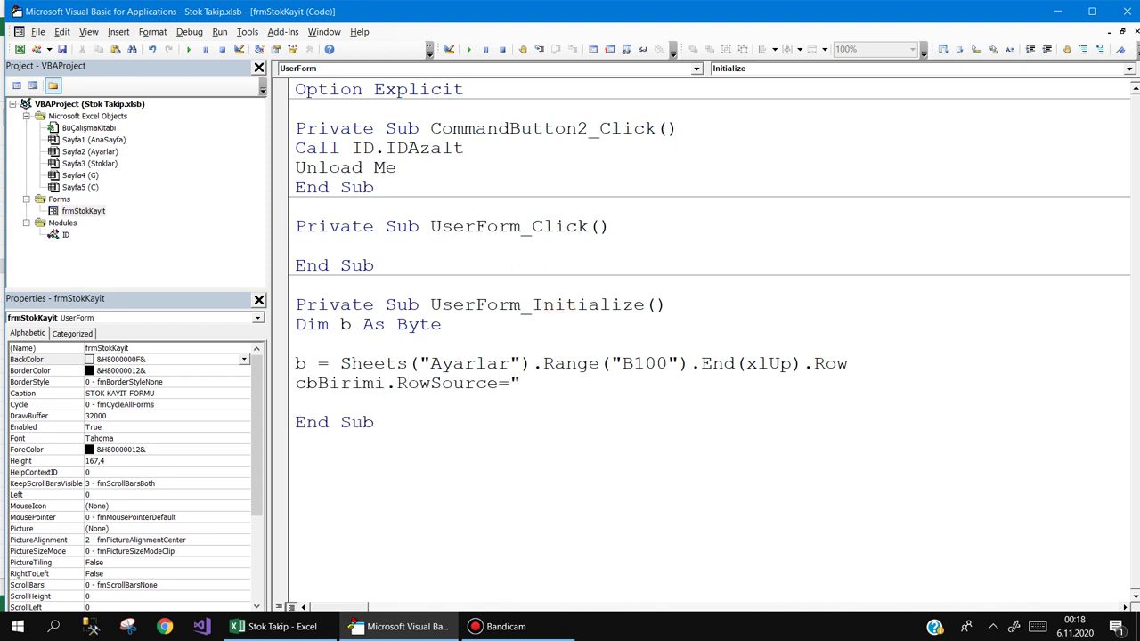
pyautogui.write('Aya')
pyautogui.write('rla')
pyautogui.write('r!B2:B"&b')
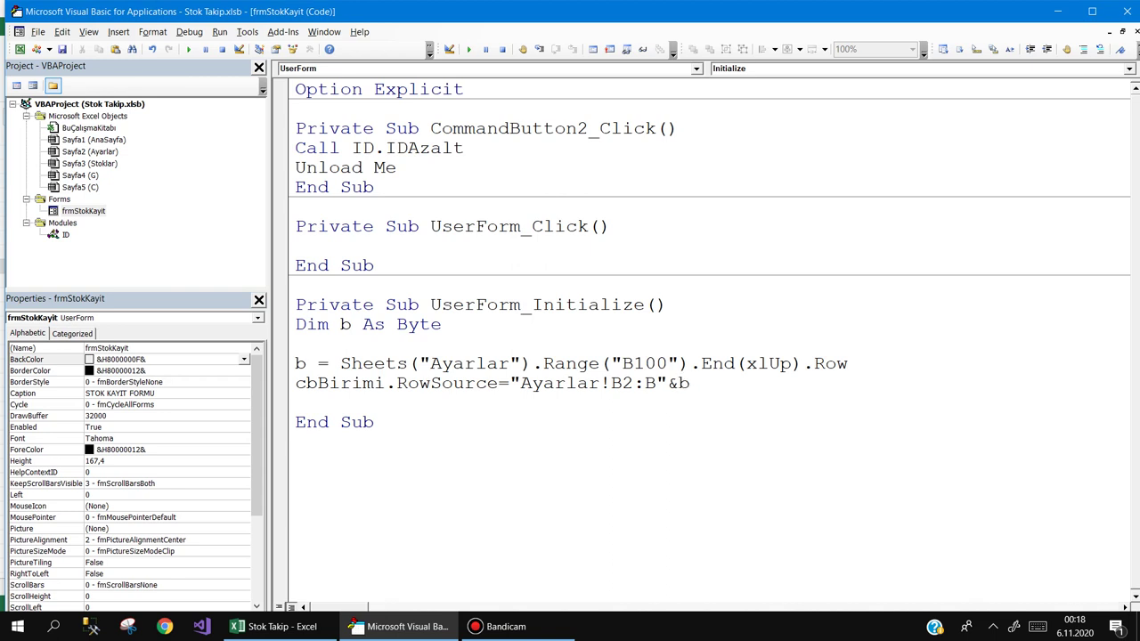
pyautogui.press('Return')
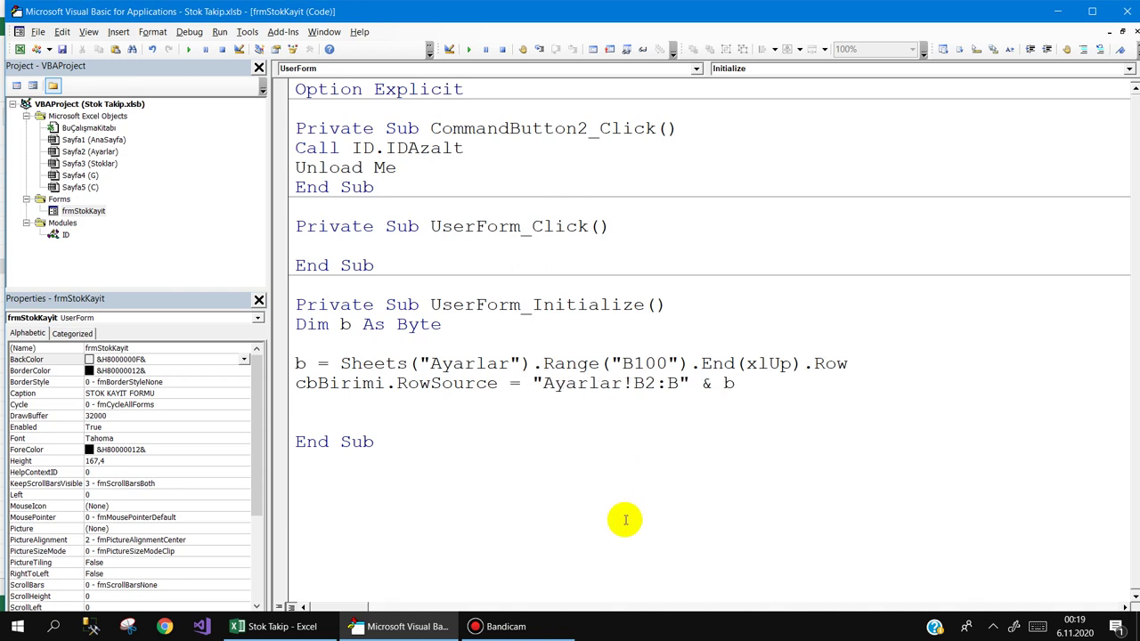
pyautogui.click(301, 629)
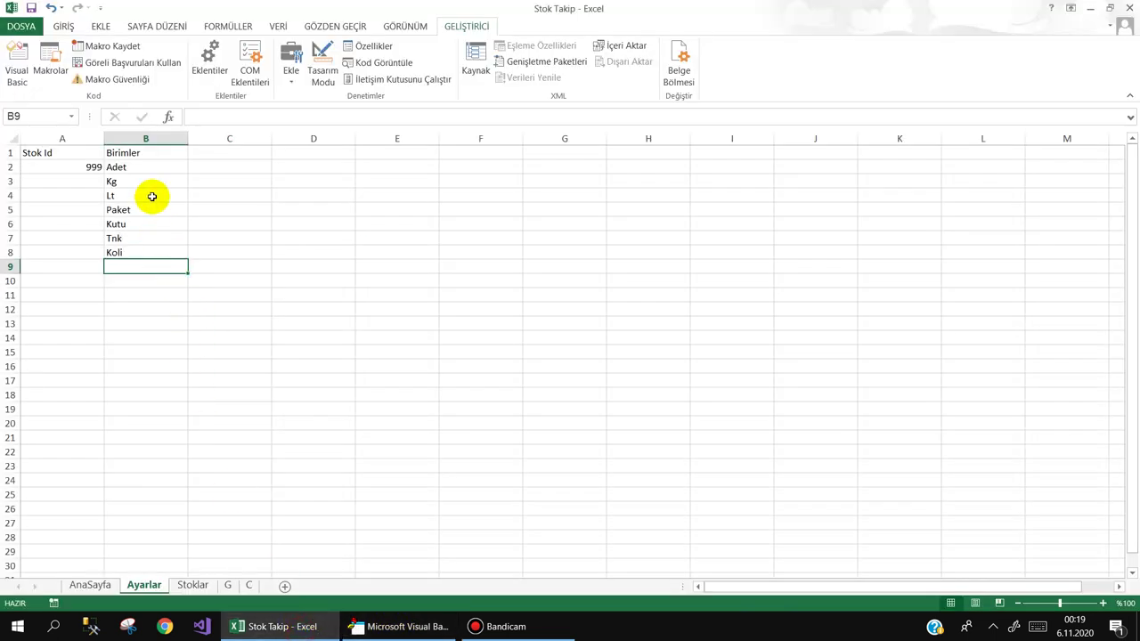
# Test the stock form's Birimi list against the units in Ayarlar column B
pyautogui.moveTo(139, 169); pyautogui.dragTo(132, 482)
pyautogui.click(385, 628)
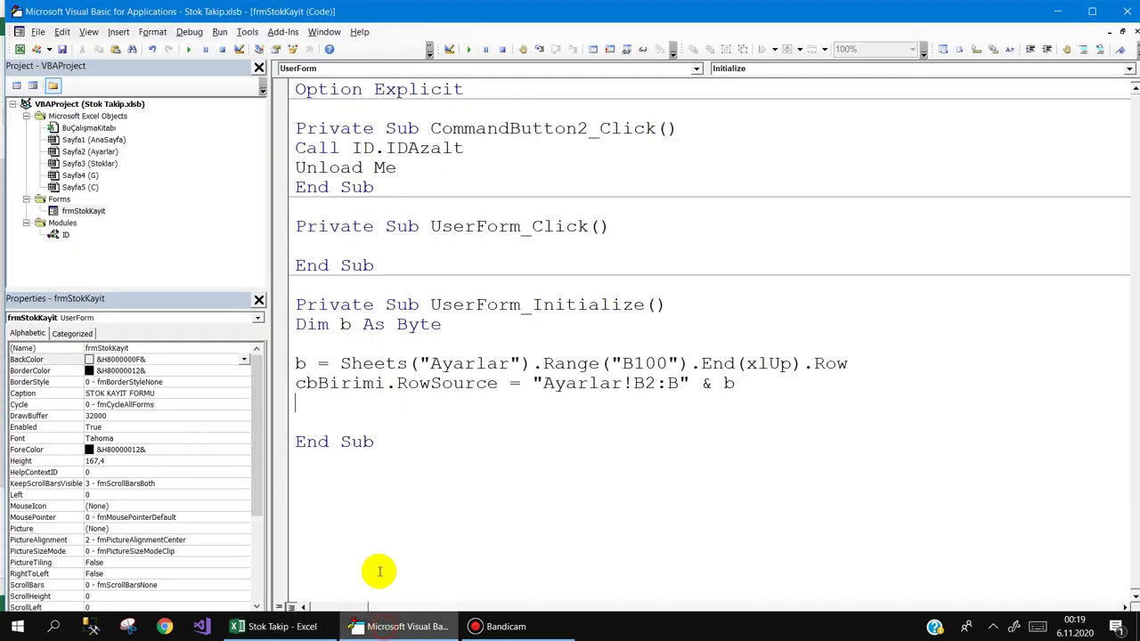
pyautogui.click(282, 626)
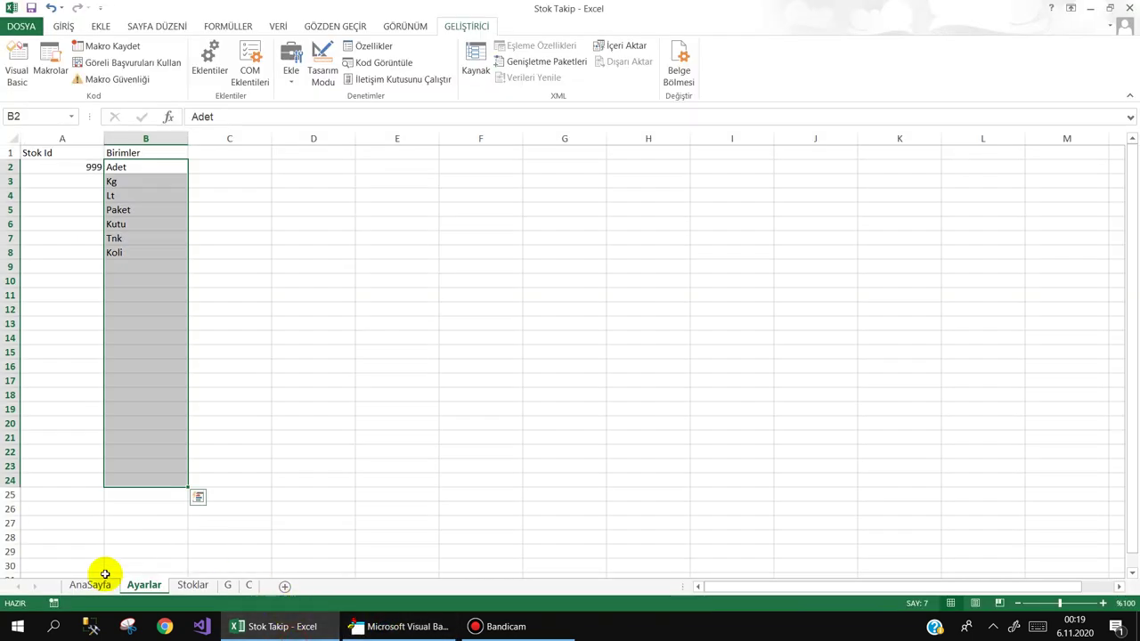
pyautogui.click(90, 585)
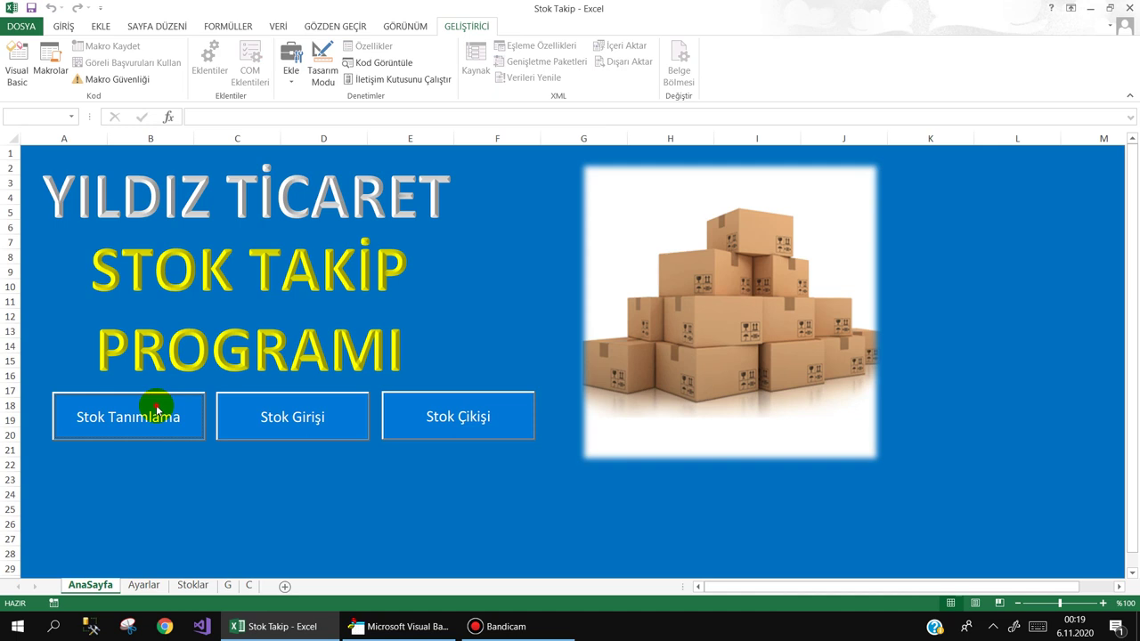
pyautogui.click(156, 410)
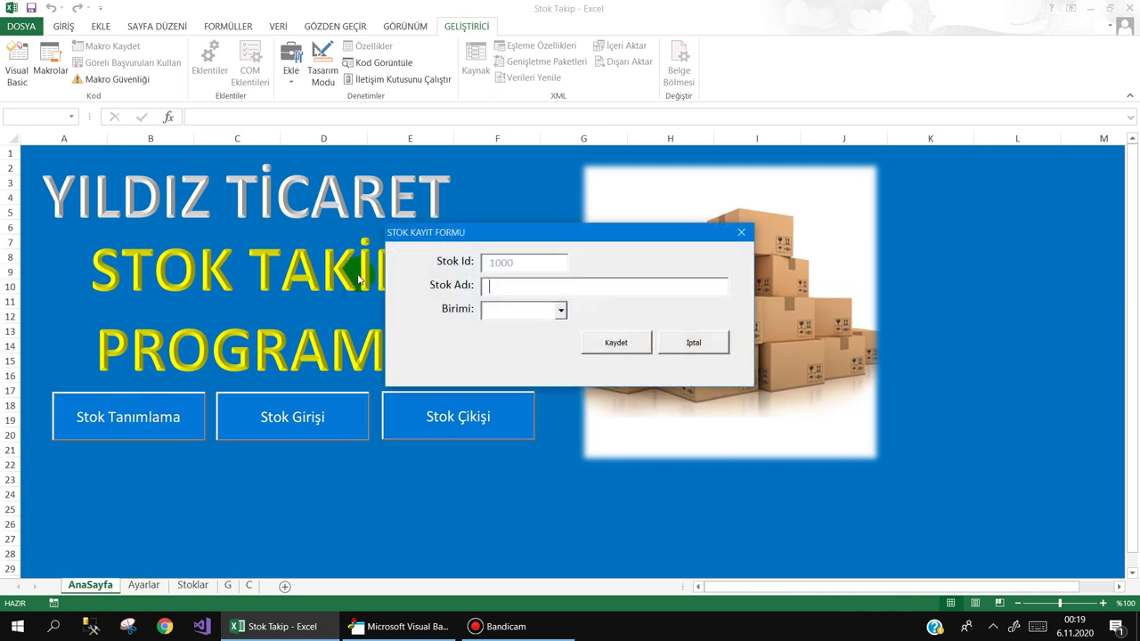
pyautogui.click(560, 310)
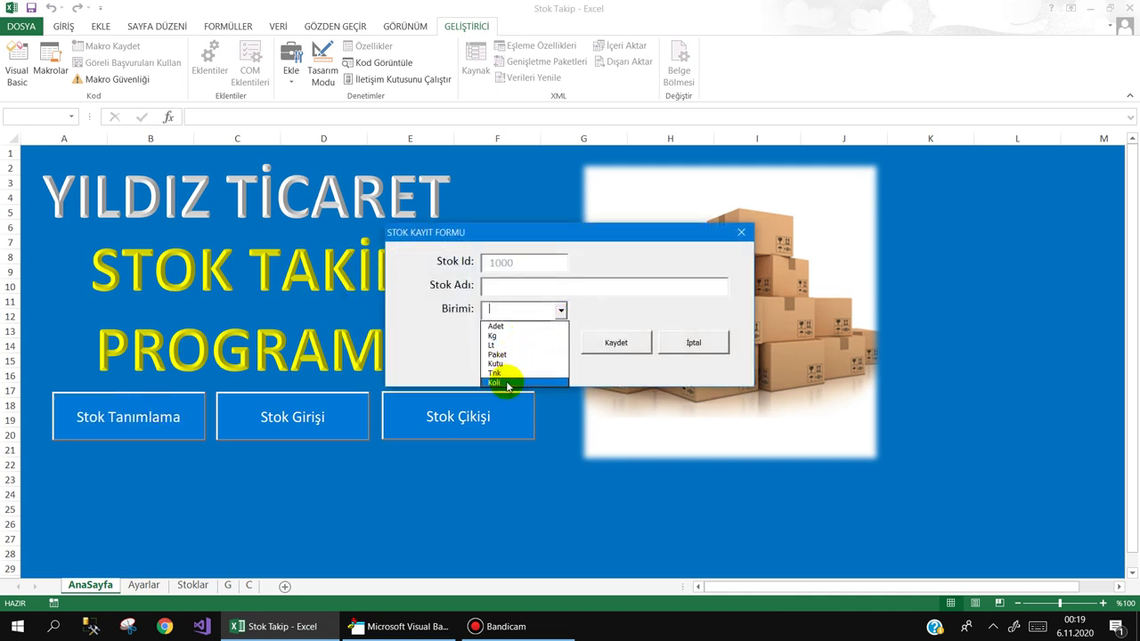
pyautogui.click(458, 343)
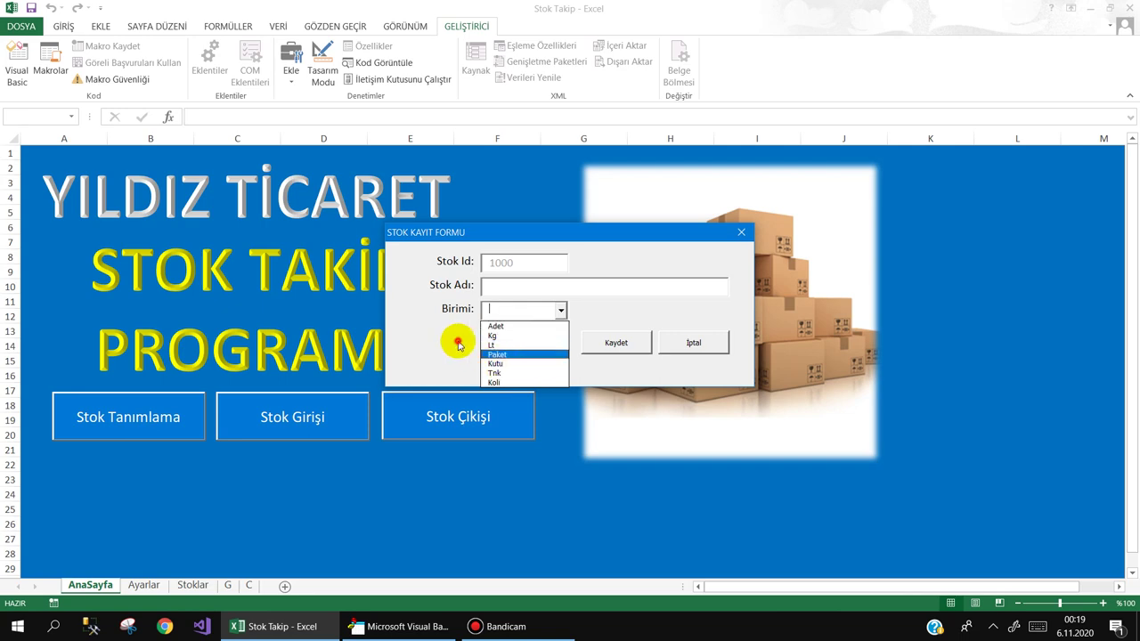
pyautogui.click(692, 346)
# Add Set as a new unit in Ayarlar B9 and reselect the Birimi combo box in the designer
pyautogui.click(143, 585)
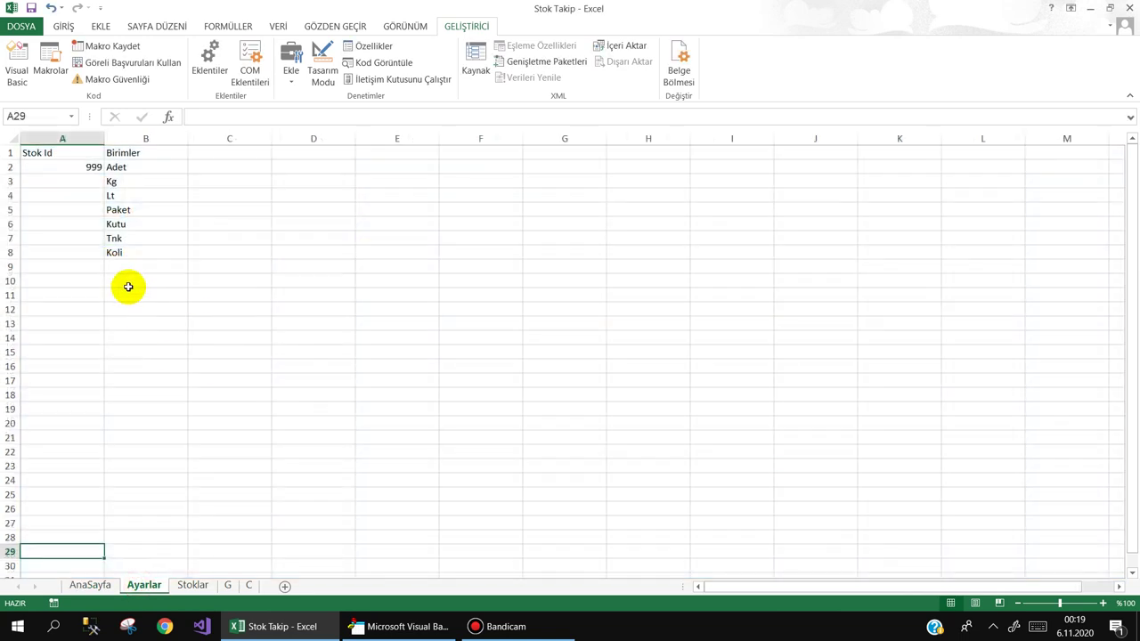
pyautogui.click(133, 265)
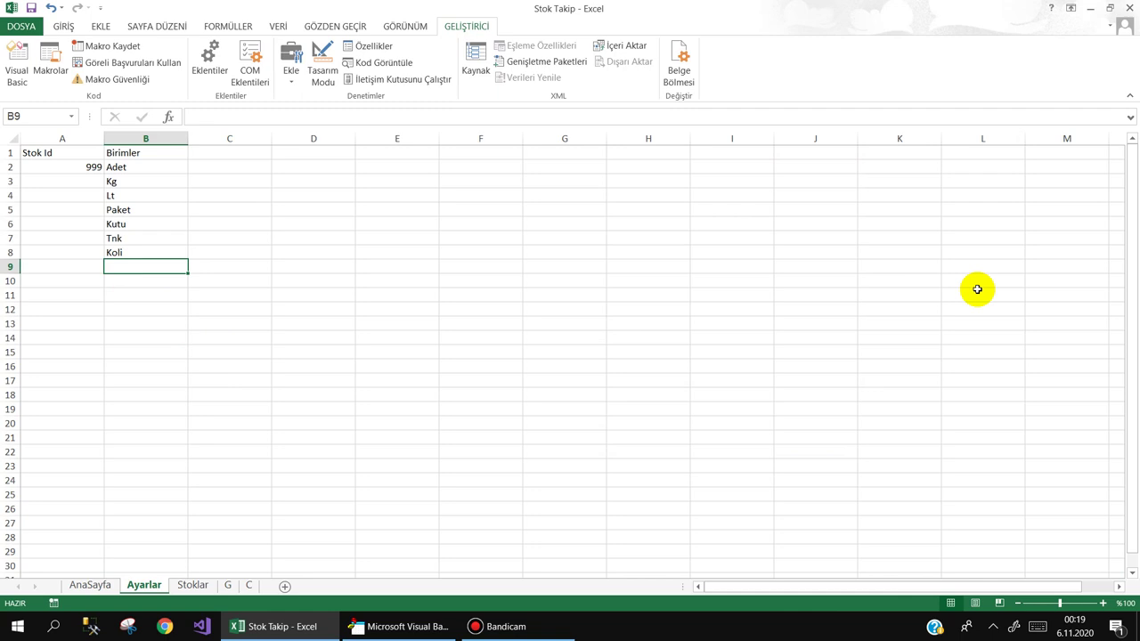
pyautogui.write('Set')
pyautogui.press('Return')
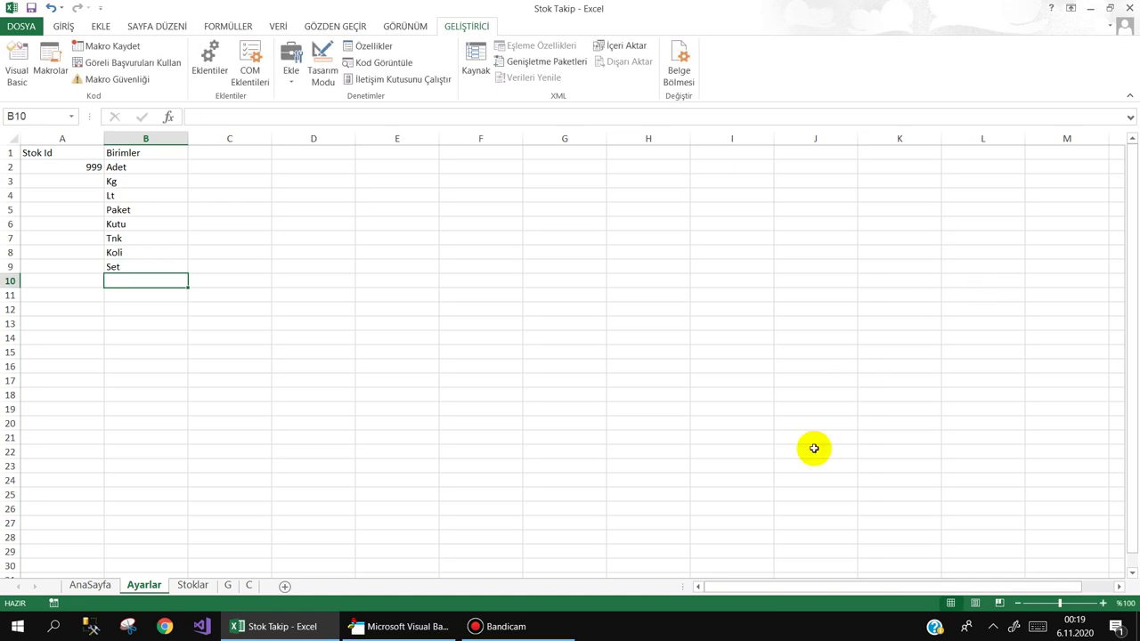
pyautogui.click(90, 585)
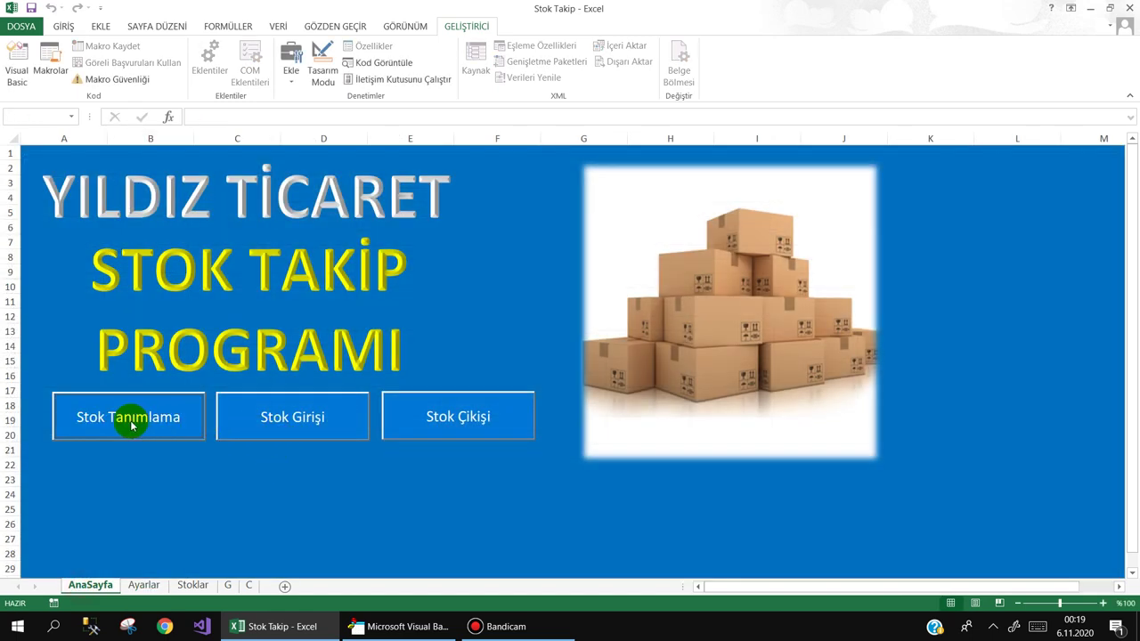
pyautogui.click(384, 626)
pyautogui.click(415, 152)
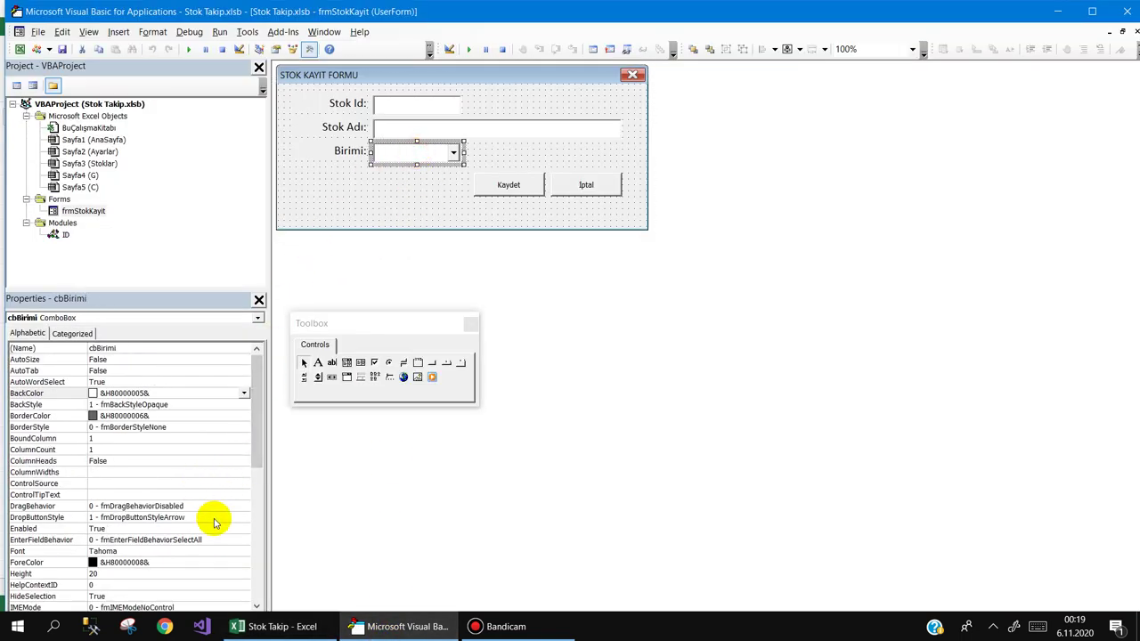
# Set the Birimi combo box font to Calibri 11
pyautogui.click(227, 550)
pyautogui.click(242, 550)
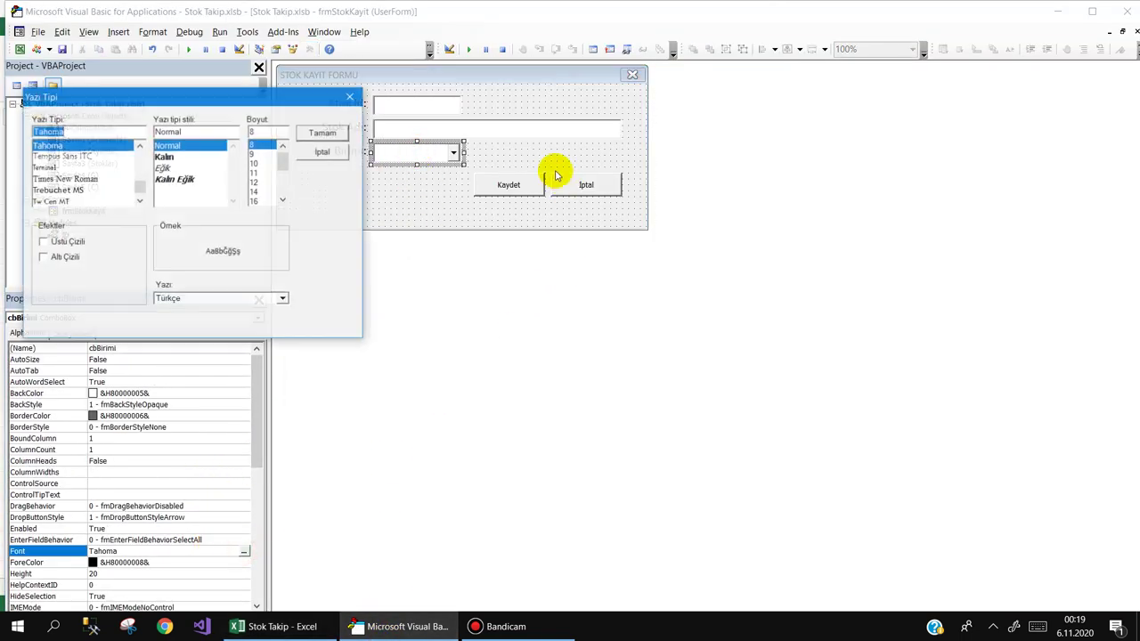
pyautogui.scroll(15, 85, 165)
pyautogui.write('c')
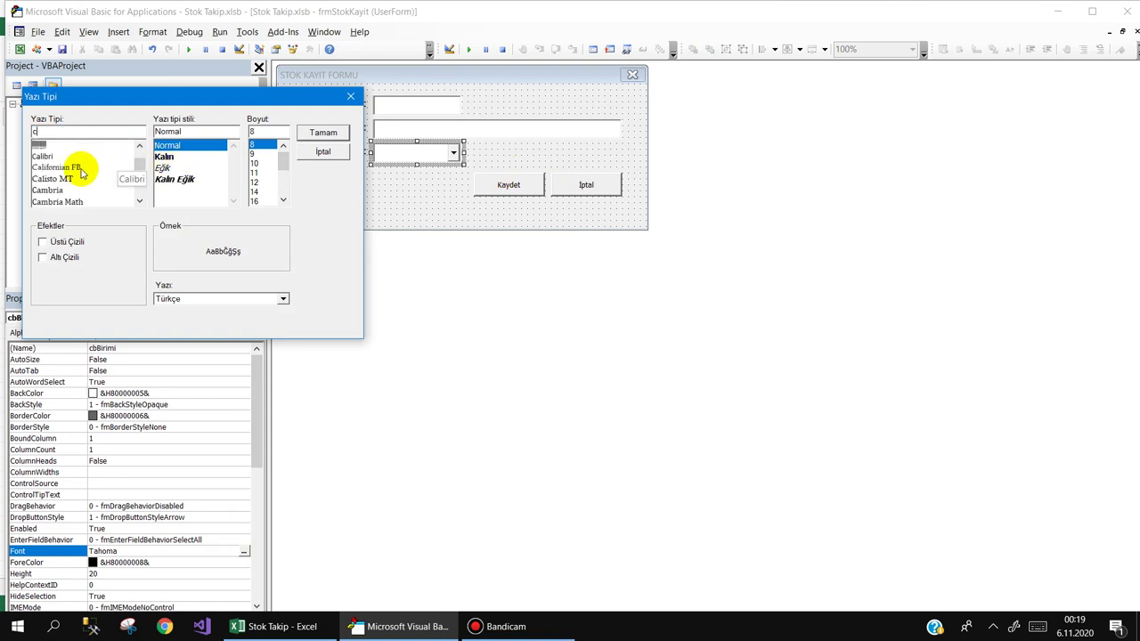
pyautogui.click(62, 156)
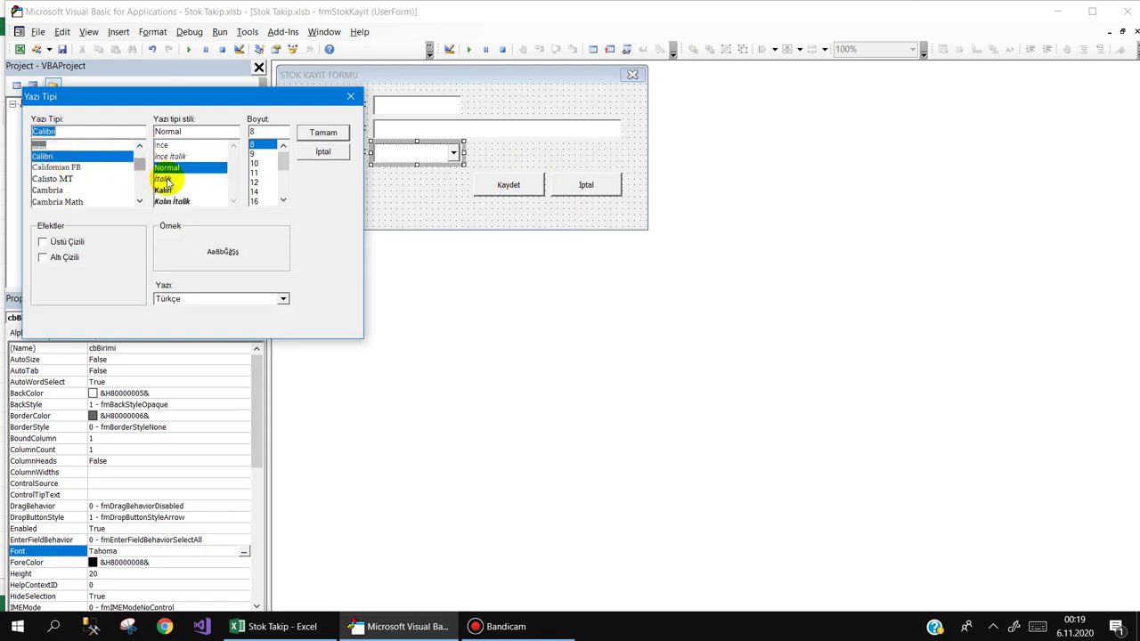
pyautogui.click(255, 173)
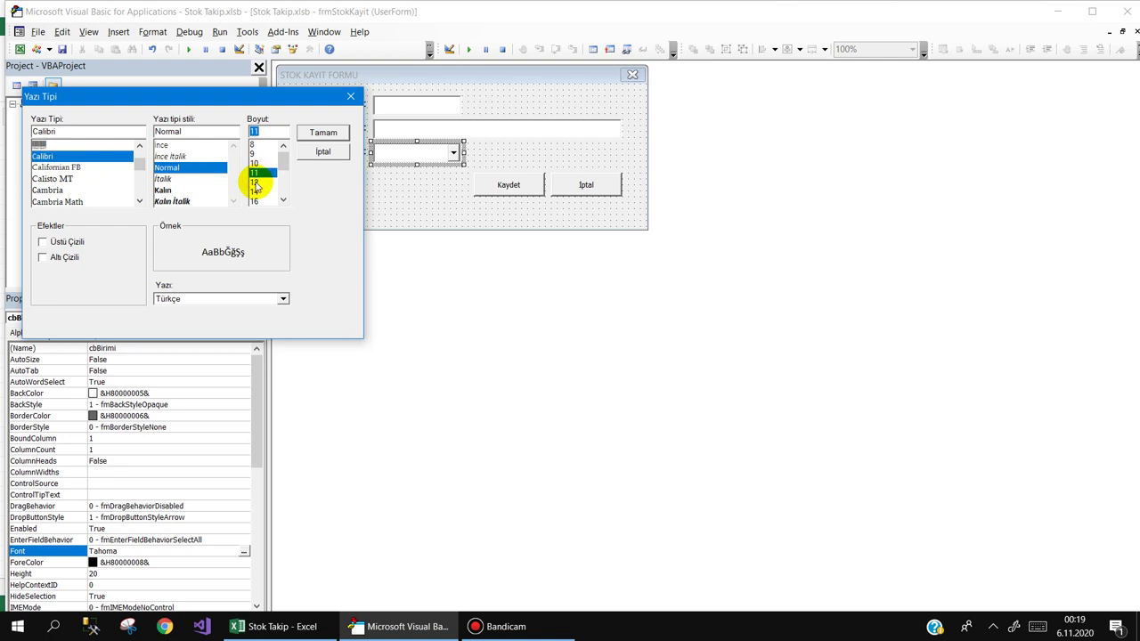
pyautogui.click(303, 133)
# Give the Stok Adı and Stok Id text boxes Calibri size 11 fonts
pyautogui.click(387, 129)
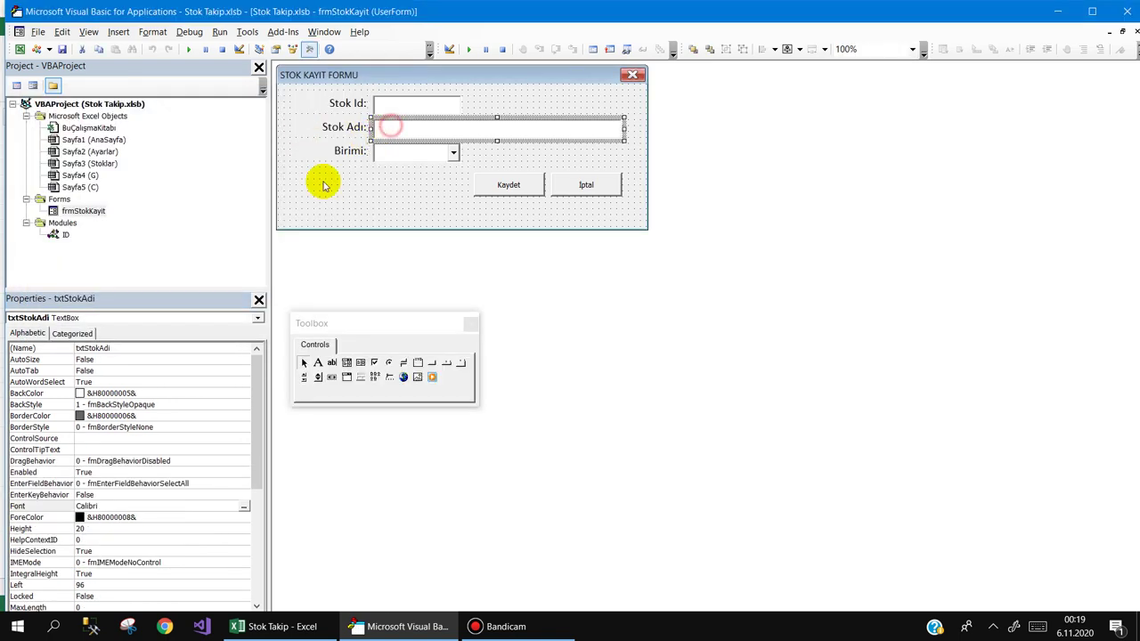
pyautogui.click(243, 506)
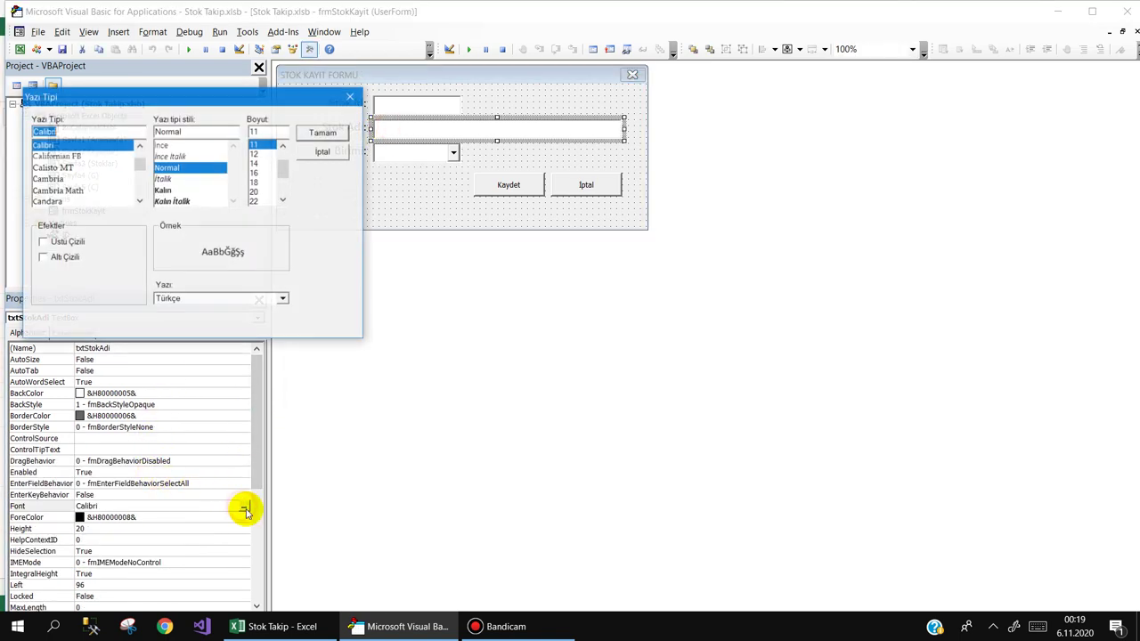
pyautogui.click(258, 155)
pyautogui.click(326, 134)
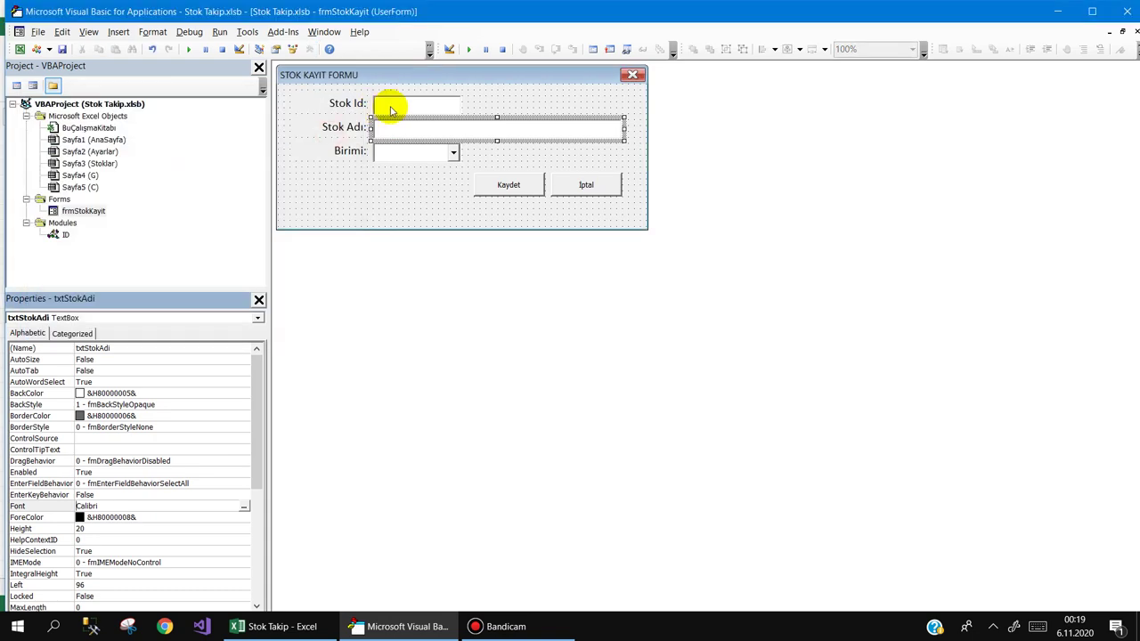
pyautogui.click(387, 104)
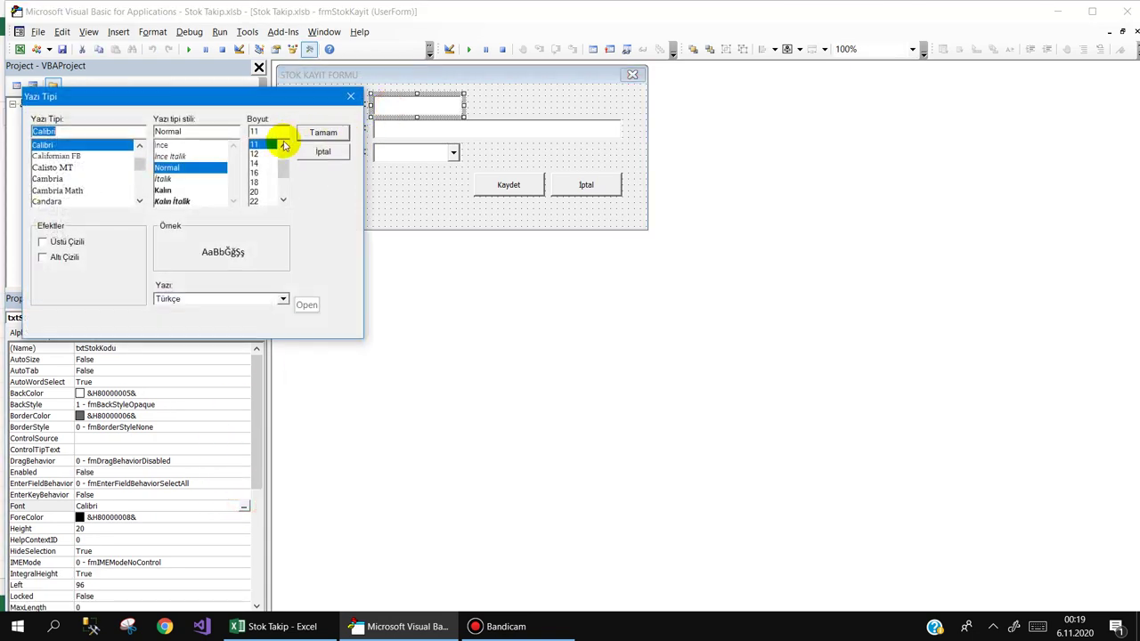
pyautogui.click(282, 142)
pyautogui.click(301, 131)
pyautogui.click(312, 191)
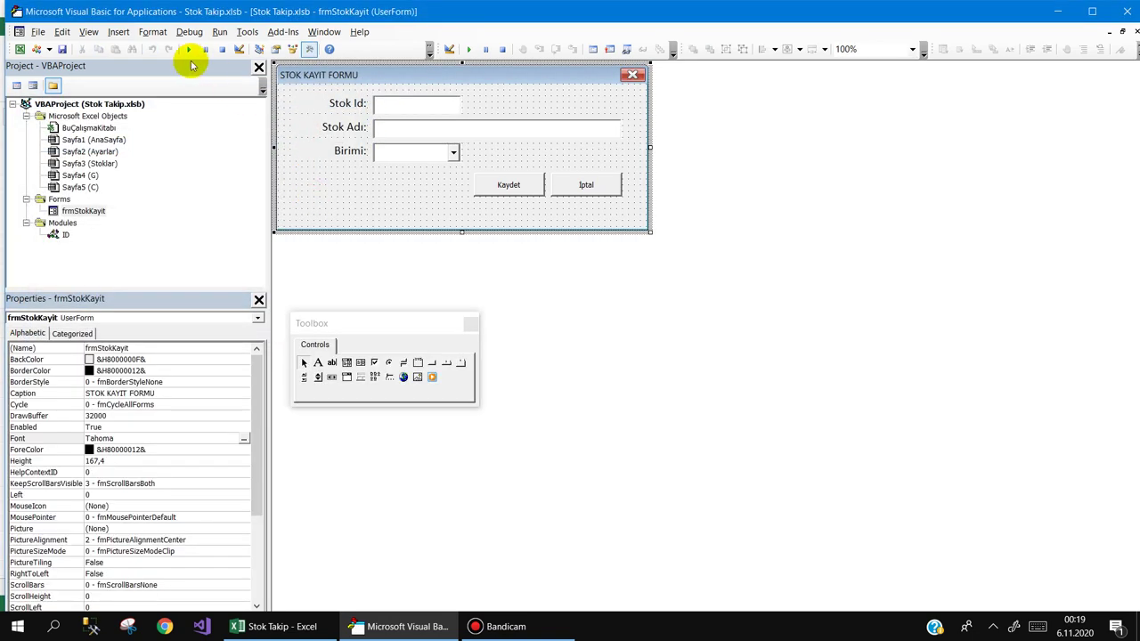
# Run the form and check that the Birimi list now includes Set
pyautogui.click(188, 49)
pyautogui.click(561, 310)
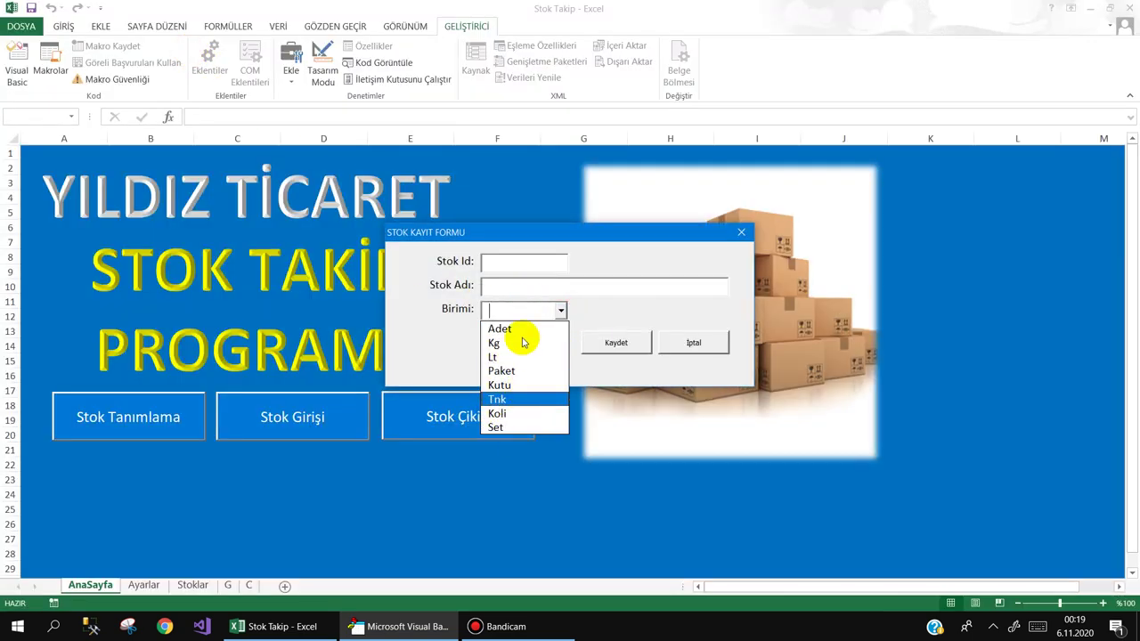
pyautogui.click(690, 342)
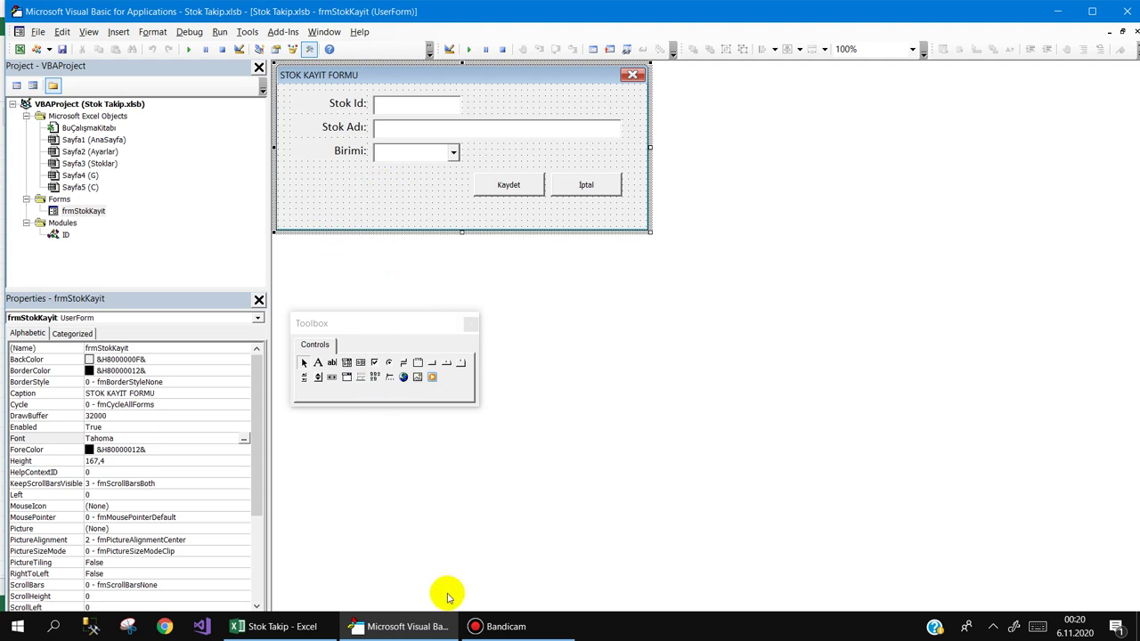
# Begin CommandButton1_Click with If txtStokAdi.Value = "" Or cbBirimi.ListIndex < 0 Then
pyautogui.doubleClick(501, 190)
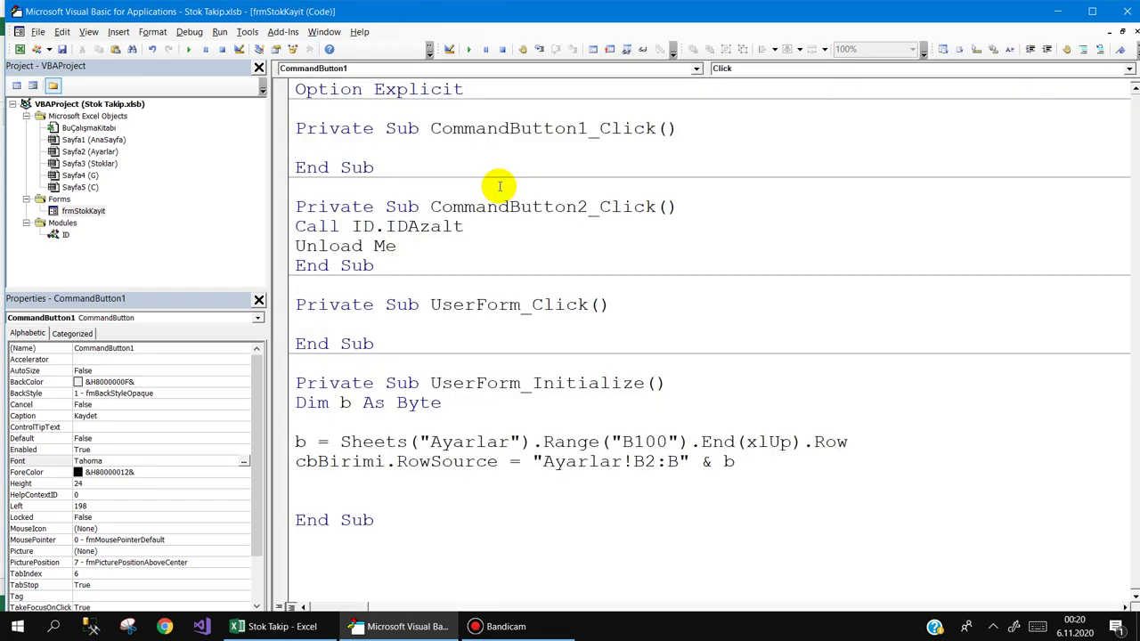
pyautogui.moveTo(428, 13)
pyautogui.mouseDown()
pyautogui.moveTo(452, 31)
pyautogui.moveTo(450, 55)
pyautogui.mouseUp()
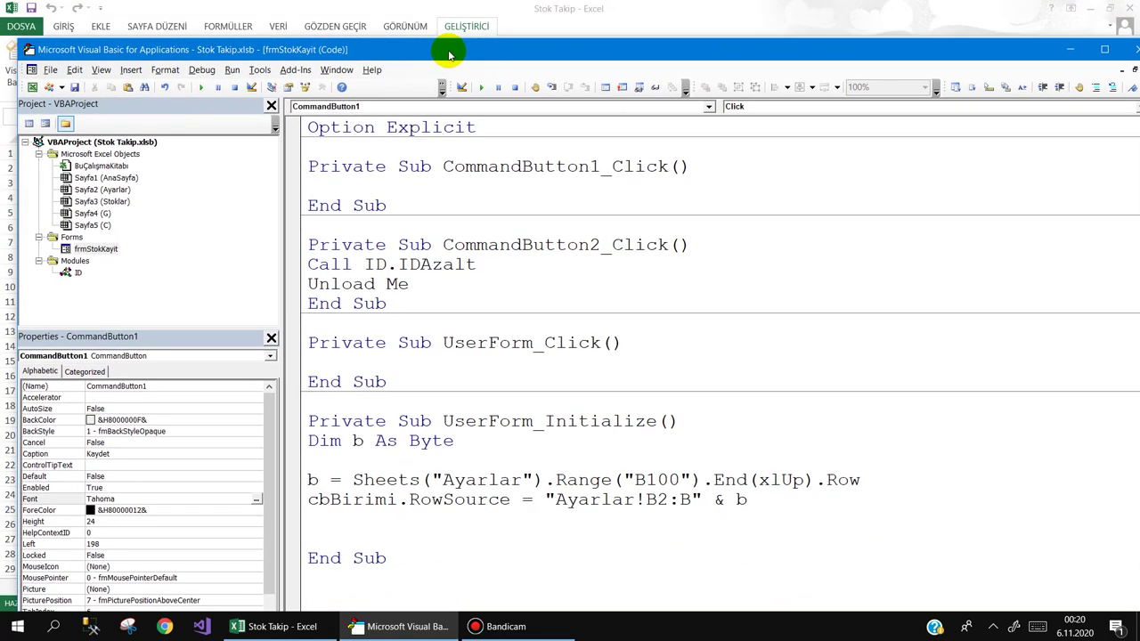
pyautogui.write('if')
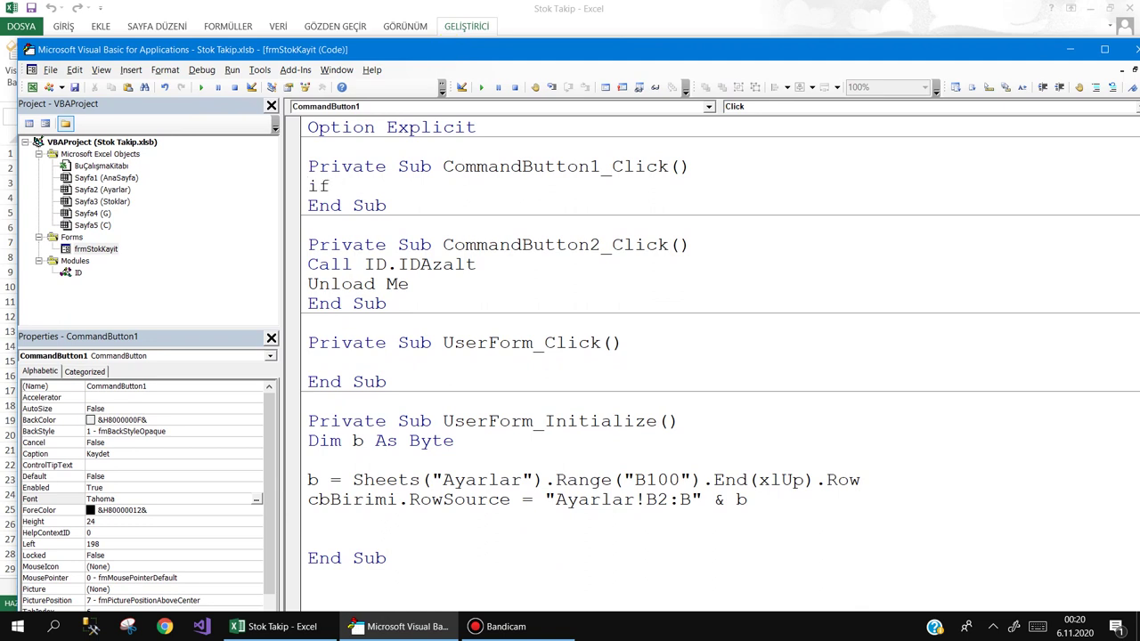
pyautogui.write(' txts')
pyautogui.hotkey('ctrl', 'space')
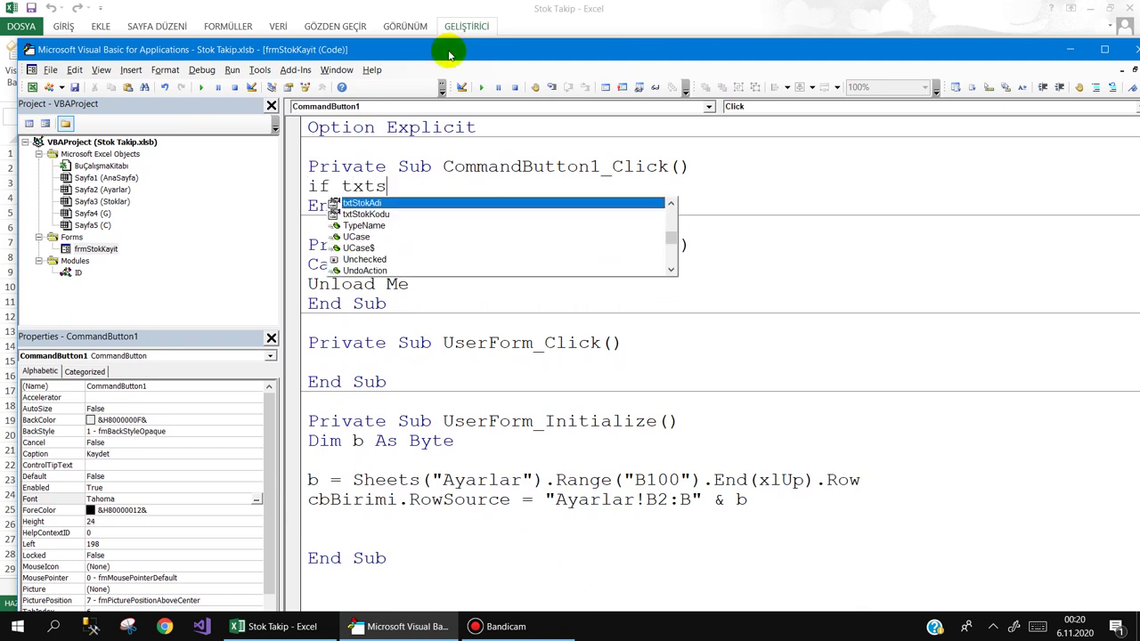
pyautogui.write('.v=')
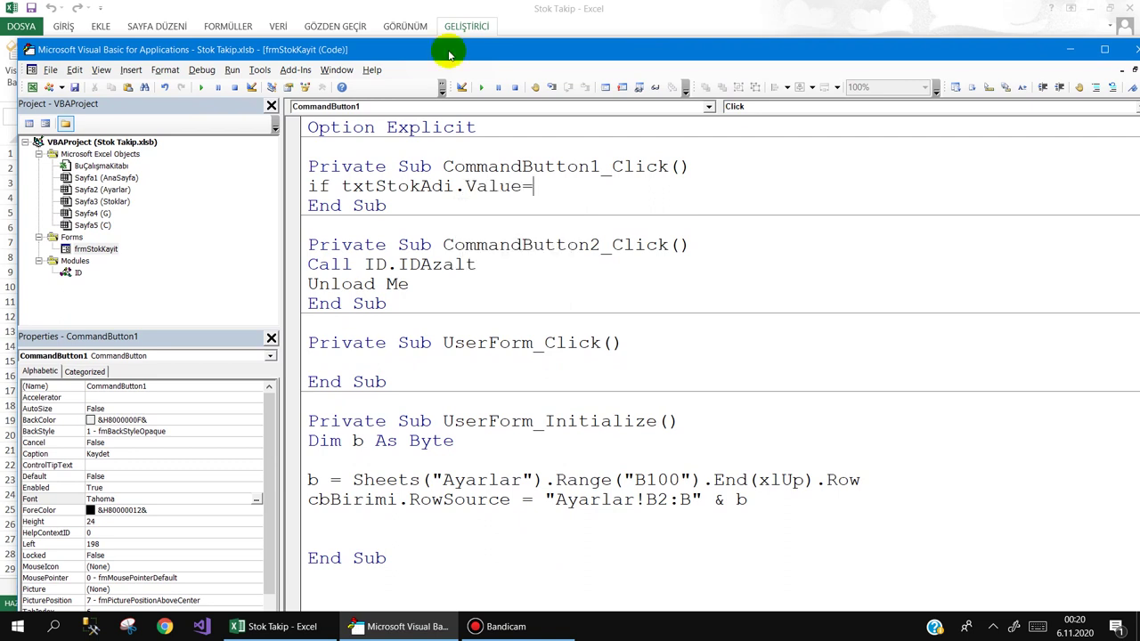
pyautogui.write('""')
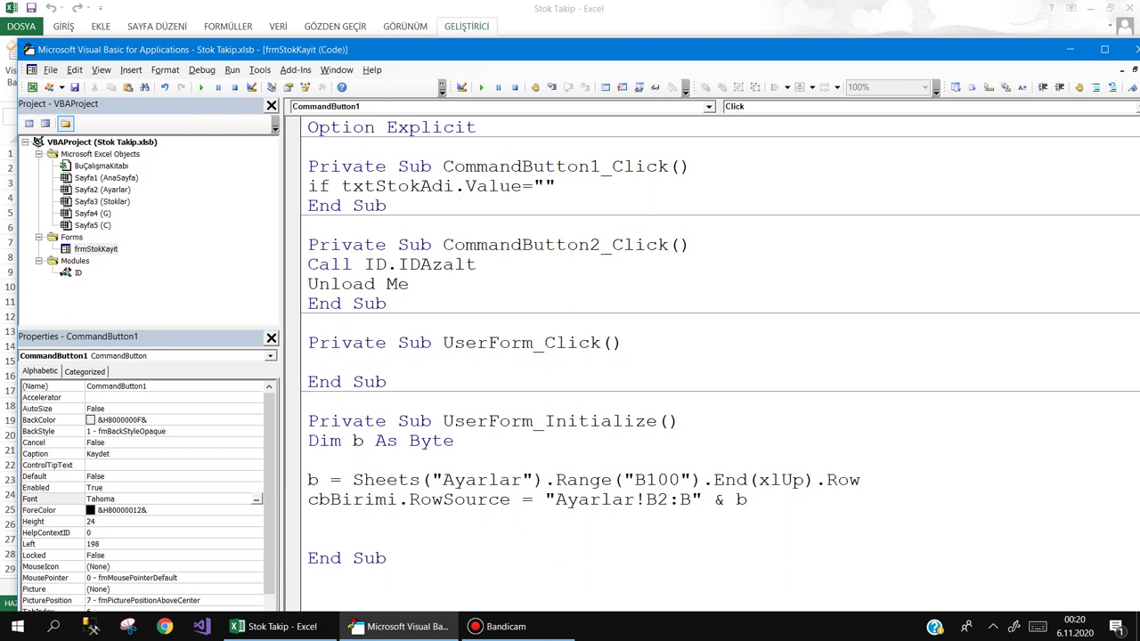
pyautogui.write(' or')
pyautogui.write(' cb')
pyautogui.hotkey('ctrl', 'space')
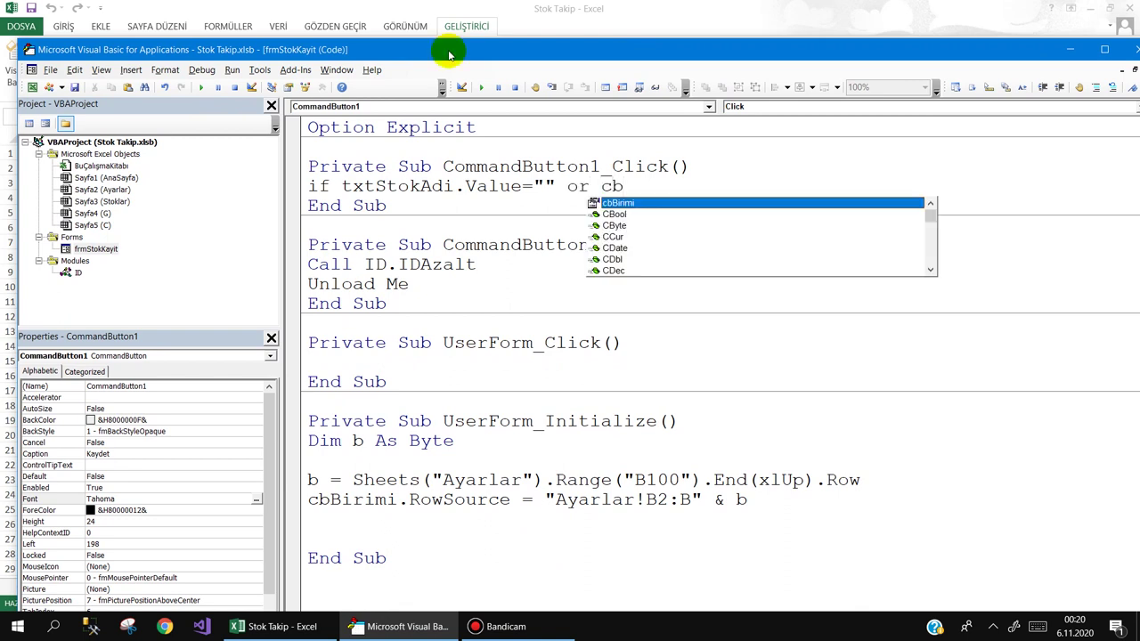
pyautogui.write('Birimi.li')
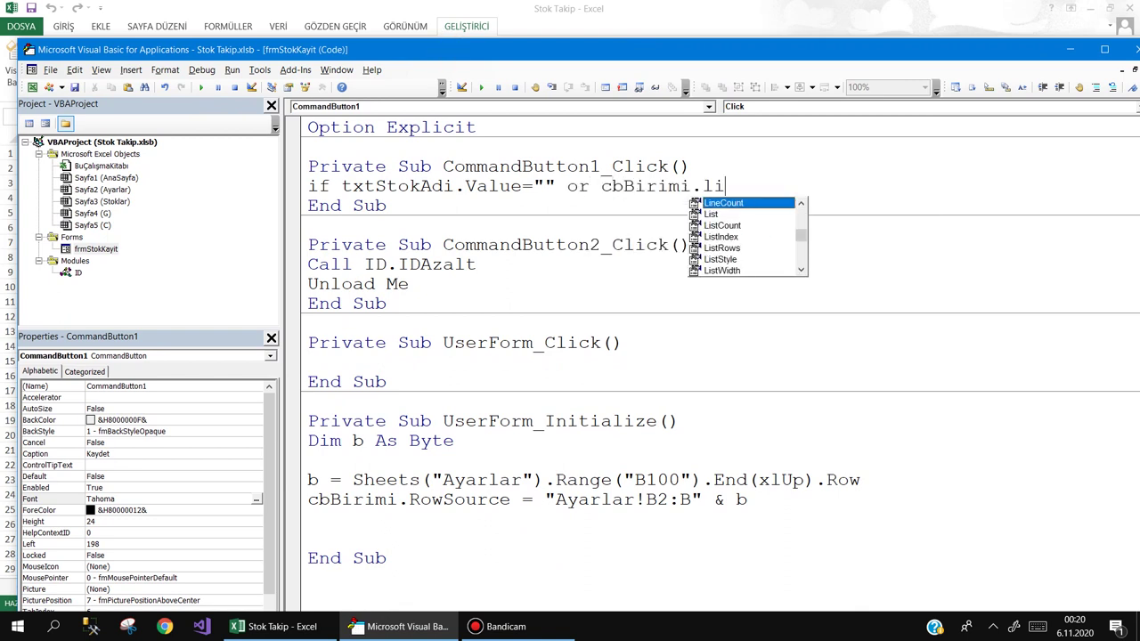
pyautogui.press('Down')
pyautogui.press('Down')
pyautogui.press('Down')
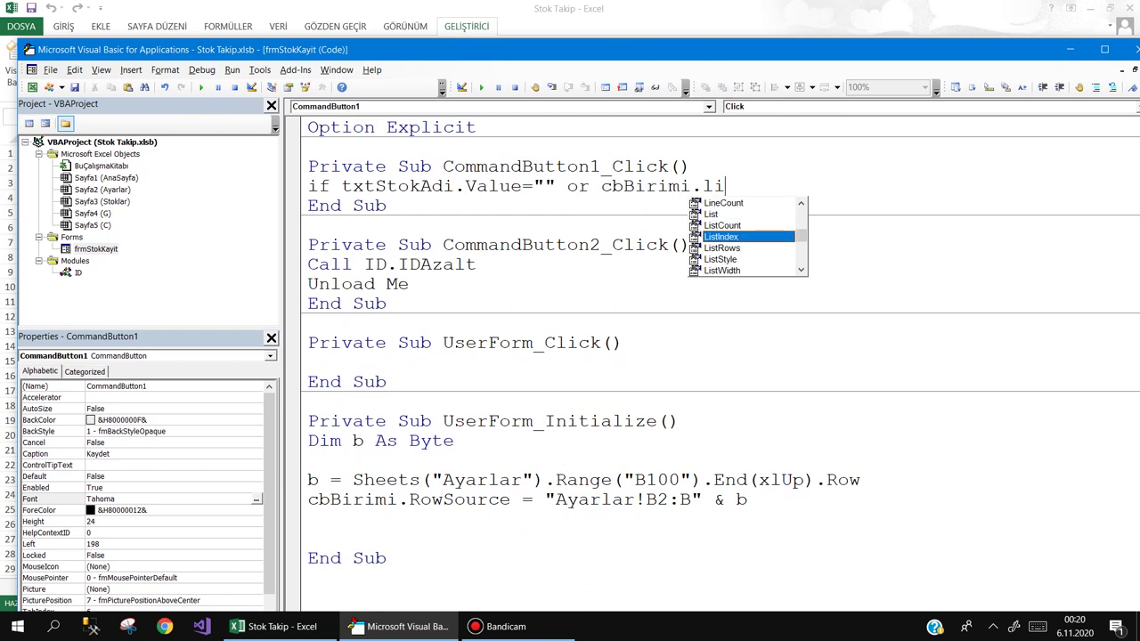
pyautogui.write('<')
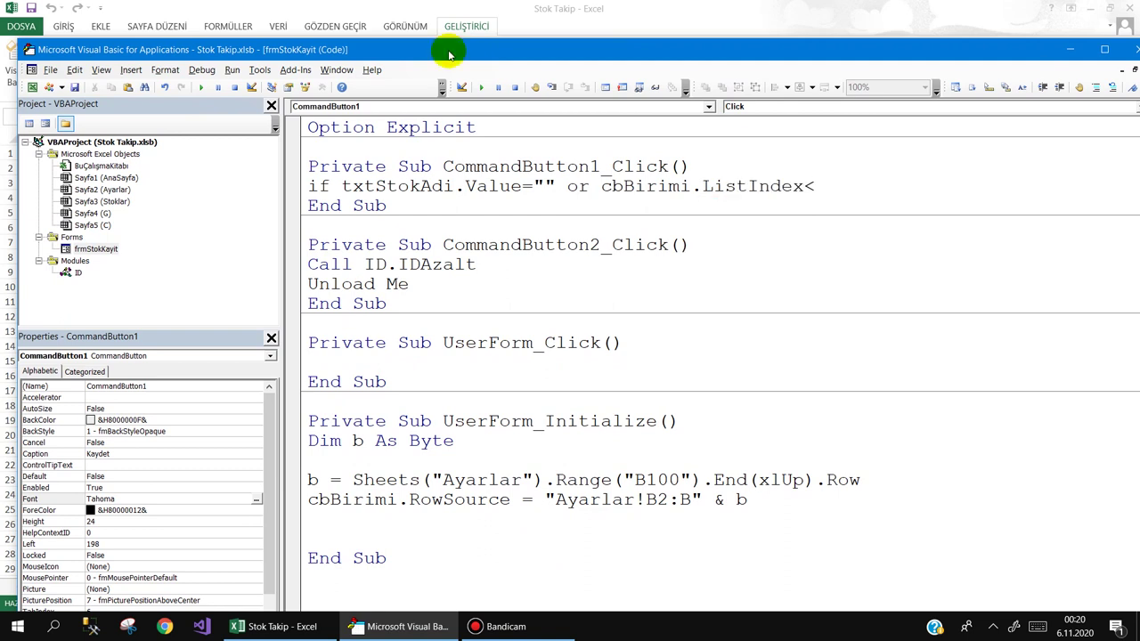
pyautogui.write('0 then')
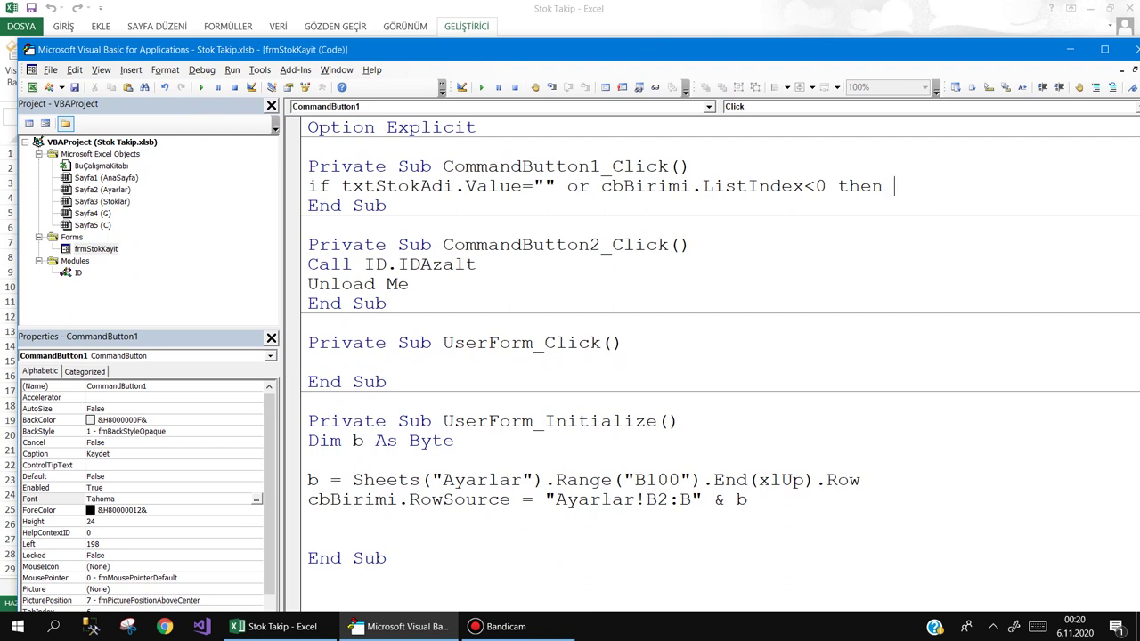
pyautogui.press('Return')
# Write the MsgBox line " Bilgiler Eksik !!!!" & vbNewLine & " Lütfen Stok adı ve Birimini
pyautogui.write('ms')
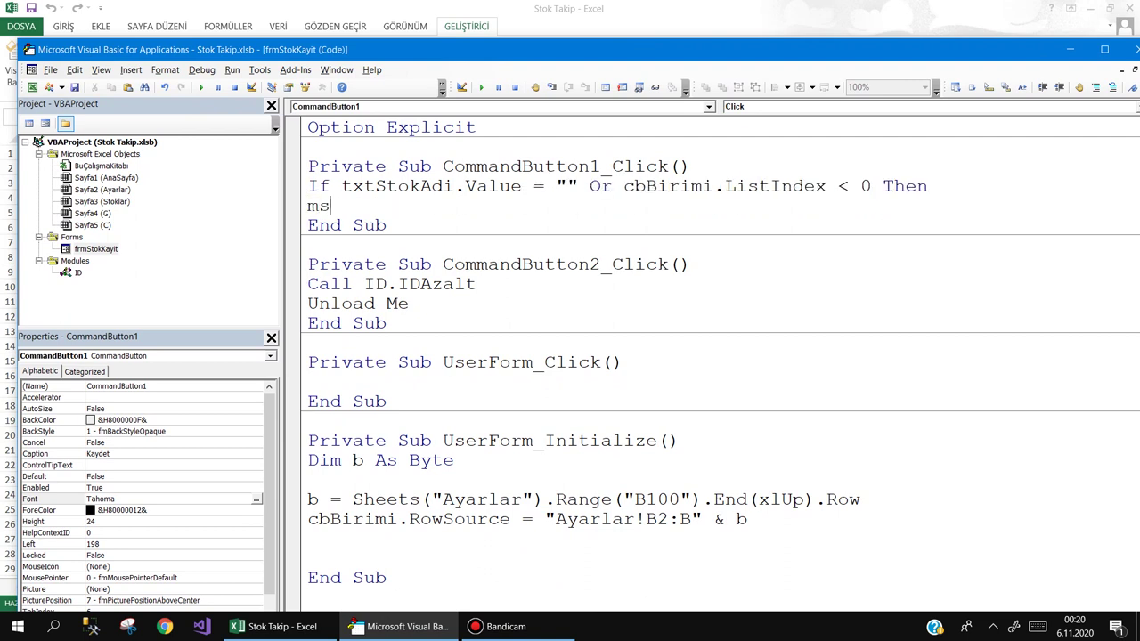
pyautogui.write('g')
pyautogui.hotkey('ctrl', 'space')
pyautogui.write('"')
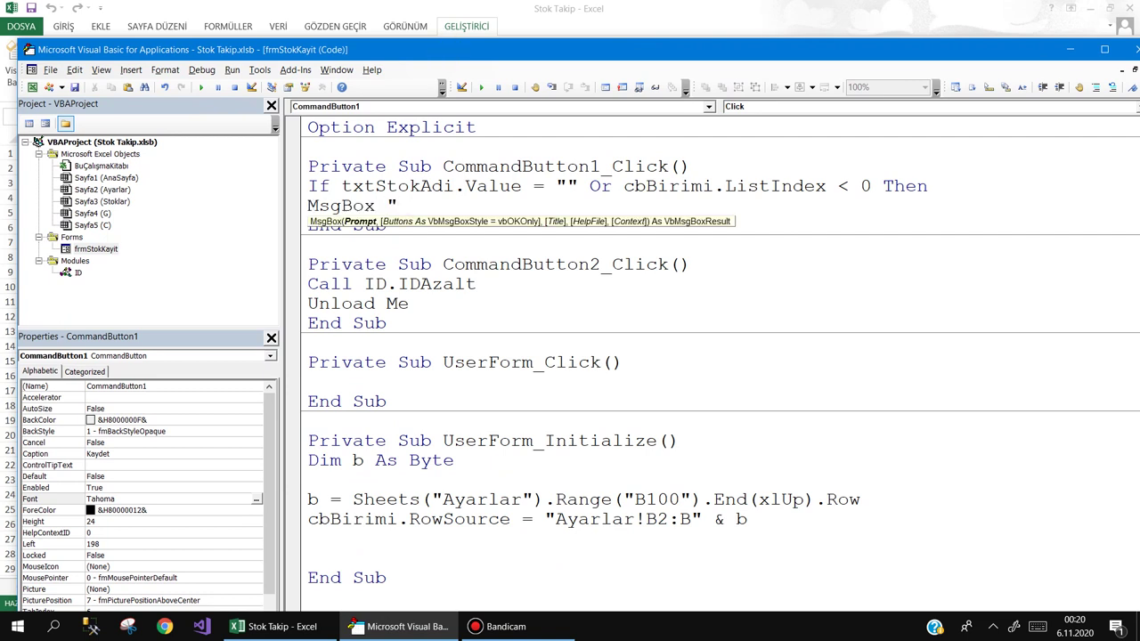
pyautogui.write(' Bilgiler ')
pyautogui.write('Eksik ')
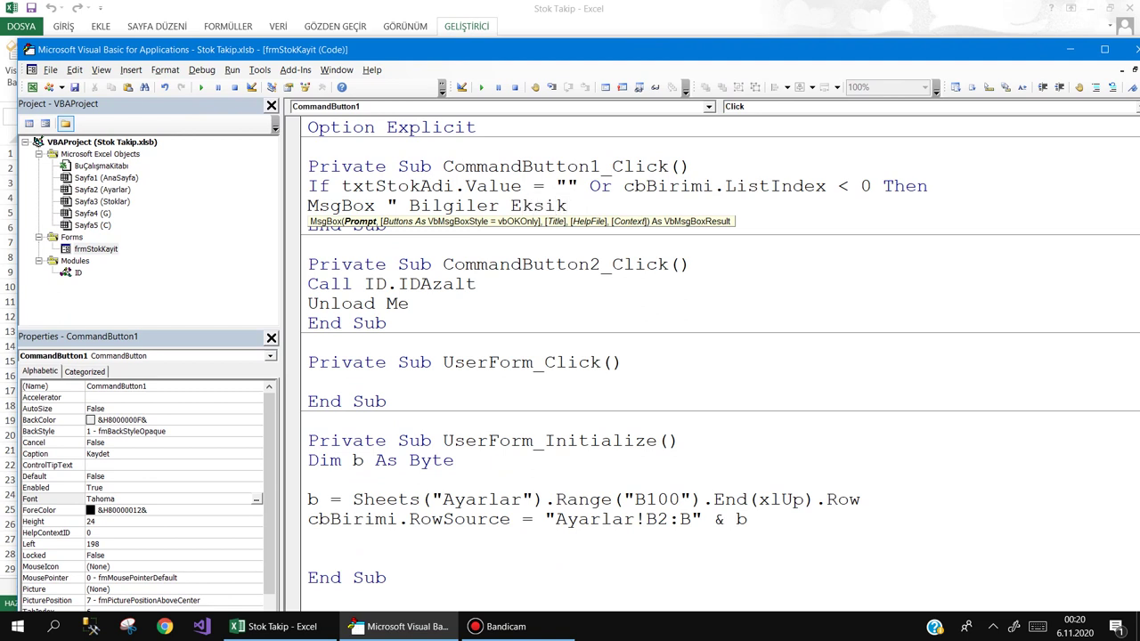
pyautogui.write('!!!')
pyautogui.write('!"')
pyautogui.write(' & ')
pyautogui.write('vbn')
pyautogui.hotkey('ctrl', 'space')
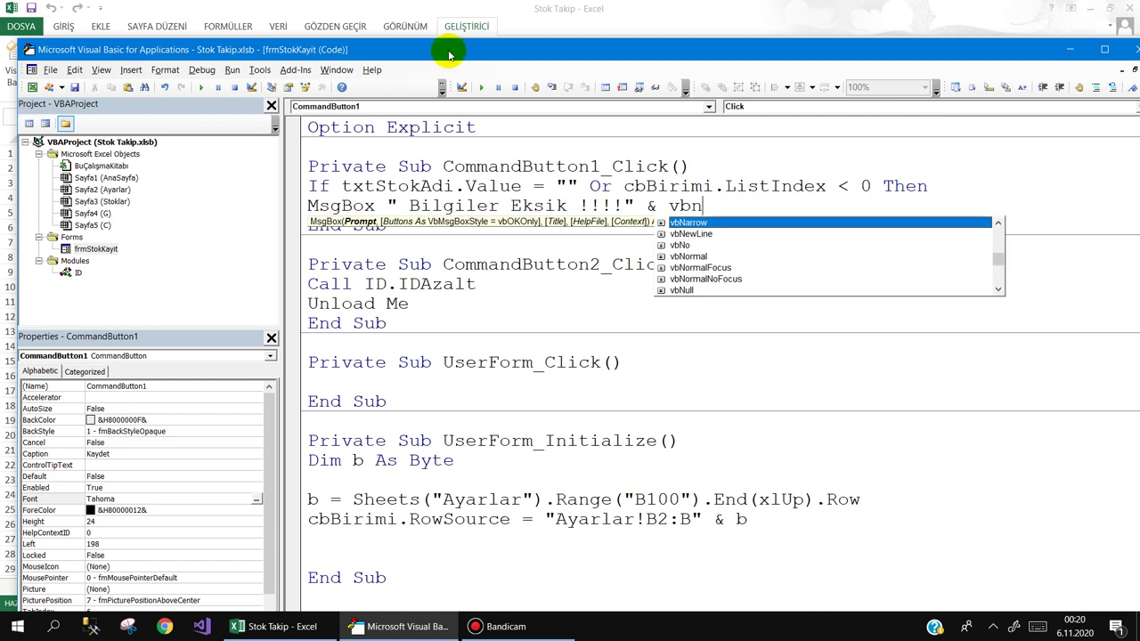
pyautogui.press('Down')
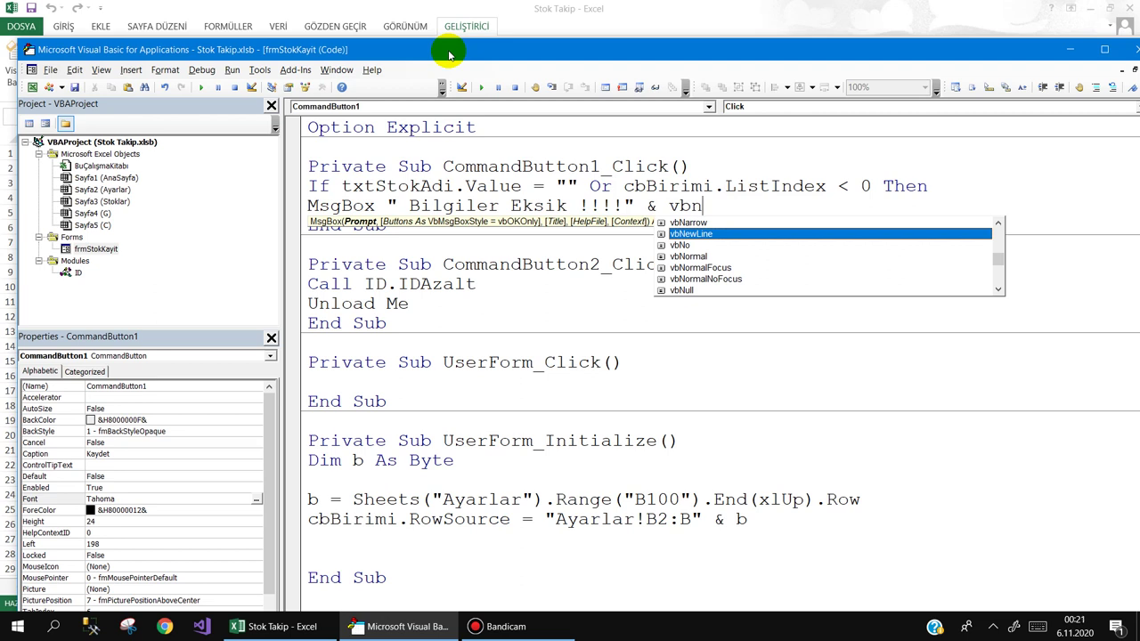
pyautogui.press('space')
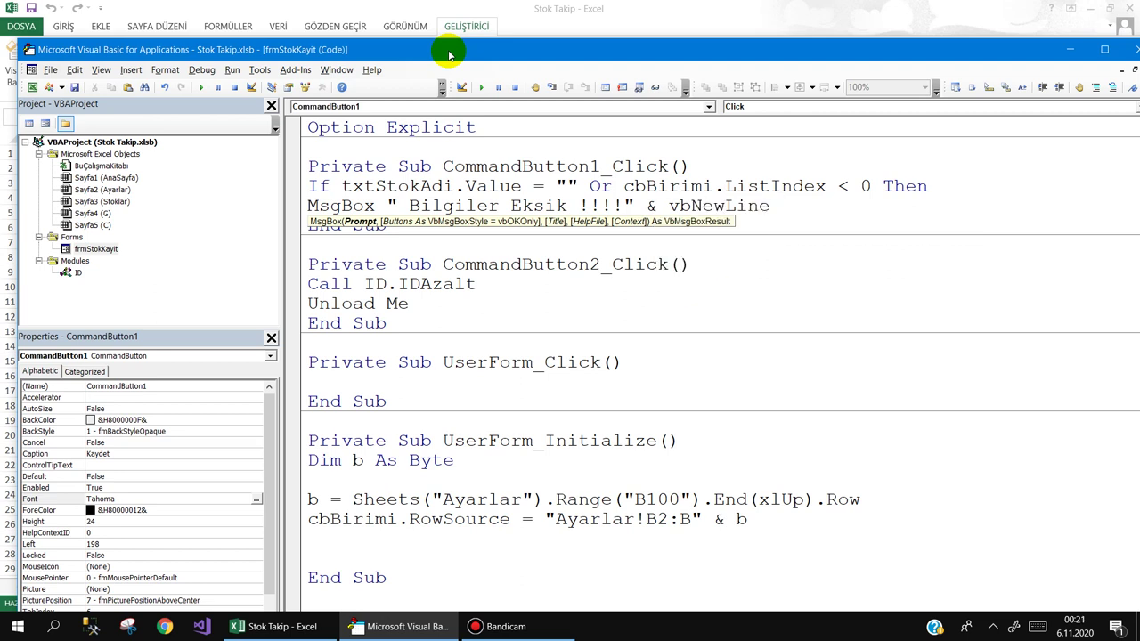
pyautogui.write(' & " ')
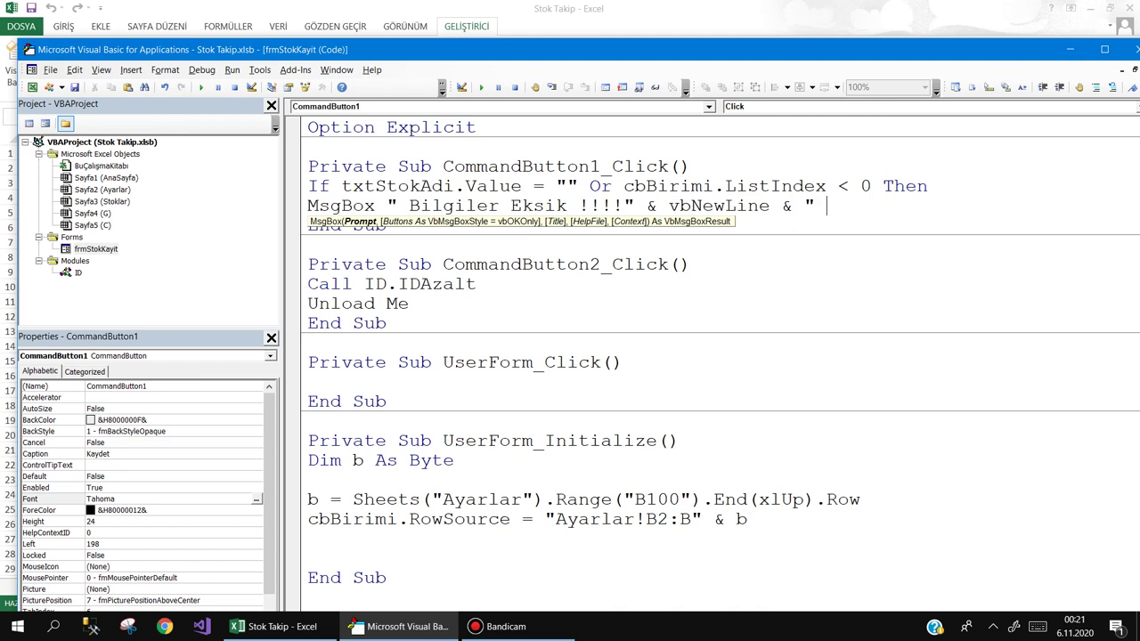
pyautogui.write('Lü')
pyautogui.write('tfen Sto')
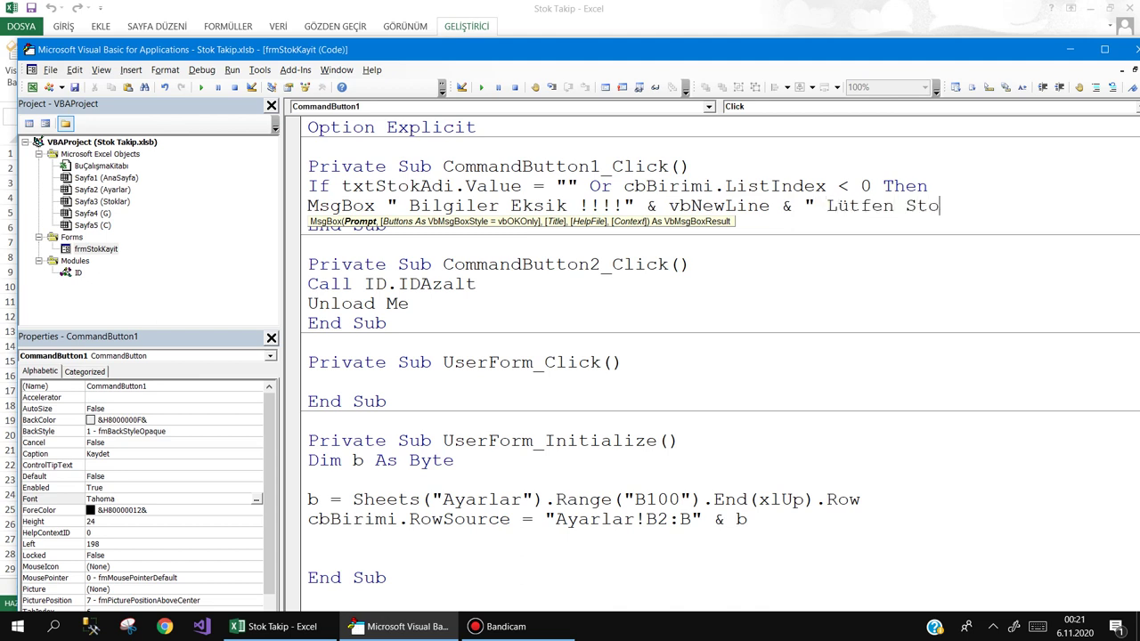
pyautogui.write('k adı ')
pyautogui.write('ve Biri')
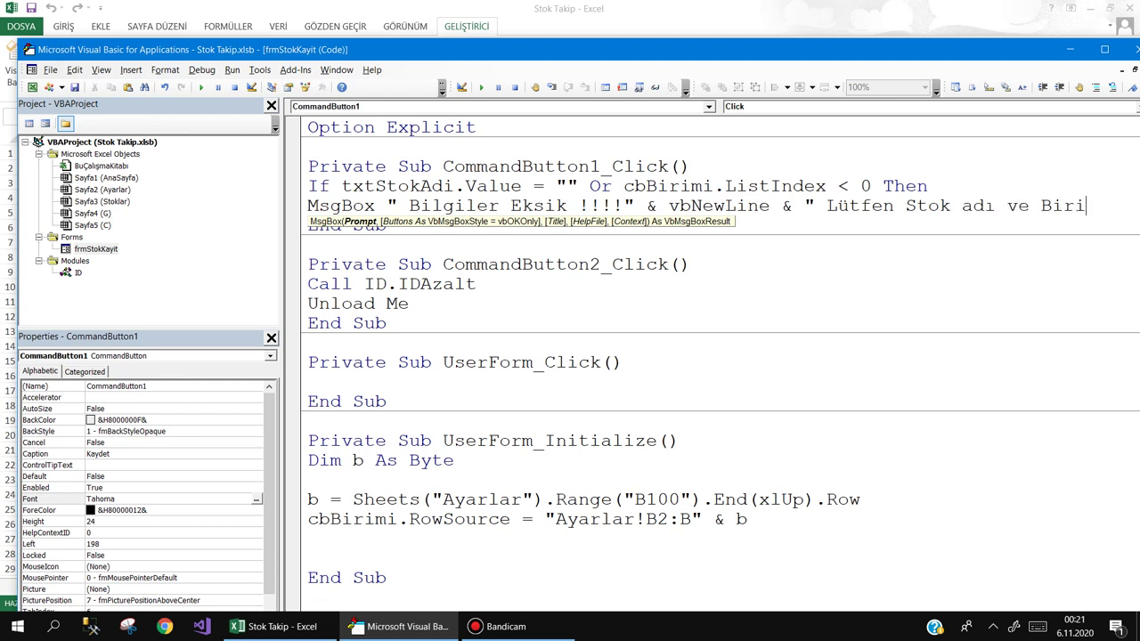
pyautogui.write('mini')
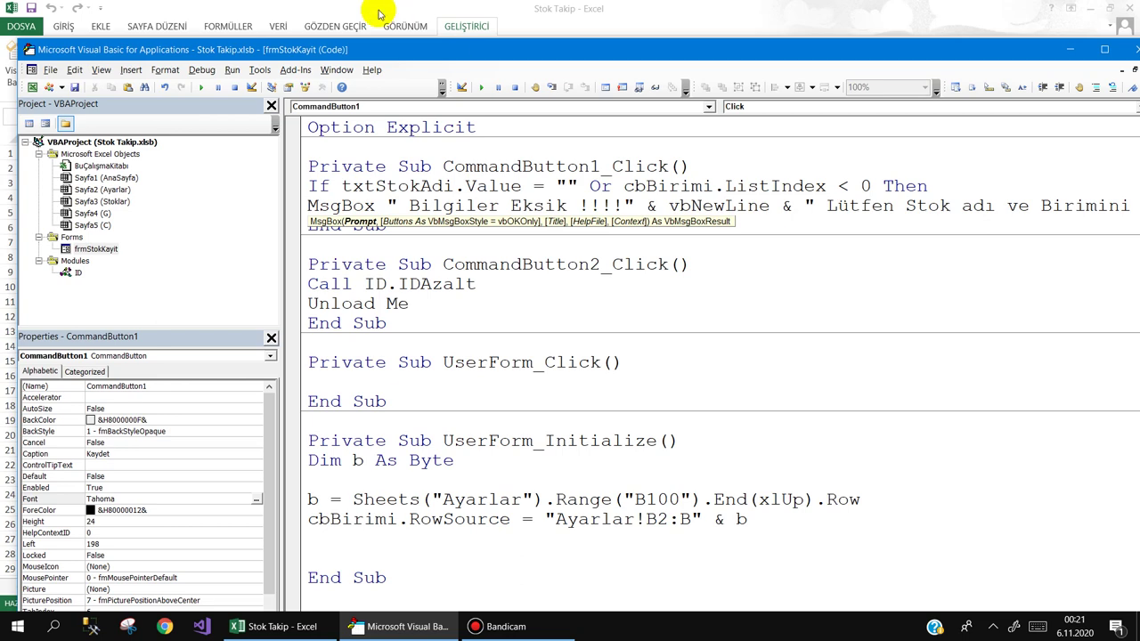
# Maximize the code window and append & vbNewLine & " boş geçmeyiniz. to the message
pyautogui.doubleClick(451, 49)
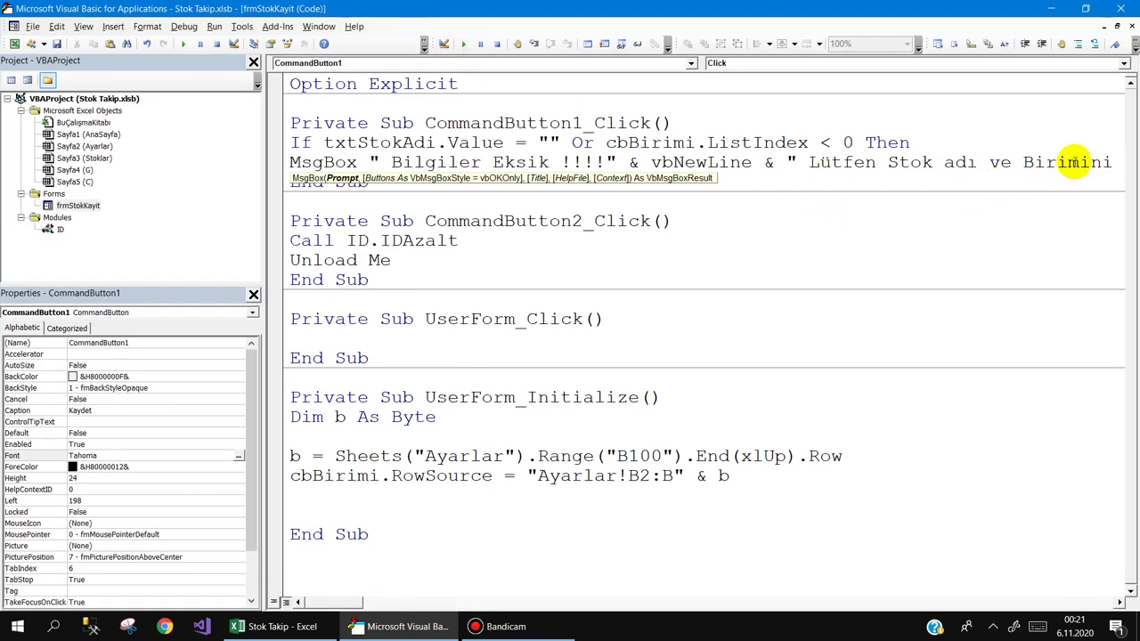
pyautogui.write('" ')
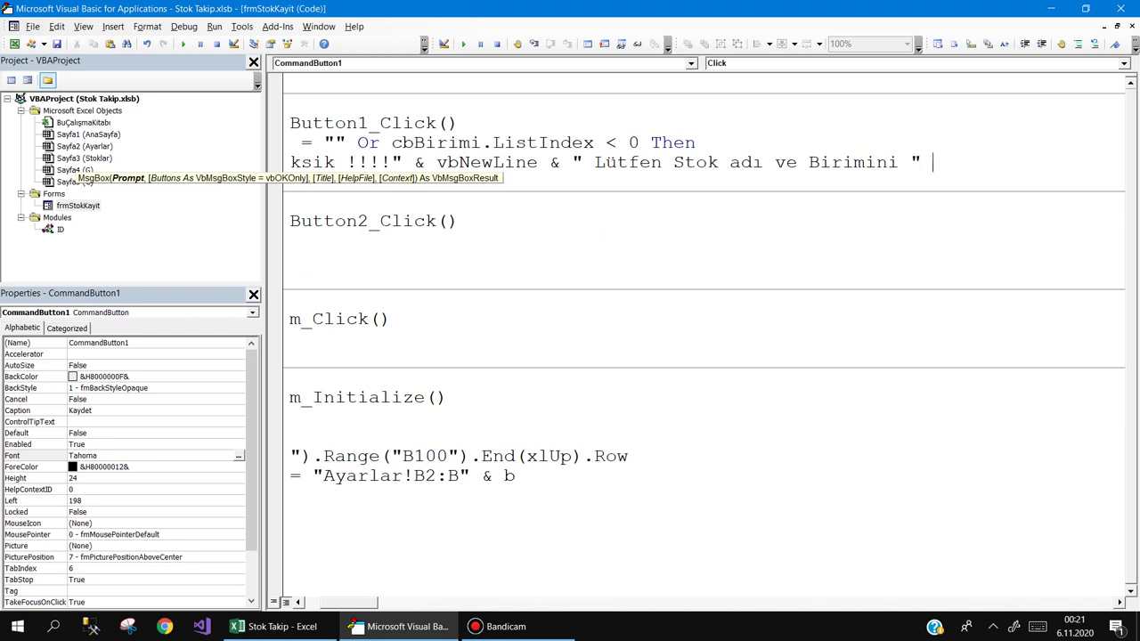
pyautogui.write('& ')
pyautogui.write('vbn')
pyautogui.hotkey('ctrl', 'space')
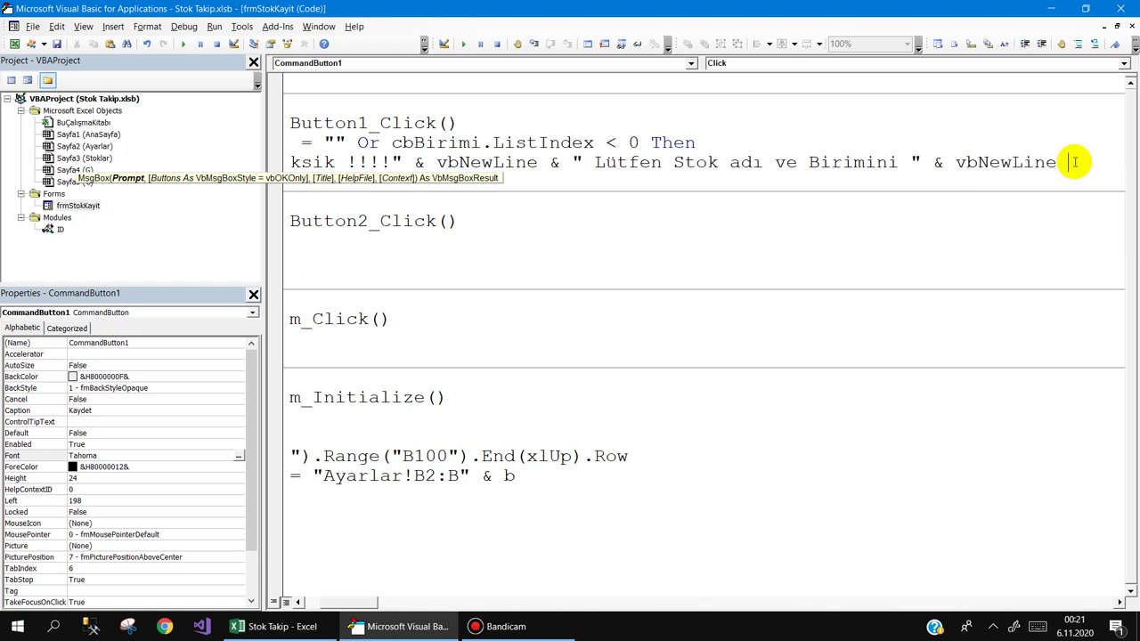
pyautogui.write('& ')
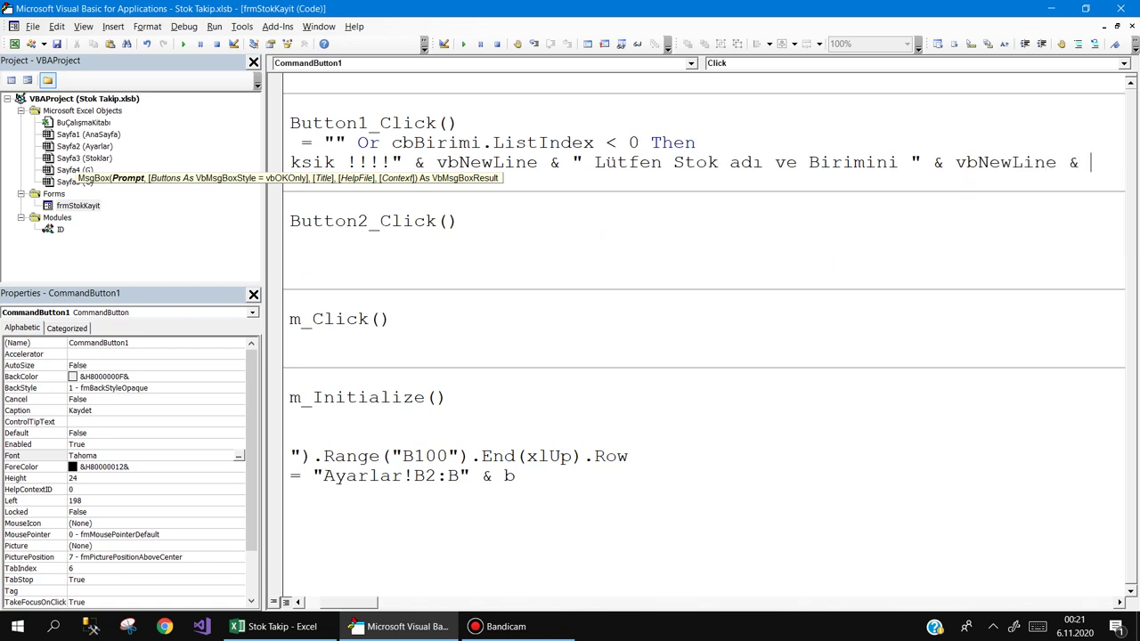
pyautogui.write('" ')
pyautogui.write('b')
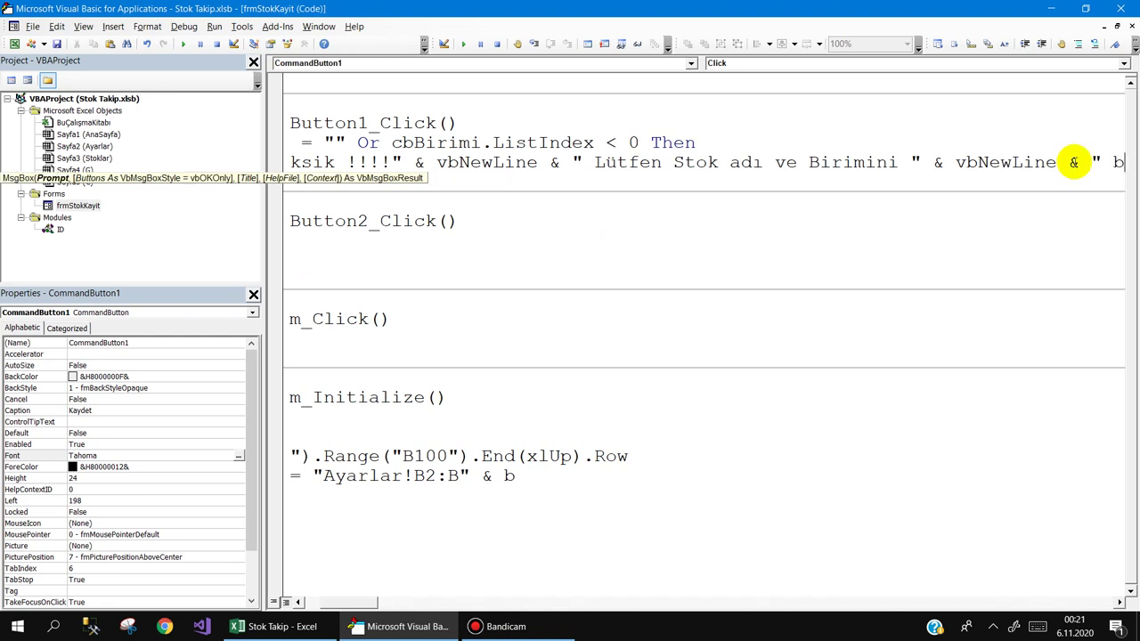
pyautogui.write('oş geçme')
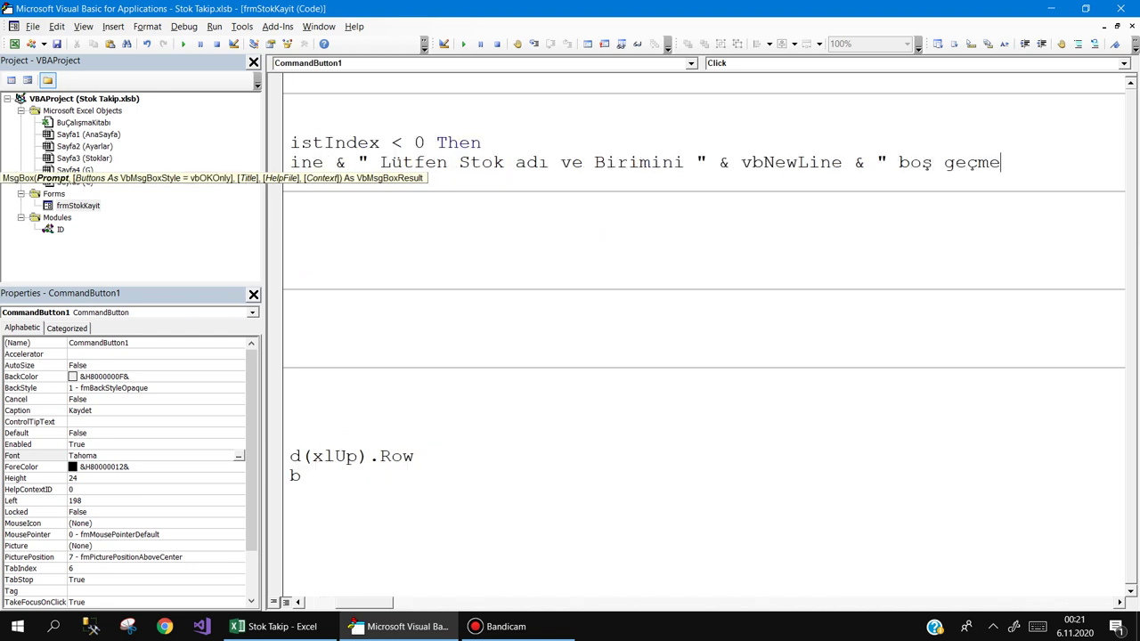
pyautogui.write('yiniz.')
# Close the check with Exit Sub and End If lines below the MsgBox
pyautogui.press('Return')
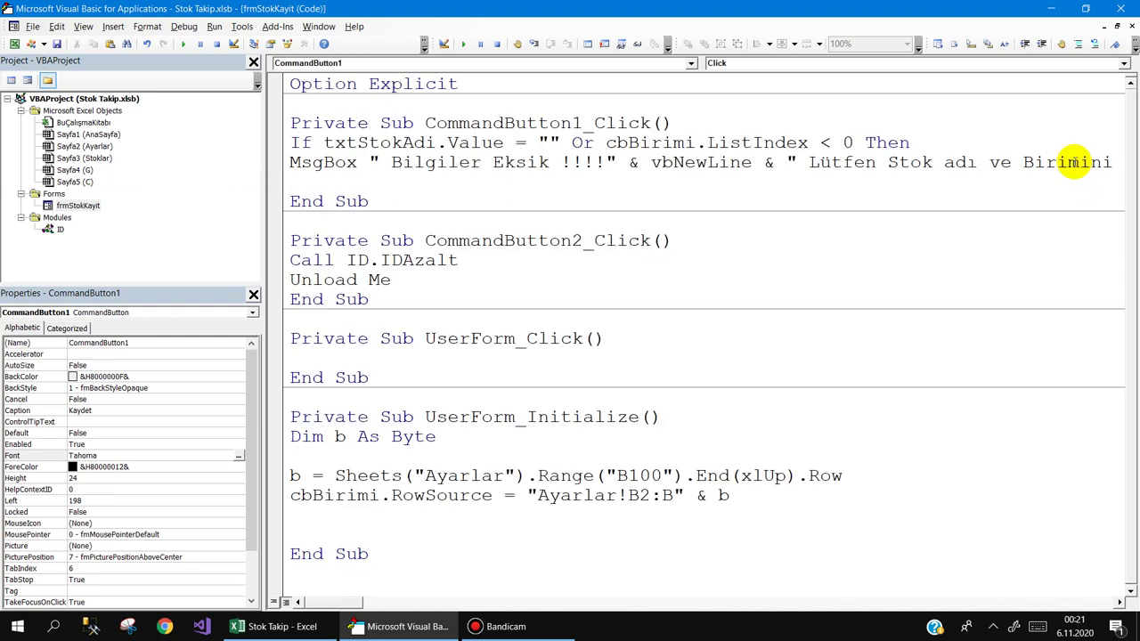
pyautogui.write('exit s')
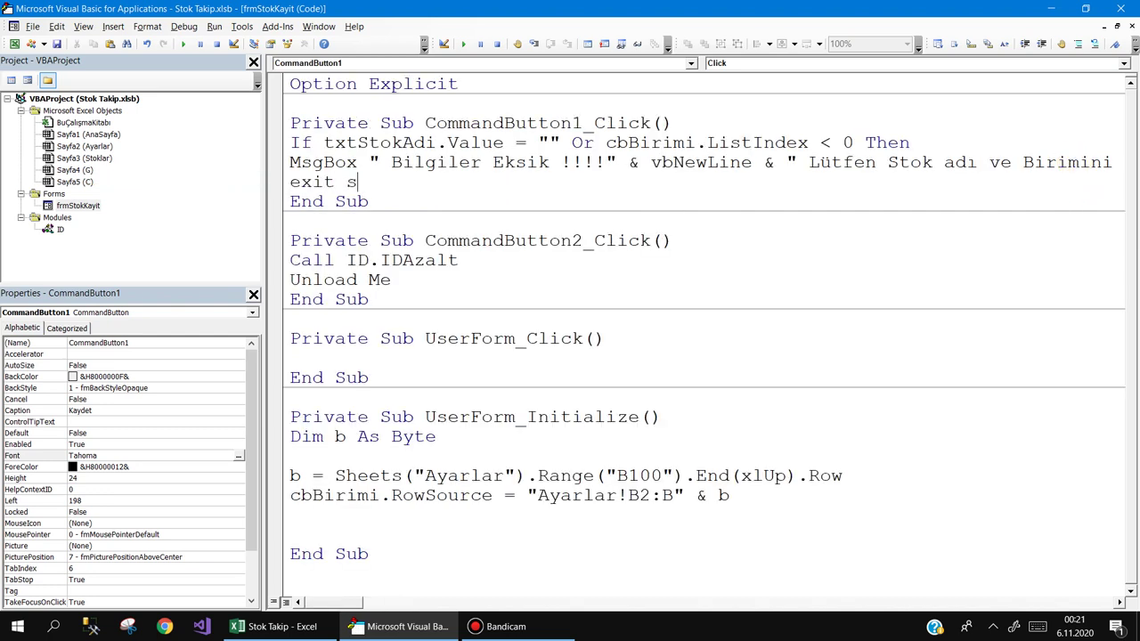
pyautogui.write('ub')
pyautogui.press('Return')
pyautogui.write('end i')
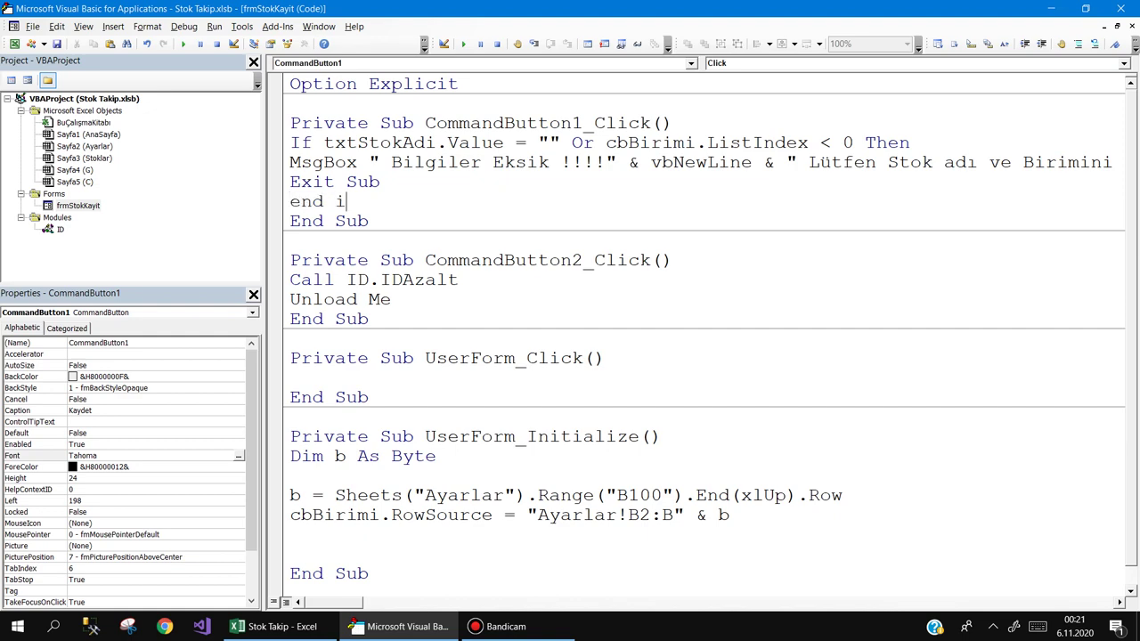
pyautogui.write('f')
pyautogui.press('Down')
# Open the Stok Tanımlama form and test Kaydet with only Stok Adı filled
pyautogui.click(306, 627)
pyautogui.click(102, 417)
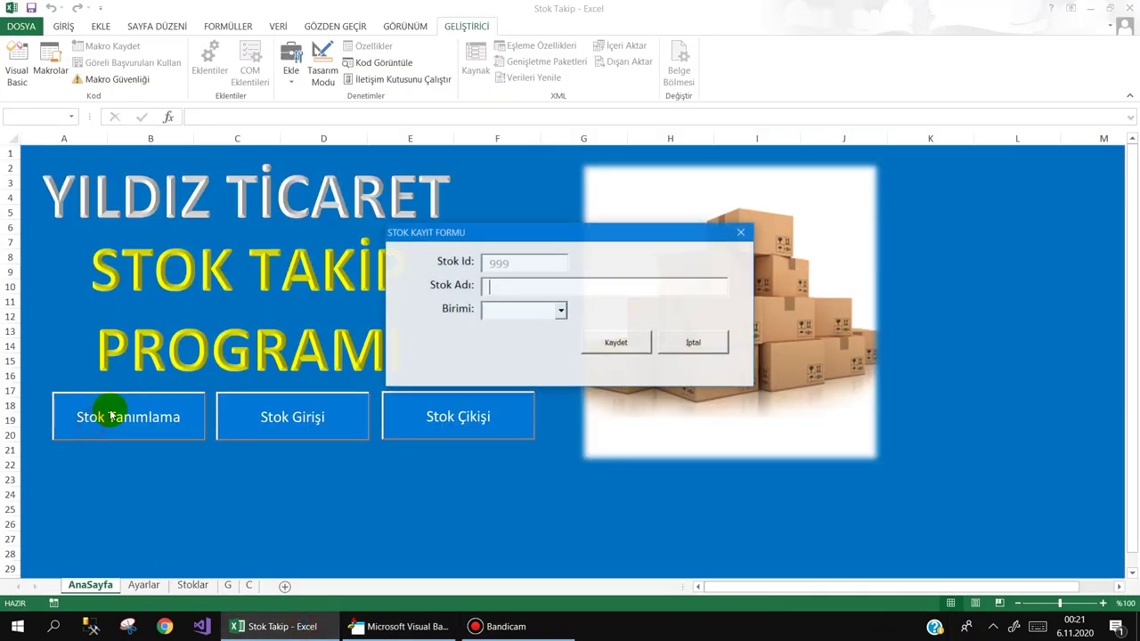
pyautogui.write('gs')
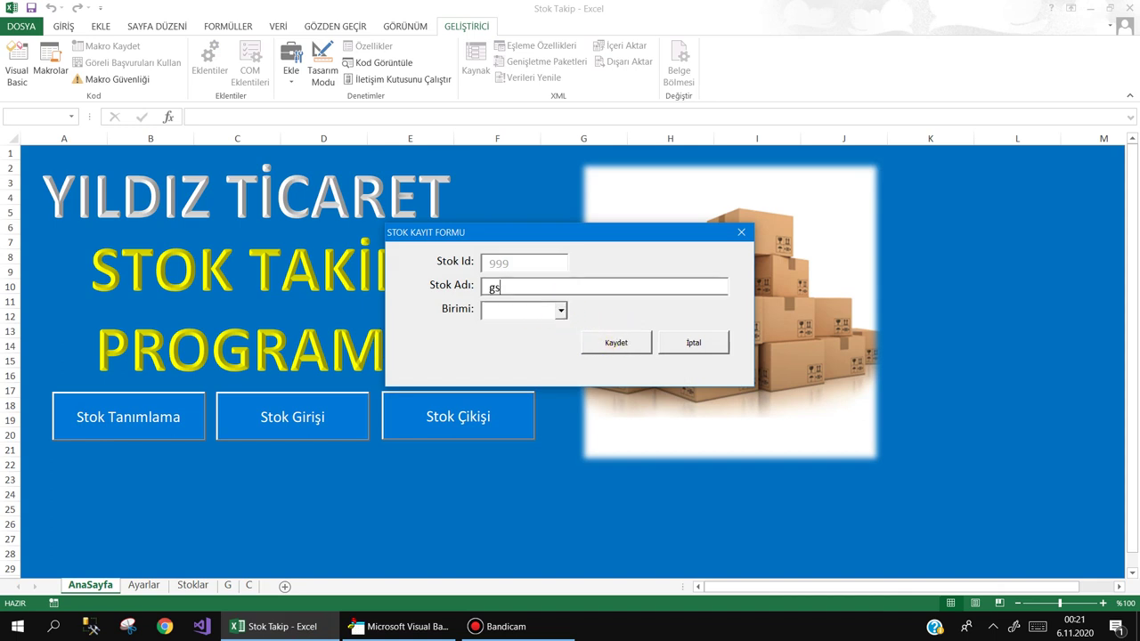
pyautogui.write('dfg')
pyautogui.click(604, 344)
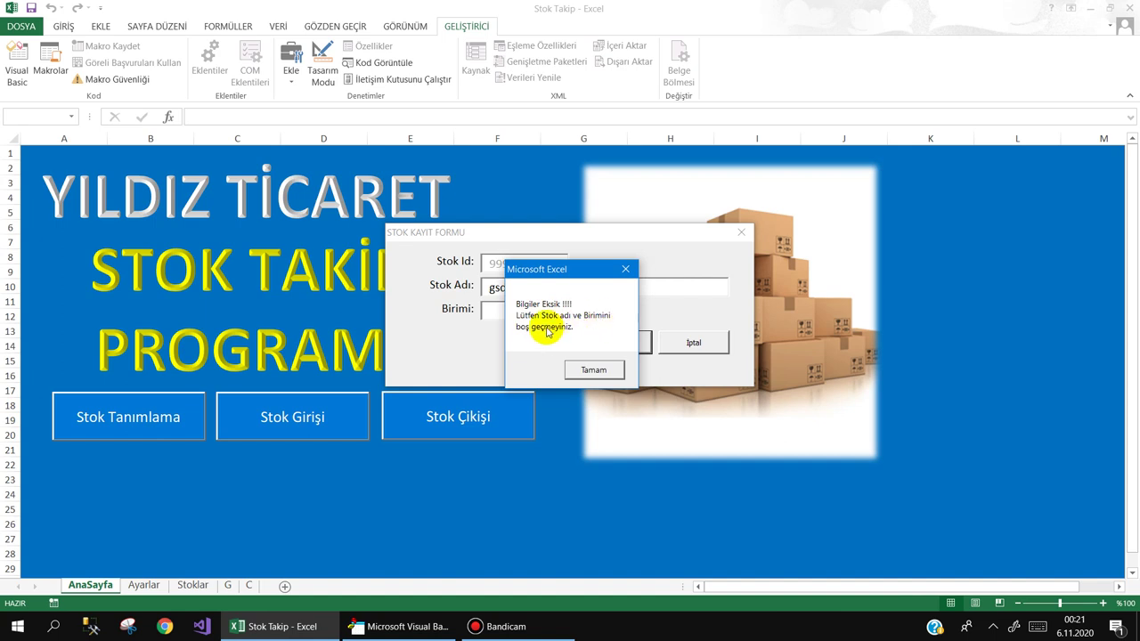
pyautogui.click(595, 371)
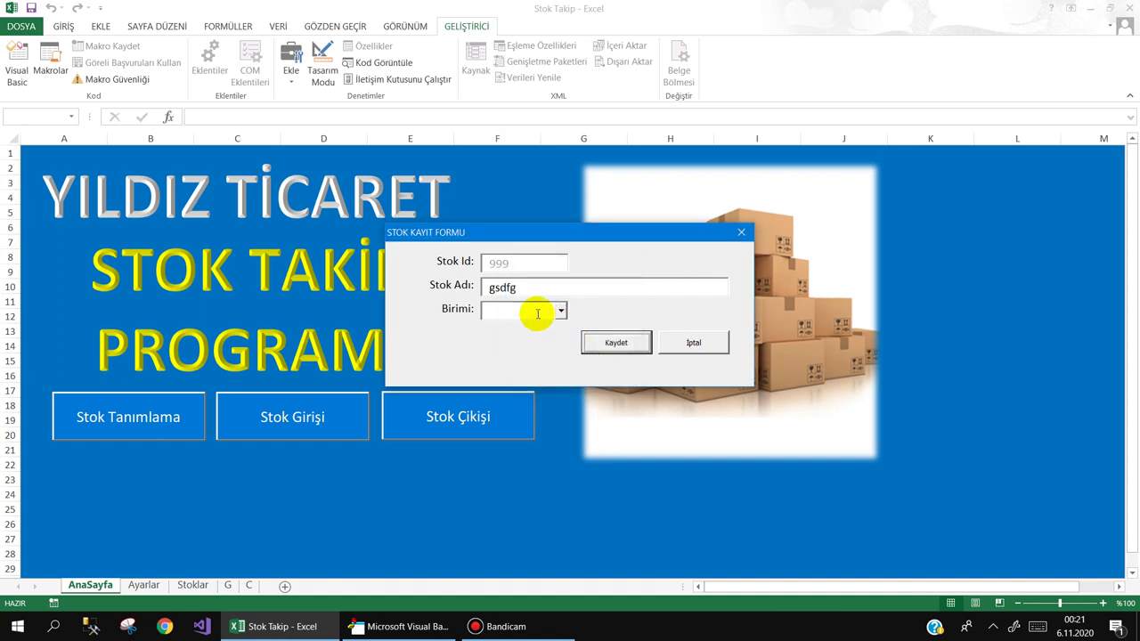
# Clear Stok Adı, set Birimi to Kg, and test Kaydet again
pyautogui.moveTo(536, 292); pyautogui.dragTo(415, 295)
pyautogui.press('BackSpace')
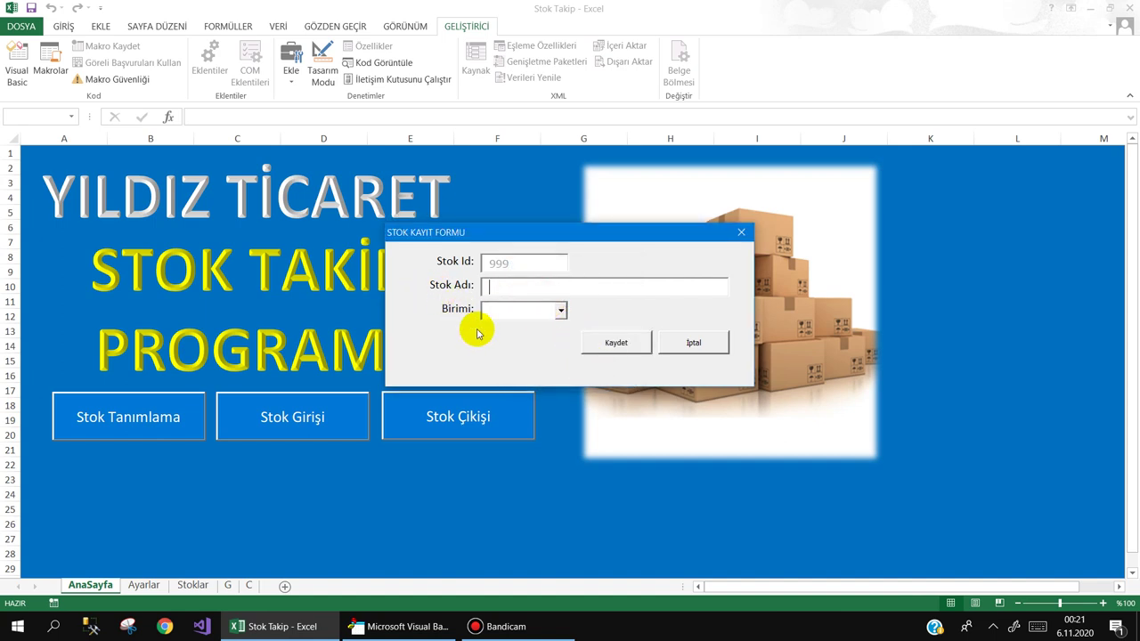
pyautogui.click(561, 310)
pyautogui.click(537, 346)
pyautogui.click(613, 341)
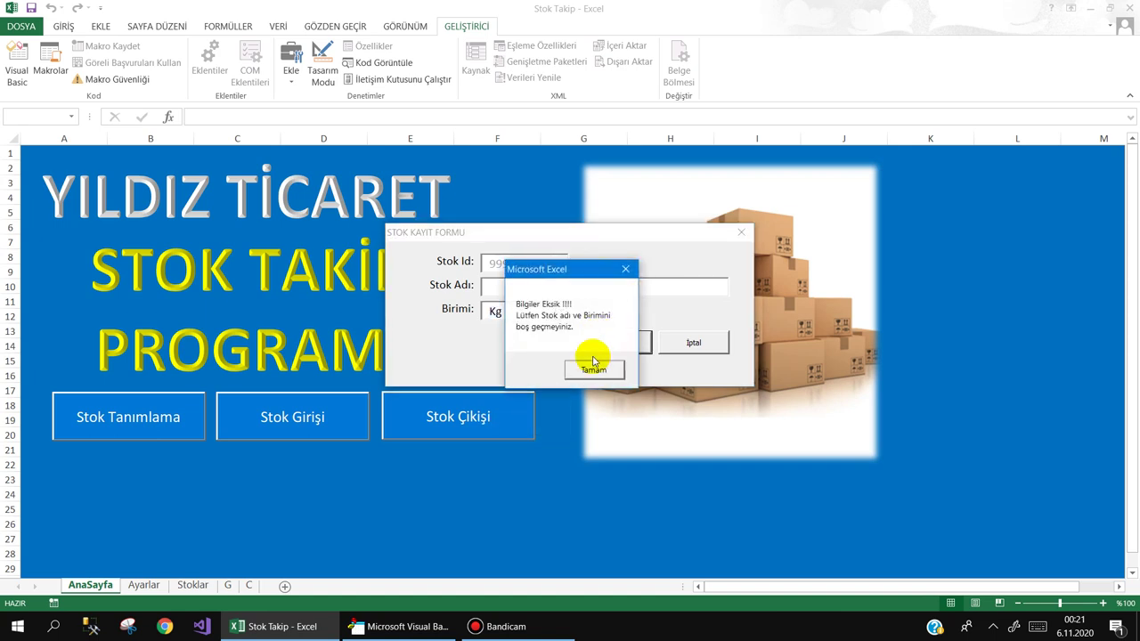
pyautogui.click(592, 361)
# Save with both Stok Adı and Birimi filled, close the form with İptal, and return to VBA
pyautogui.click(538, 288)
pyautogui.write('dfgsdfg')
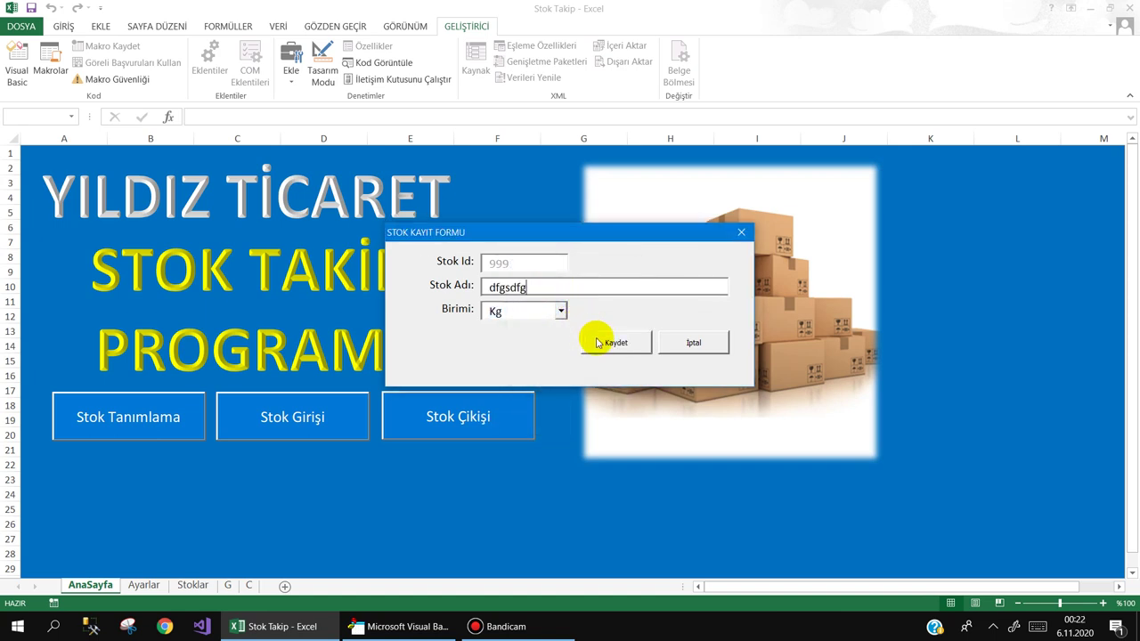
pyautogui.click(599, 336)
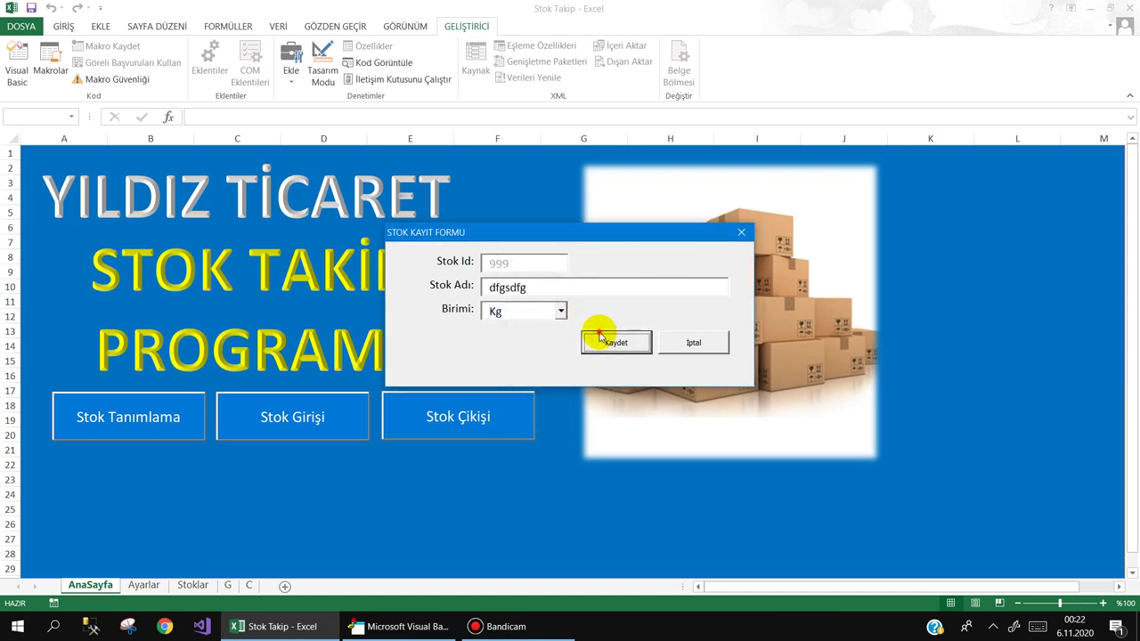
pyautogui.click(688, 342)
pyautogui.click(445, 625)
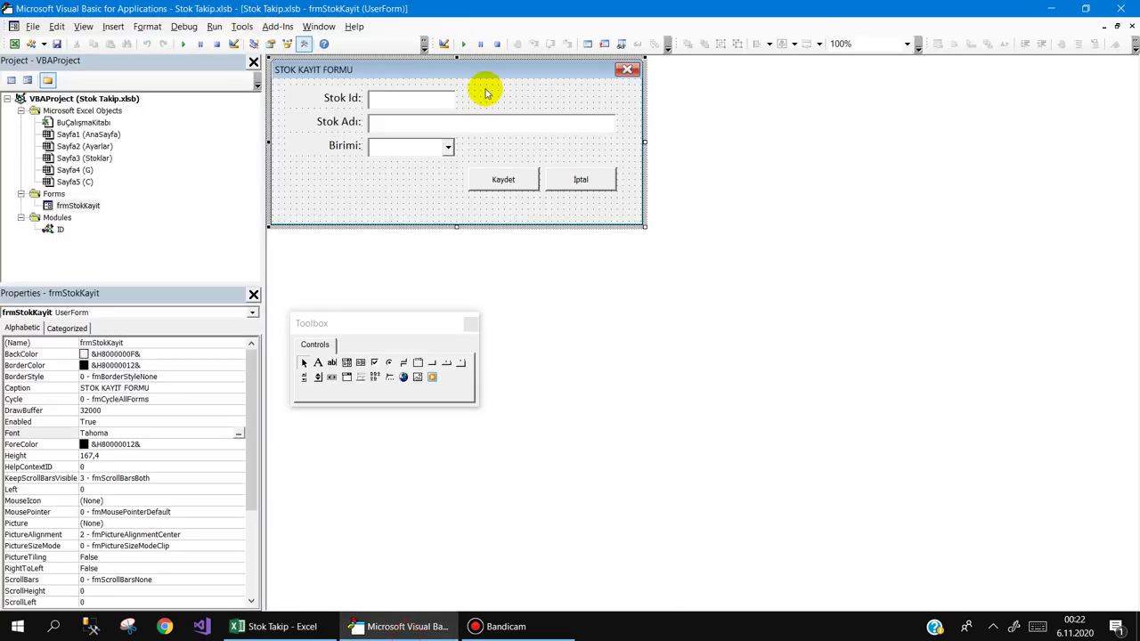
# Open Kaydet's click code, add blank lines after End If, and select the If block
pyautogui.doubleClick(490, 185)
pyautogui.click(374, 182)
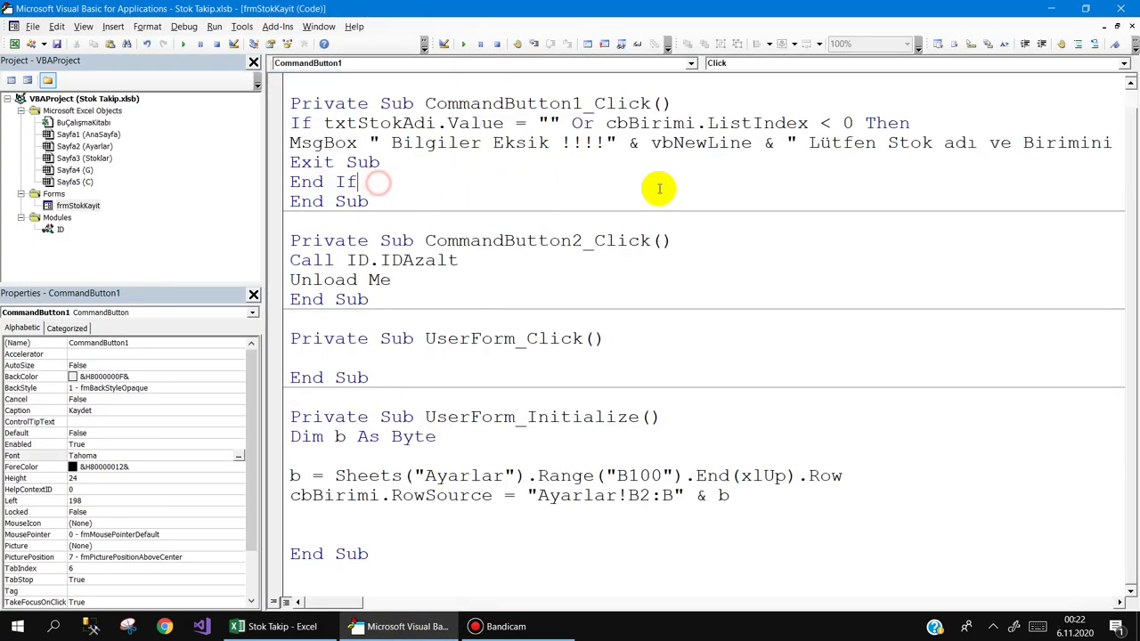
pyautogui.press('Return')
pyautogui.press('Return')
pyautogui.press('Return')
pyautogui.press('Up')
pyautogui.press('Up')
pyautogui.press('Up')
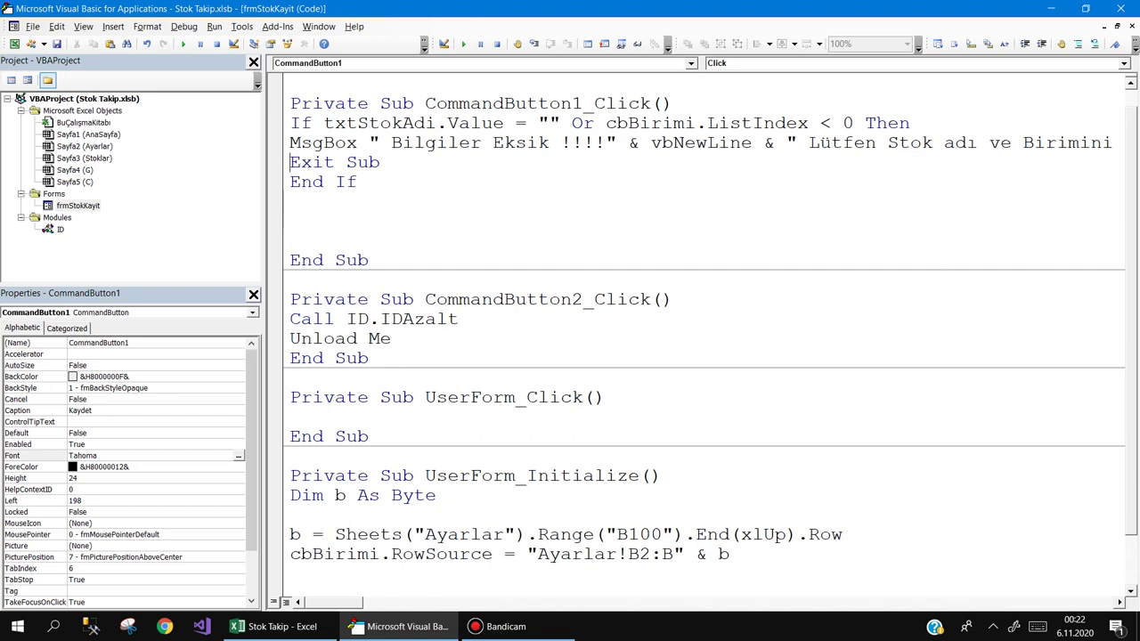
pyautogui.press('Up')
pyautogui.press('Up')
pyautogui.hotkey('shift', 'End')
pyautogui.hotkey('shift', 'Down')
pyautogui.hotkey('shift', 'Down')
pyautogui.hotkey('shift', 'Down')
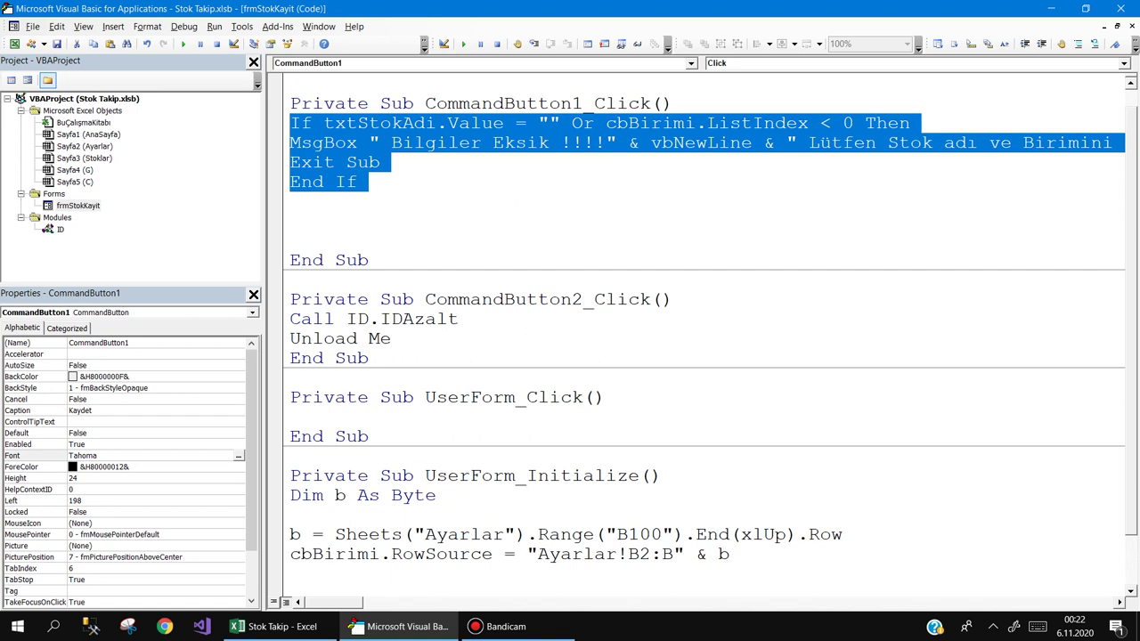
# Delete the stray dots on the empty line below End If
pyautogui.click(291, 201)
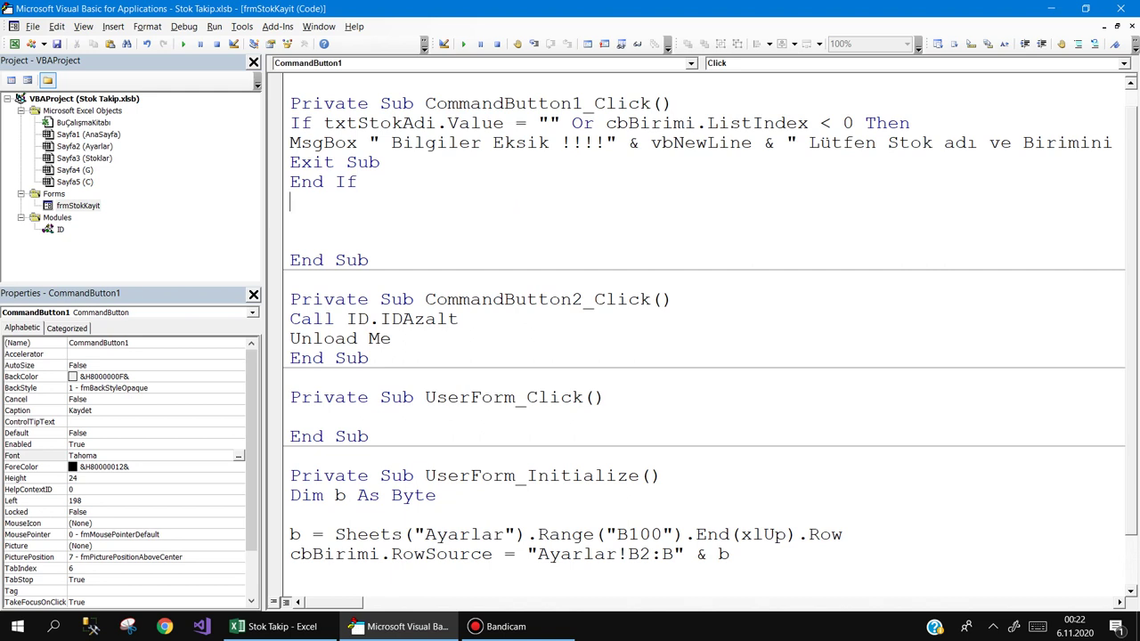
pyautogui.write('.......')
pyautogui.hotkey('shift', 'Home')
pyautogui.press('Delete')
# Insert a blank line above the If validation check in CommandButton1_Click
pyautogui.press('Up')
pyautogui.press('Up')
pyautogui.press('Up')
pyautogui.press('Up')
pyautogui.press('Down')
pyautogui.press('Down')
pyautogui.press('Down')
pyautogui.press('Down')
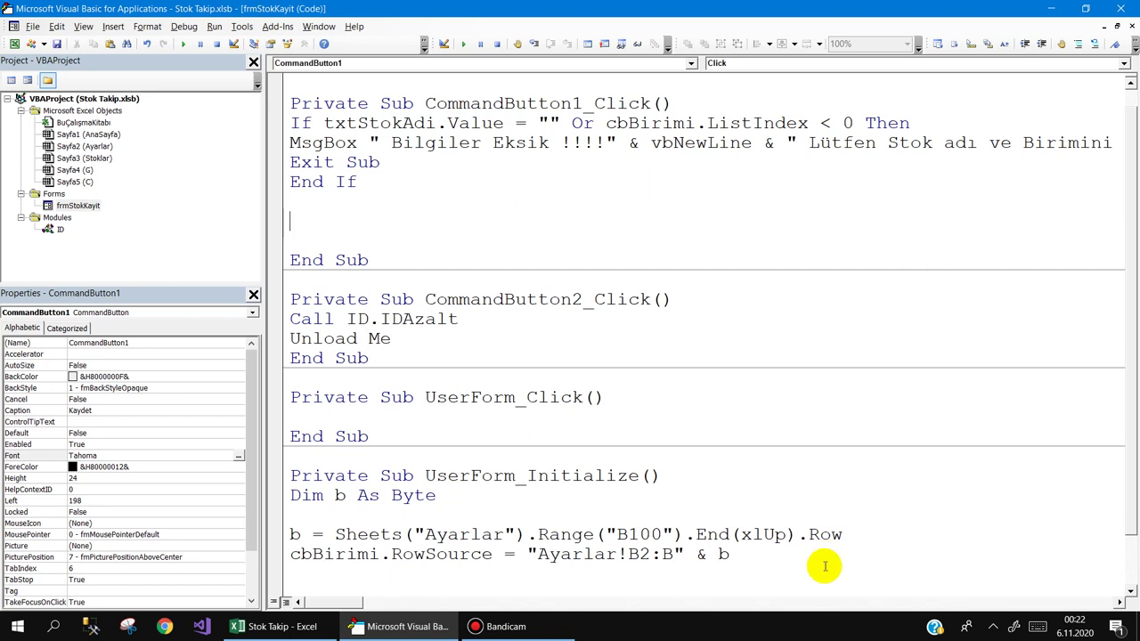
pyautogui.press('Up')
pyautogui.press('Up')
pyautogui.press('Up')
pyautogui.press('Up')
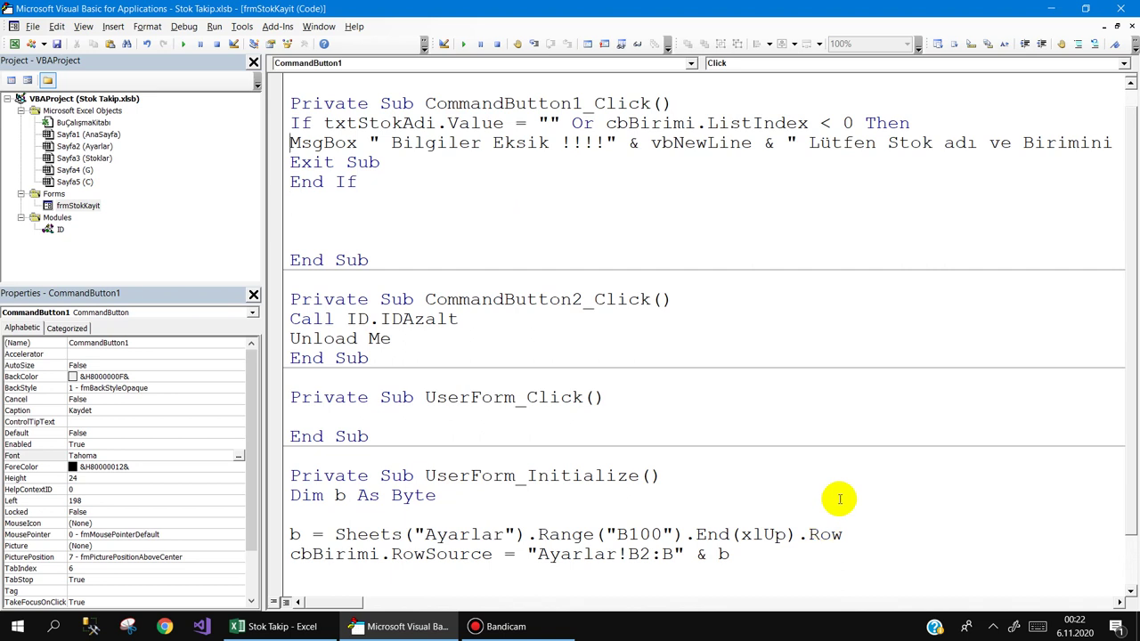
pyautogui.press('Up')
pyautogui.press('Return')
pyautogui.press('Up')
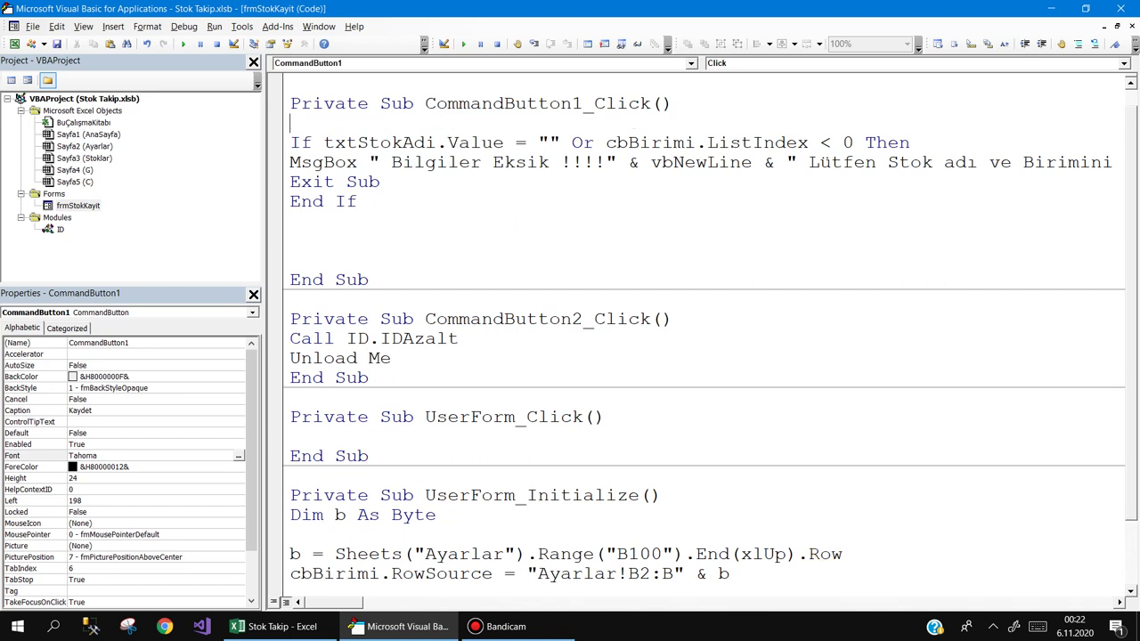
# Declare Dim stok As Worksheet at the top of the procedure
pyautogui.write('dim ')
pyautogui.write('stok ')
pyautogui.write('as wor')
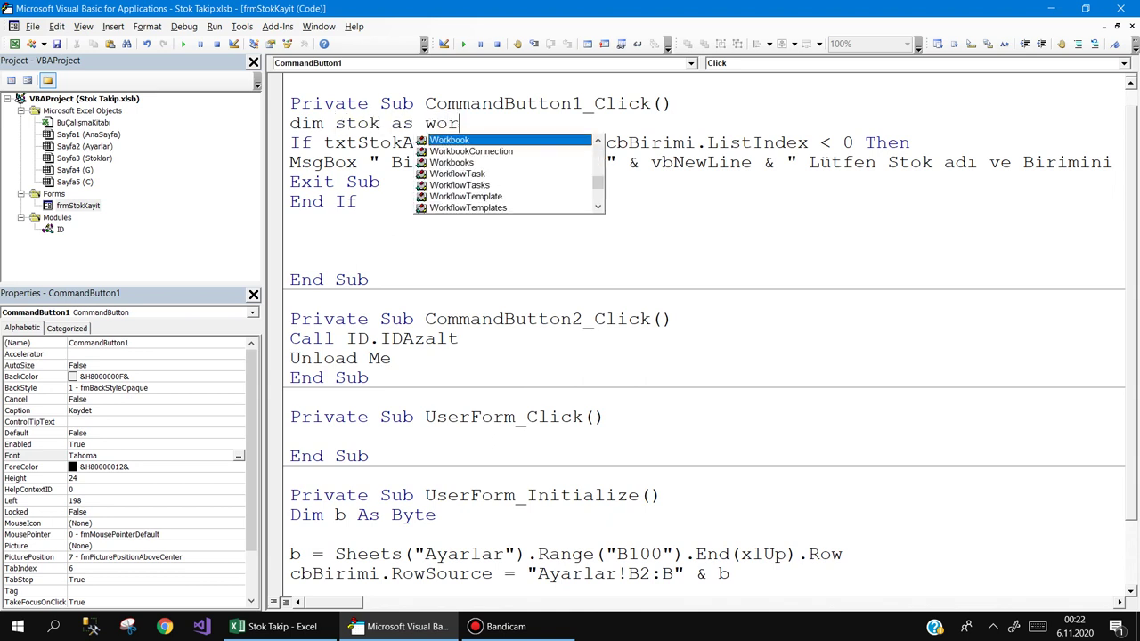
pyautogui.write('s')
pyautogui.press('BackSpace')
pyautogui.write('k a')
pyautogui.write('sheet')
pyautogui.press('Return')
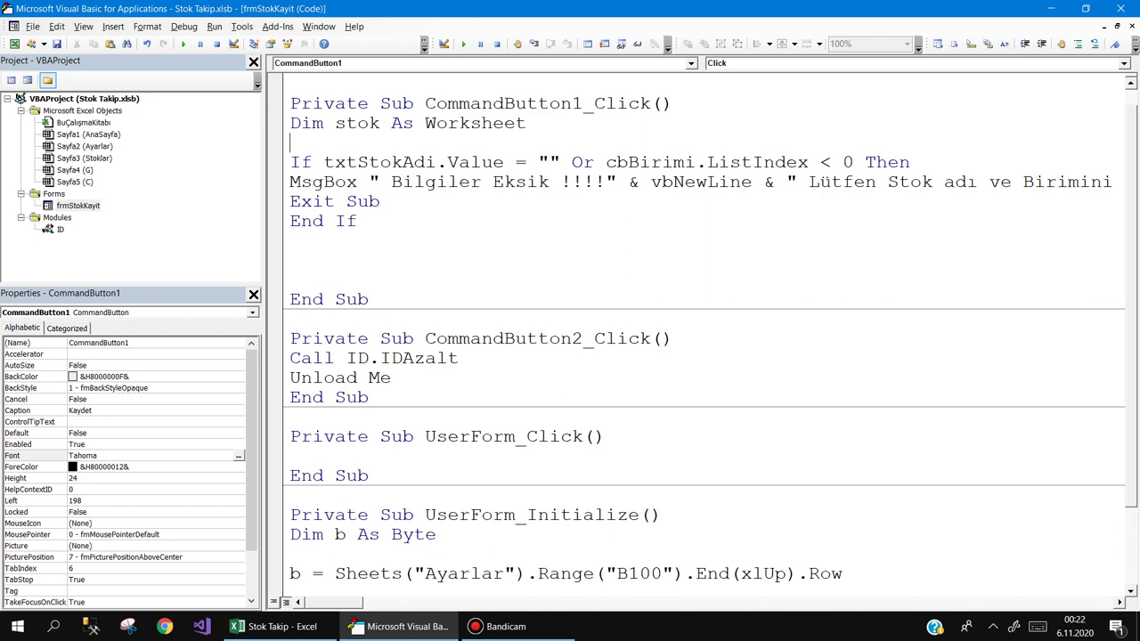
# Add Set stok = Sheets("Stoklar") on the next line
pyautogui.write('set s')
pyautogui.write('tok=')
pyautogui.write('she')
pyautogui.hotkey('ctrl', 'space')
pyautogui.write('(')
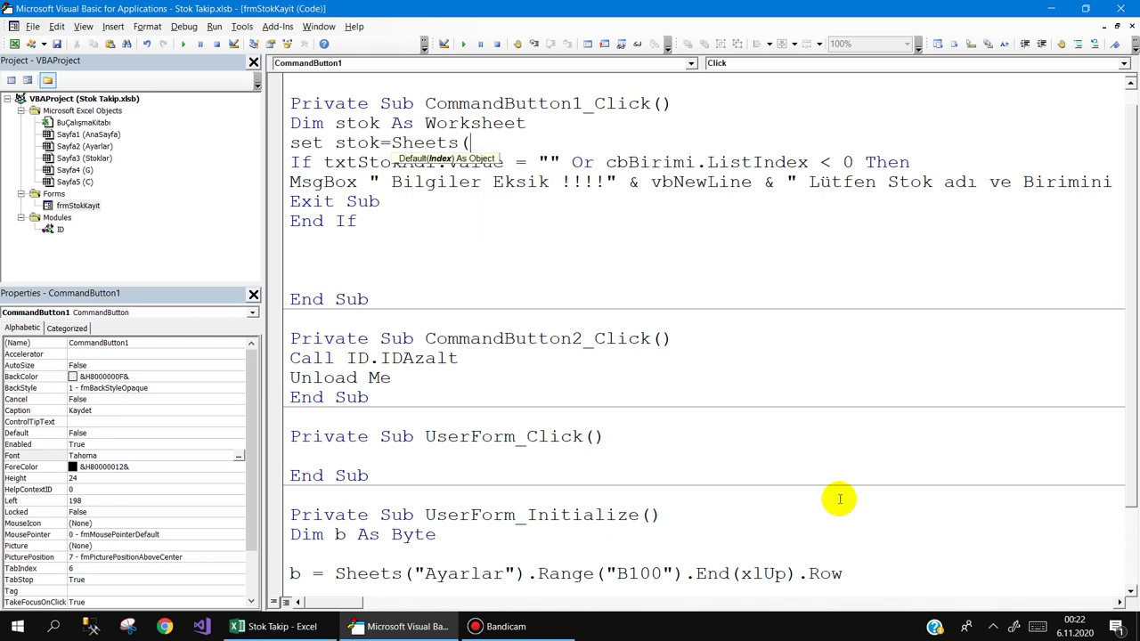
pyautogui.write('"Stoklar"')
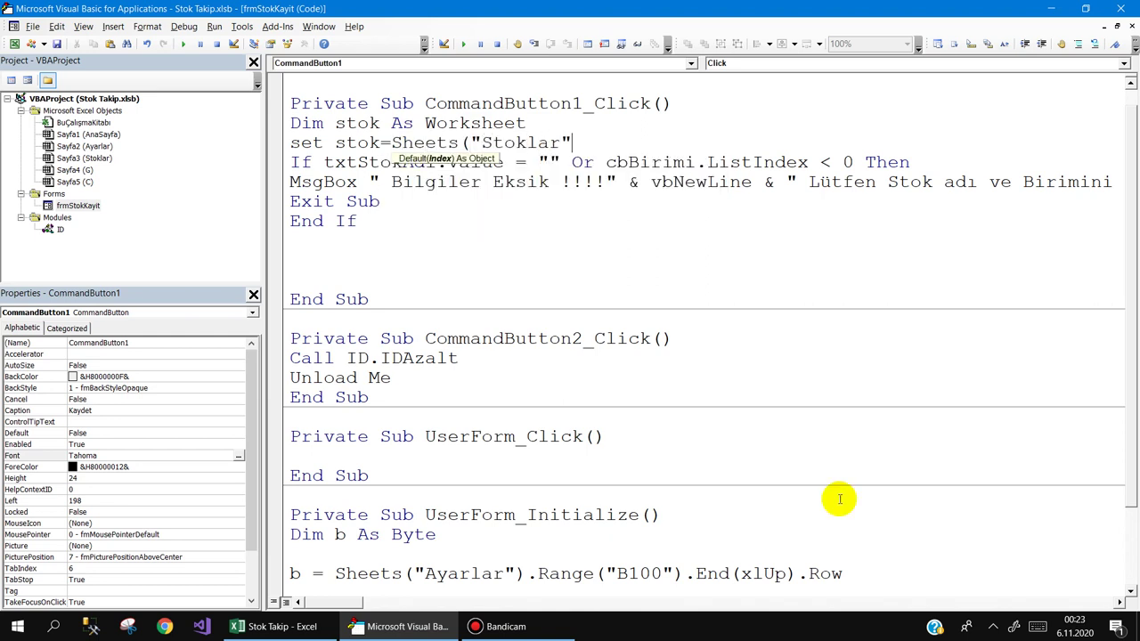
pyautogui.write(')')
pyautogui.press('Down')
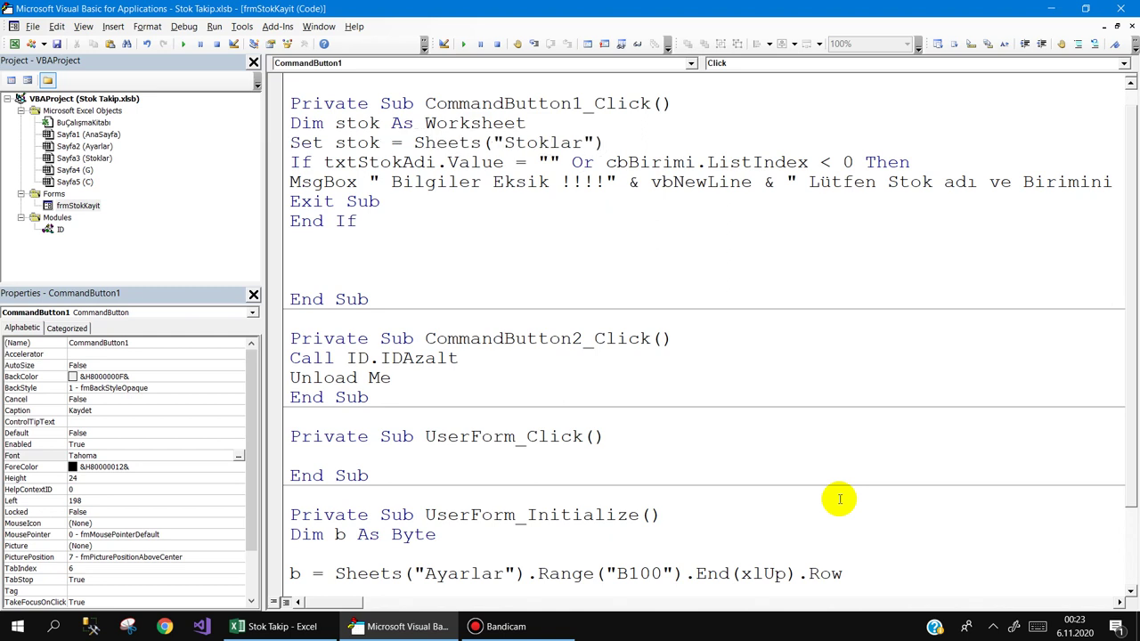
pyautogui.press('Down')
pyautogui.press('Down')
pyautogui.press('Down')
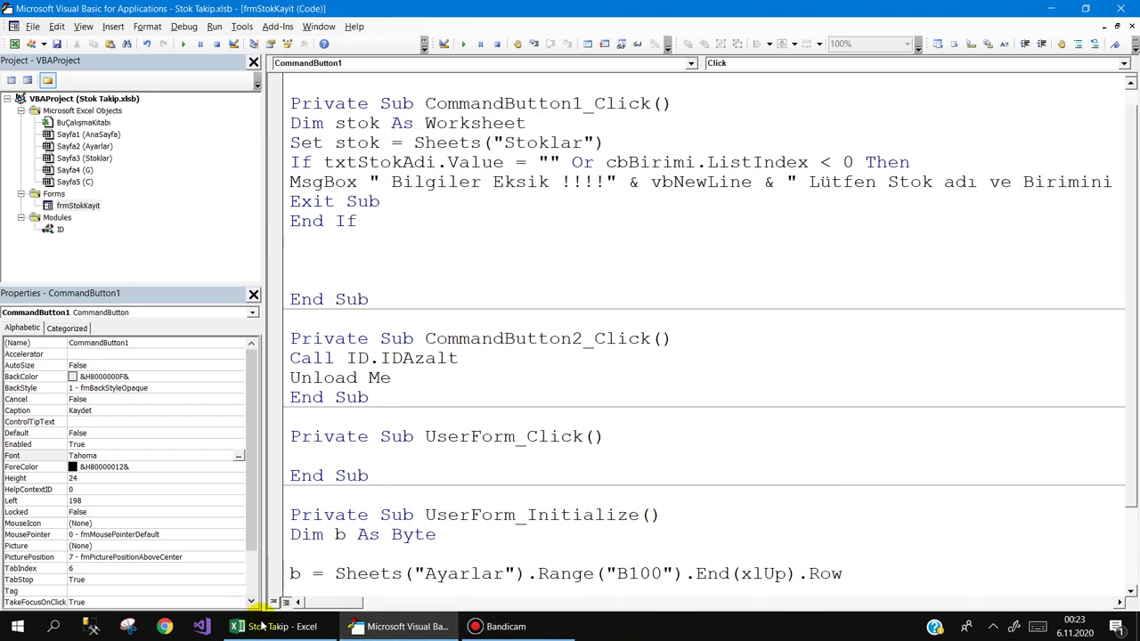
# Look over the Stoklar sheet's stock table in Excel
pyautogui.click(257, 626)
pyautogui.click(193, 585)
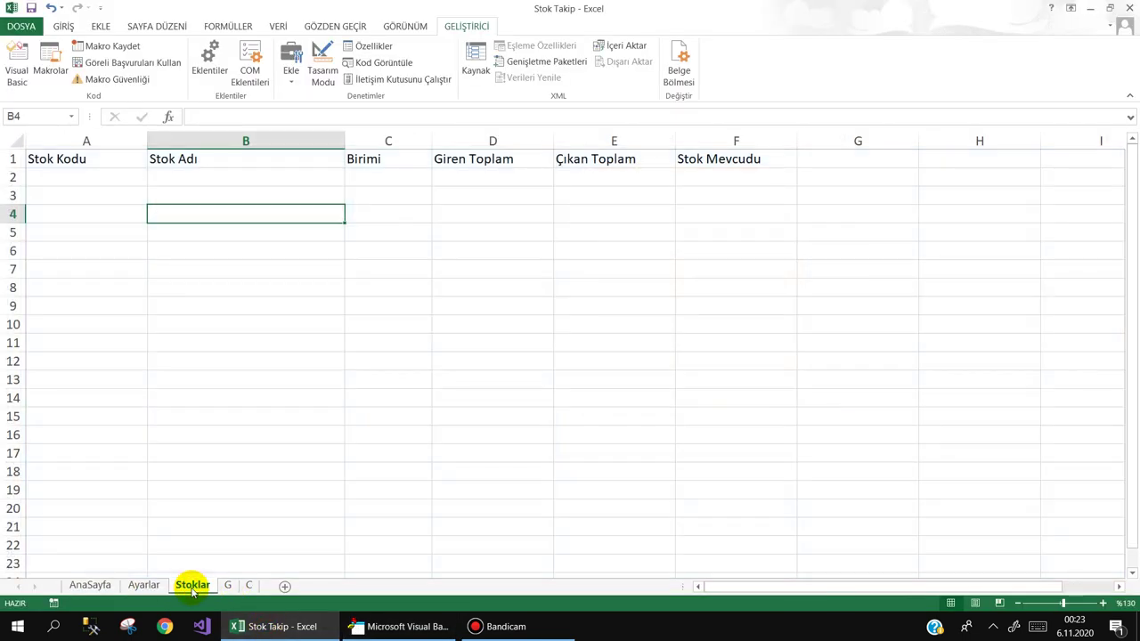
pyautogui.click(392, 628)
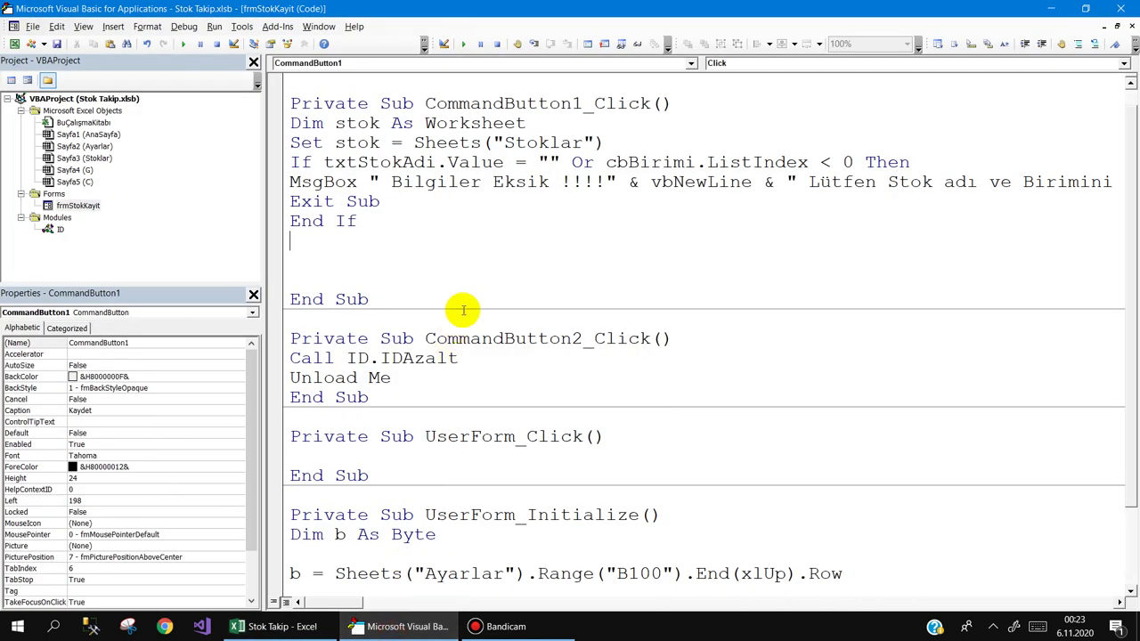
# Add stok.Rows(2).Insert on the line below End If
pyautogui.write('stok.')
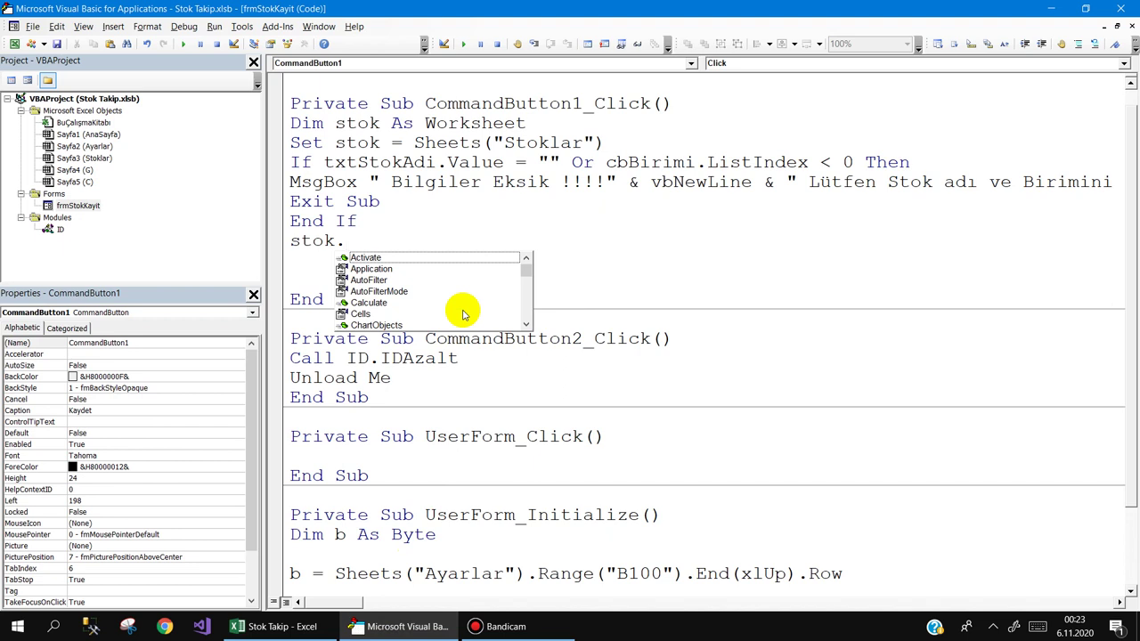
pyautogui.write('row')
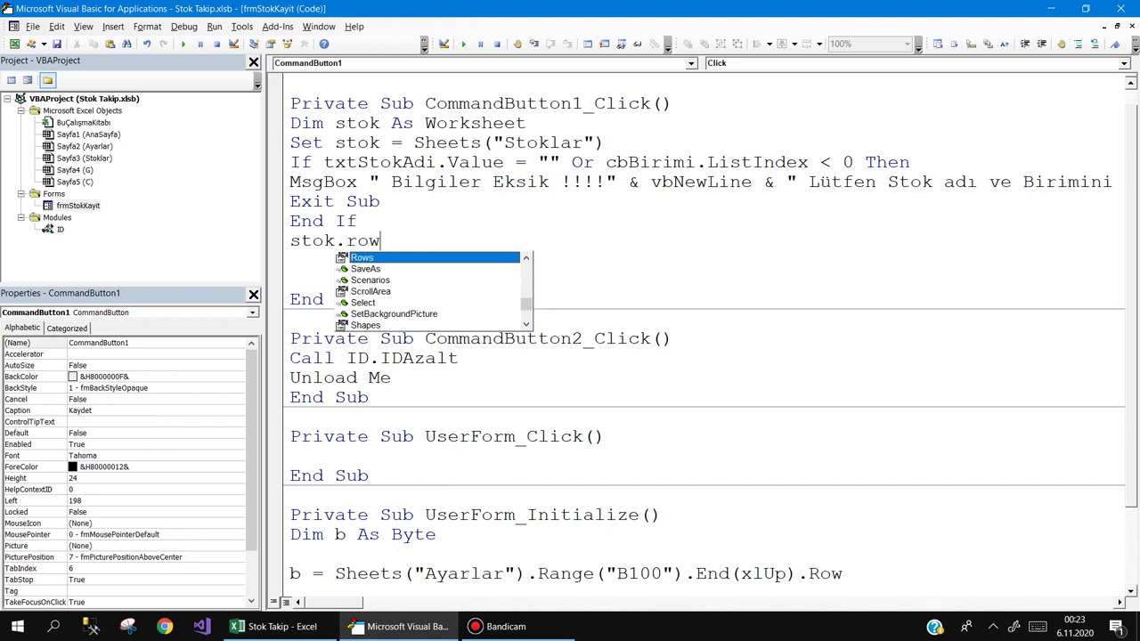
pyautogui.write('(2')
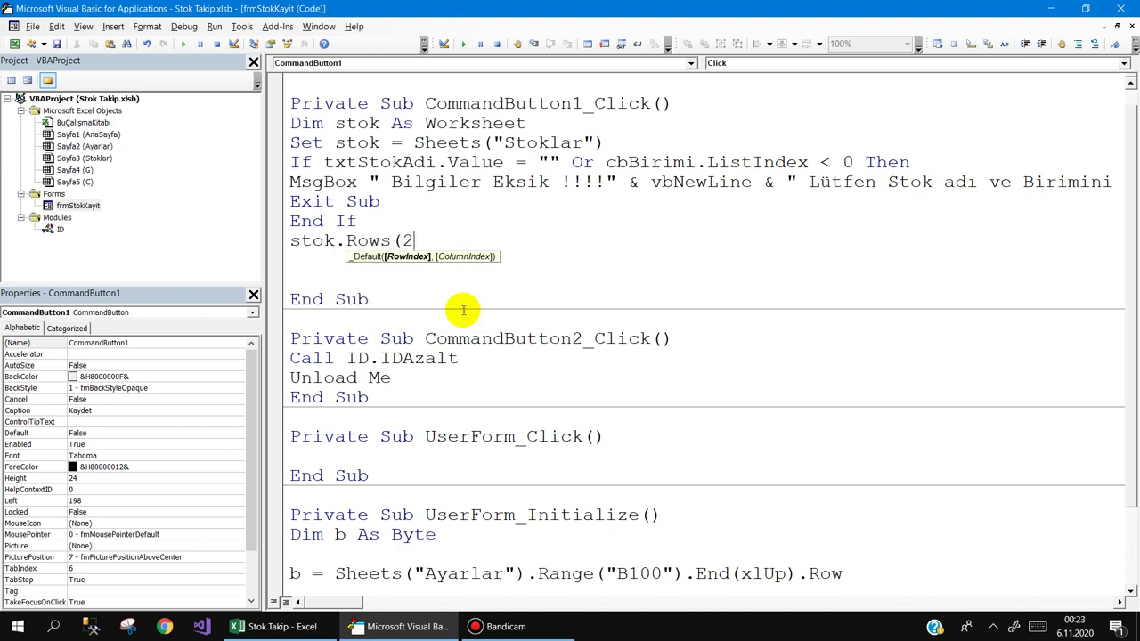
pyautogui.write(').inser')
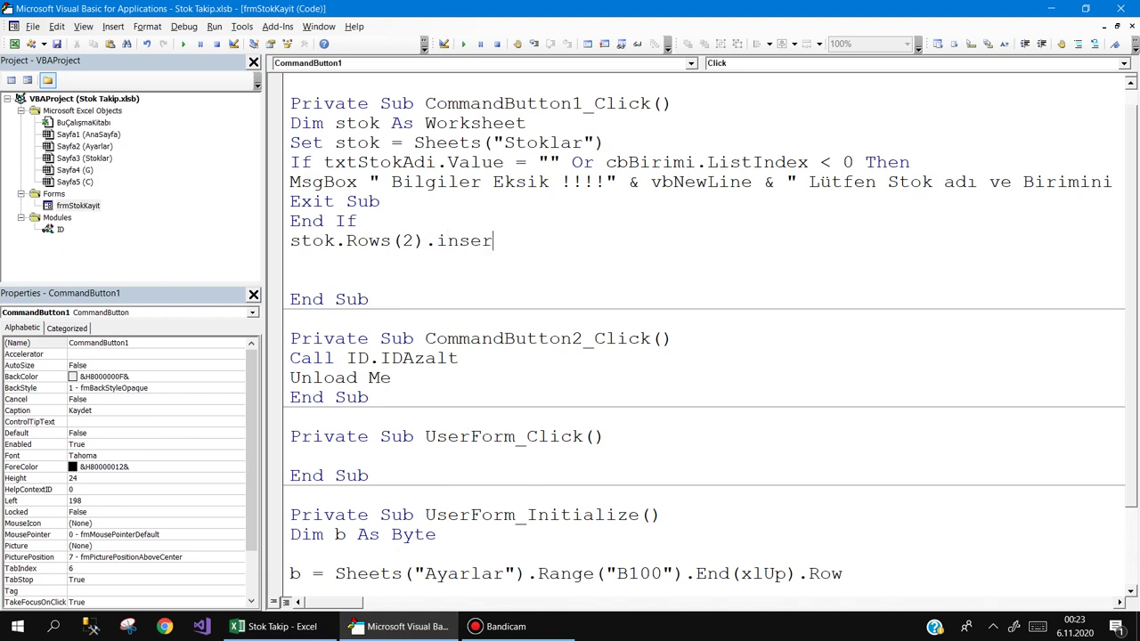
pyautogui.write('t')
pyautogui.press('Return')
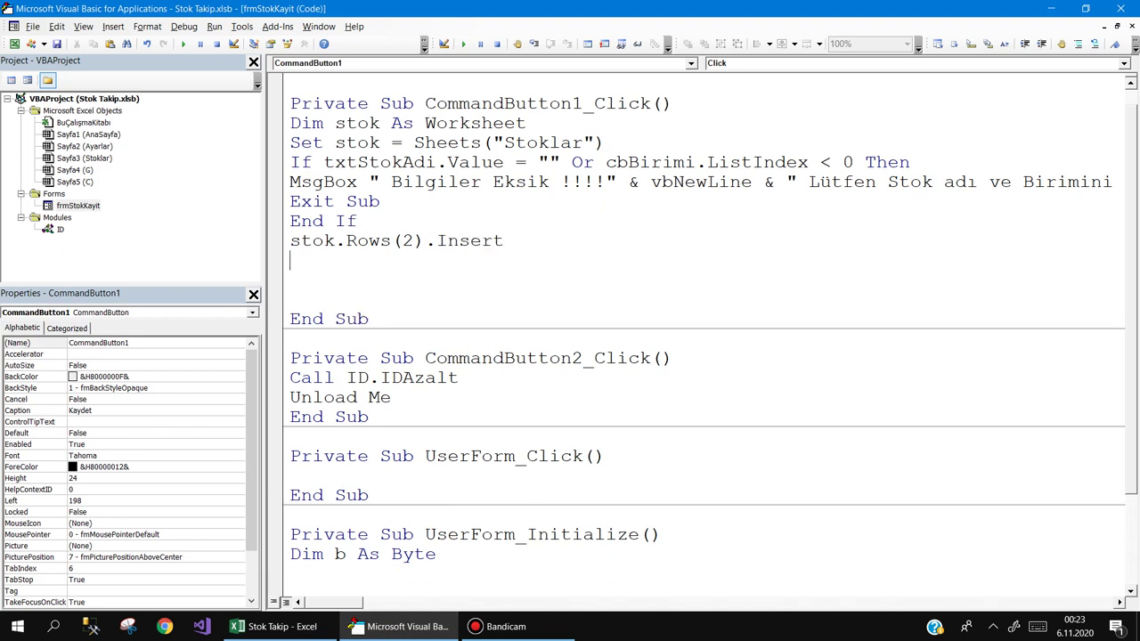
# Insert a row at row 2 on Stoklar and enter test values 1 and 2 in column A
pyautogui.click(276, 626)
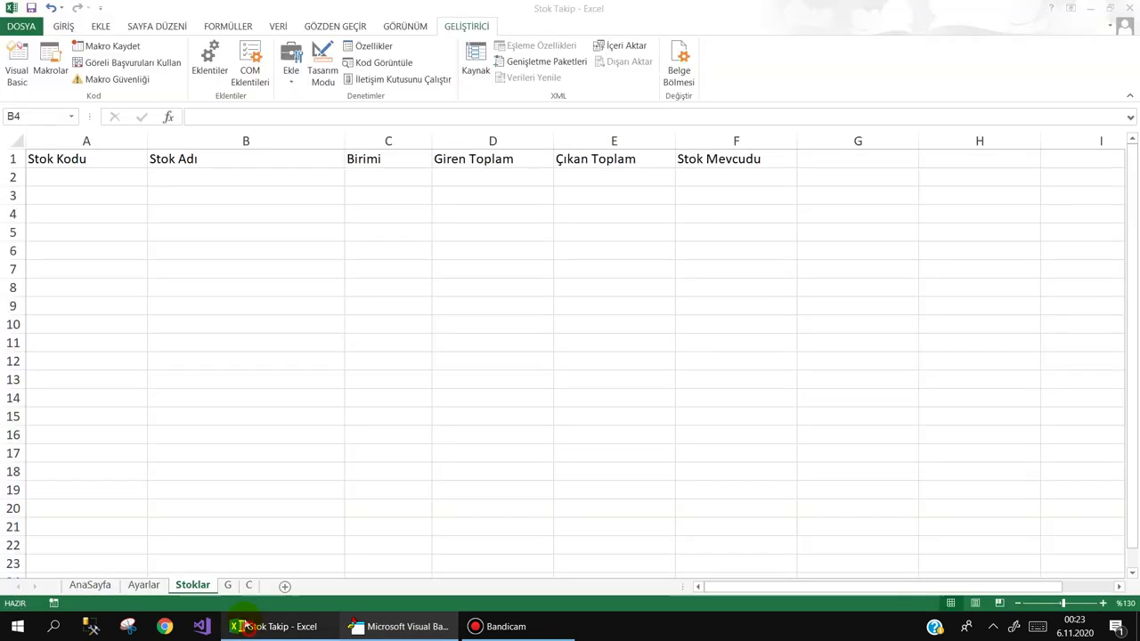
pyautogui.rightClick(18, 177)
pyautogui.click(49, 280)
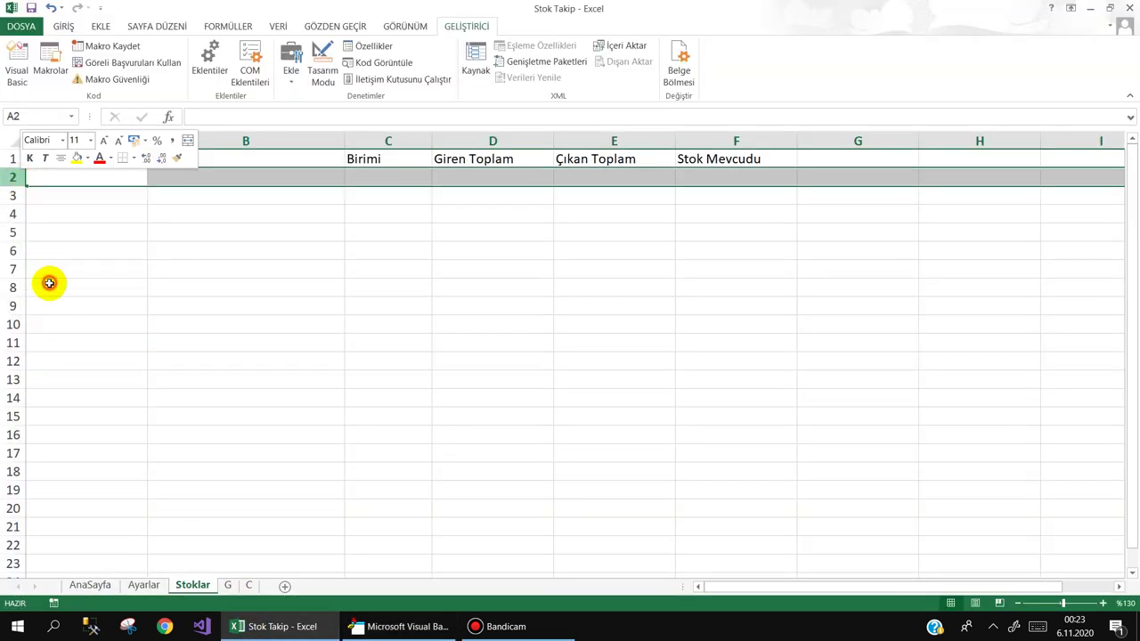
pyautogui.click(104, 253)
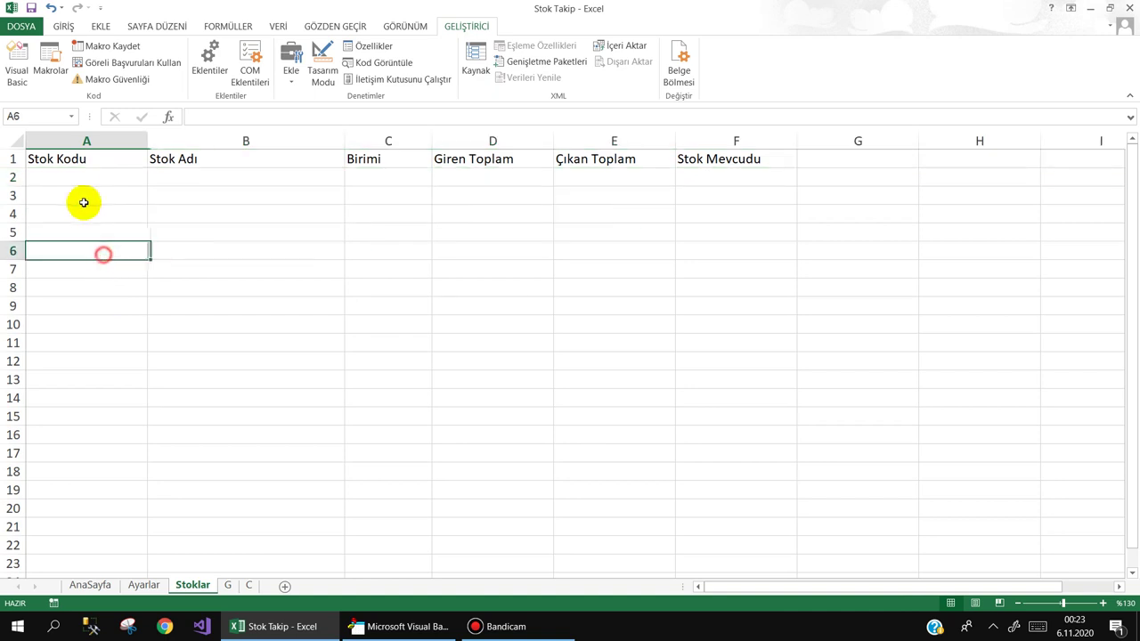
pyautogui.click(104, 181)
pyautogui.click(104, 201)
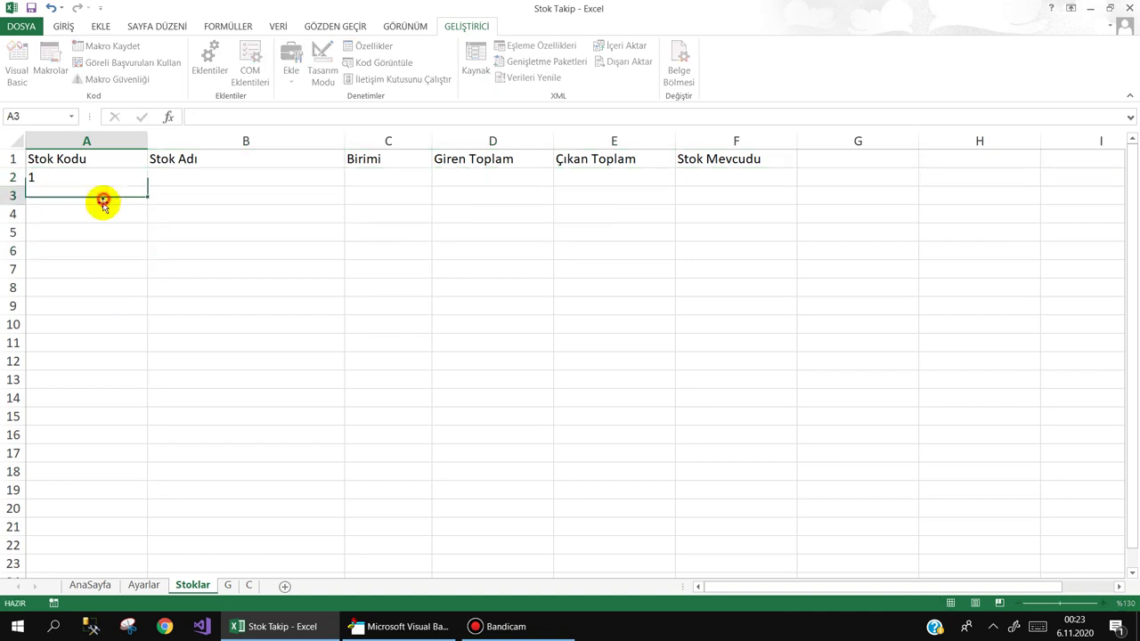
pyautogui.write('2')
pyautogui.click(86, 237)
# Insert another blank row 2 above the test values, then return to the editor
pyautogui.rightClick(13, 178)
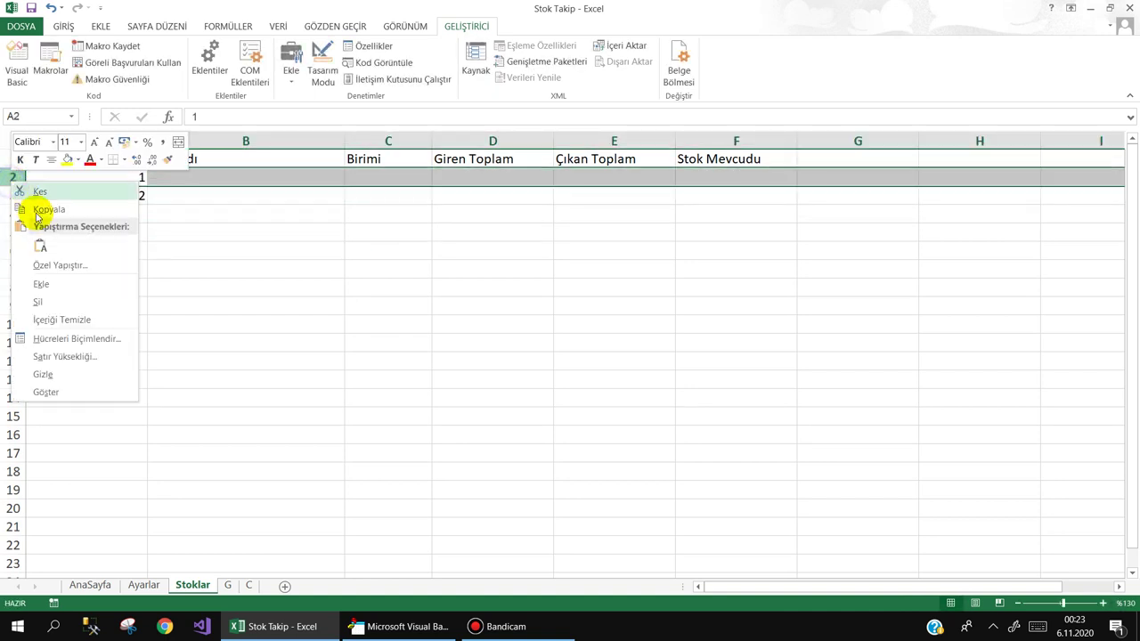
pyautogui.click(41, 284)
pyautogui.click(89, 178)
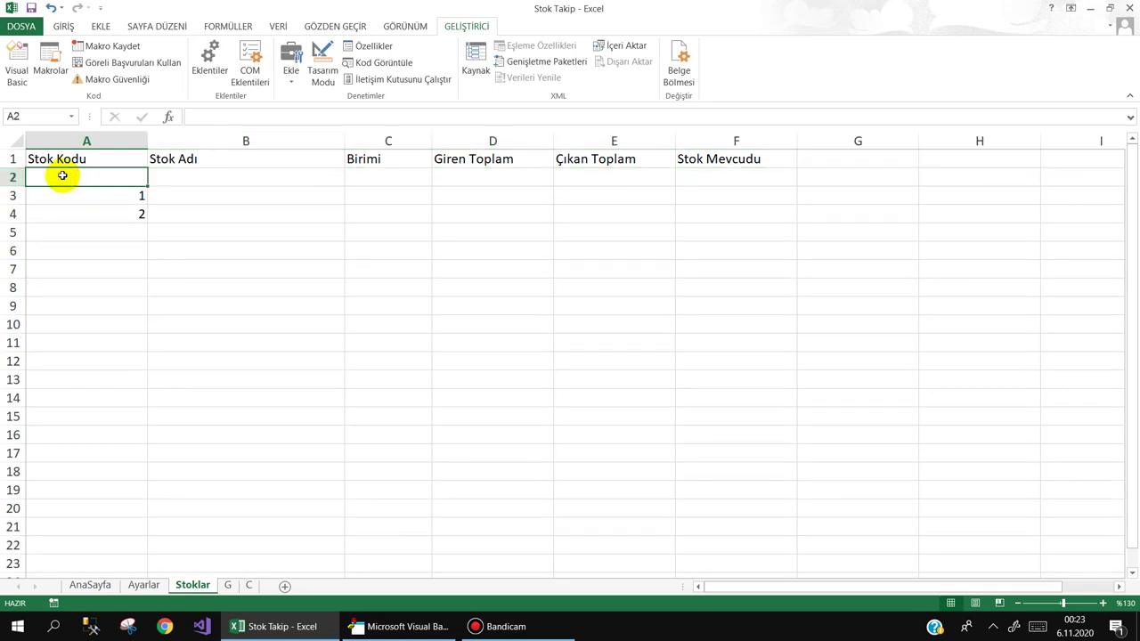
pyautogui.moveTo(62, 176); pyautogui.dragTo(726, 175)
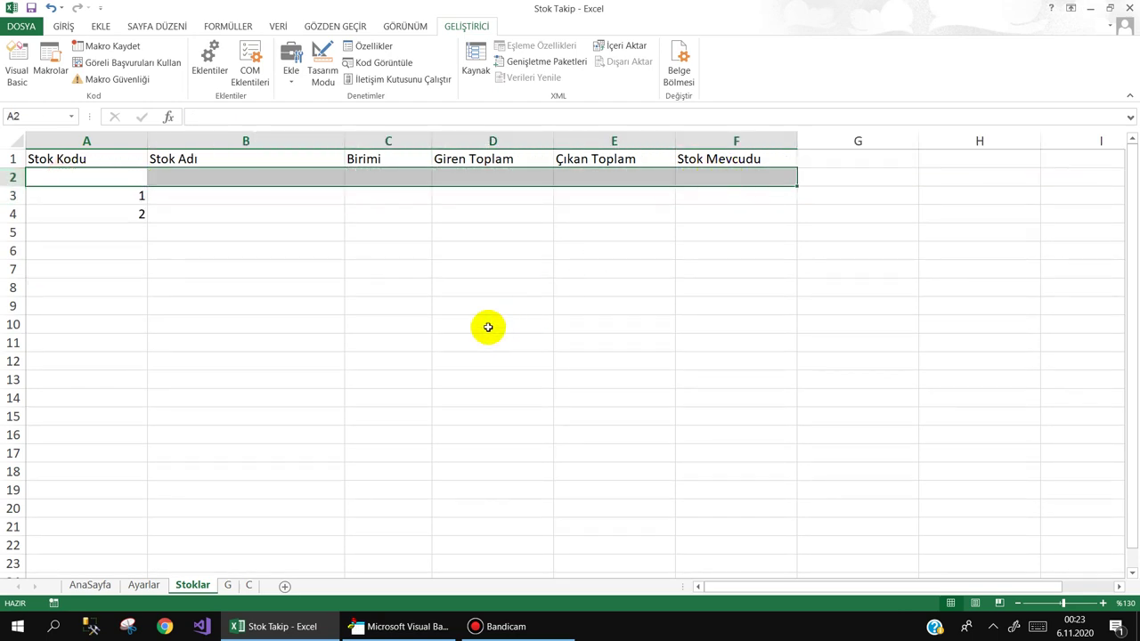
pyautogui.click(393, 260)
pyautogui.click(383, 626)
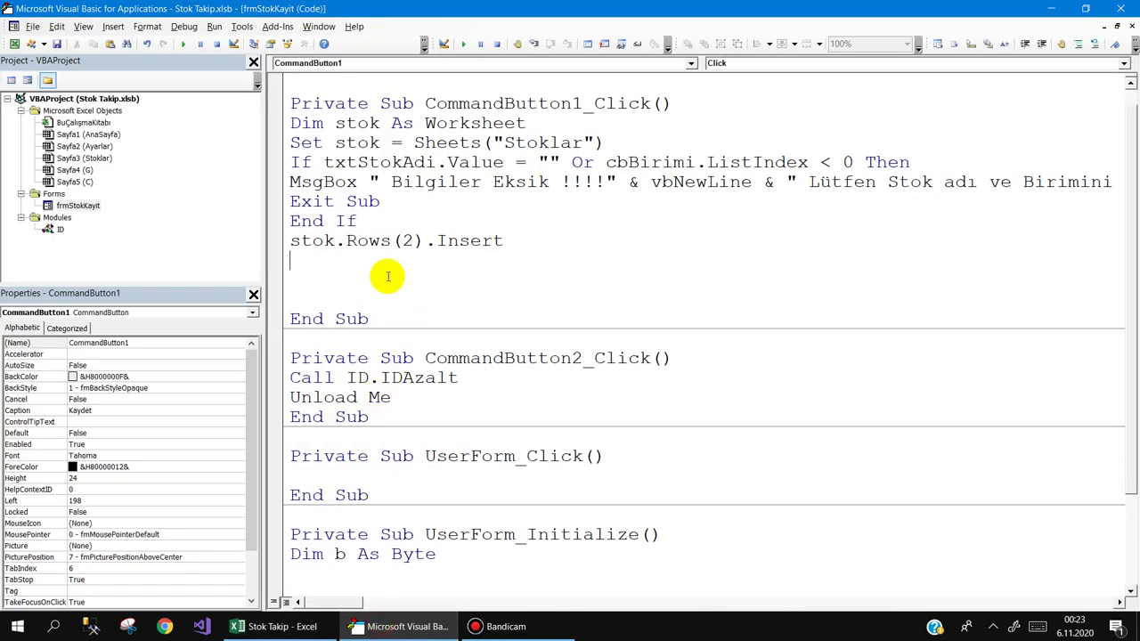
# Write stok.Range("A2").Value = txtStokKodu.Value
pyautogui.write('s')
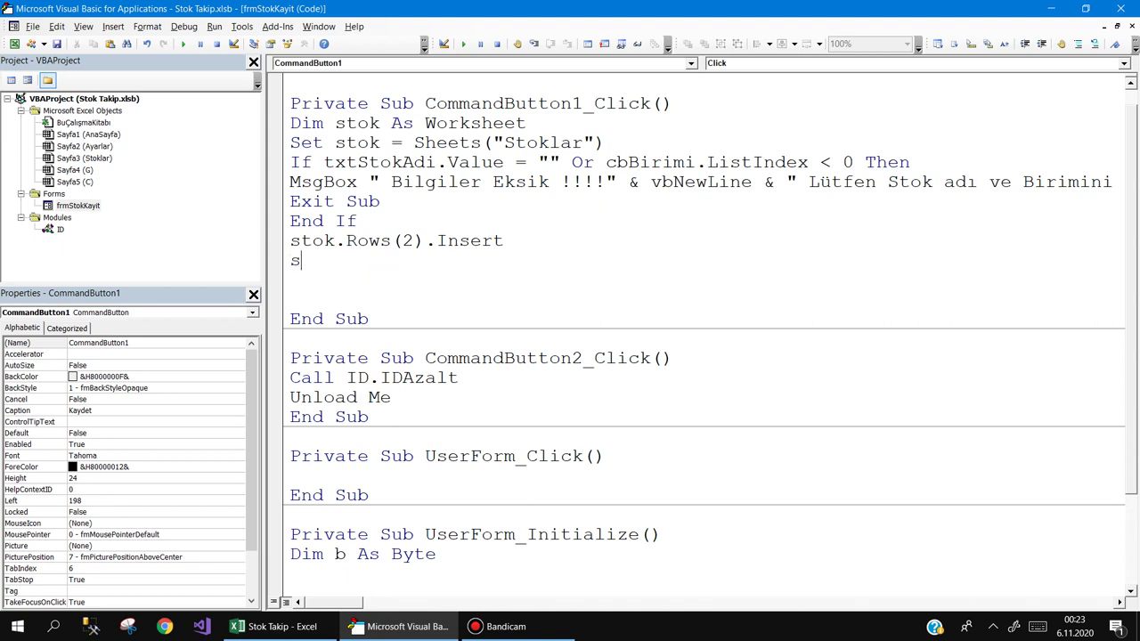
pyautogui.write('tok.ra')
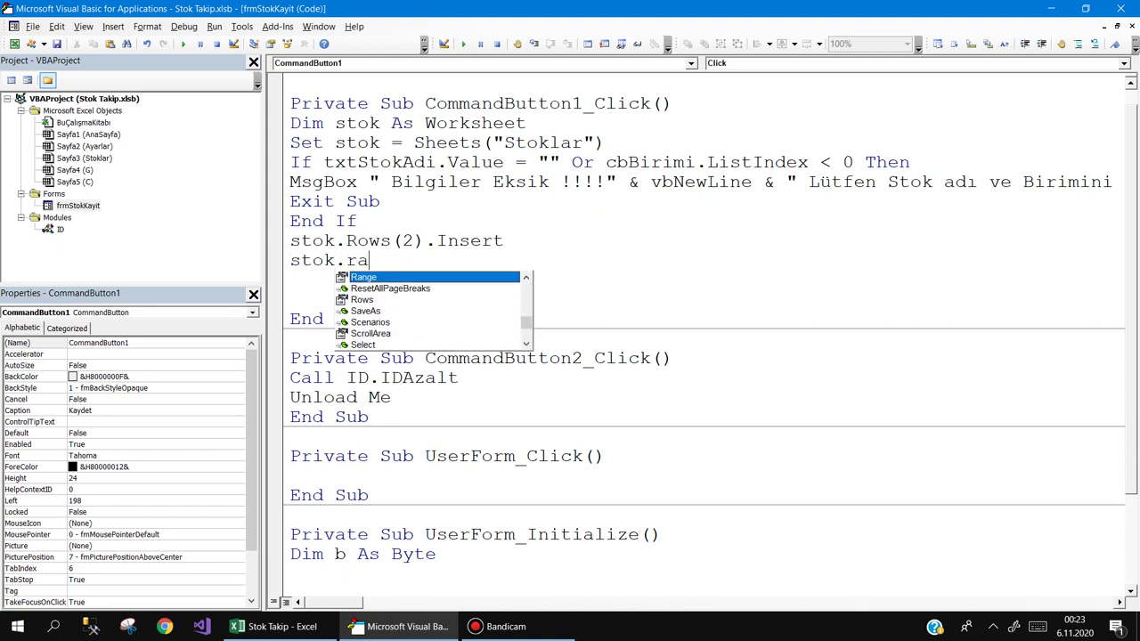
pyautogui.write('n("')
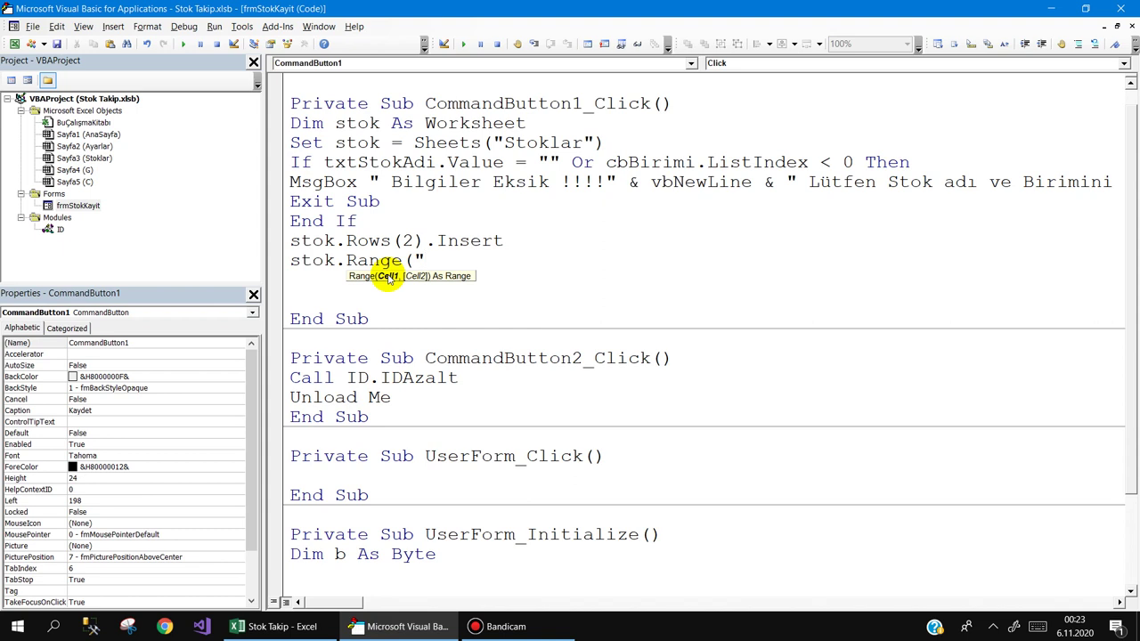
pyautogui.write('A2")')
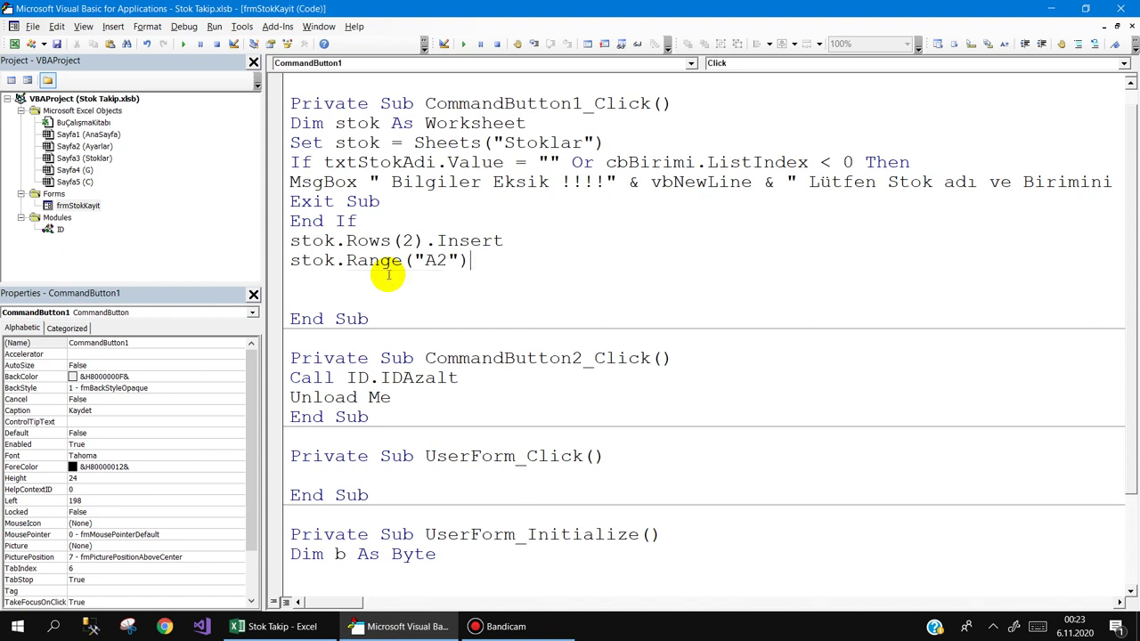
pyautogui.write('.val')
pyautogui.press('Down')
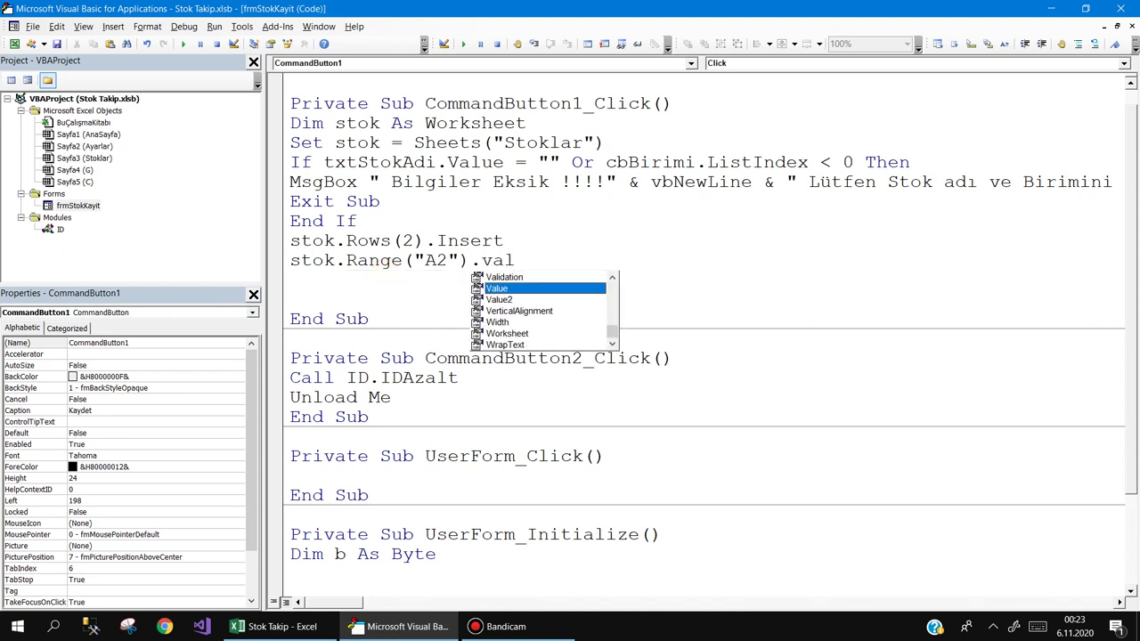
pyautogui.write('=txts')
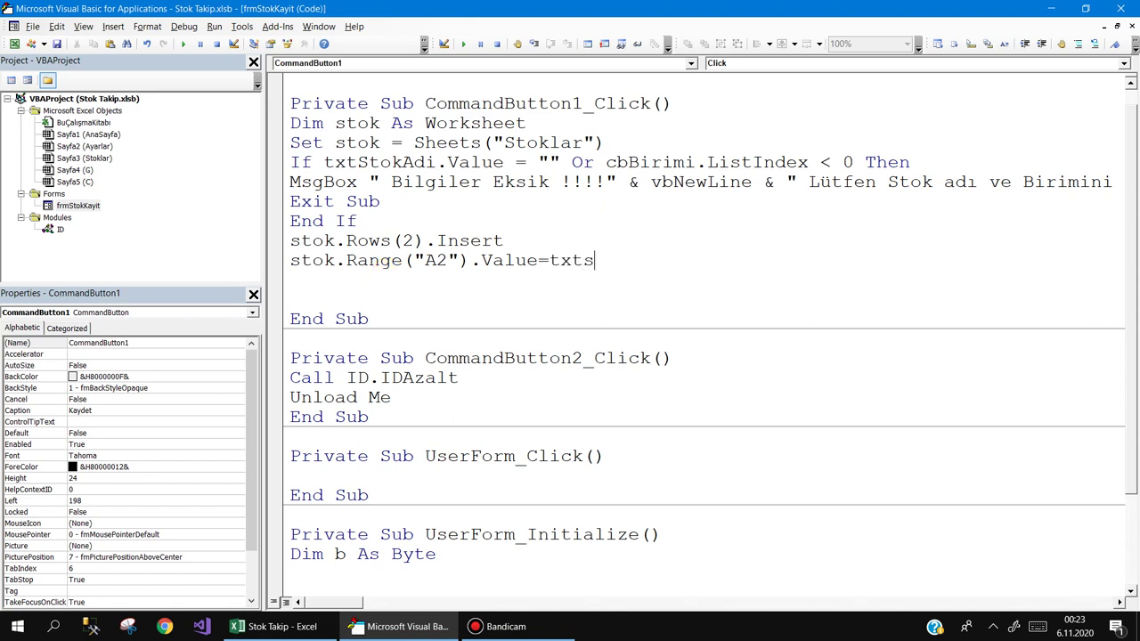
pyautogui.hotkey('ctrl', 'space')
pyautogui.press('Down')
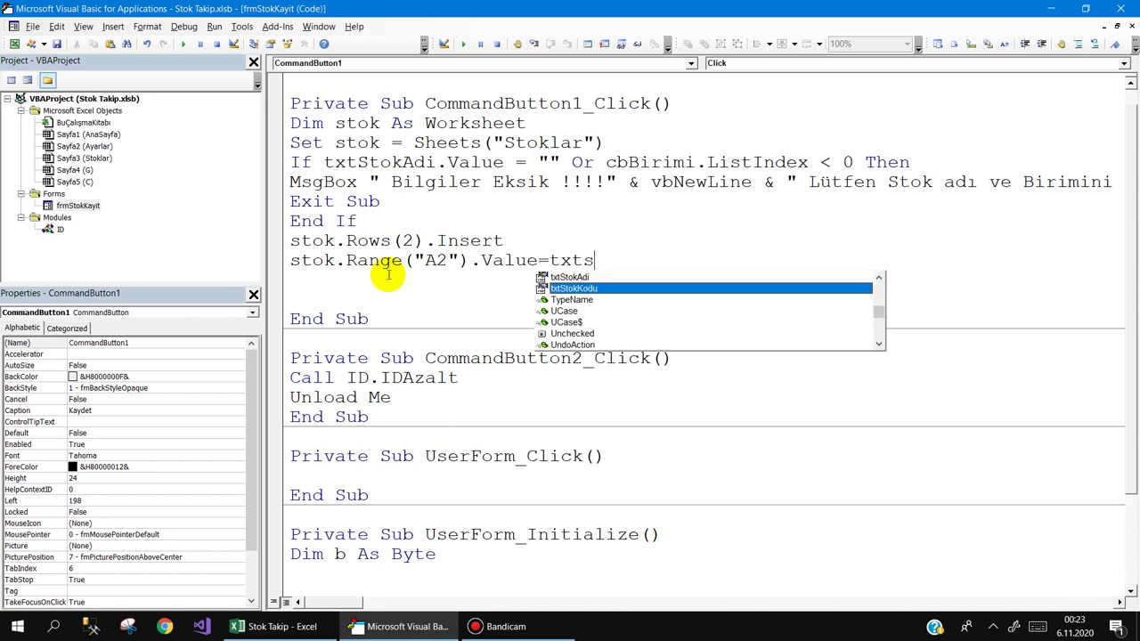
pyautogui.write('.v')
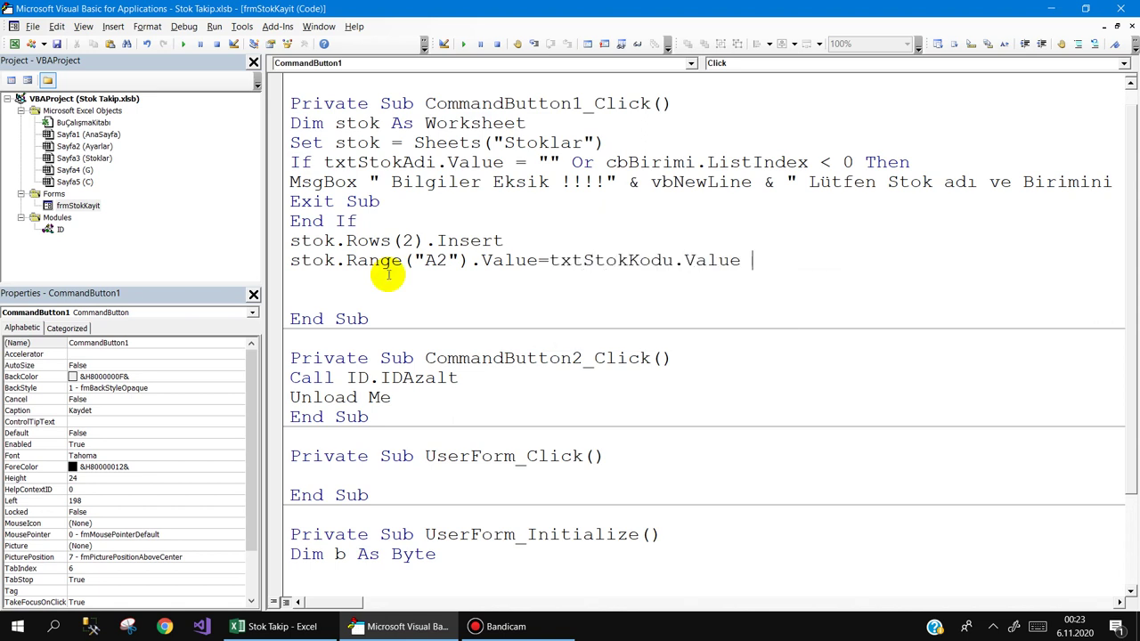
pyautogui.press('Return')
# Duplicate the A2 line twice and change the copies' cells to B2 and C2
pyautogui.hotkey('shift', 'Up')
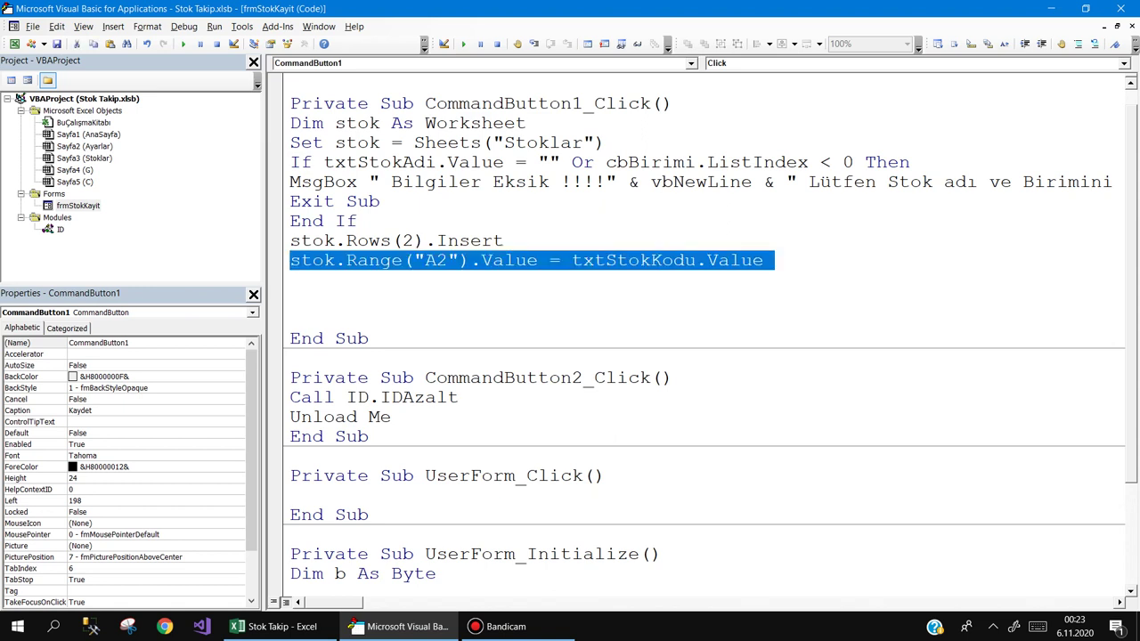
pyautogui.hotkey('ctrl', 'c')
pyautogui.press('Down')
pyautogui.hotkey('ctrl', 'v')
pyautogui.hotkey('ctrl', 'v')
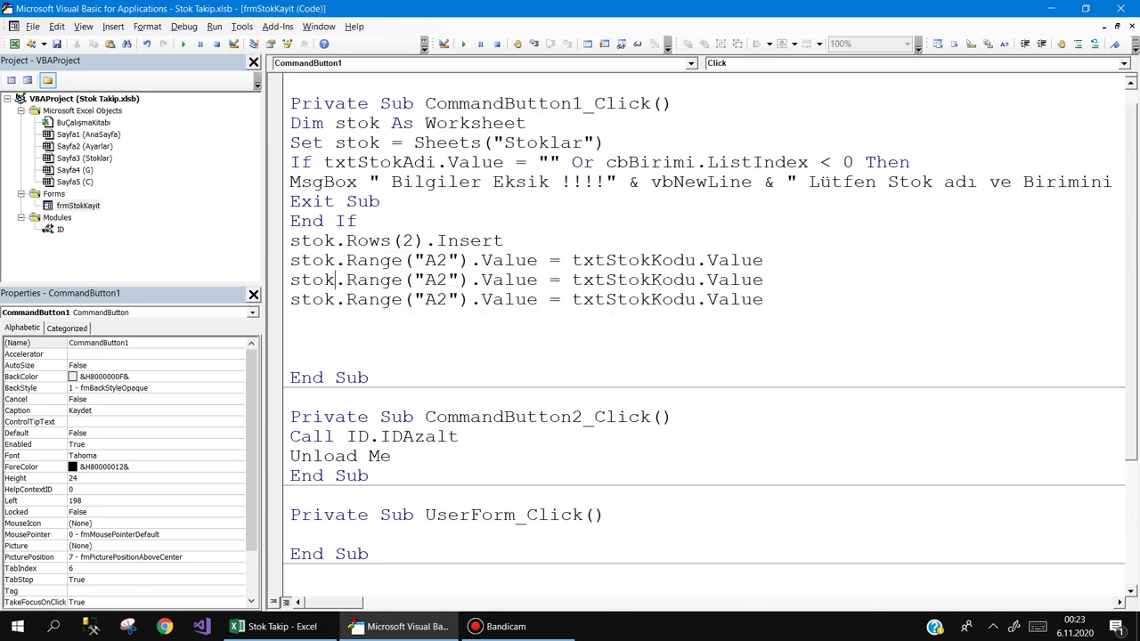
pyautogui.hotkey('shift', 'Right')
pyautogui.write('B')
pyautogui.hotkey('shift', 'Right')
pyautogui.write('C')
# Change the B2 source to txtStokAdi and the C2 source to cbBirimi
pyautogui.click(319, 636)
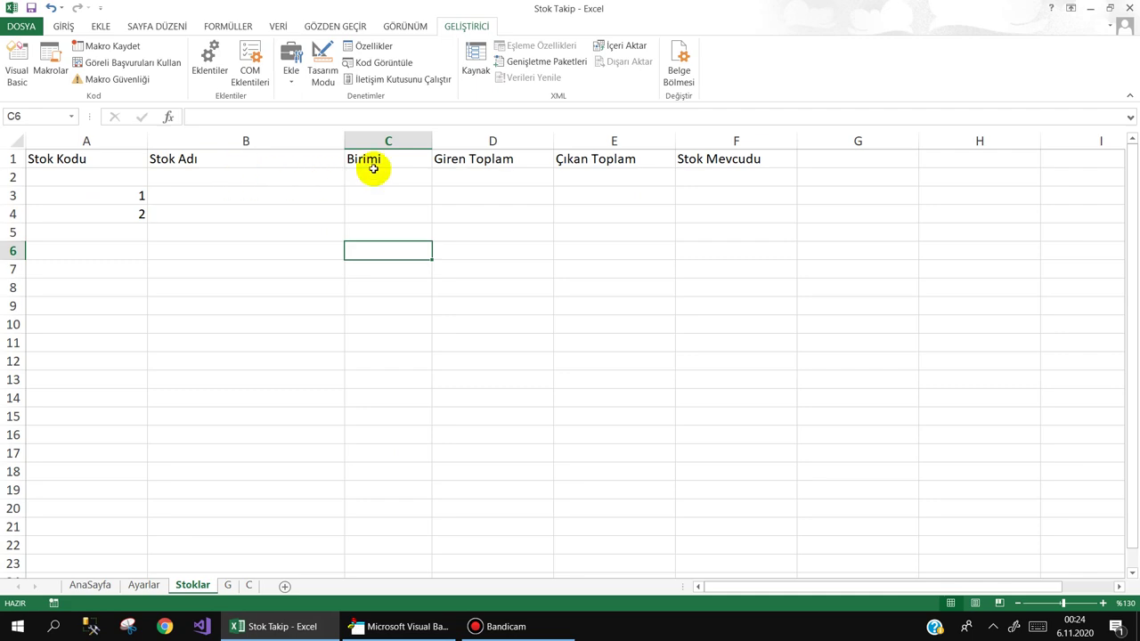
pyautogui.click(405, 619)
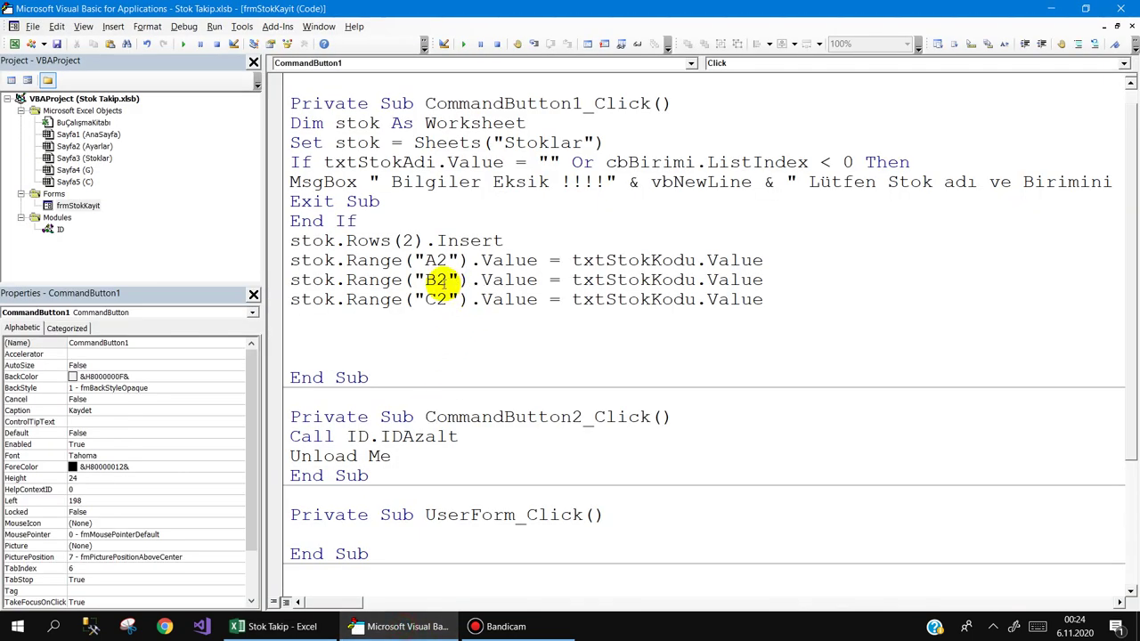
pyautogui.doubleClick(614, 280)
pyautogui.write('txts')
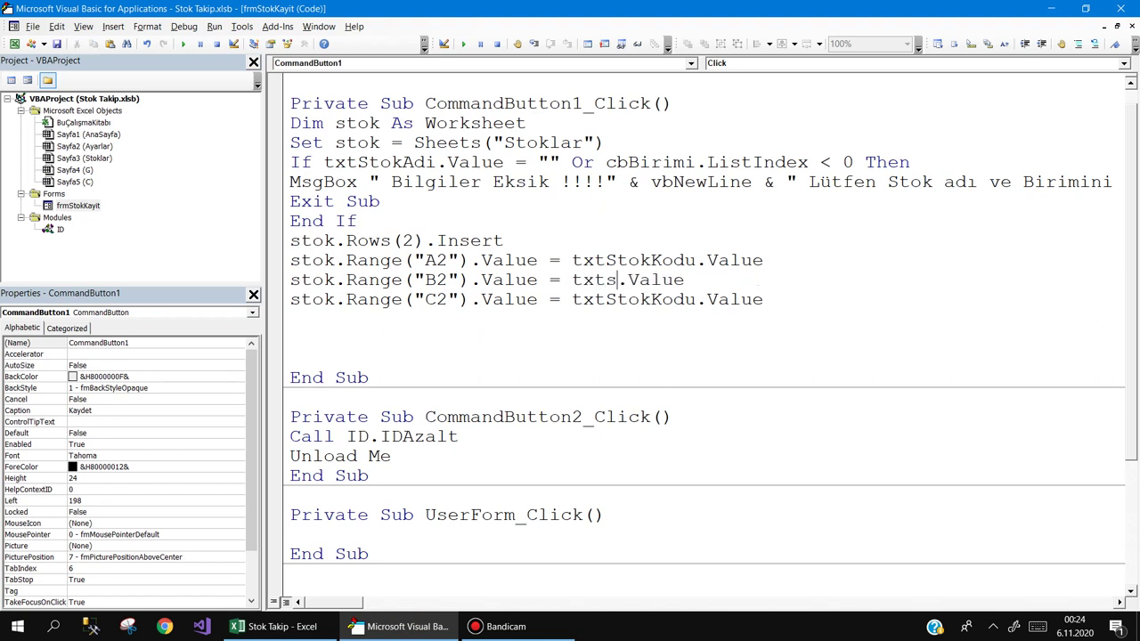
pyautogui.write('t')
pyautogui.hotkey('ctrl', 'space')
pyautogui.press('Tab')
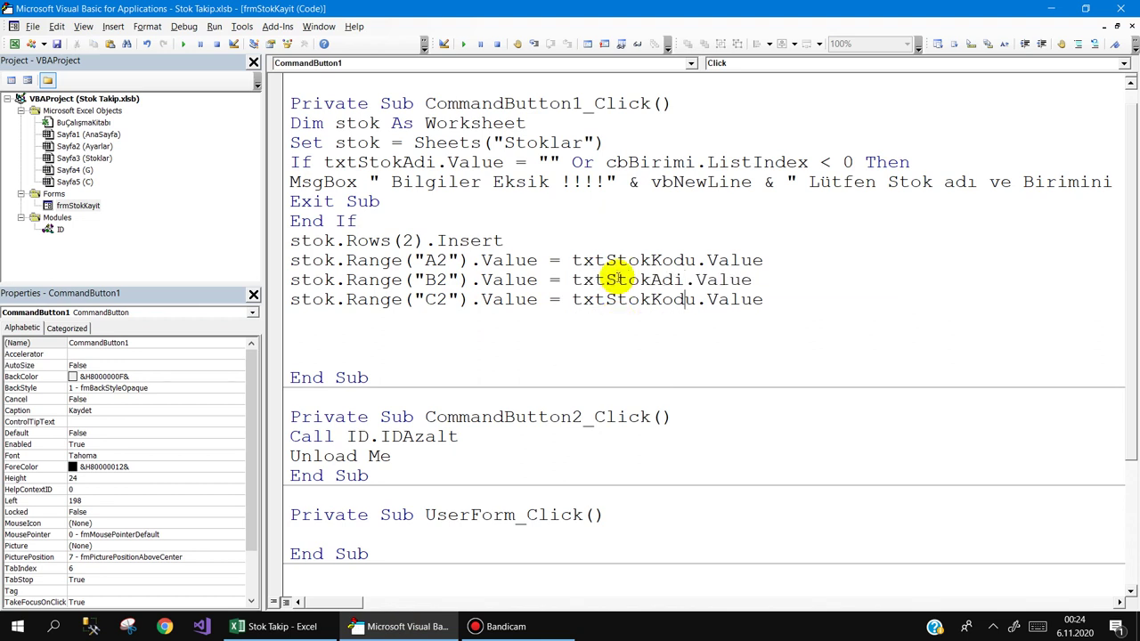
pyautogui.press('Right')
pyautogui.hotkey('ctrl', 'shift', 'Left')
pyautogui.write('cb')
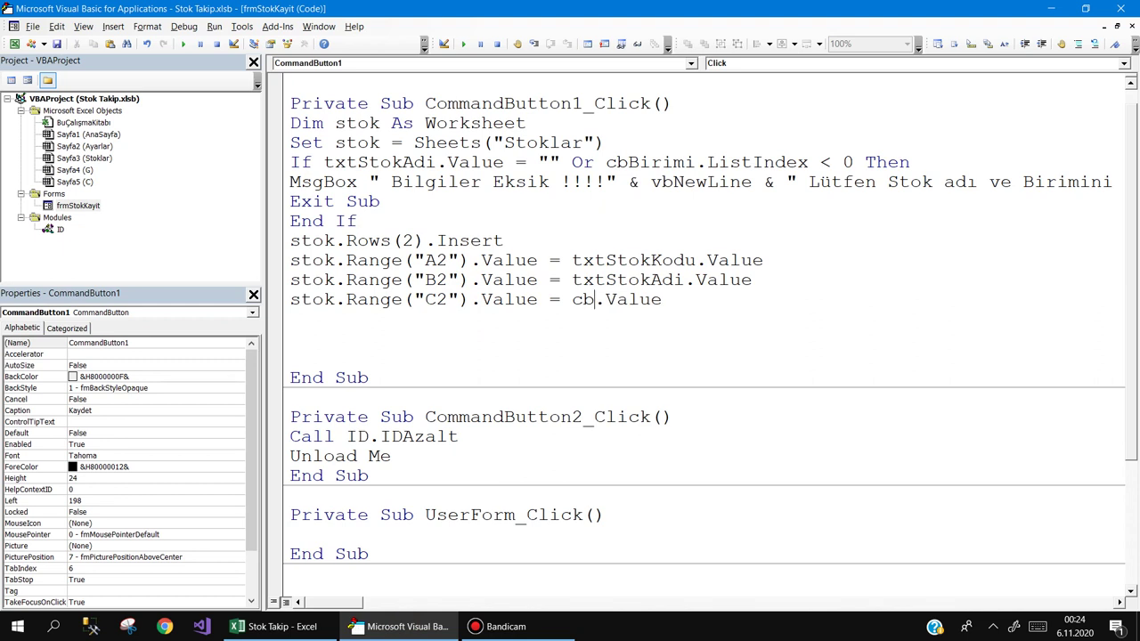
pyautogui.write('bi')
pyautogui.hotkey('ctrl', 'space')
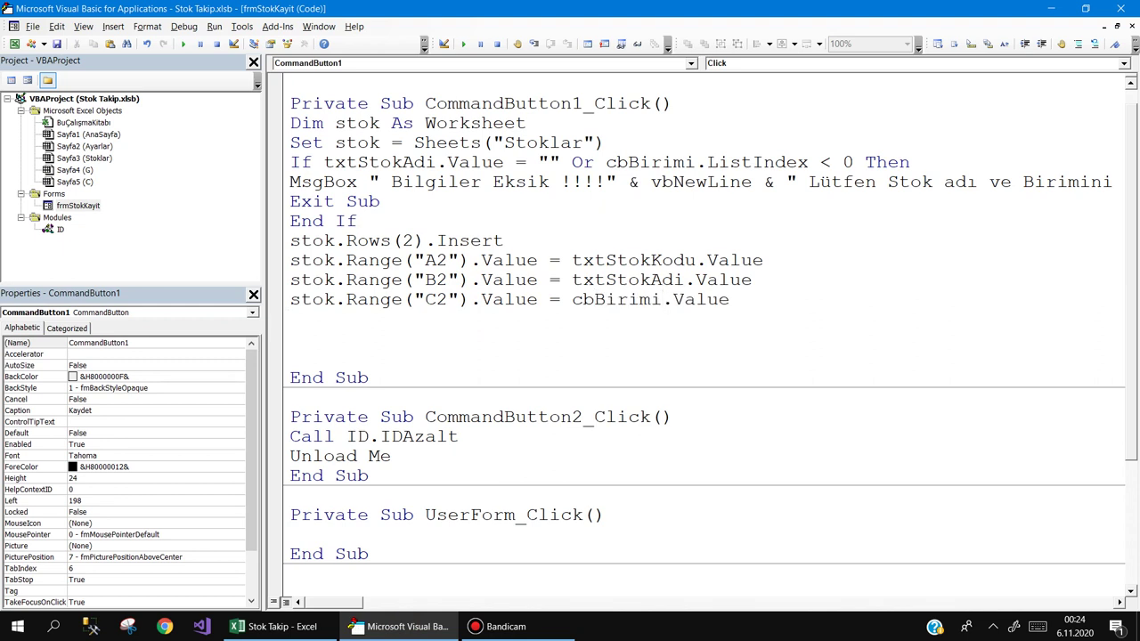
# Review Stoklar's columns D2 to F2 in Excel
pyautogui.click(278, 627)
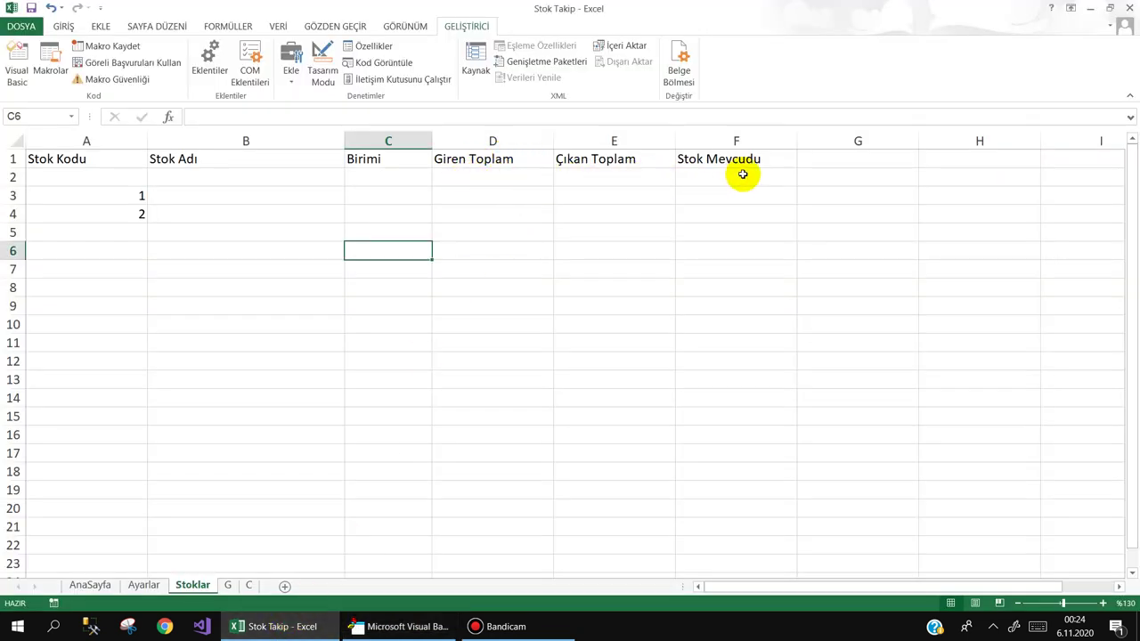
pyautogui.moveTo(740, 176); pyautogui.dragTo(484, 175)
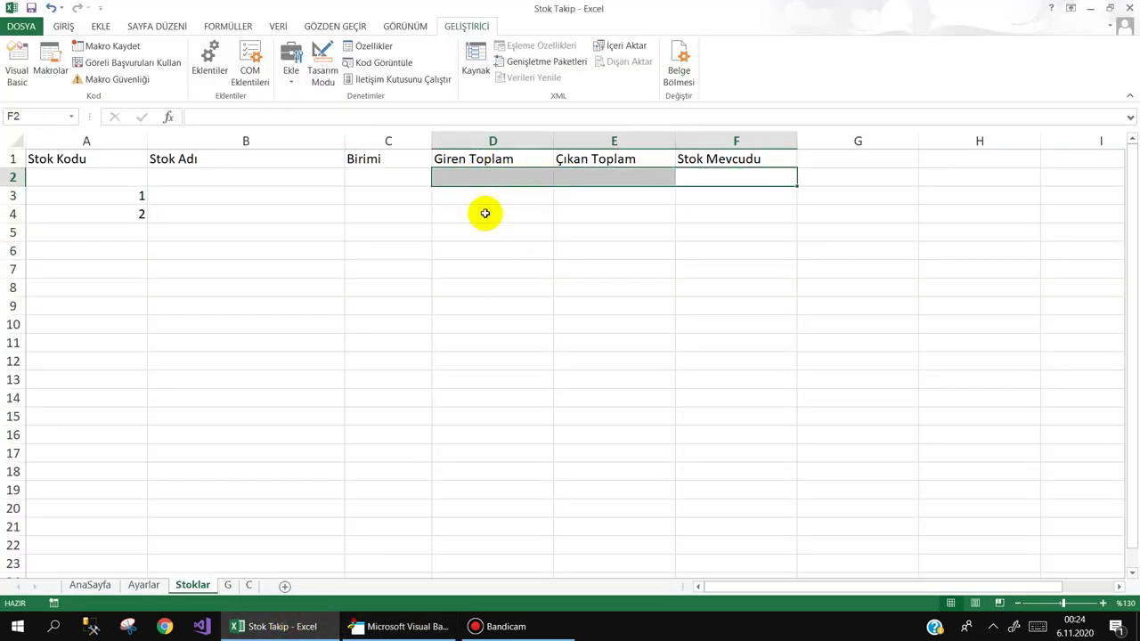
pyautogui.click(485, 214)
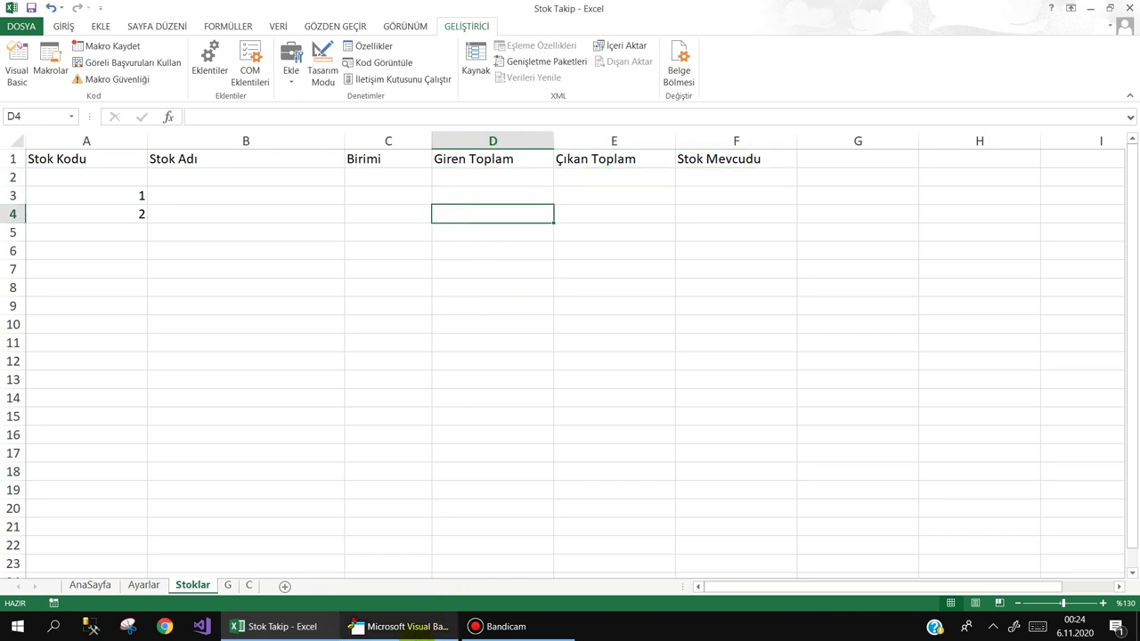
# Open the frmStokKayit form in design view from the Project Explorer
pyautogui.moveTo(323, 635)
pyautogui.click(403, 631)
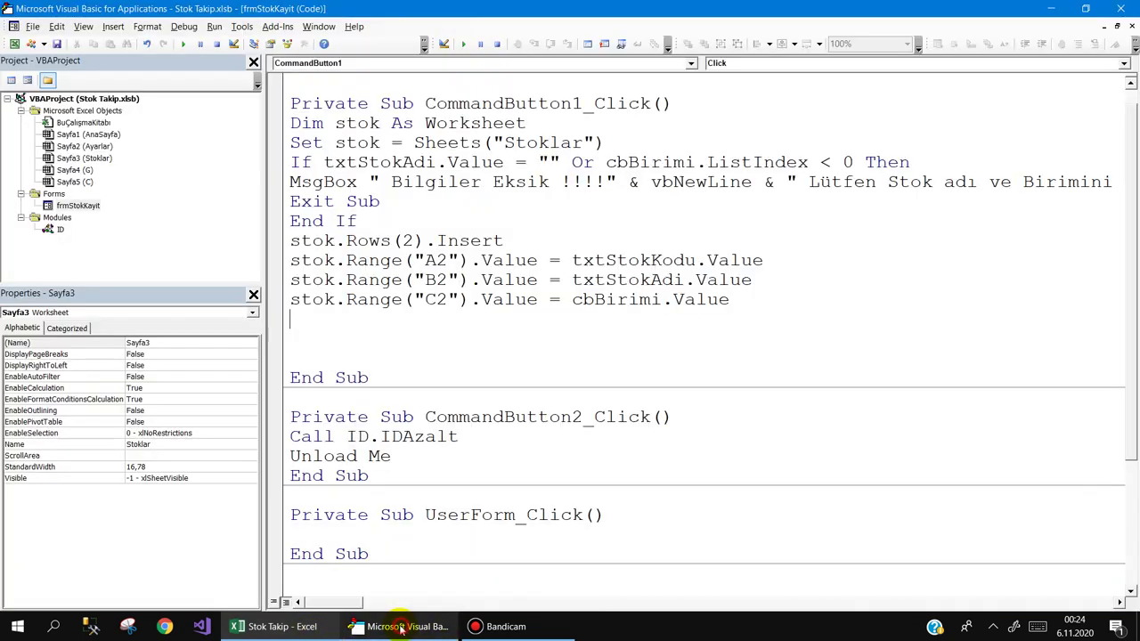
pyautogui.click(305, 626)
pyautogui.click(368, 627)
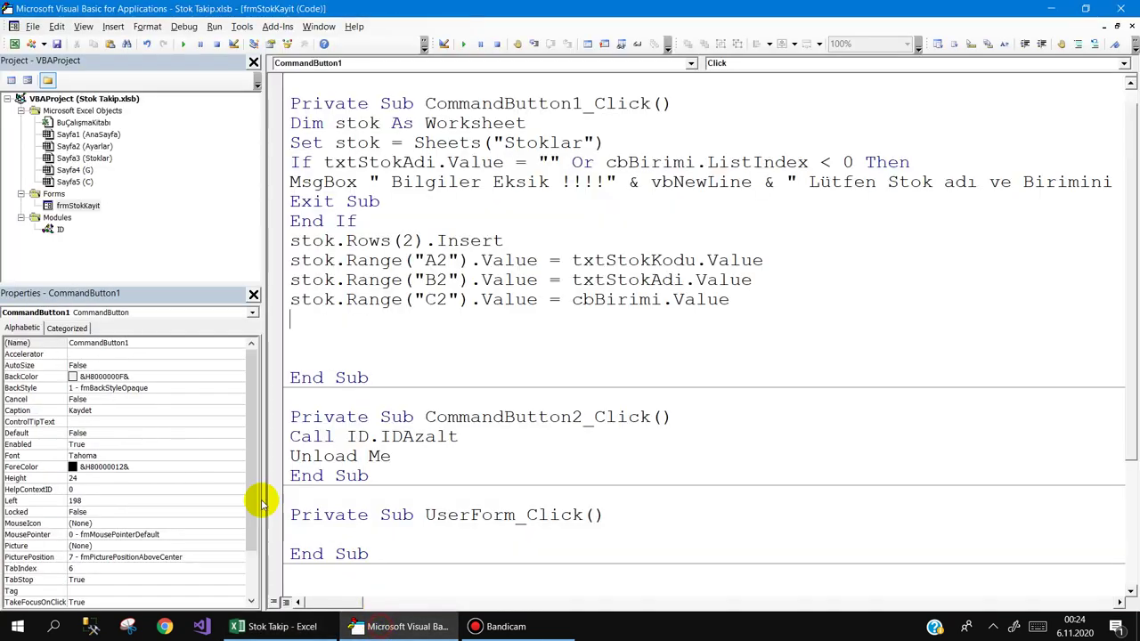
pyautogui.click(79, 205)
pyautogui.doubleClick(81, 207)
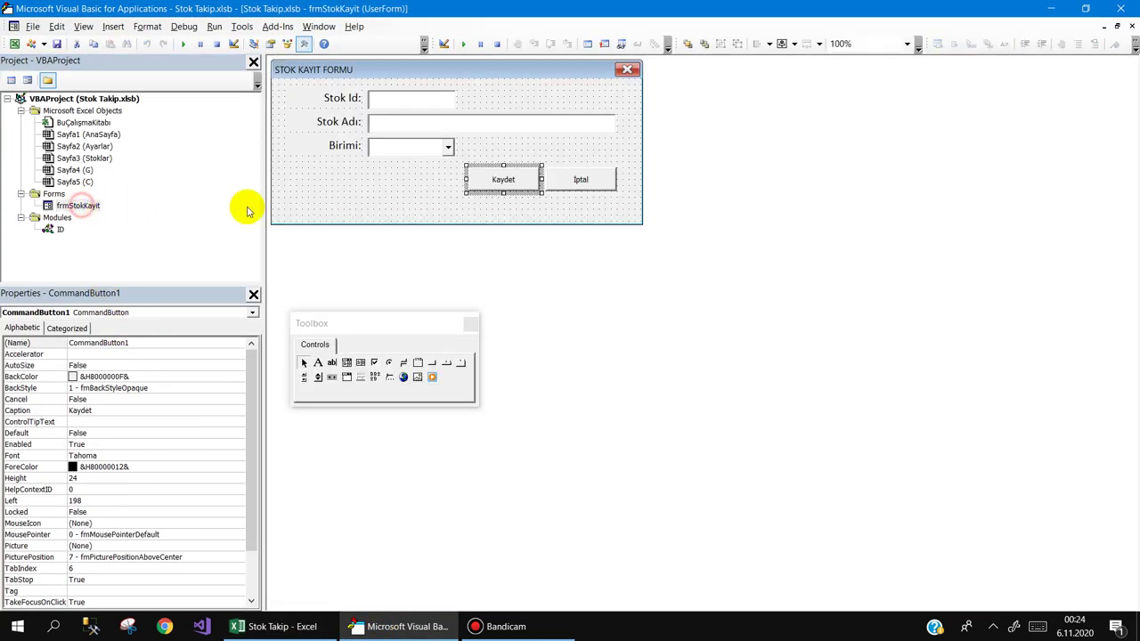
# Copy the Stok Adı label below Birimi and caption it 'Mevcut Stok:'
pyautogui.click(357, 184)
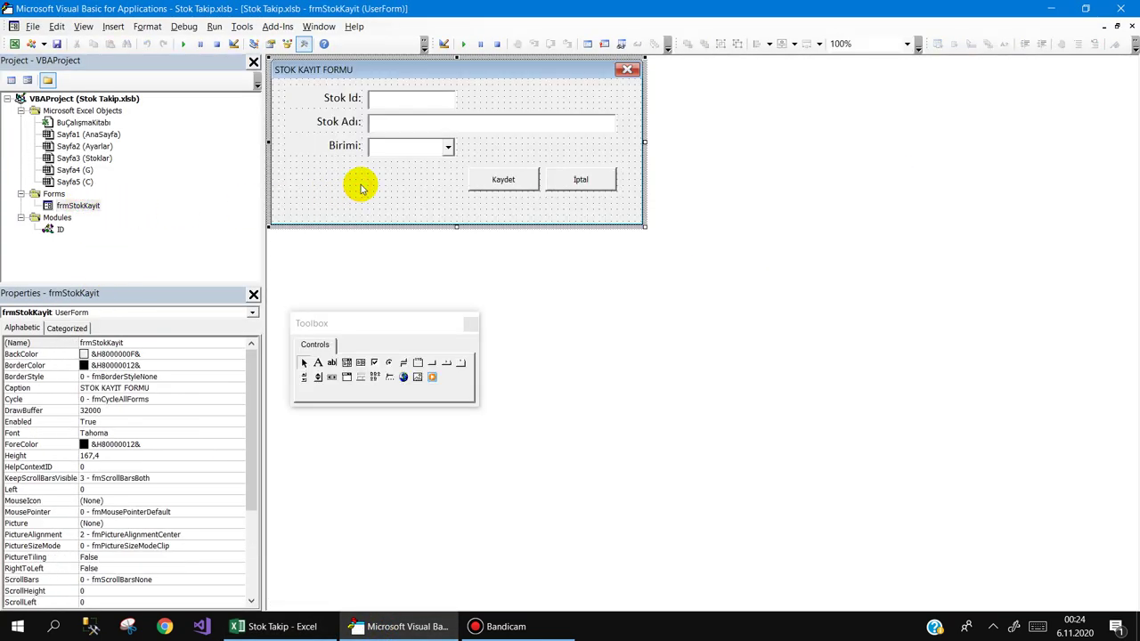
pyautogui.click(347, 126)
pyautogui.moveTo(348, 129); pyautogui.dragTo(352, 173)
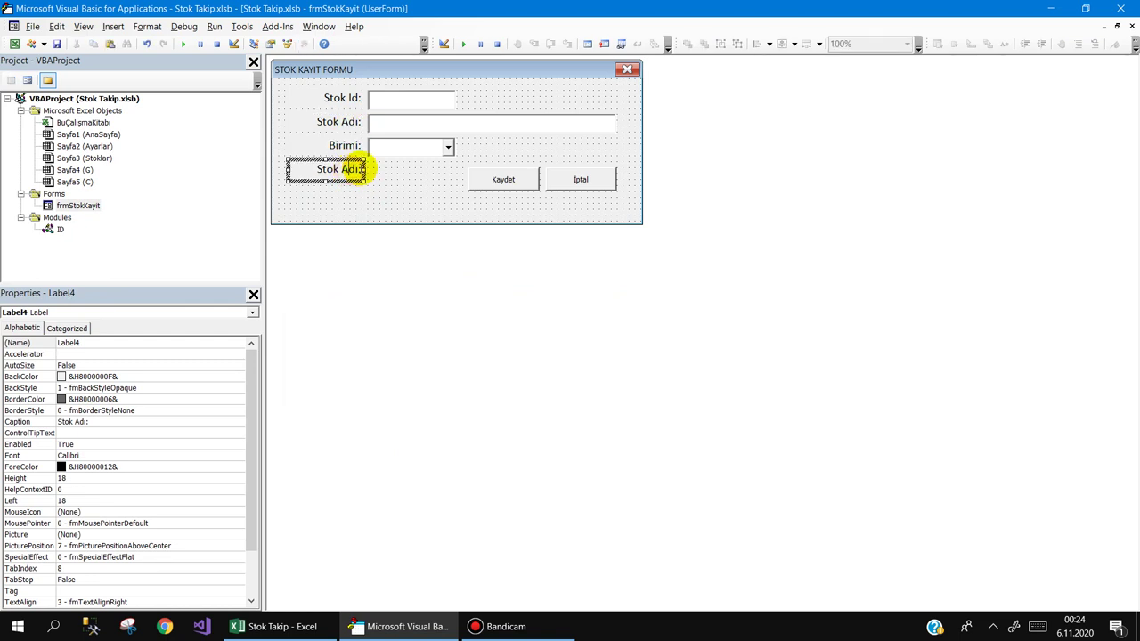
pyautogui.click(351, 169)
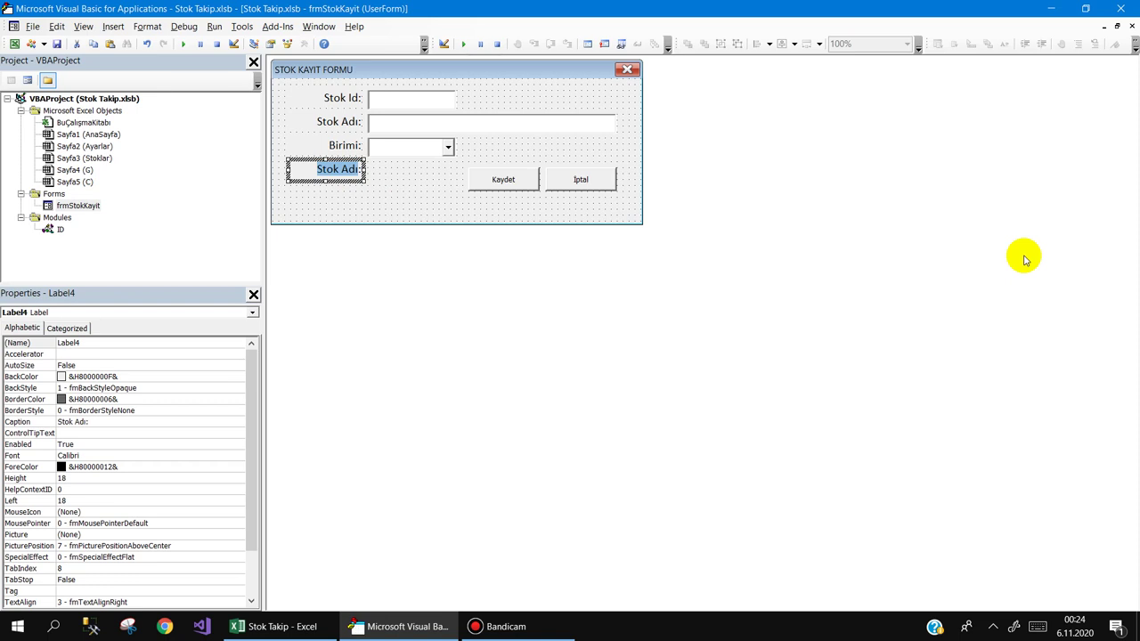
pyautogui.write('Mevcut:')
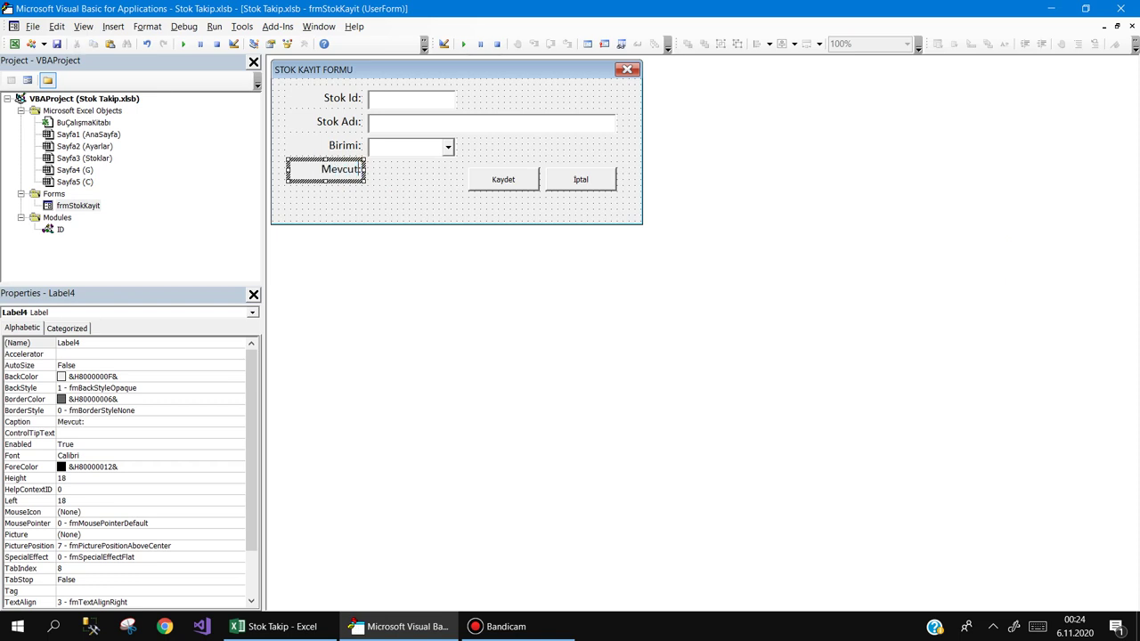
pyautogui.press('BackSpace')
pyautogui.write('S')
pyautogui.write('tok:')
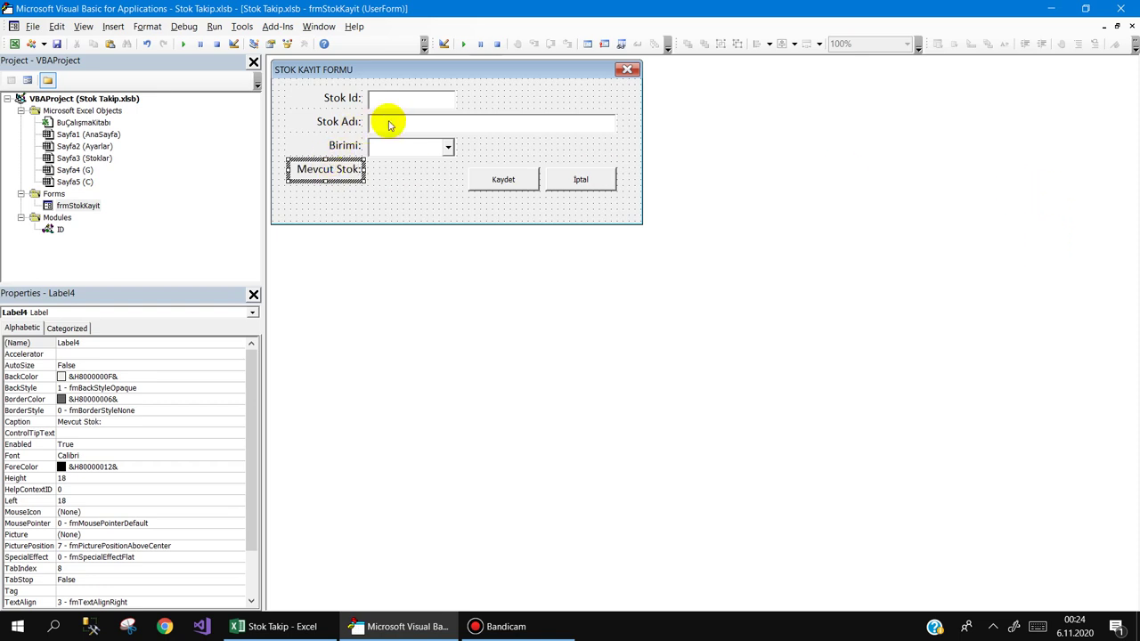
# Copy the Stok Adı text box beside it, narrow it and name it txtMevcut
pyautogui.click(386, 122)
pyautogui.moveTo(392, 120)
pyautogui.mouseDown()
pyautogui.moveTo(385, 167)
pyautogui.moveTo(395, 171)
pyautogui.mouseUp()
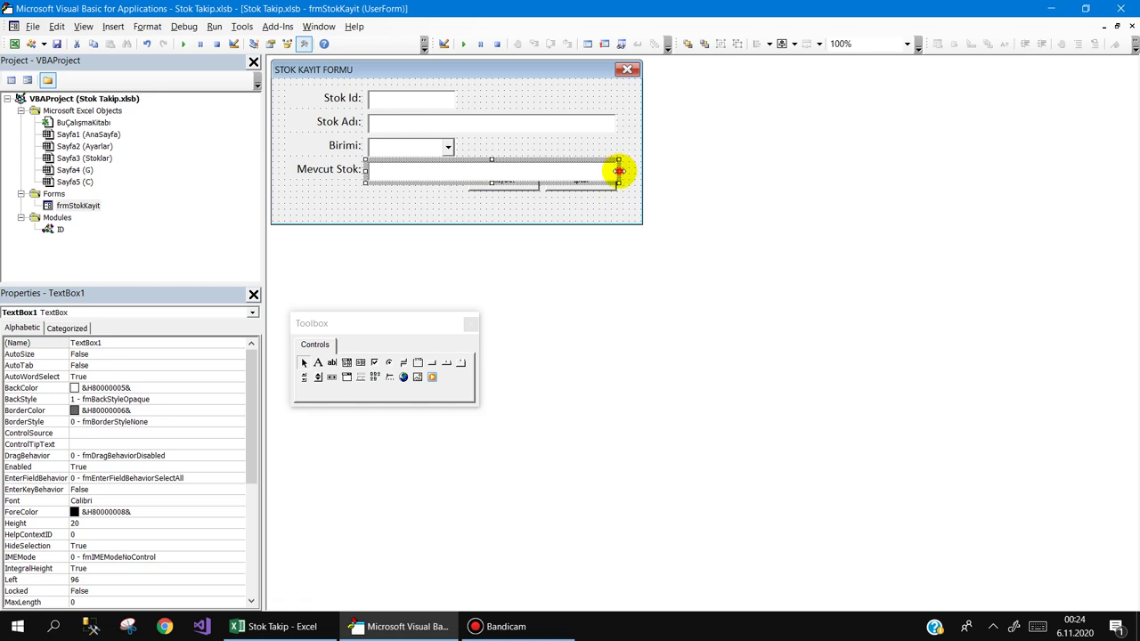
pyautogui.moveTo(619, 171); pyautogui.dragTo(458, 177)
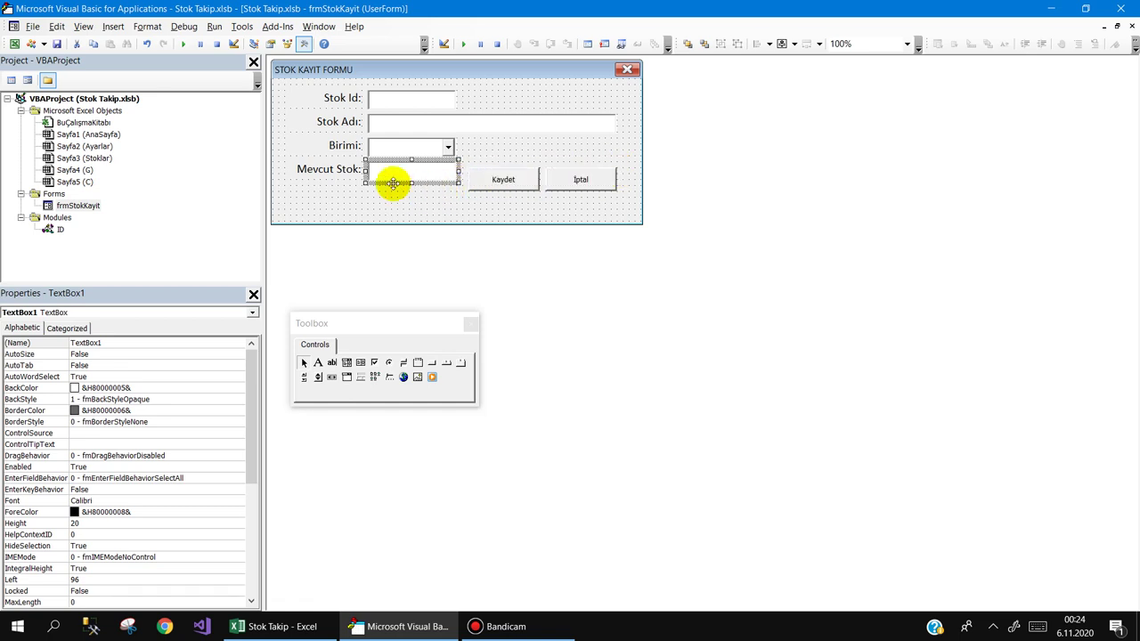
pyautogui.click(55, 343)
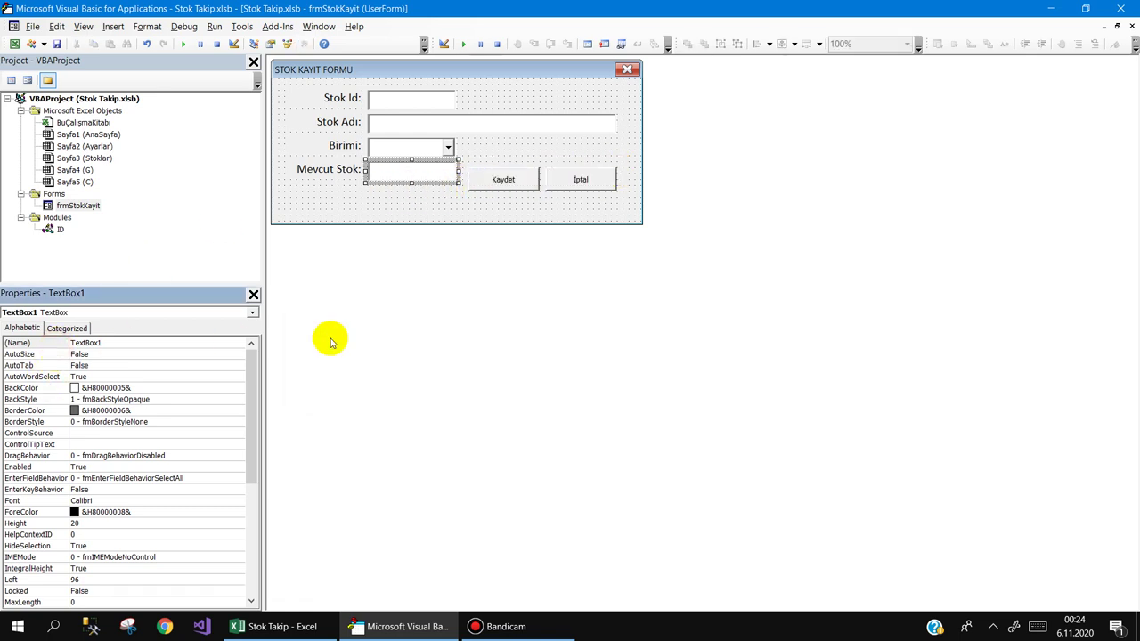
pyautogui.write('txtMevcut')
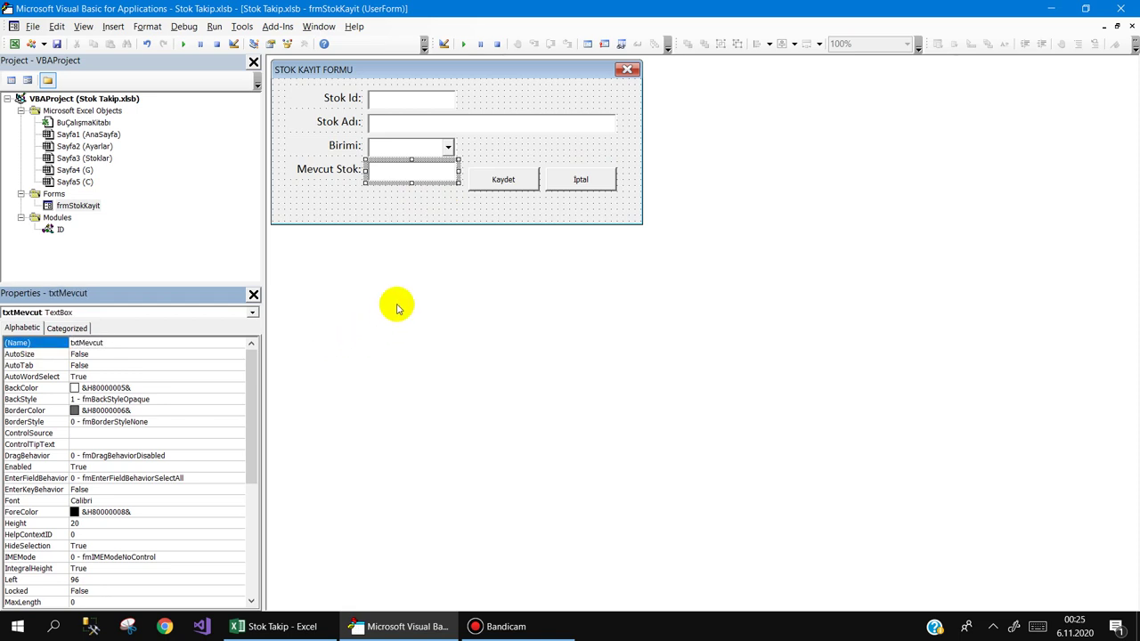
pyautogui.click(428, 198)
# Set txtMevcut's TabIndex to 3 and bring up the Kaydet button's click code
pyautogui.click(383, 146)
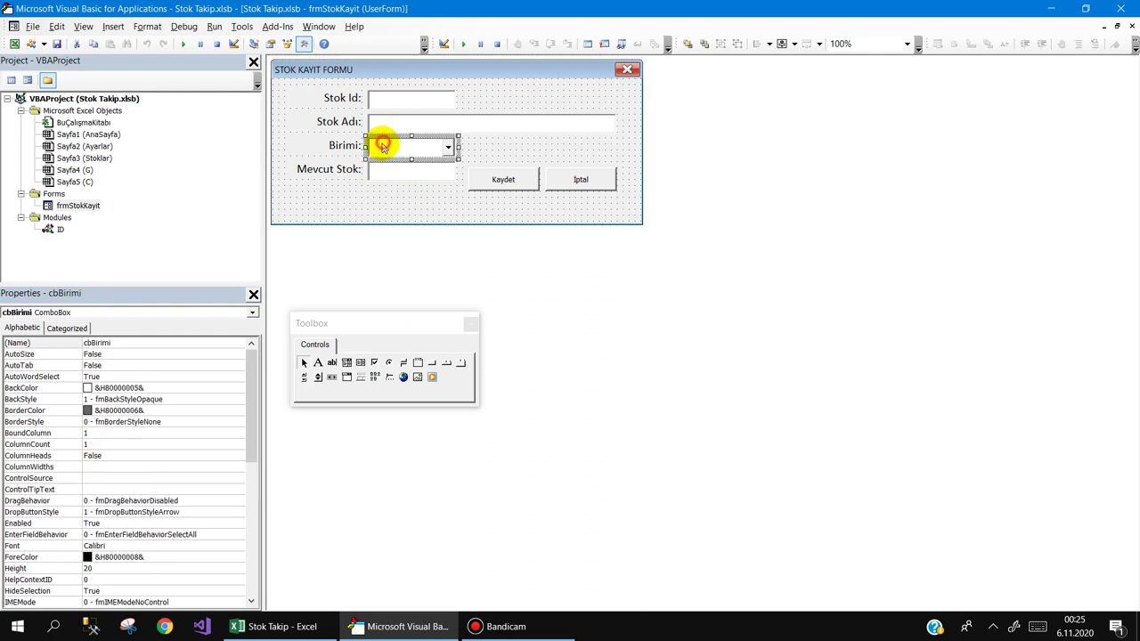
pyautogui.click(407, 170)
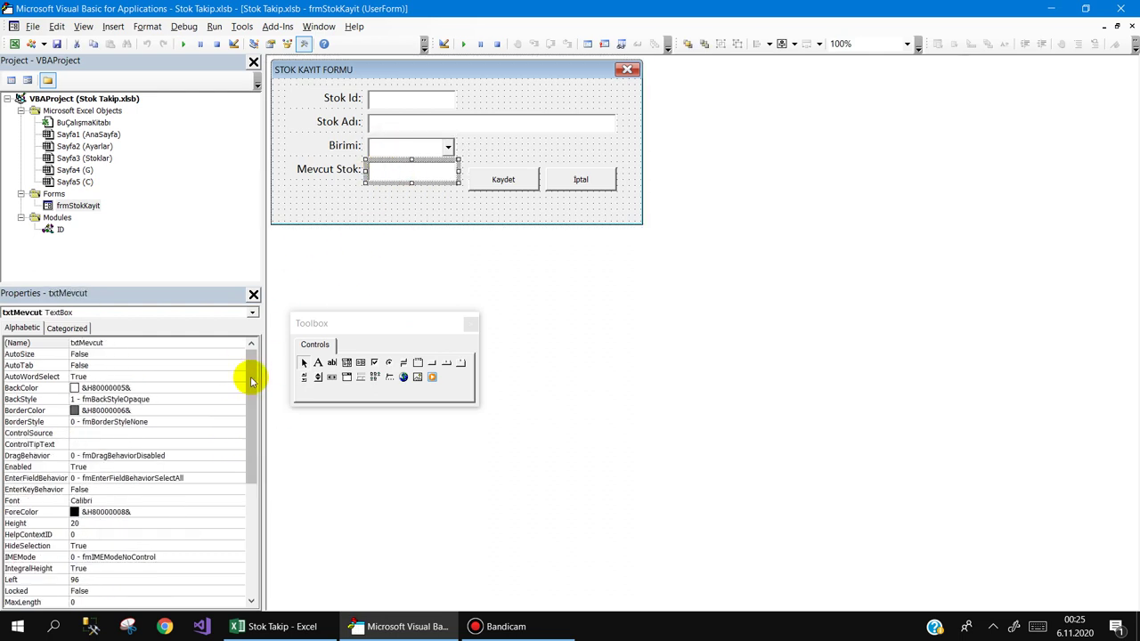
pyautogui.moveTo(250, 377); pyautogui.dragTo(250, 542)
pyautogui.click(22, 480)
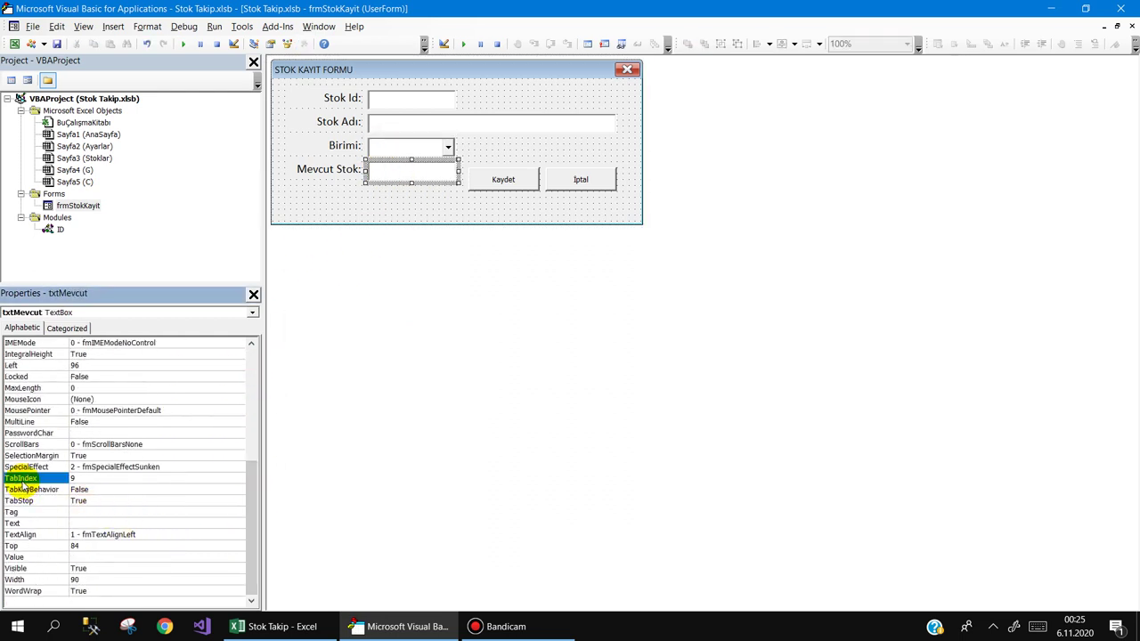
pyautogui.write('3')
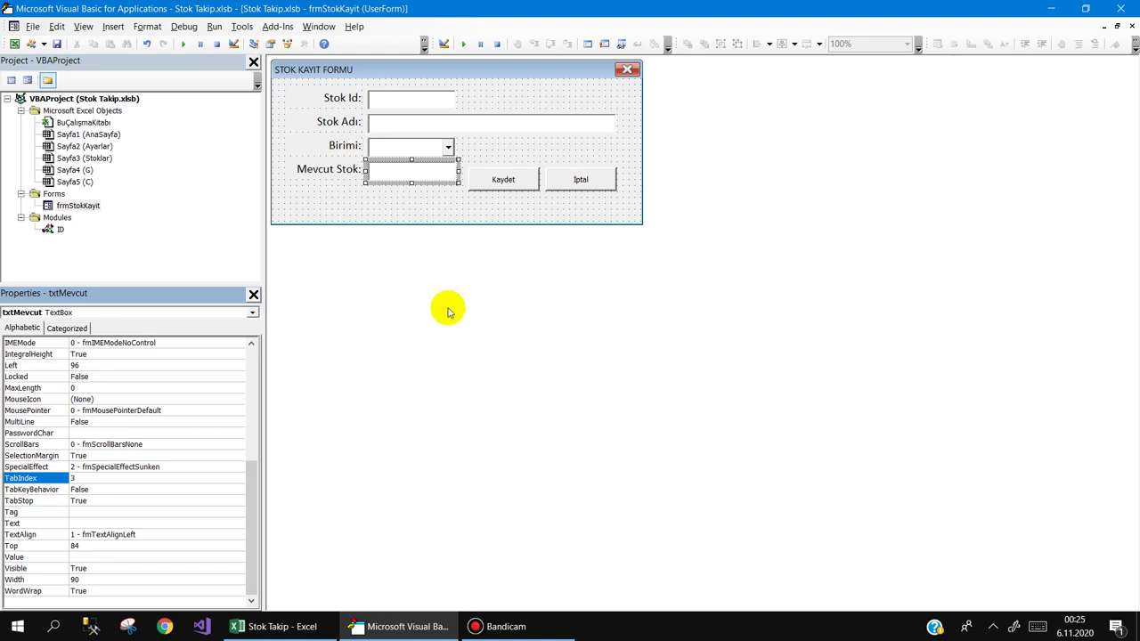
pyautogui.click(442, 200)
pyautogui.doubleClick(495, 179)
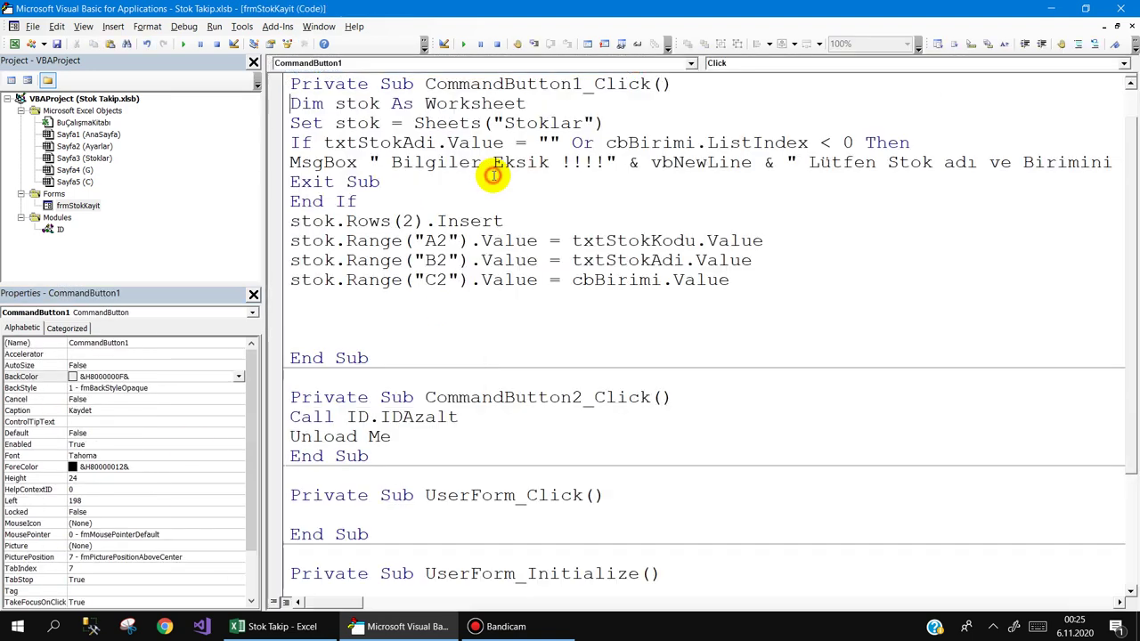
# Paste copies of the C2 assignment line below it
pyautogui.click(303, 297)
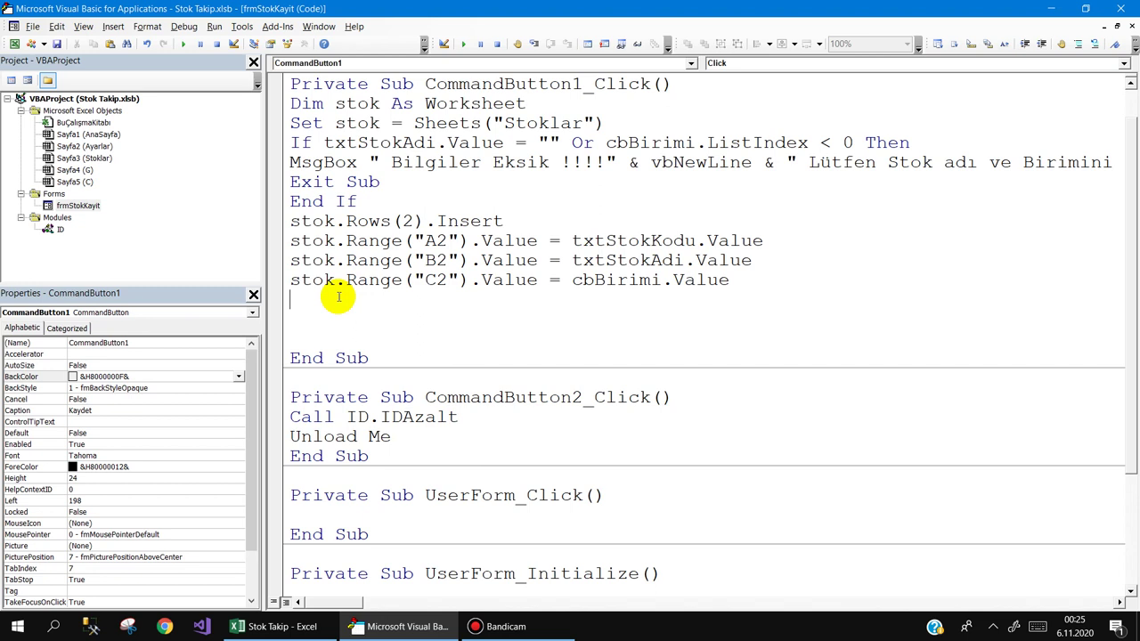
pyautogui.hotkey('shift', 'Up')
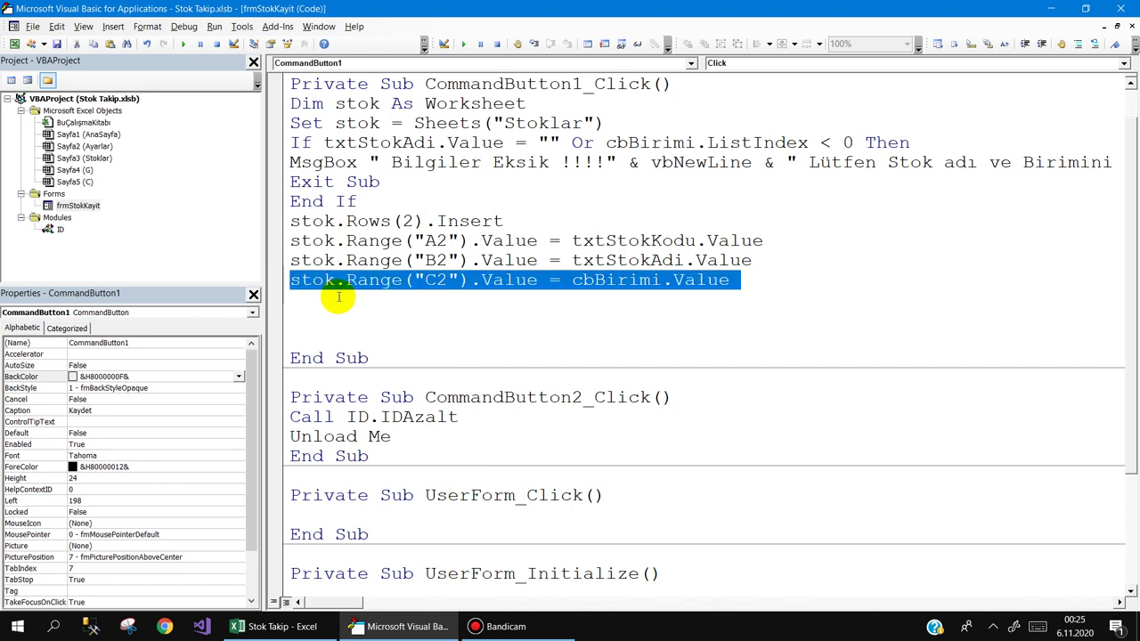
pyautogui.click(339, 298)
pyautogui.hotkey('ctrl', 'v')
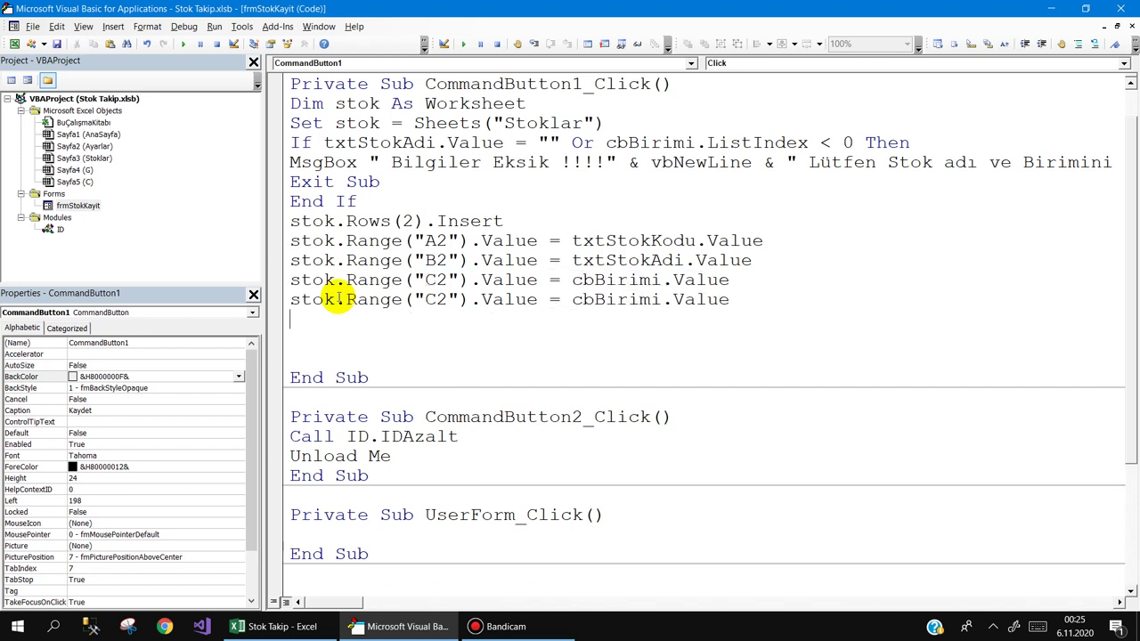
pyautogui.hotkey('ctrl', 'v')
pyautogui.hotkey('ctrl', 'v')
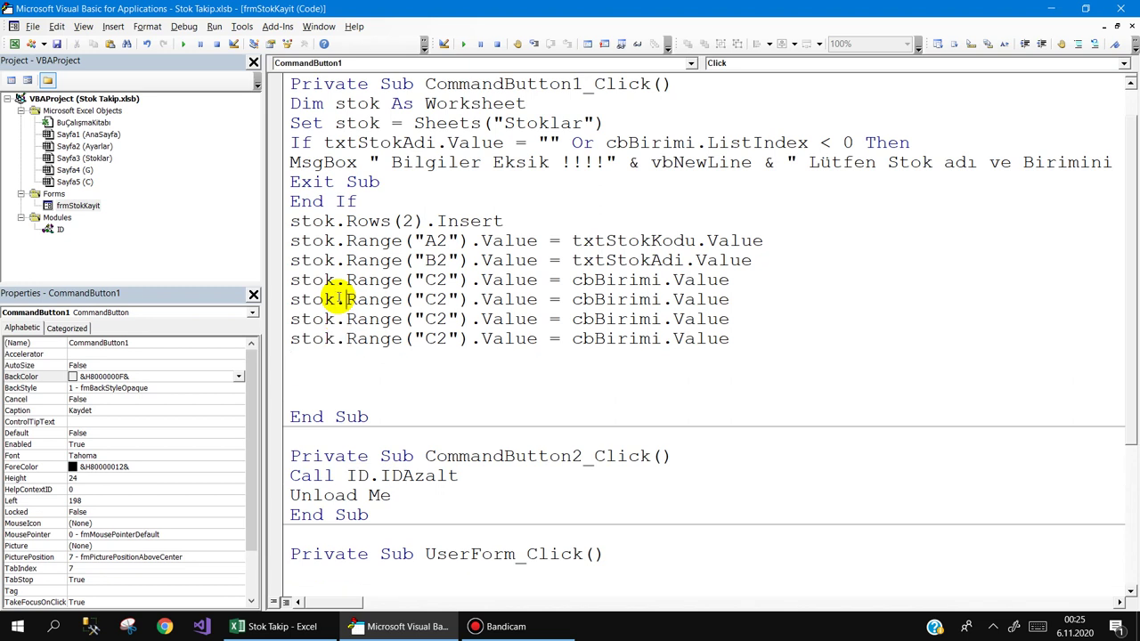
# Change the copies' cell references to D2, E2 and F2, then check Stoklar in Excel
pyautogui.click(437, 299)
pyautogui.press('BackSpace')
pyautogui.write('D')
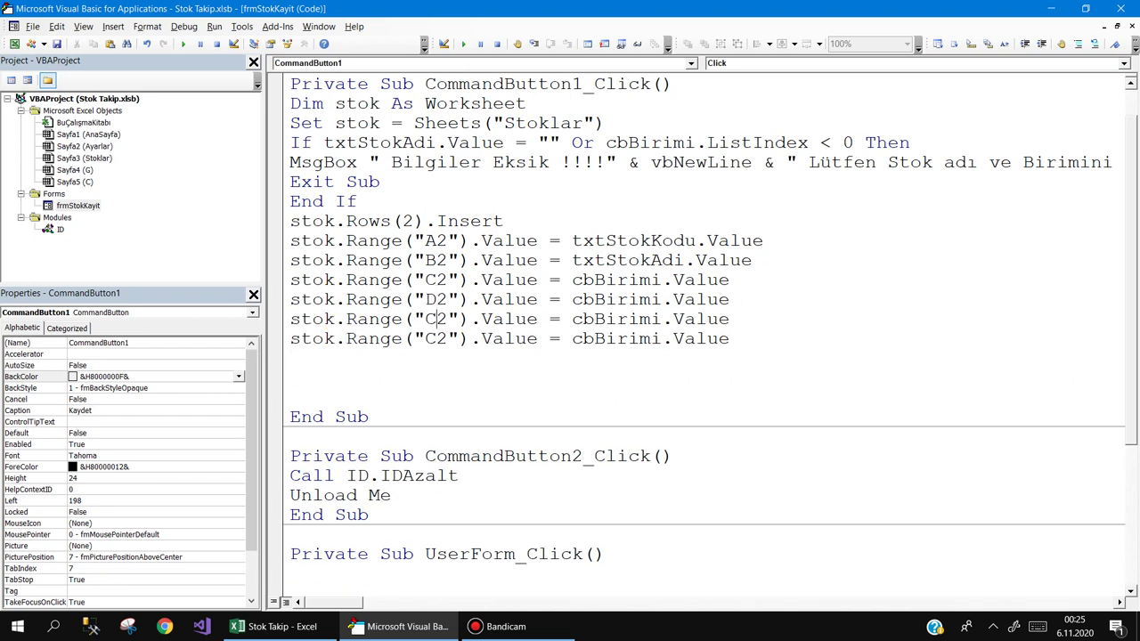
pyautogui.press('Delete')
pyautogui.write('E')
pyautogui.press('Delete')
pyautogui.write('F')
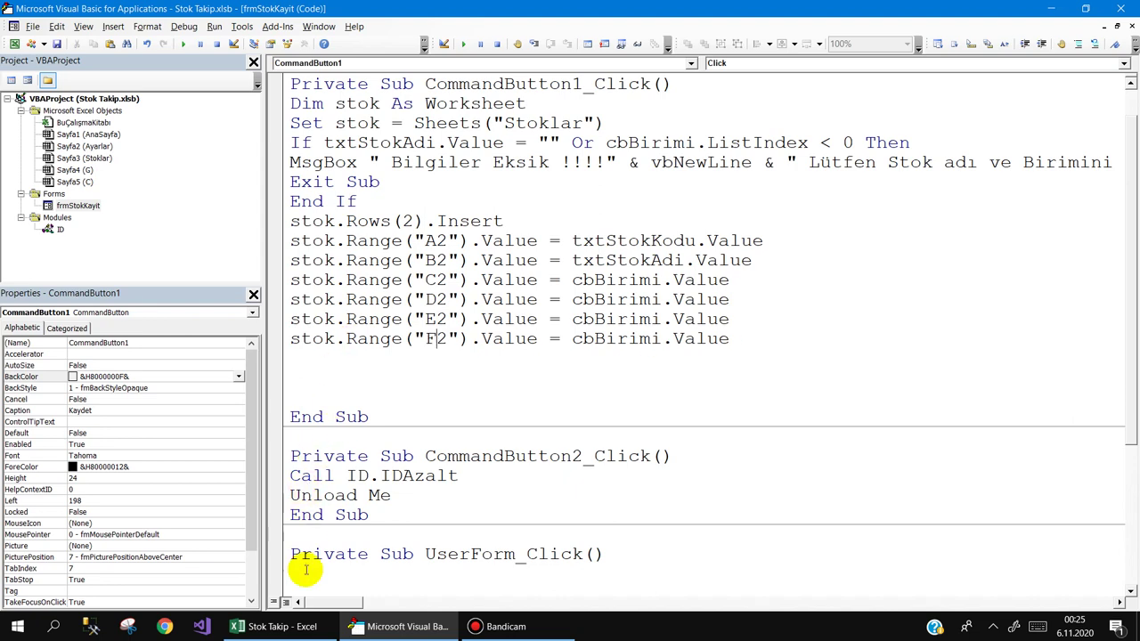
pyautogui.click(271, 626)
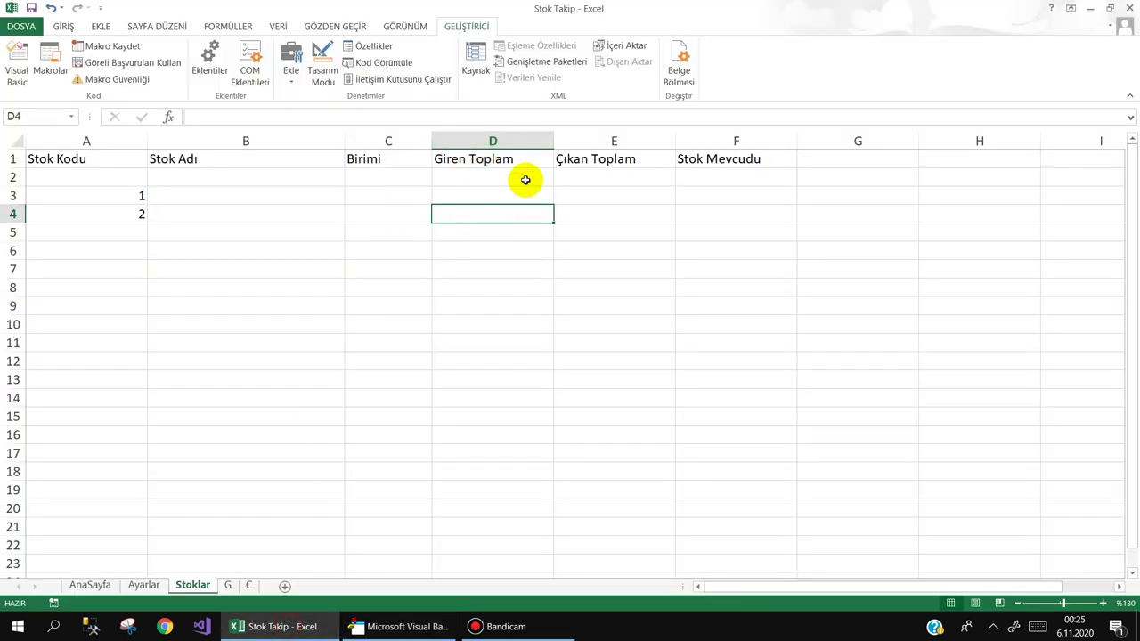
# Make the D2 line take txtMevcut.Value instead of cbBirimi.Value
pyautogui.click(400, 626)
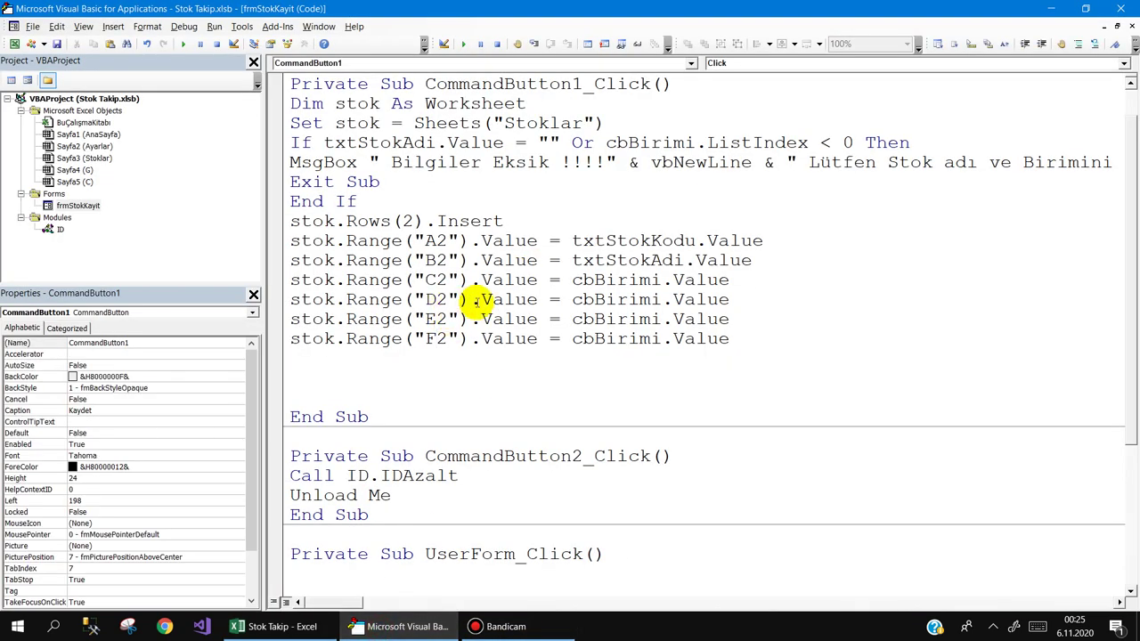
pyautogui.moveTo(572, 300); pyautogui.dragTo(740, 300)
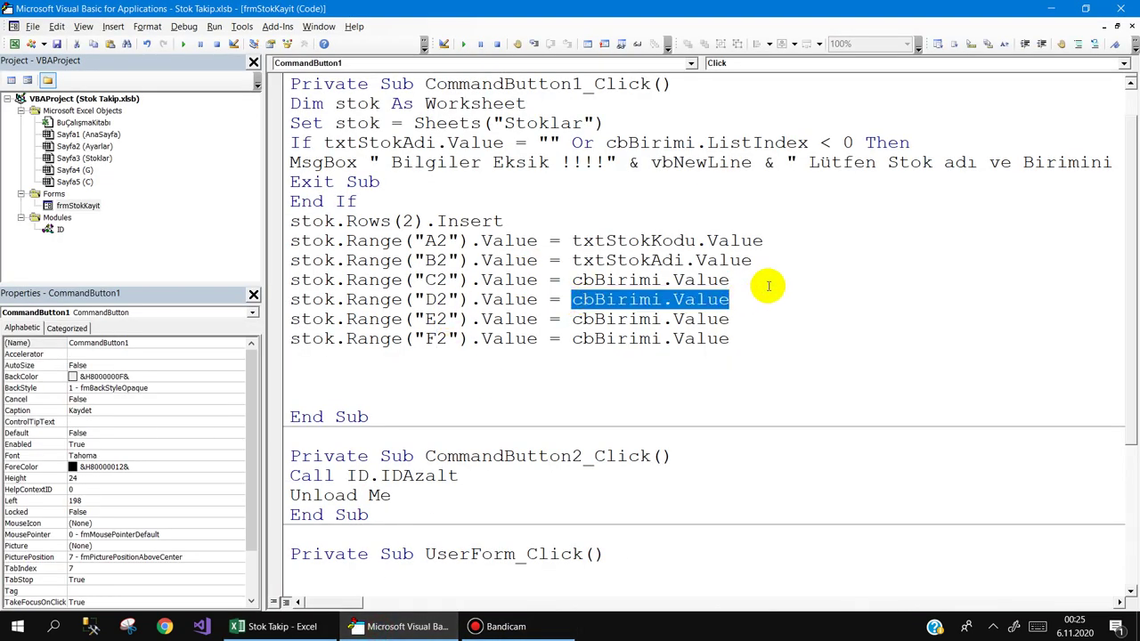
pyautogui.write('txt')
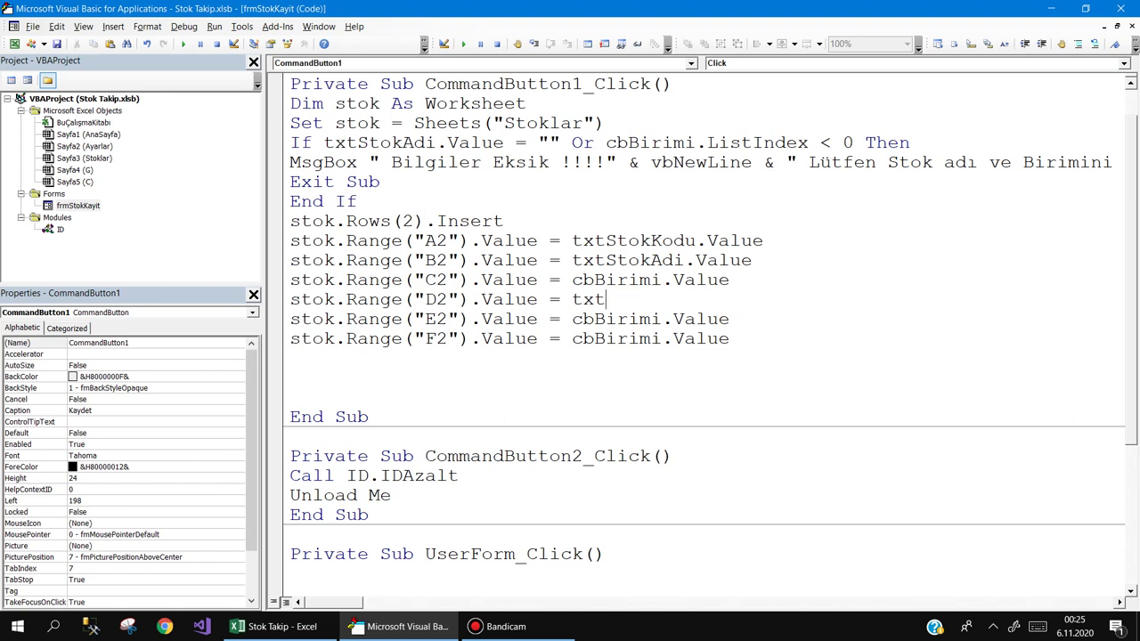
pyautogui.hotkey('ctrl', 'space')
pyautogui.write('.v')
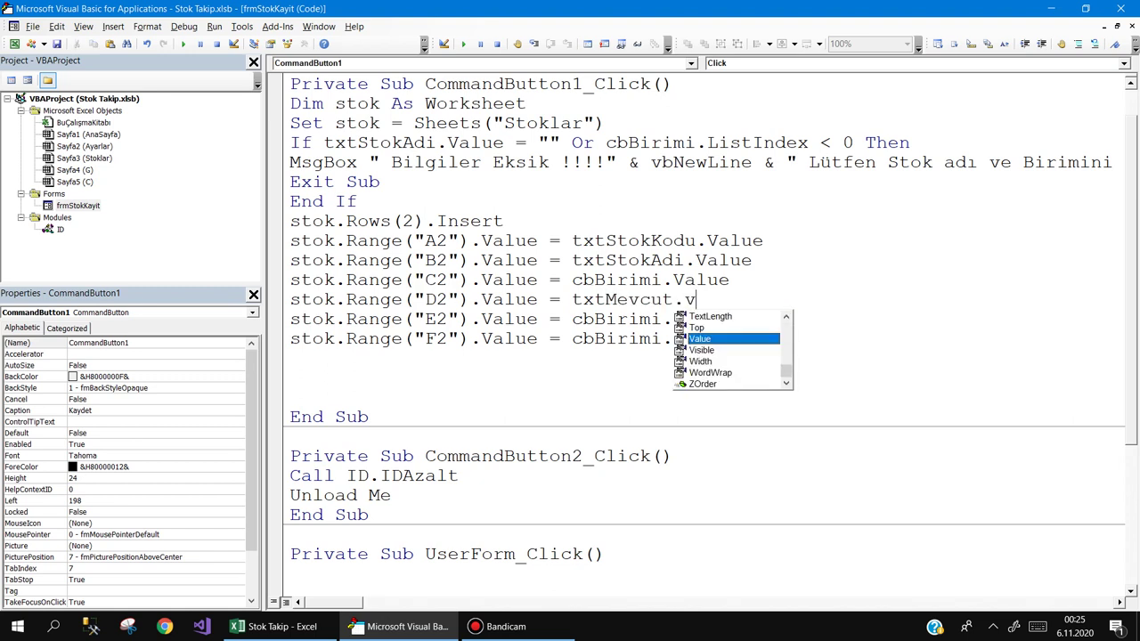
pyautogui.press('space')
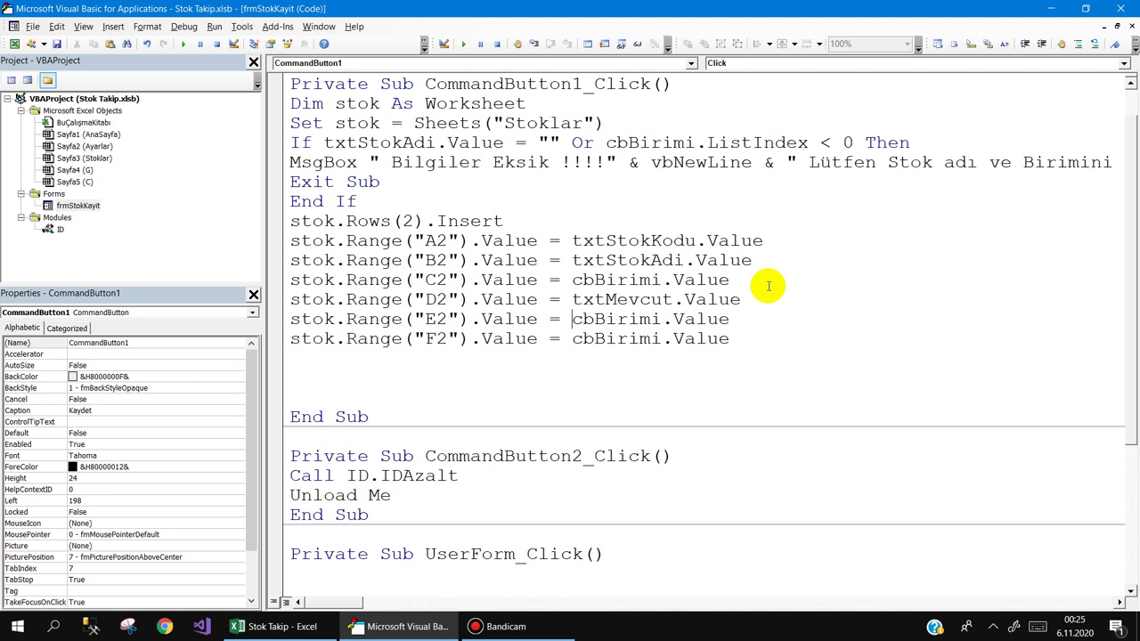
# Set E2 to 0 and F2 to txtMevcut.Value
pyautogui.hotkey('shift', 'Home')
pyautogui.hotkey('shift', 'End')
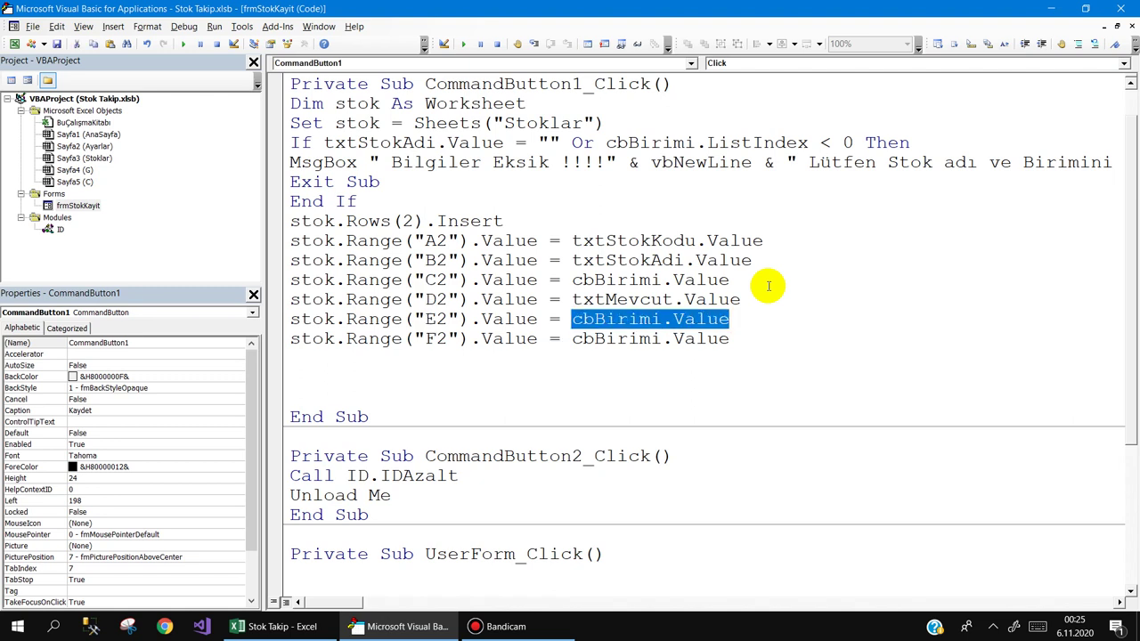
pyautogui.write('0')
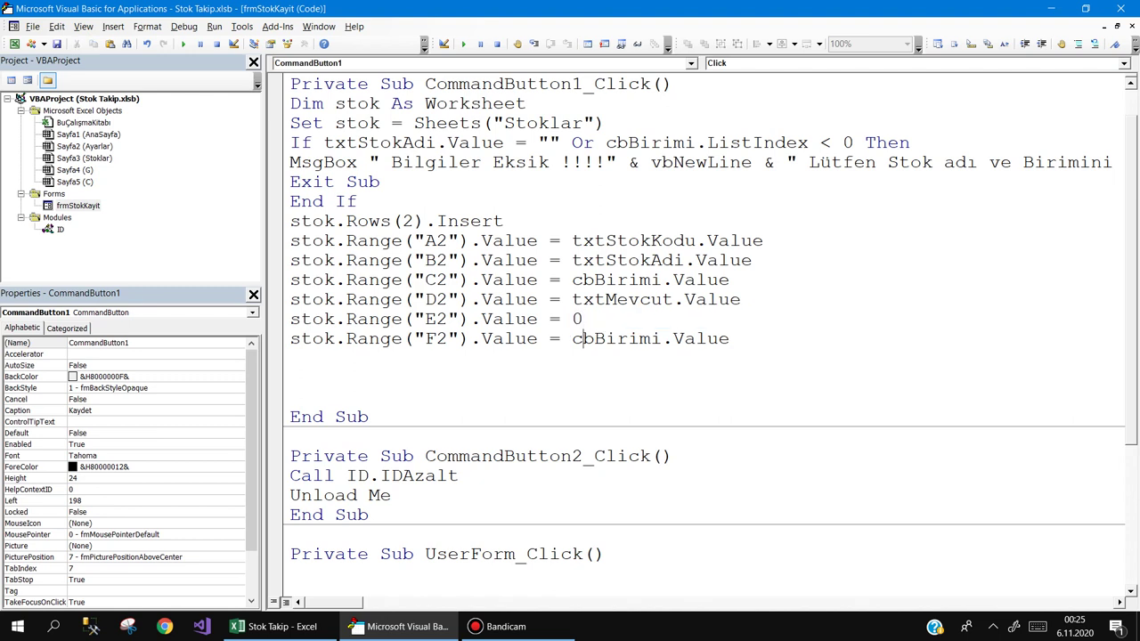
pyautogui.hotkey('shift', 'End')
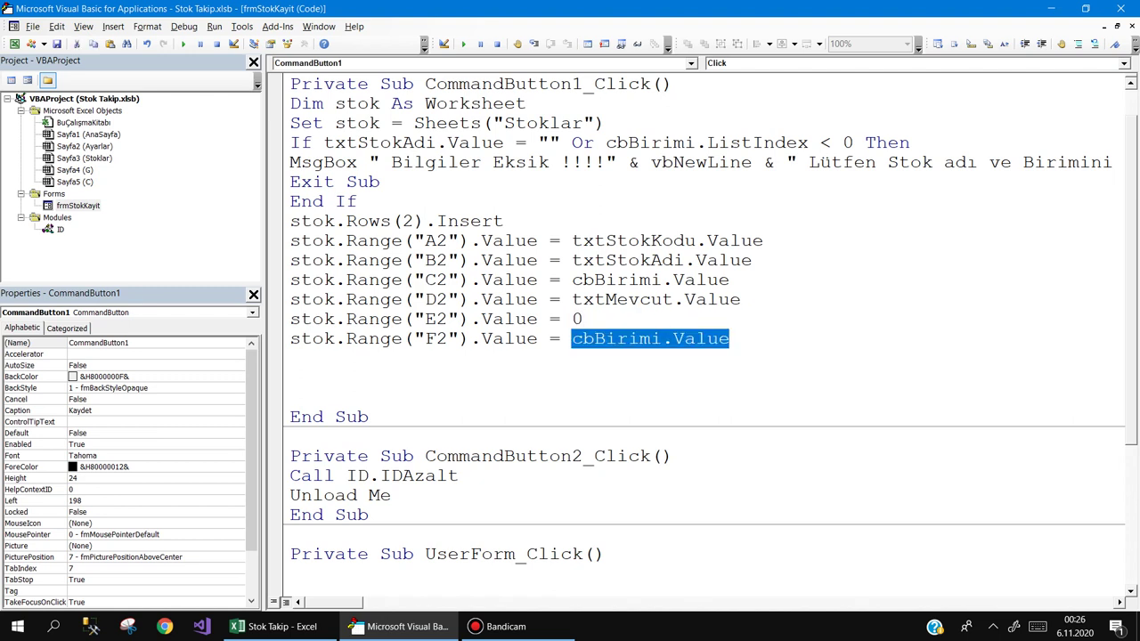
pyautogui.write('txtMevcut')
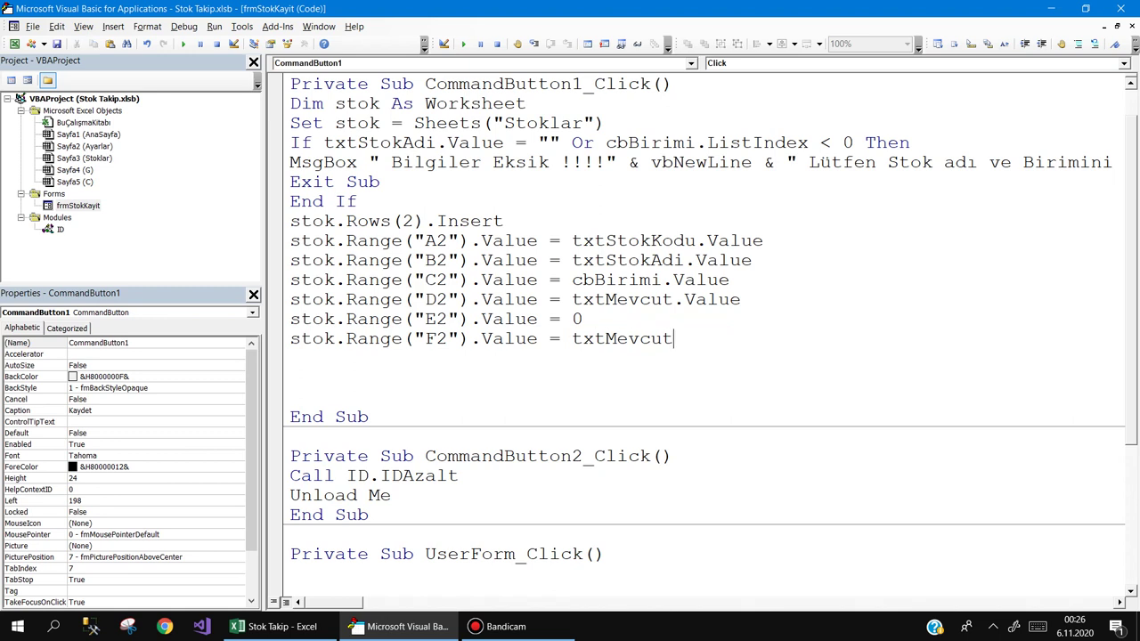
pyautogui.write('.v')
pyautogui.press('Tab')
pyautogui.press('Down')
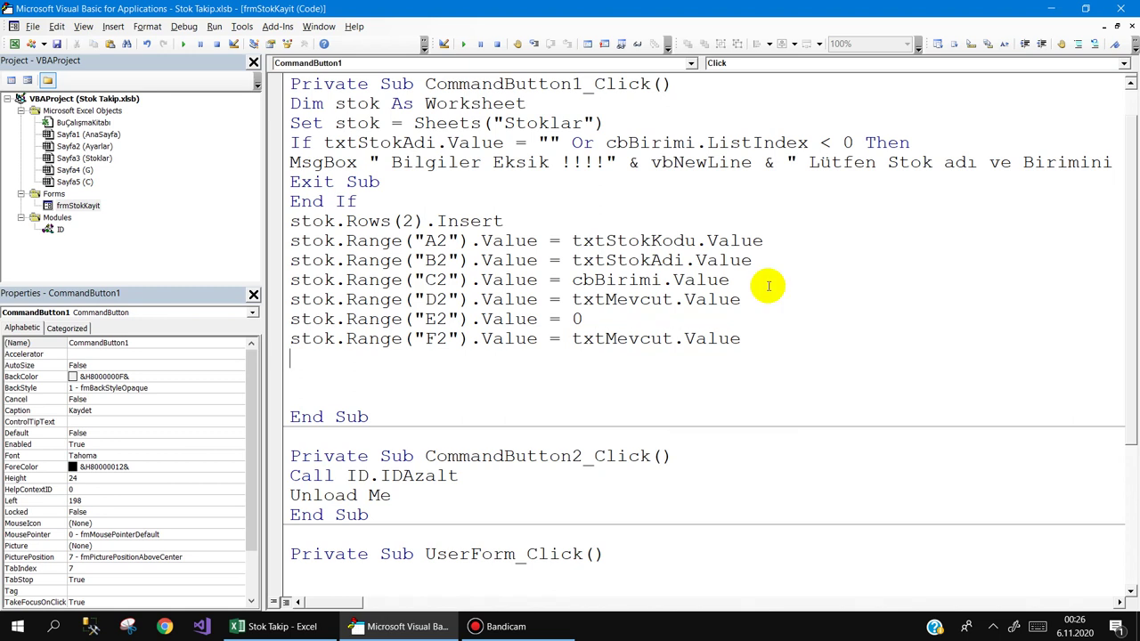
# Clear the test values 1 and 2 from A3:A4 on Stoklar
pyautogui.click(303, 626)
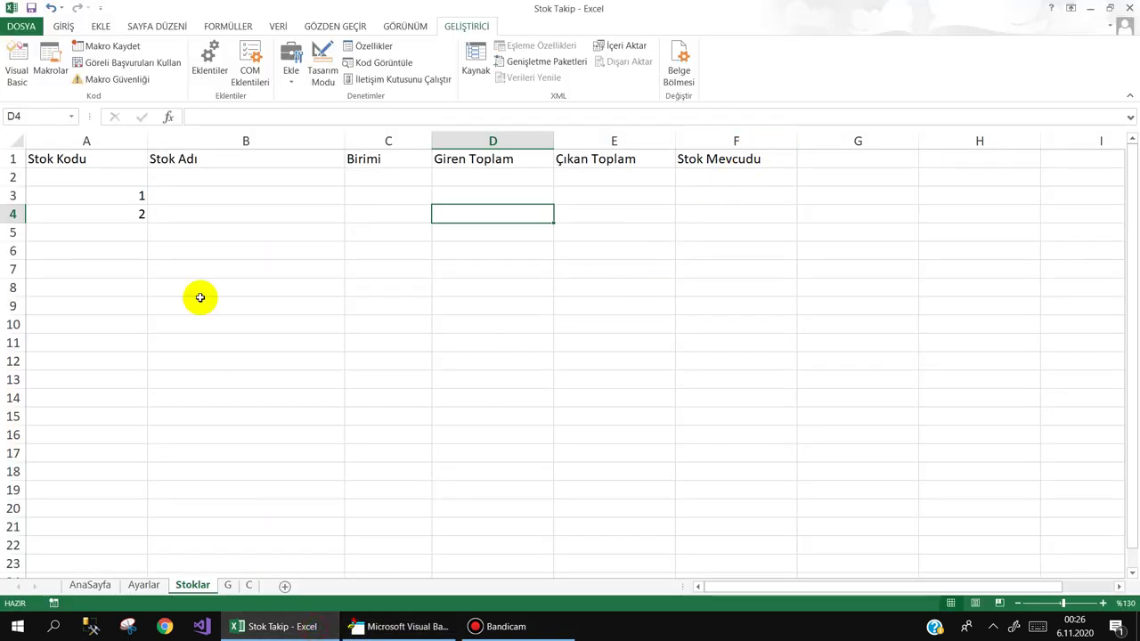
pyautogui.moveTo(130, 196); pyautogui.dragTo(127, 223)
pyautogui.press('Delete')
pyautogui.click(186, 257)
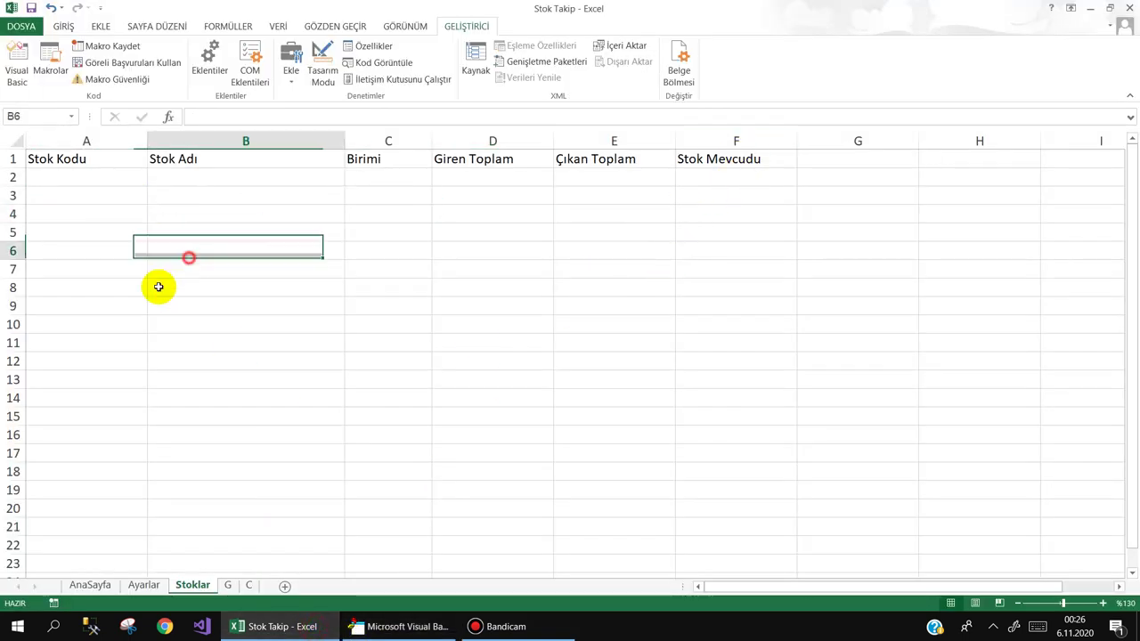
# Change the Ayarlar Stok Id to 1000 and go to the AnaSayfa sheet
pyautogui.click(140, 583)
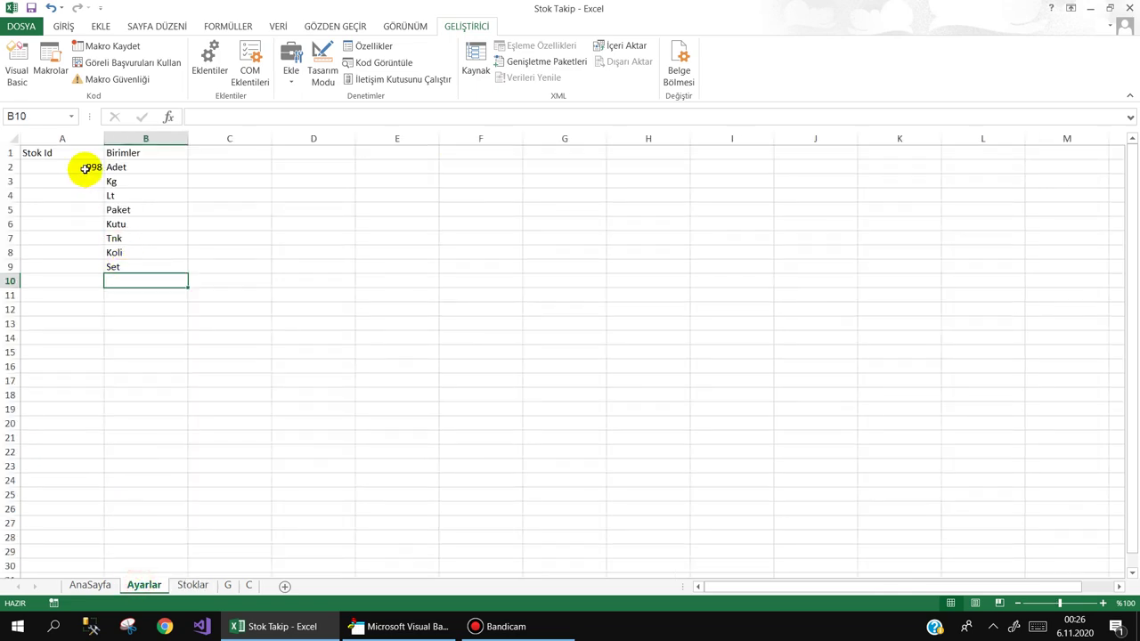
pyautogui.click(91, 169)
pyautogui.write('1000')
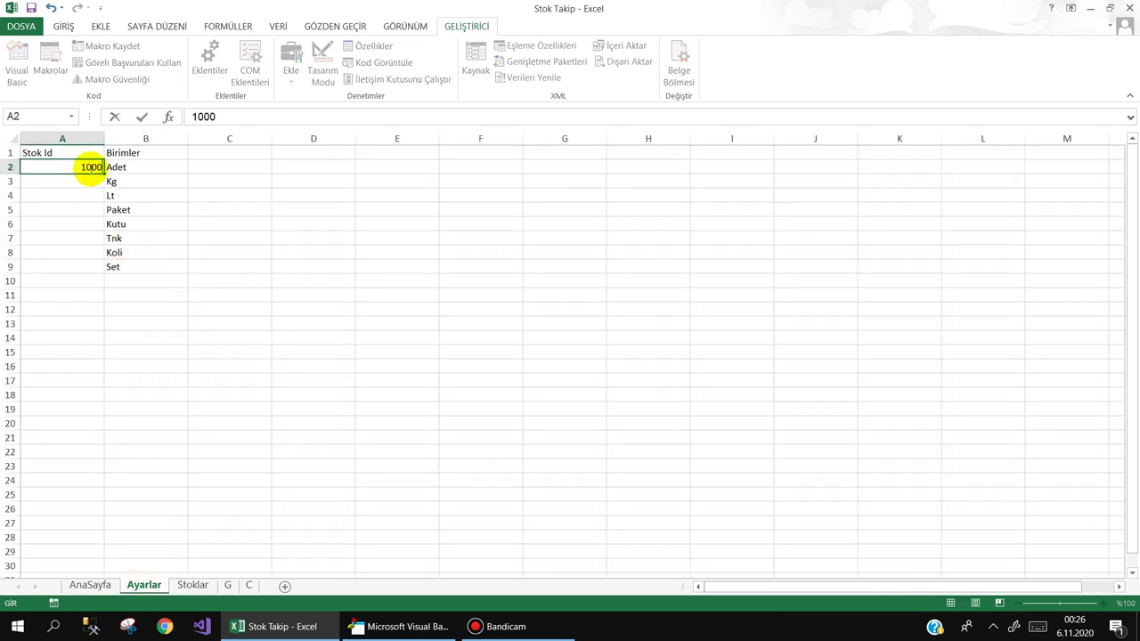
pyautogui.press('Return')
pyautogui.click(86, 365)
pyautogui.click(90, 585)
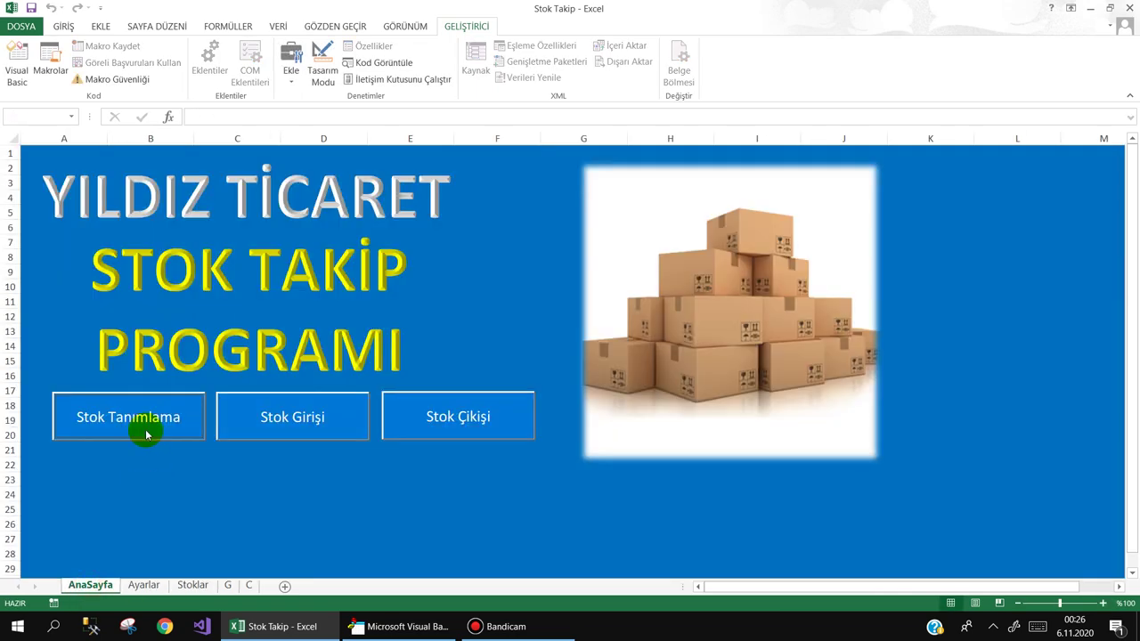
pyautogui.click(147, 433)
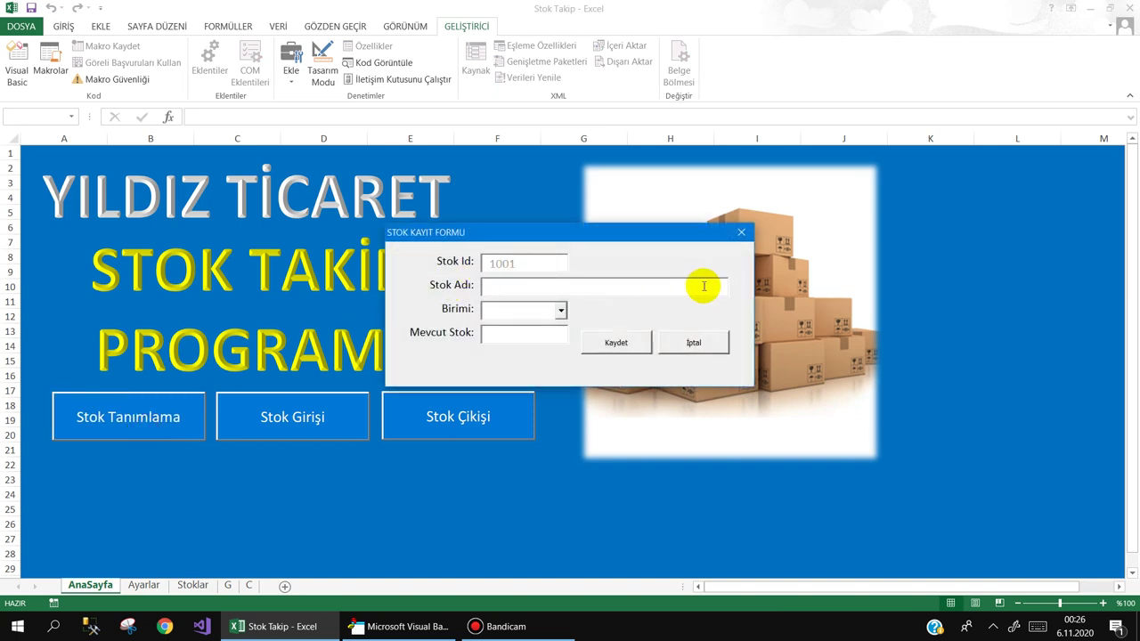
pyautogui.click(703, 285)
pyautogui.write('Kalem')
pyautogui.press('Tab')
pyautogui.write('Adet')
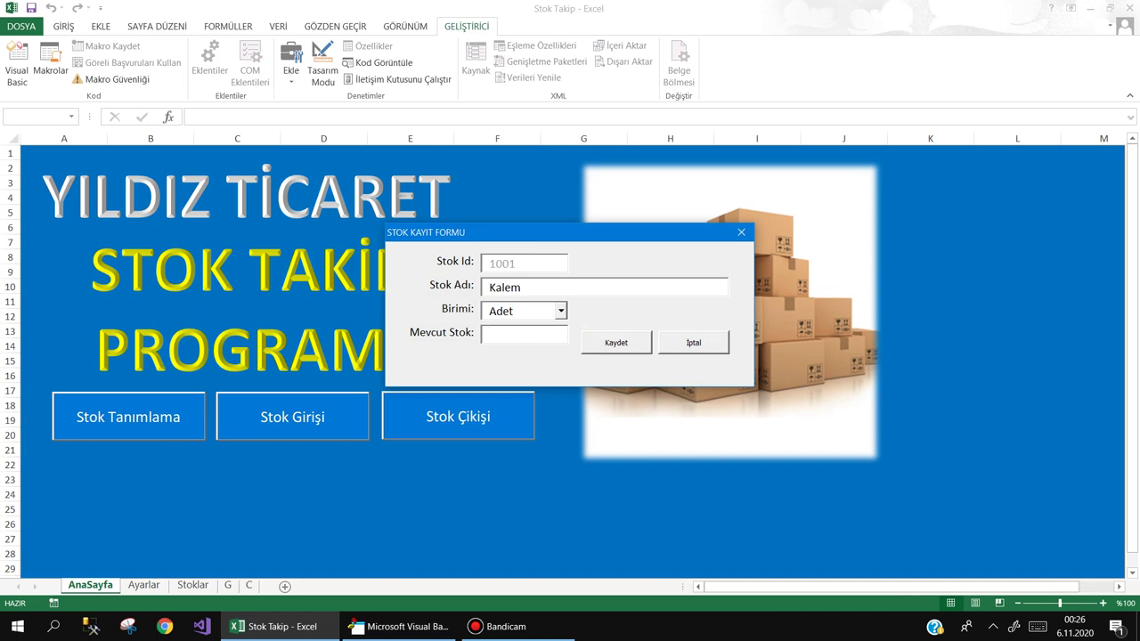
pyautogui.press('Tab')
pyautogui.click(715, 344)
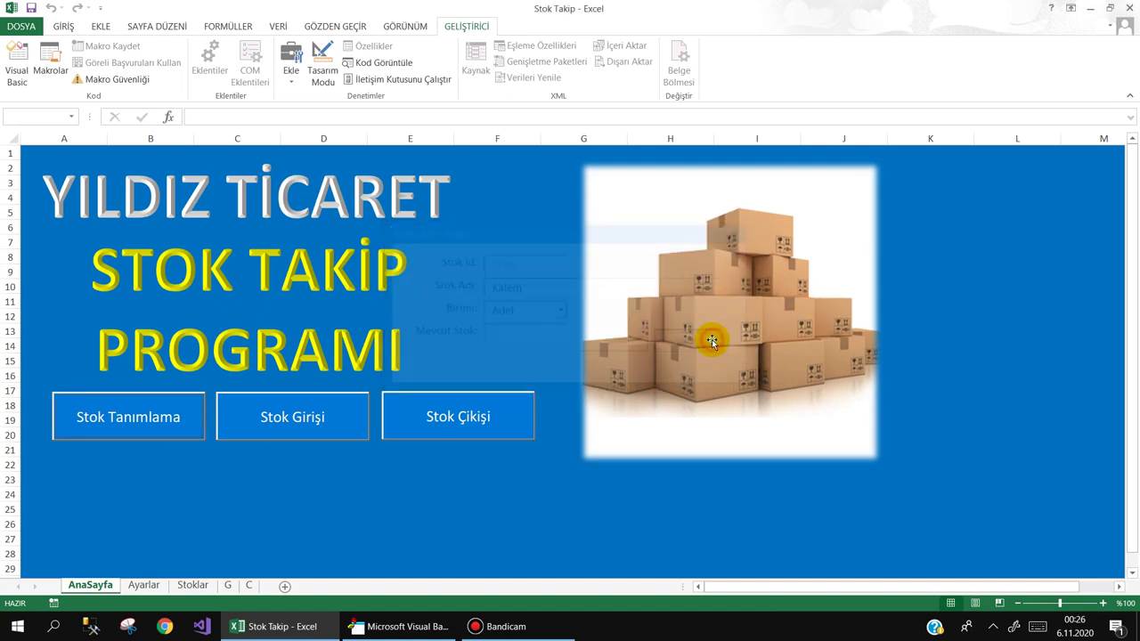
# In the Kaydet routine, add an If line after the C2 assignment testing whether txtMevcut.Value is empty
pyautogui.click(391, 626)
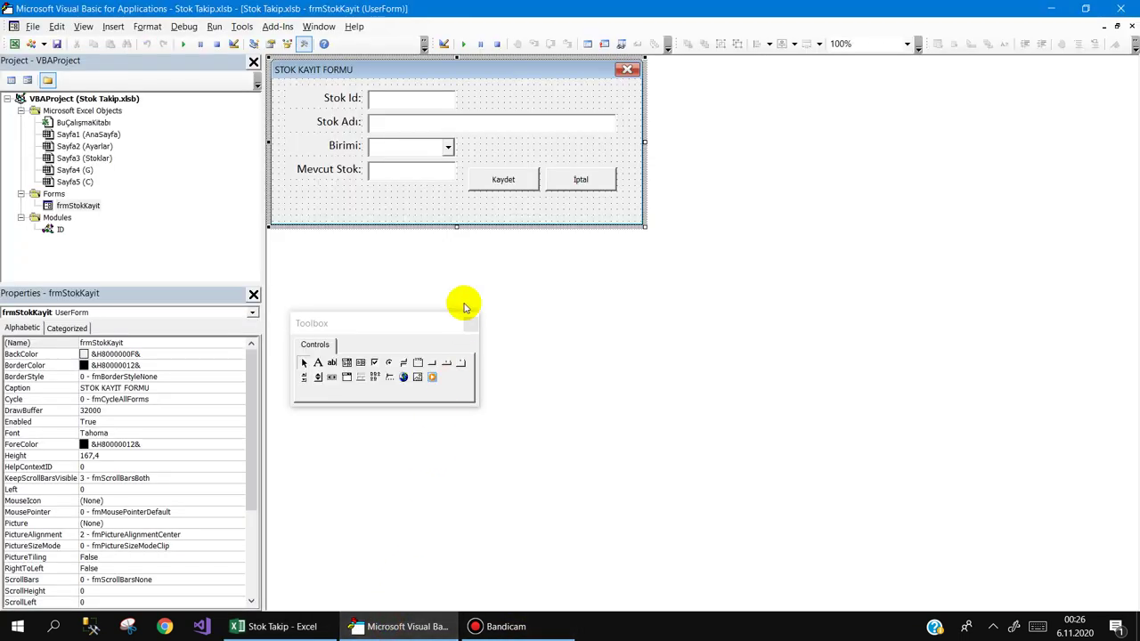
pyautogui.doubleClick(499, 179)
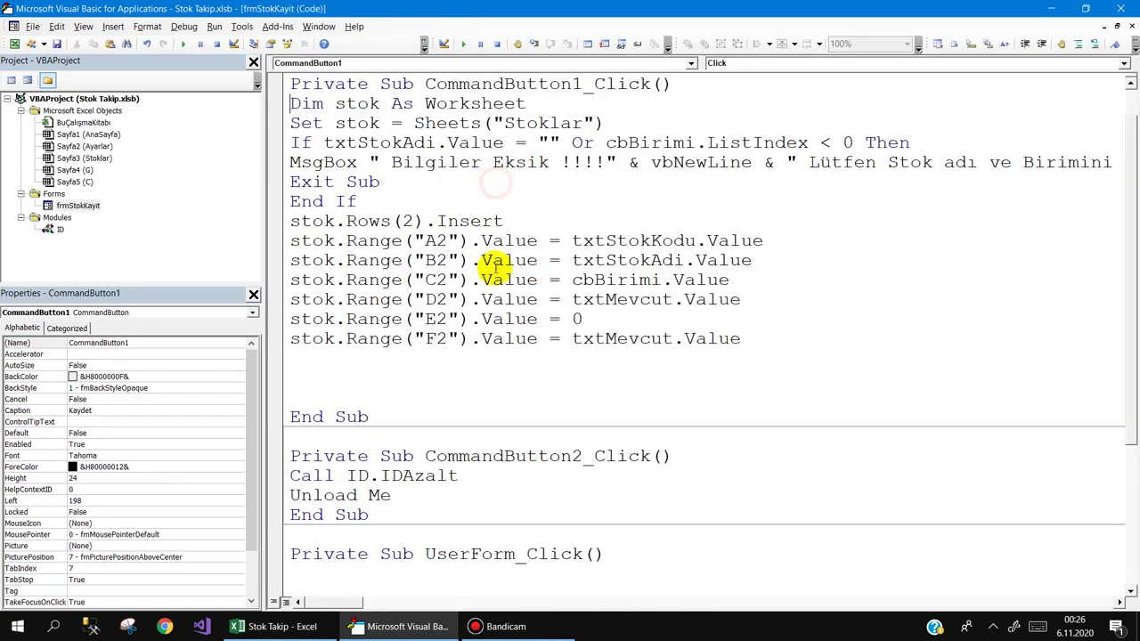
pyautogui.press('Return')
pyautogui.write('if txtm')
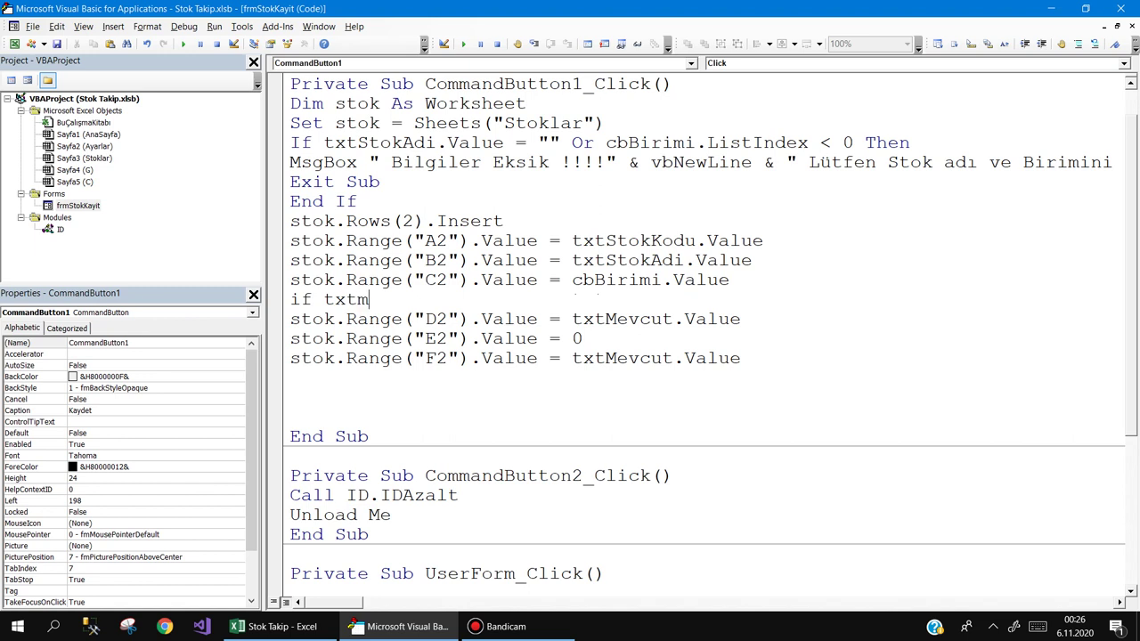
pyautogui.hotkey('ctrl', 'space')
pyautogui.write('.v=')
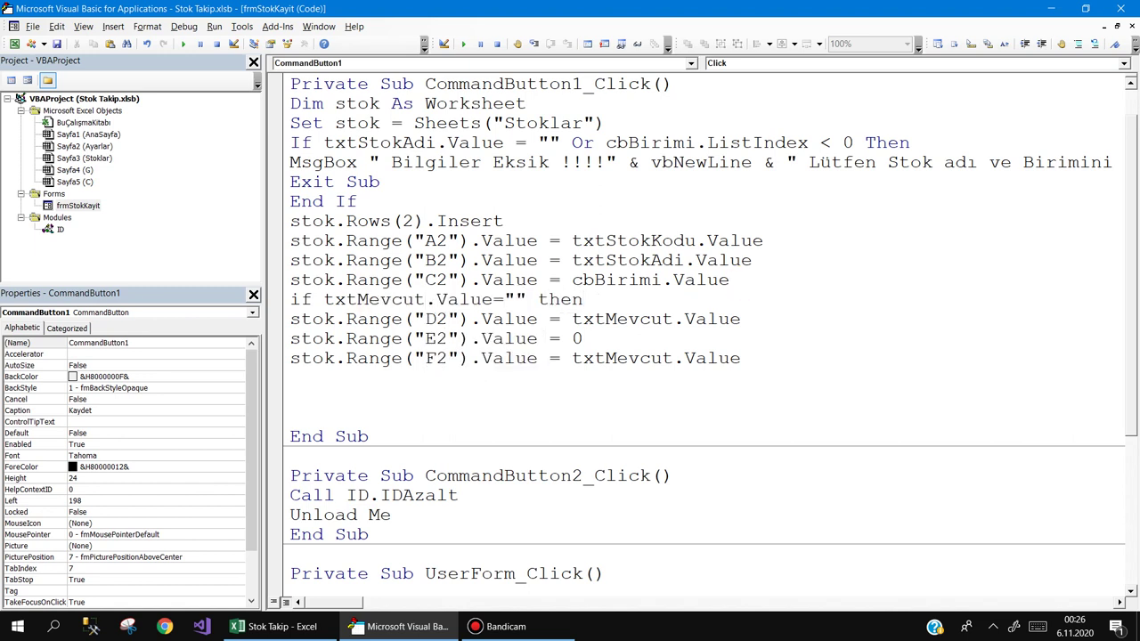
pyautogui.press('Return')
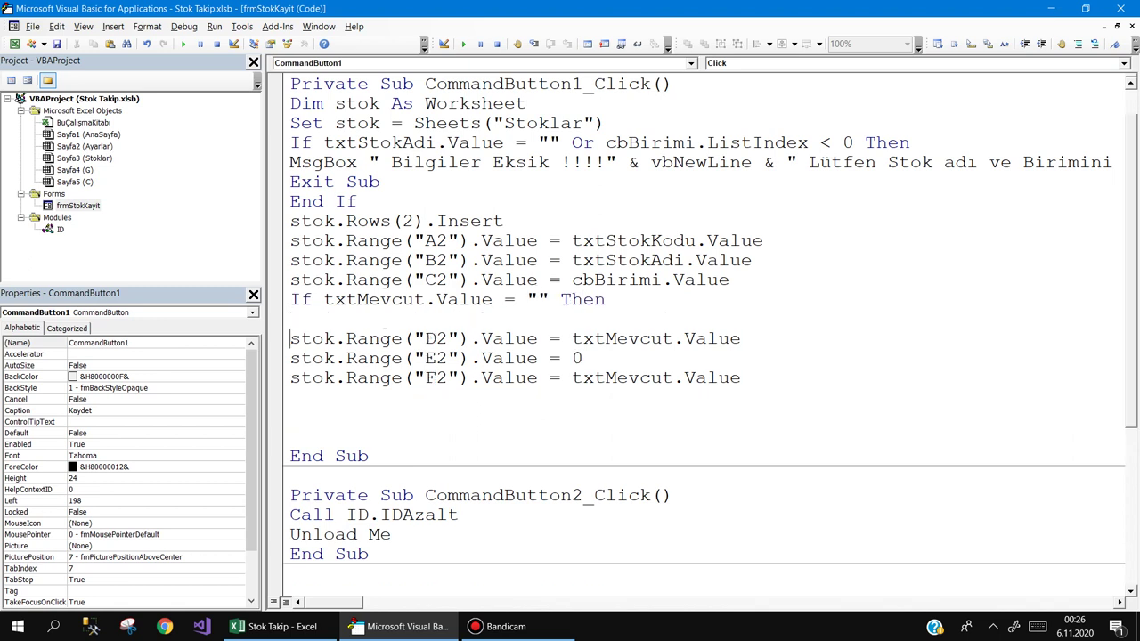
# Add a D2 = 0 line under Then, close the block with End If, and indent the Else D2 line
pyautogui.hotkey('shift', 'Right')
pyautogui.hotkey('shift', 'Right')
pyautogui.hotkey('shift', 'Right')
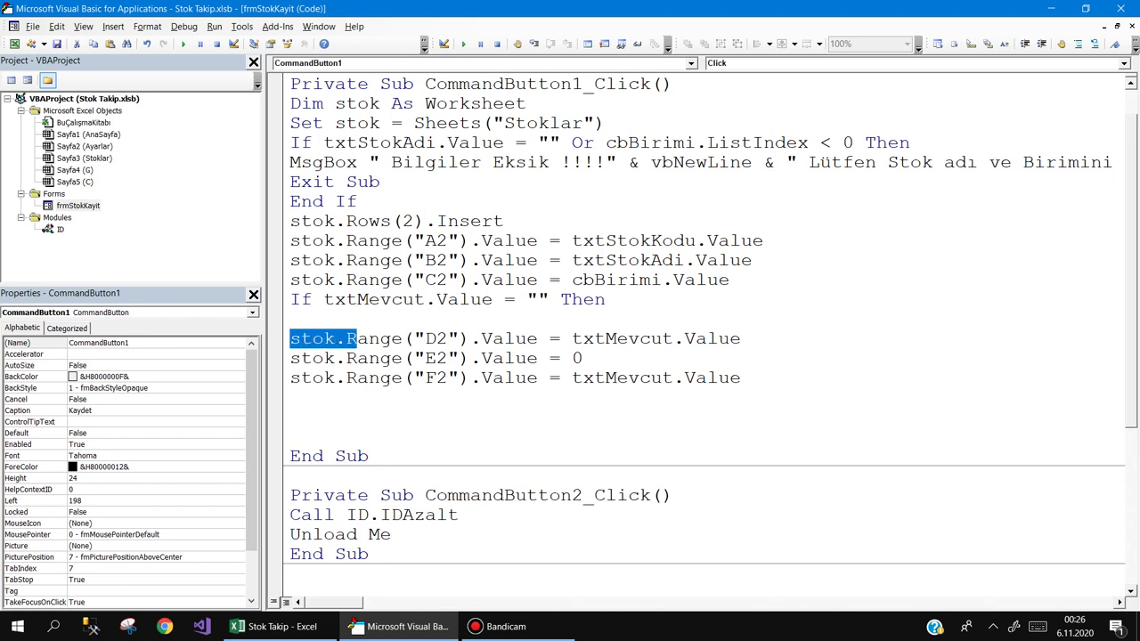
pyautogui.hotkey('shift', 'Right')
pyautogui.hotkey('shift', 'Right')
pyautogui.hotkey('shift', 'Right')
pyautogui.hotkey('ctrl', 'c')
pyautogui.press('Up')
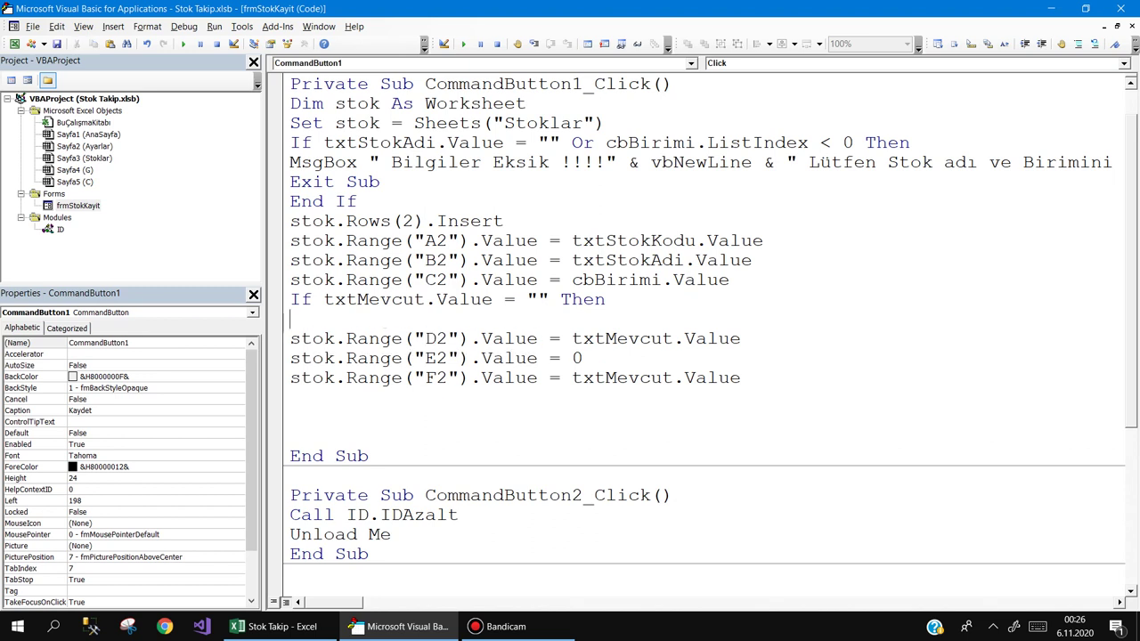
pyautogui.hotkey('ctrl', 'v')
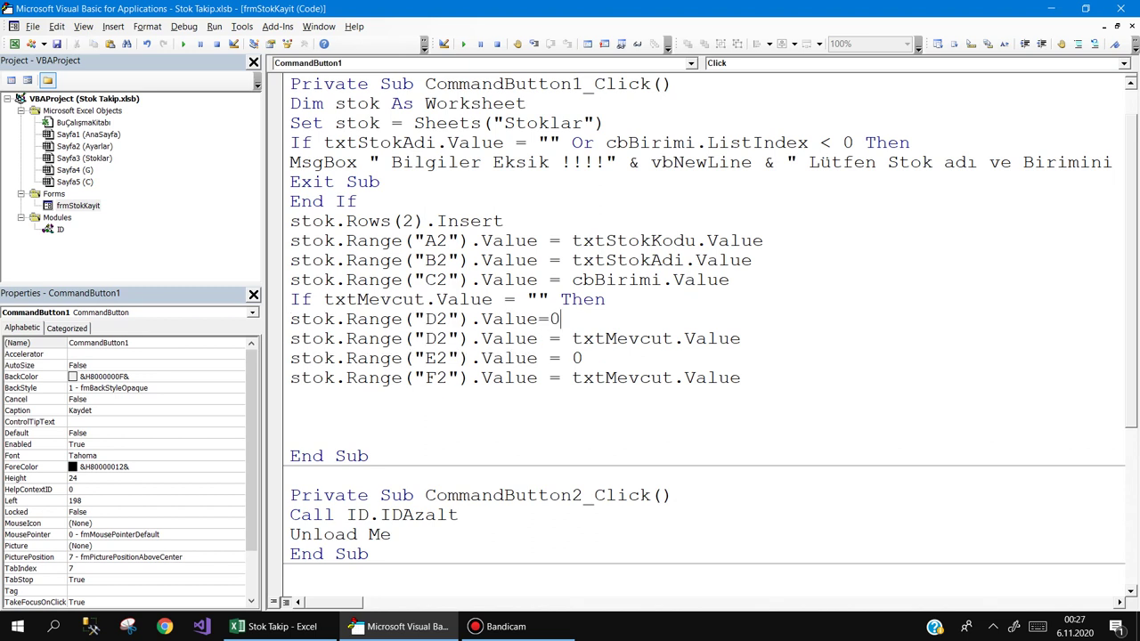
pyautogui.press('Return')
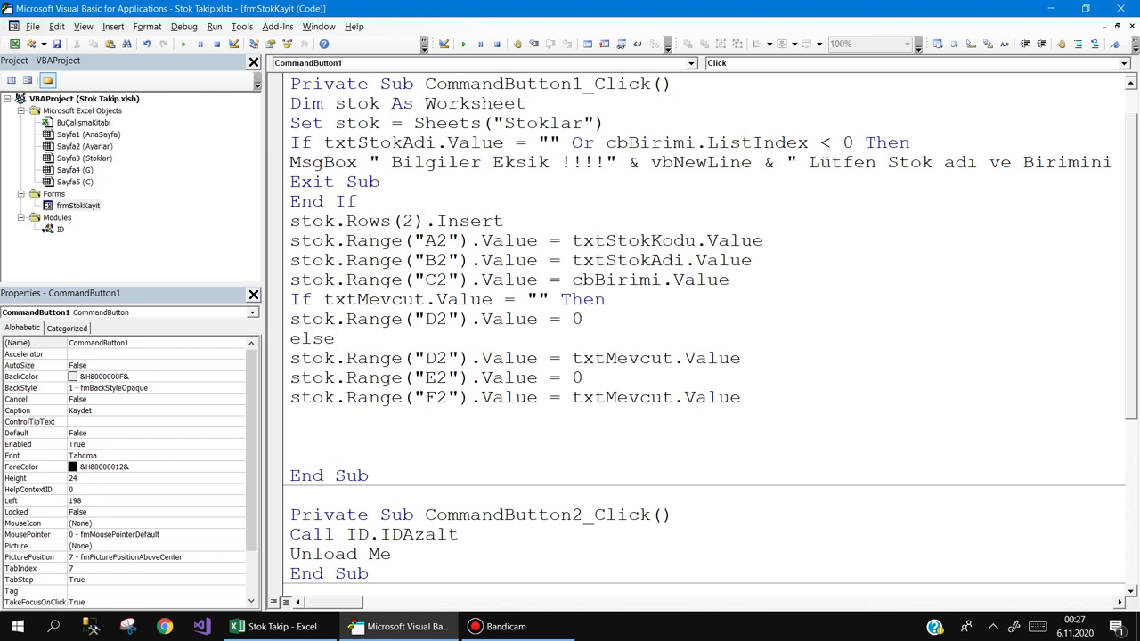
pyautogui.press('Left')
pyautogui.press('Return')
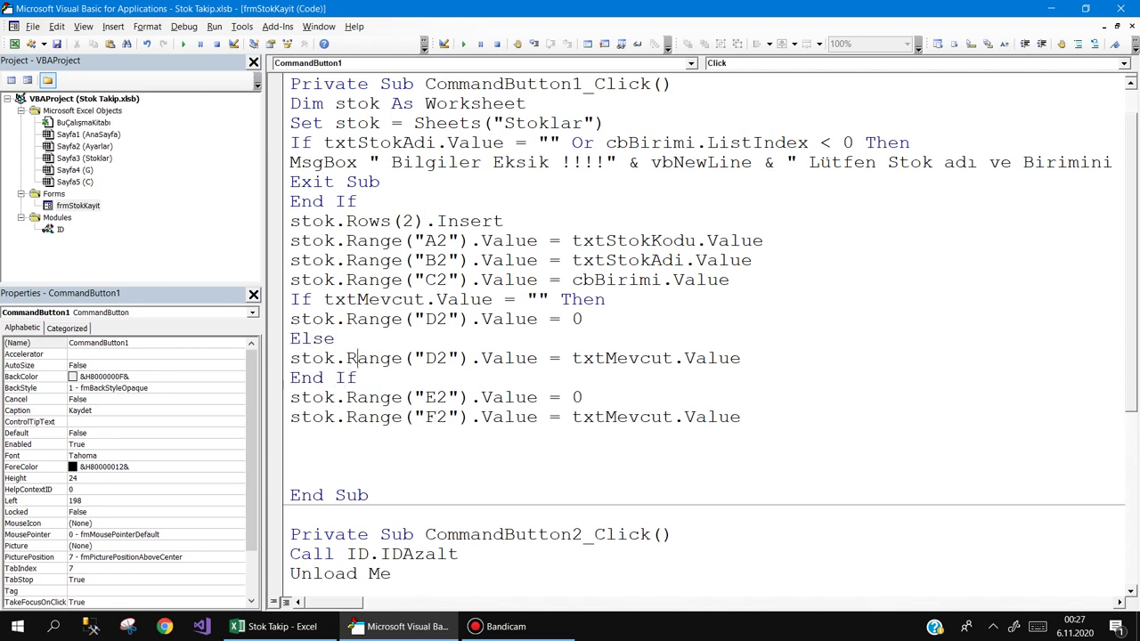
pyautogui.press('Tab')
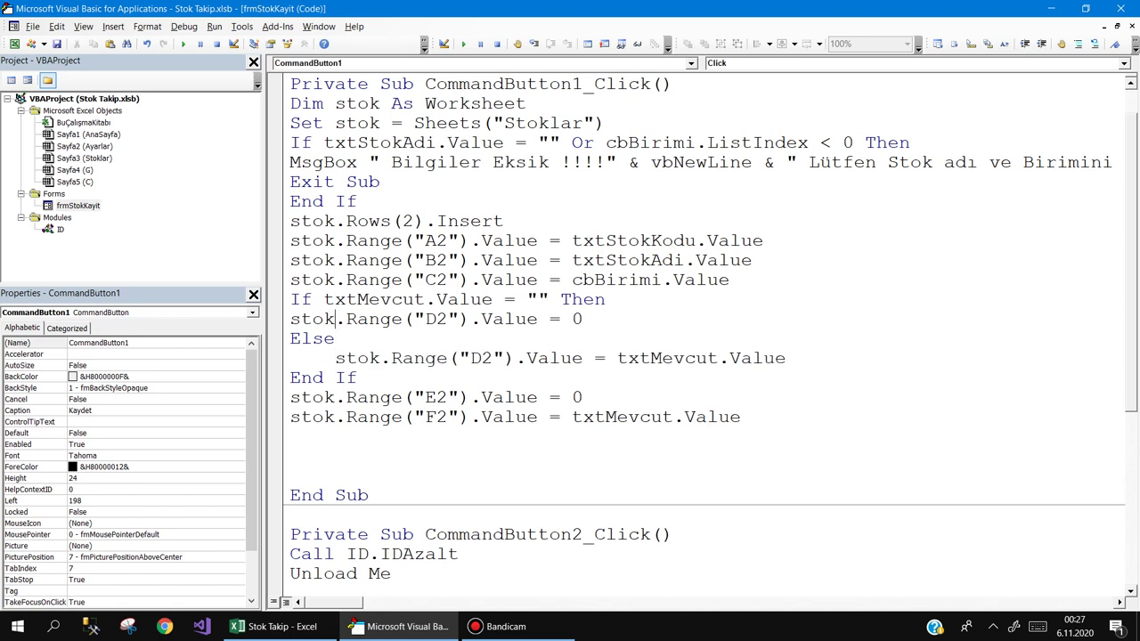
# Indent the Then D2 line and copy the E2 and F2 lines under it, changing F2 to 0
pyautogui.click(291, 319)
pyautogui.press('Tab')
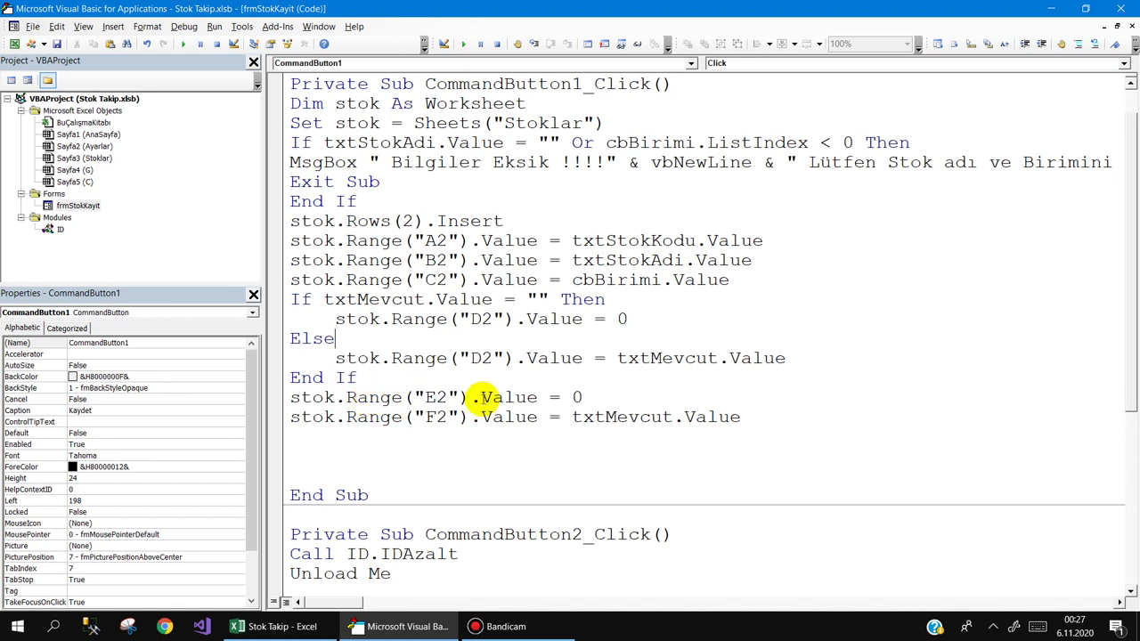
pyautogui.moveTo(757, 417); pyautogui.dragTo(287, 401)
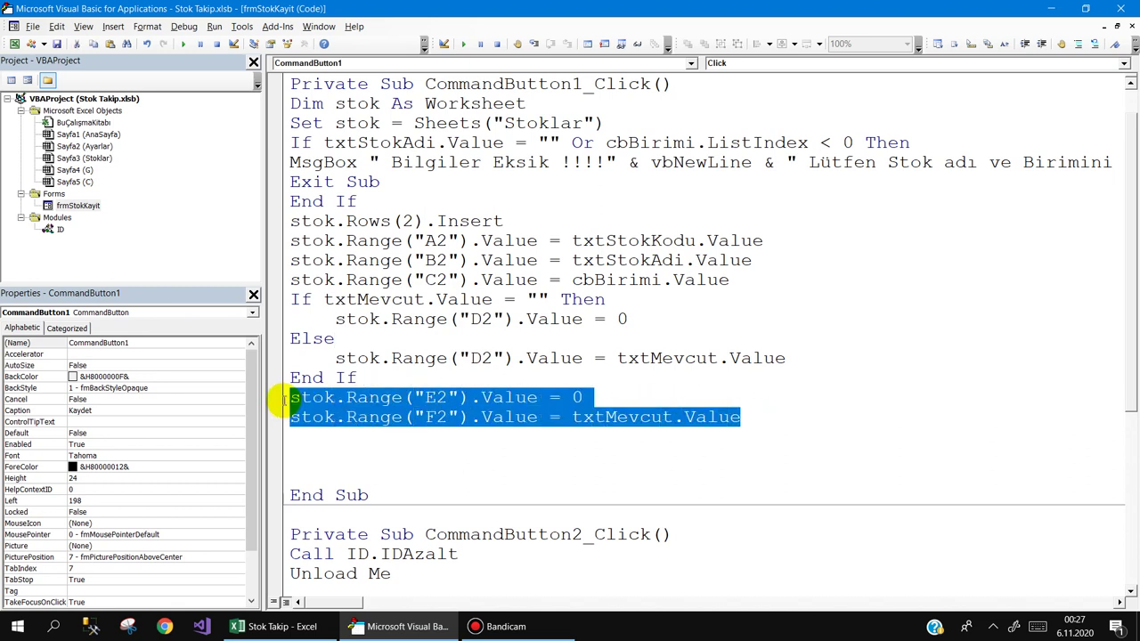
pyautogui.click(633, 319)
pyautogui.press('Return')
pyautogui.hotkey('ctrl', 'v')
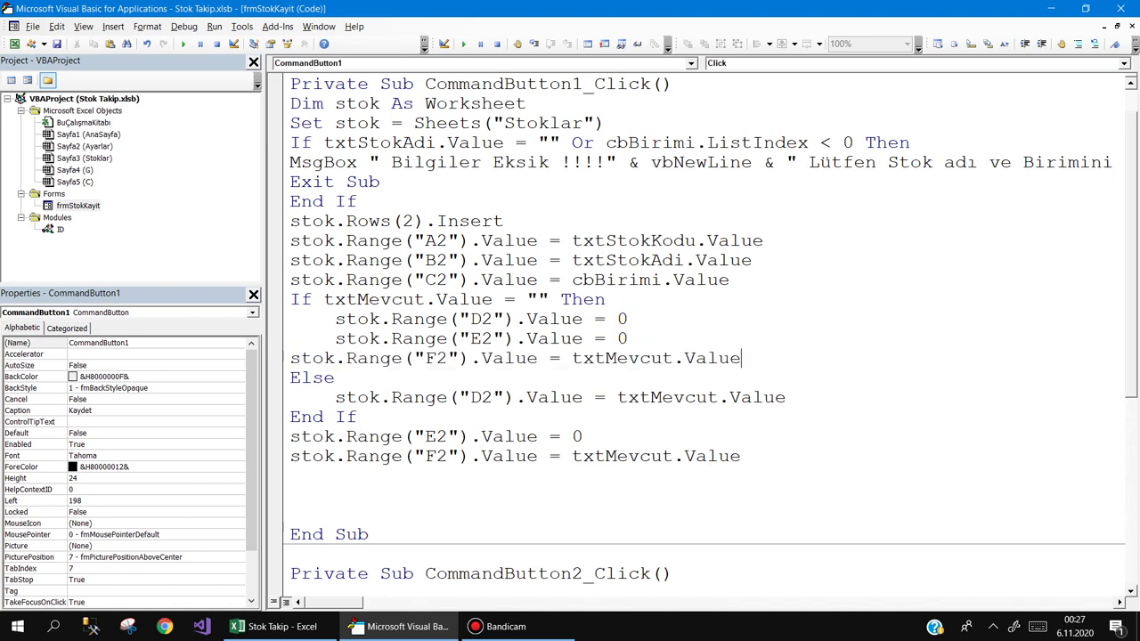
pyautogui.click(291, 360)
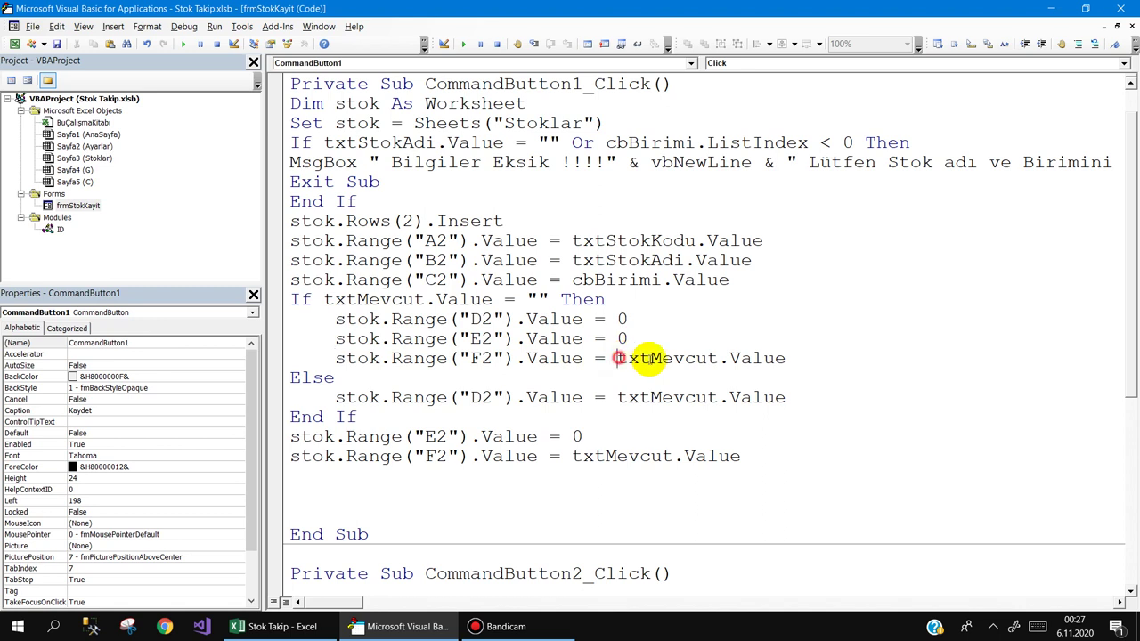
pyautogui.moveTo(618, 358); pyautogui.dragTo(888, 363)
pyautogui.write('0')
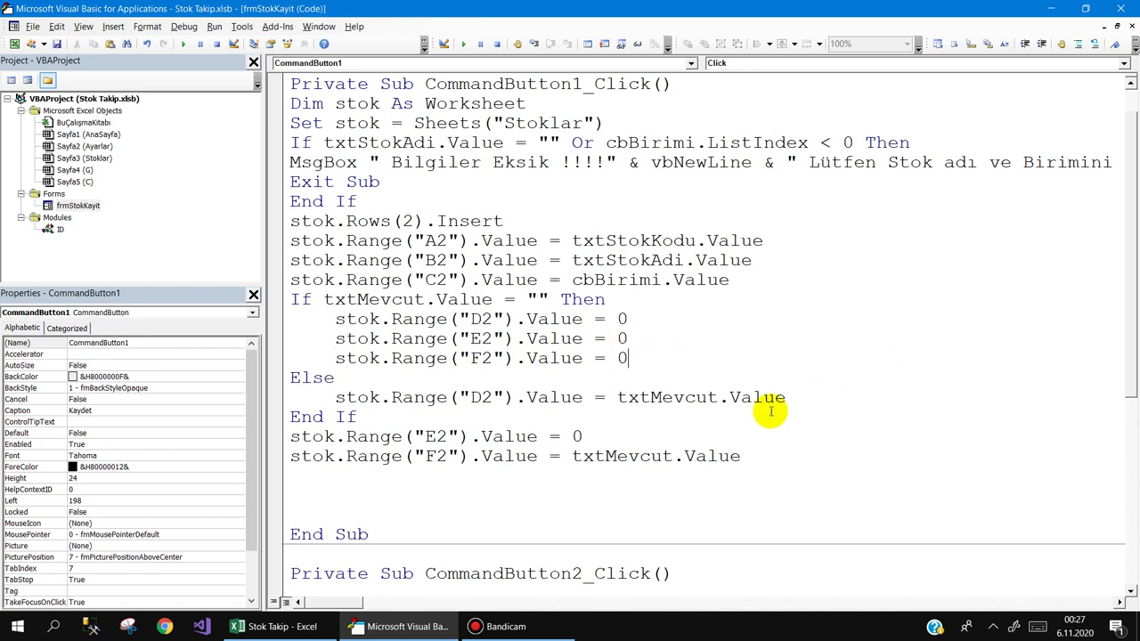
# Move the trailing E2 and F2 lines into the Else branch, indent them, and return to Excel
pyautogui.click(686, 488)
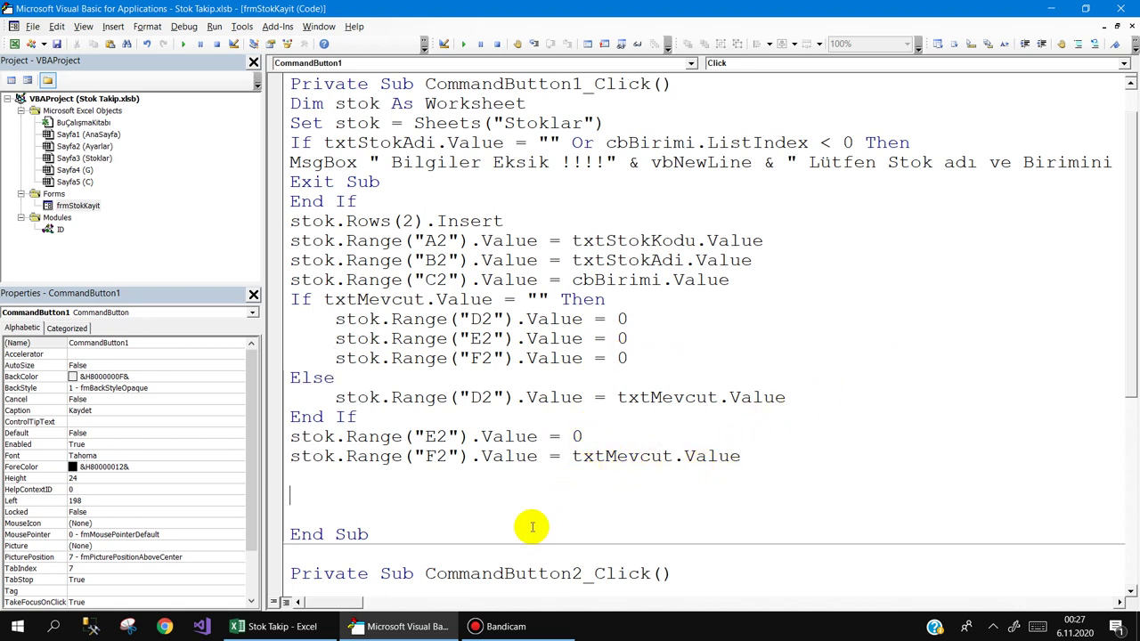
pyautogui.moveTo(414, 629)
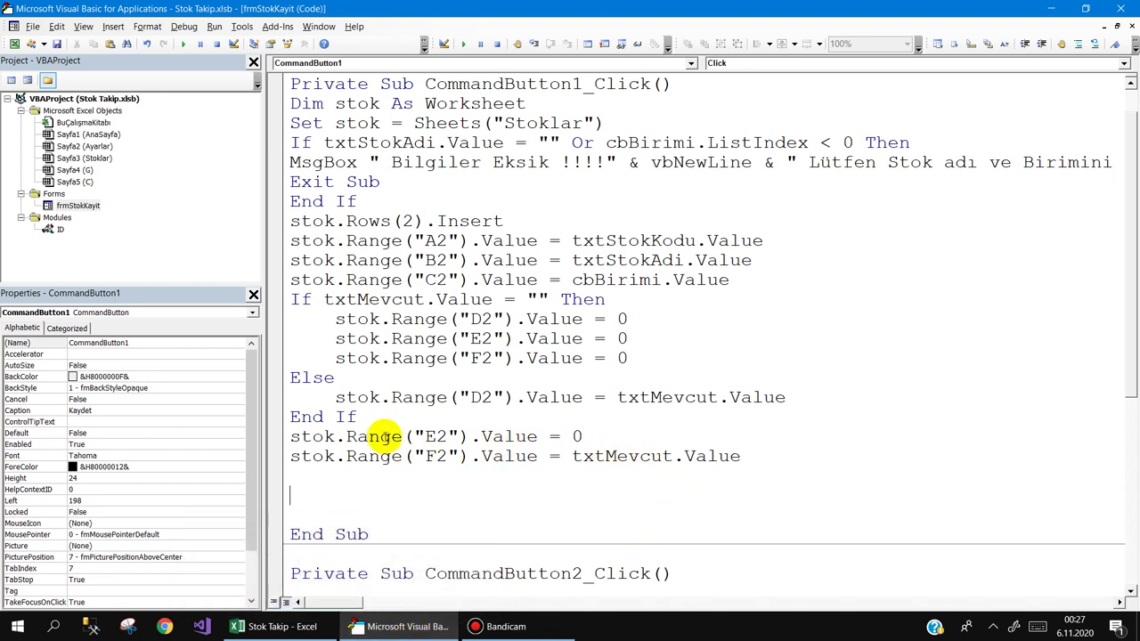
pyautogui.moveTo(743, 456); pyautogui.dragTo(299, 440)
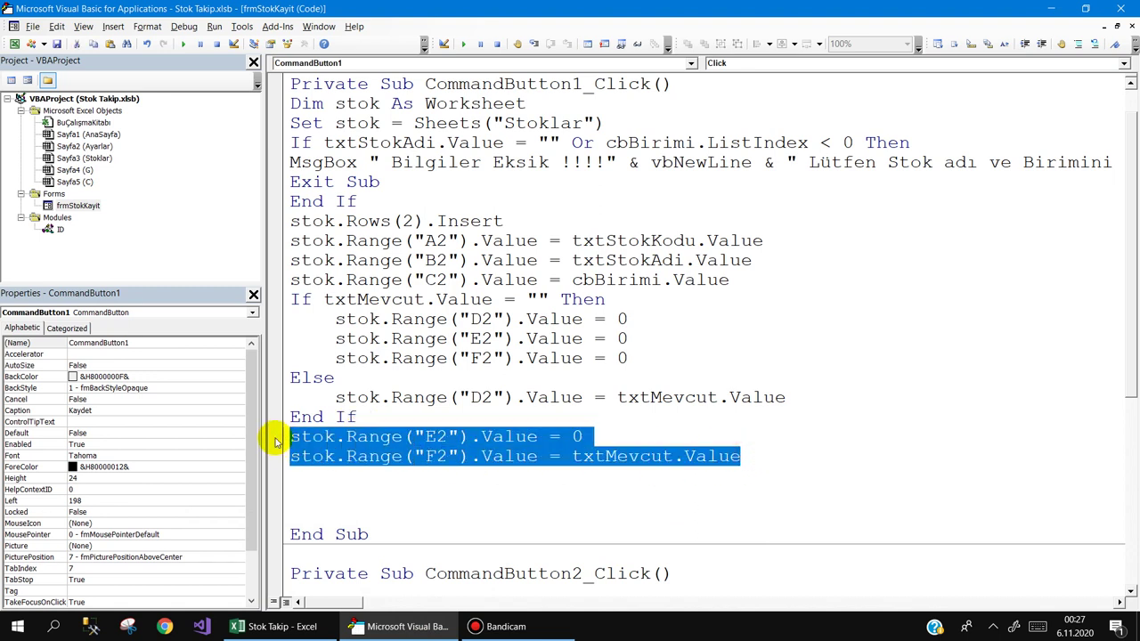
pyautogui.press('Delete')
pyautogui.click(796, 394)
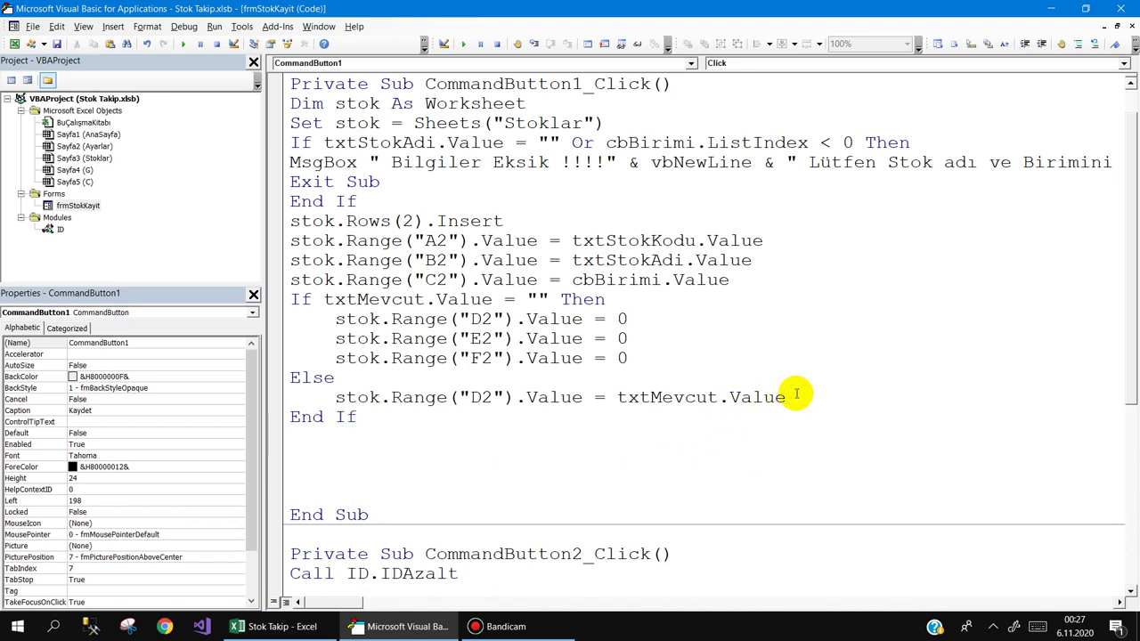
pyautogui.press('Return')
pyautogui.hotkey('ctrl', 'z')
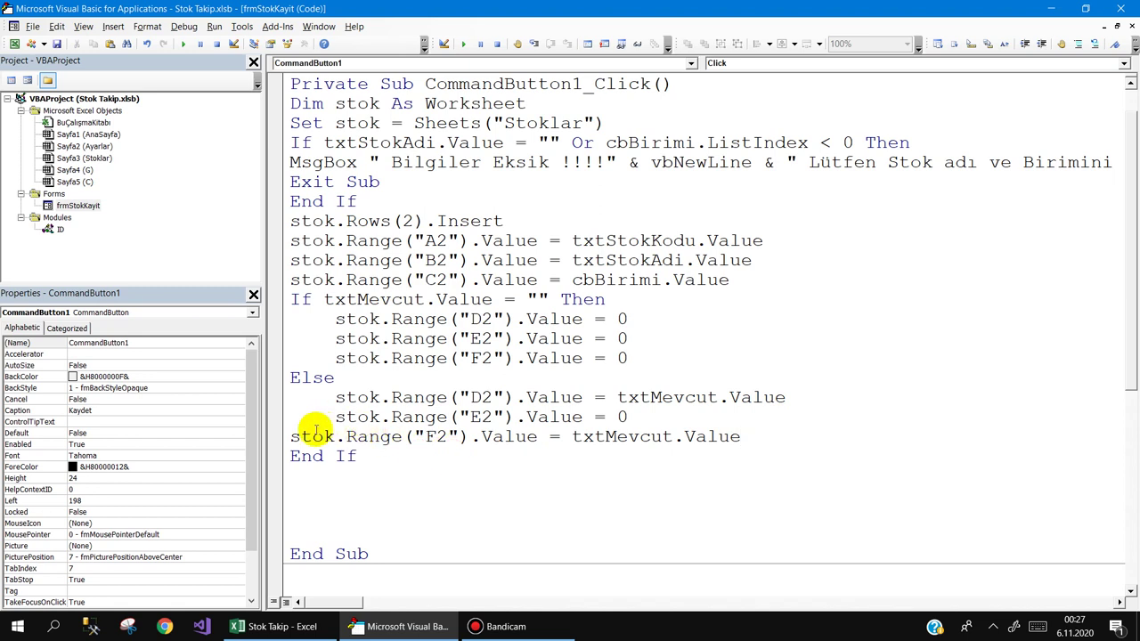
pyautogui.click(290, 436)
pyautogui.press('Tab')
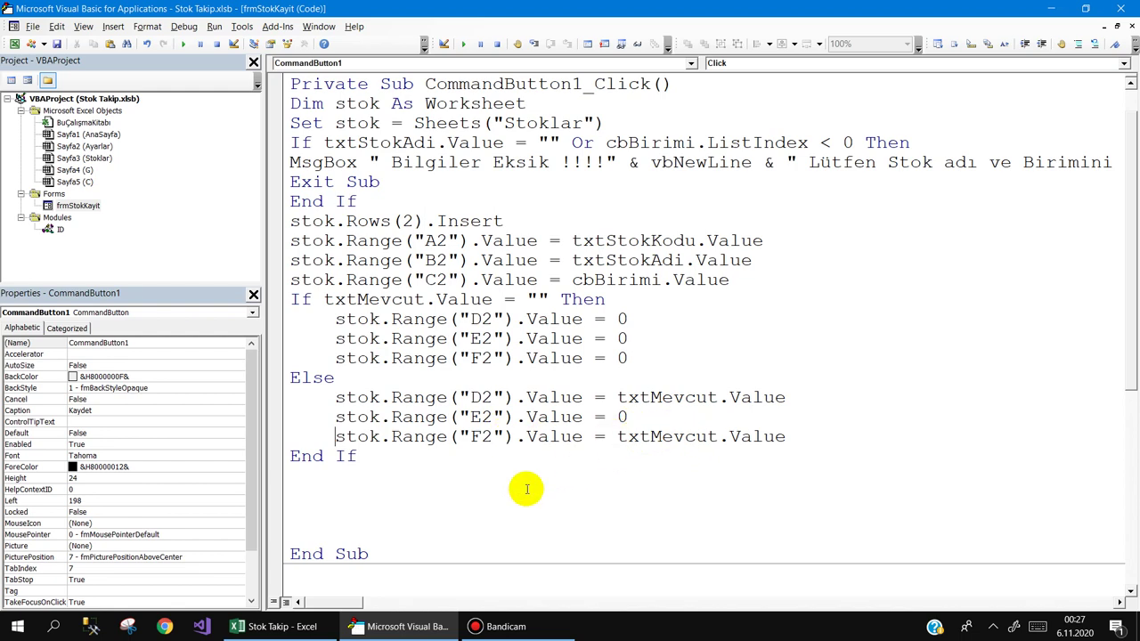
pyautogui.click(275, 626)
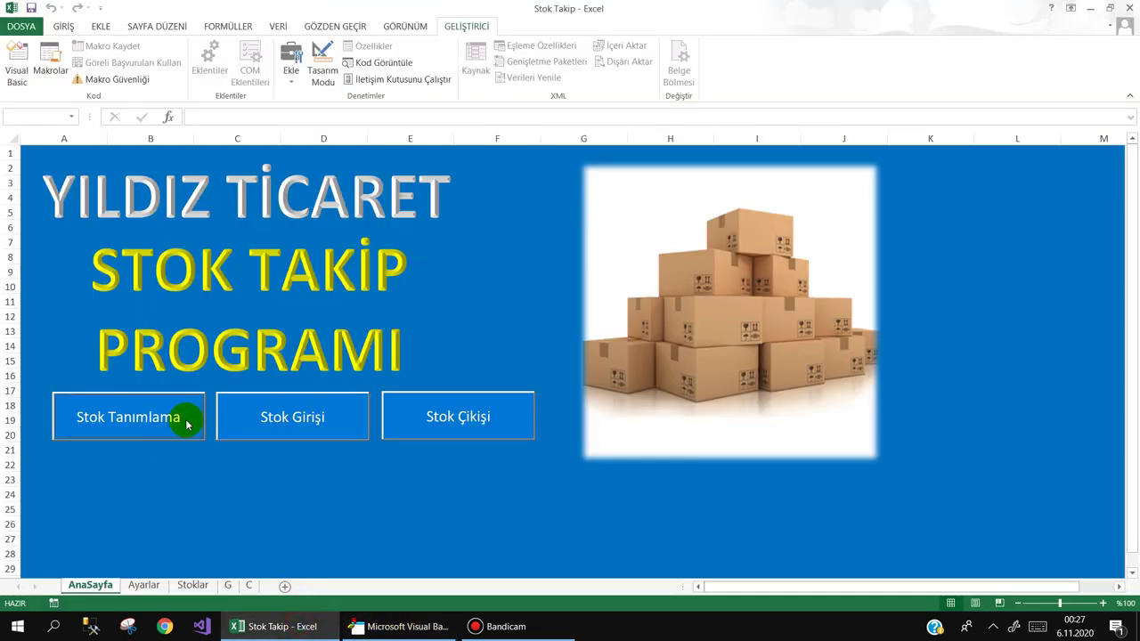
# Fill the Stok Tanımlama form with stock 1001, 102 E Led Tv, unit Adet, Mevcut Stok 15, and submit it
pyautogui.click(133, 417)
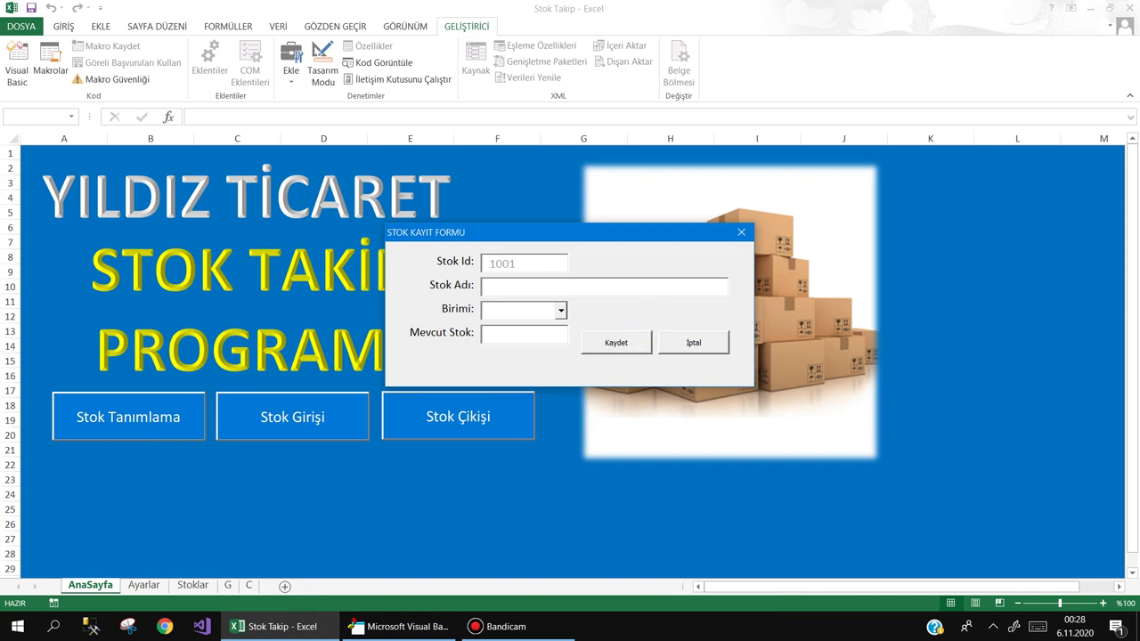
pyautogui.write('102 E Led Tv')
pyautogui.press('Tab')
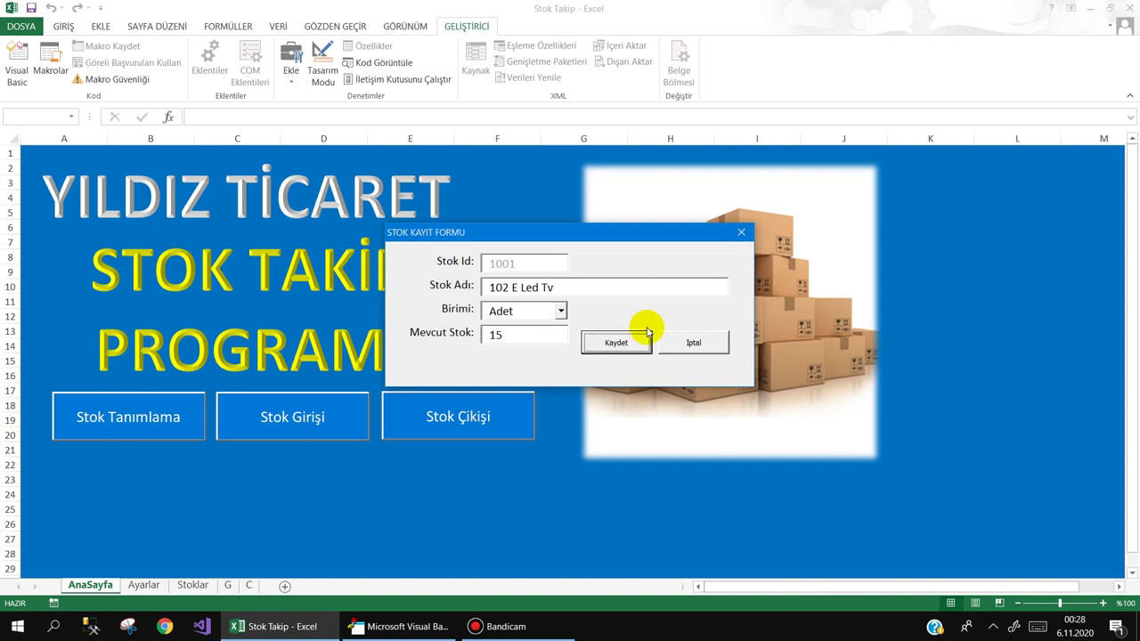
pyautogui.click(688, 345)
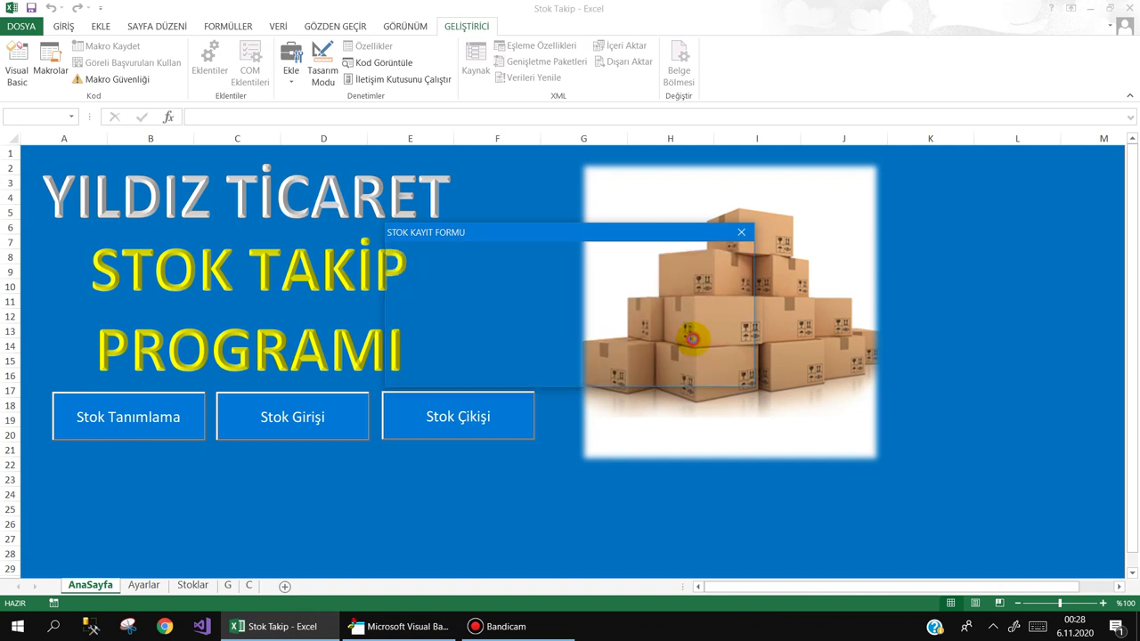
# Verify Stoklar row 2 holds Adet, 15, 0, 15 in C2–F2, glancing at the G and C sheets
pyautogui.click(191, 585)
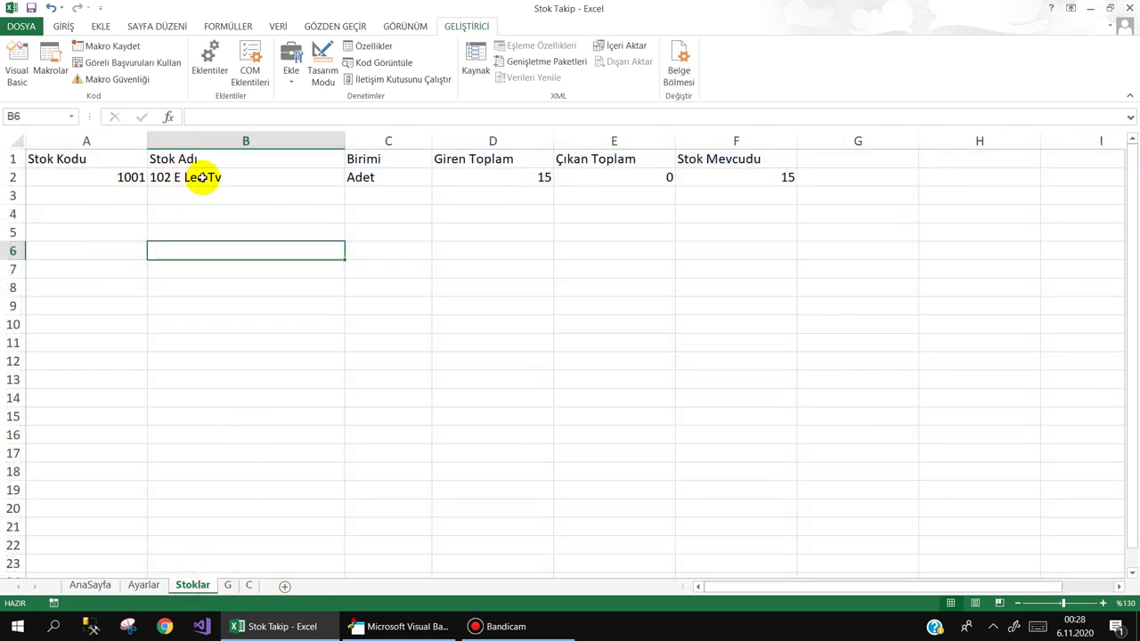
pyautogui.click(392, 181)
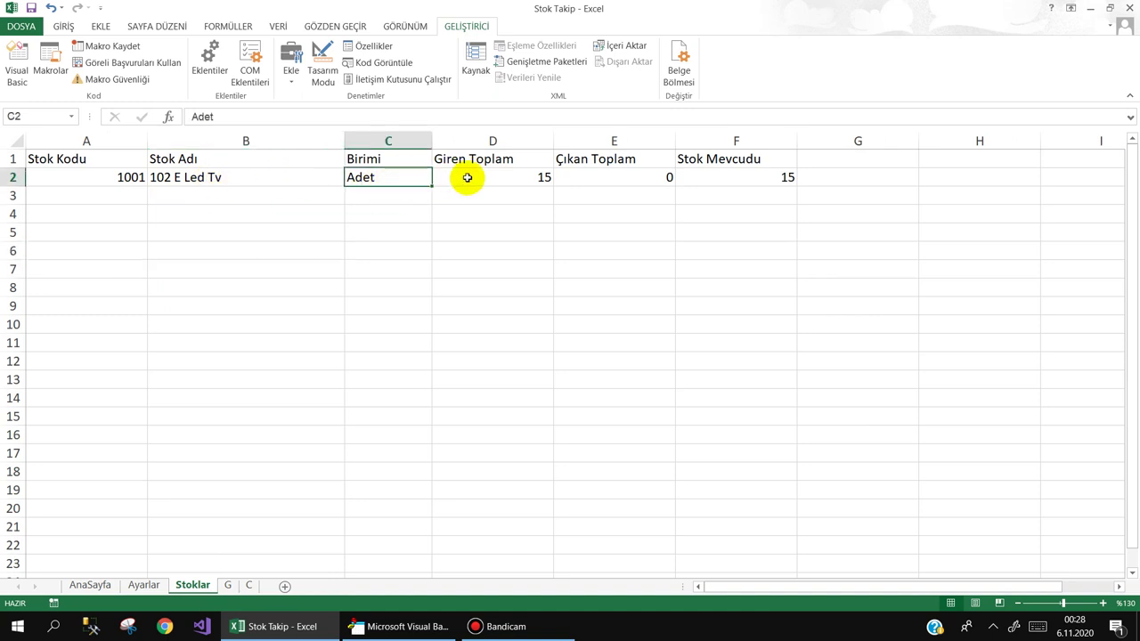
pyautogui.click(498, 178)
pyautogui.click(604, 175)
pyautogui.click(721, 176)
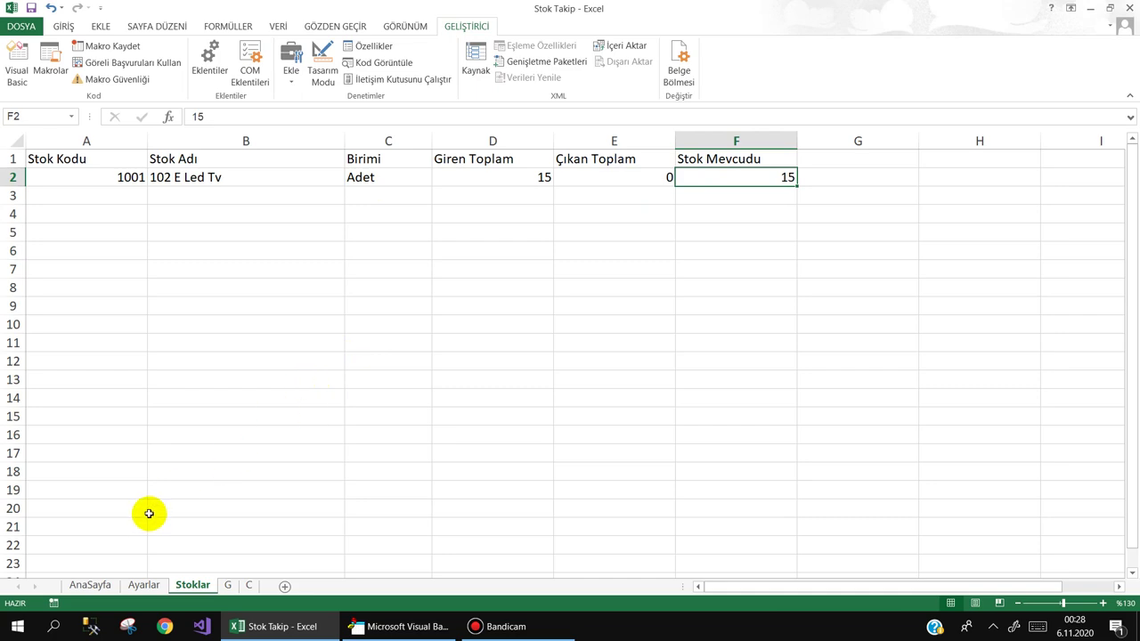
pyautogui.click(227, 585)
pyautogui.click(247, 586)
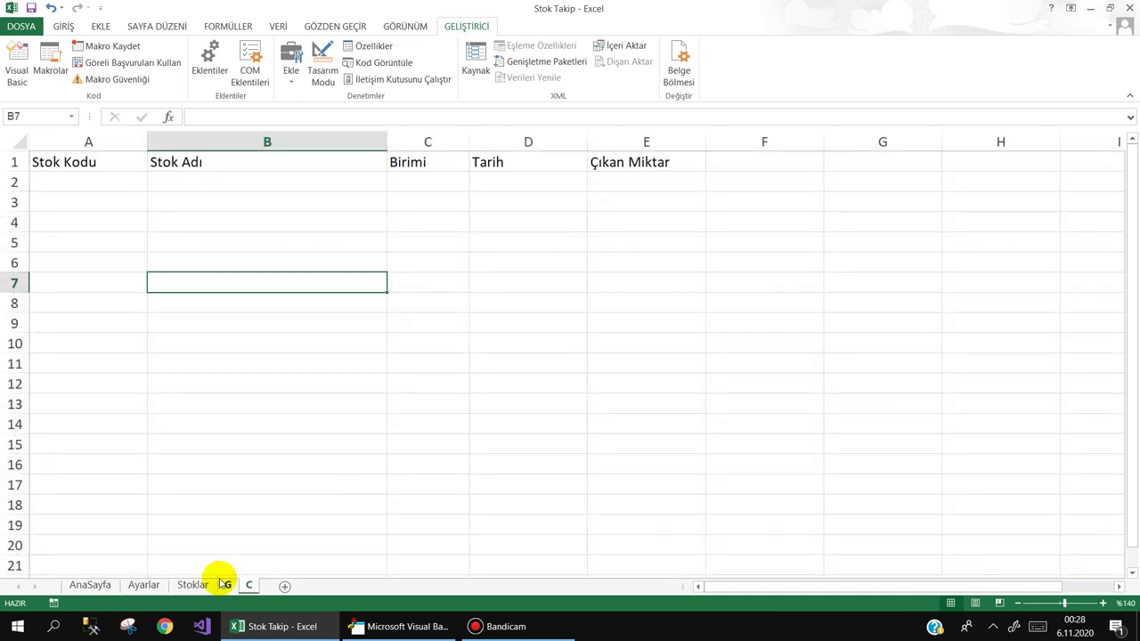
pyautogui.click(229, 585)
pyautogui.click(251, 585)
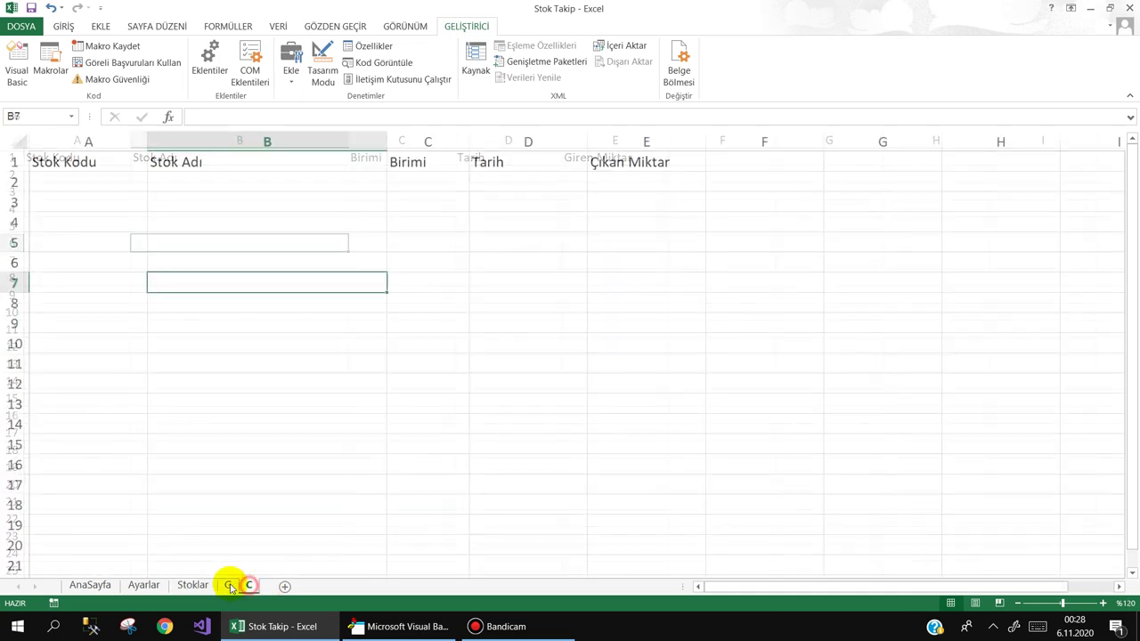
pyautogui.click(227, 585)
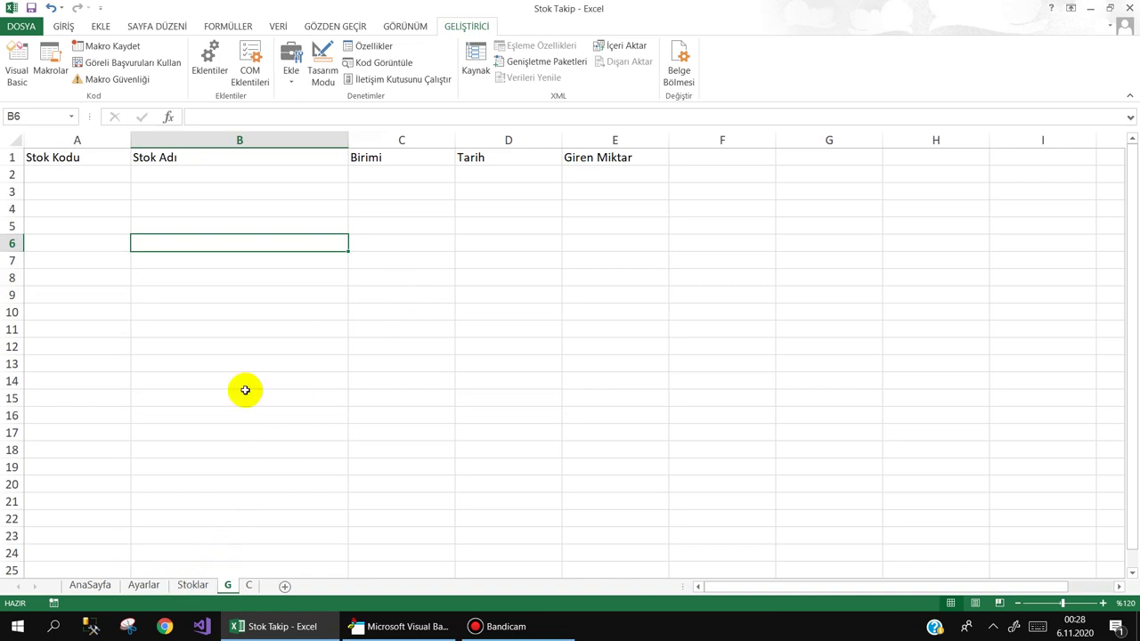
pyautogui.click(189, 587)
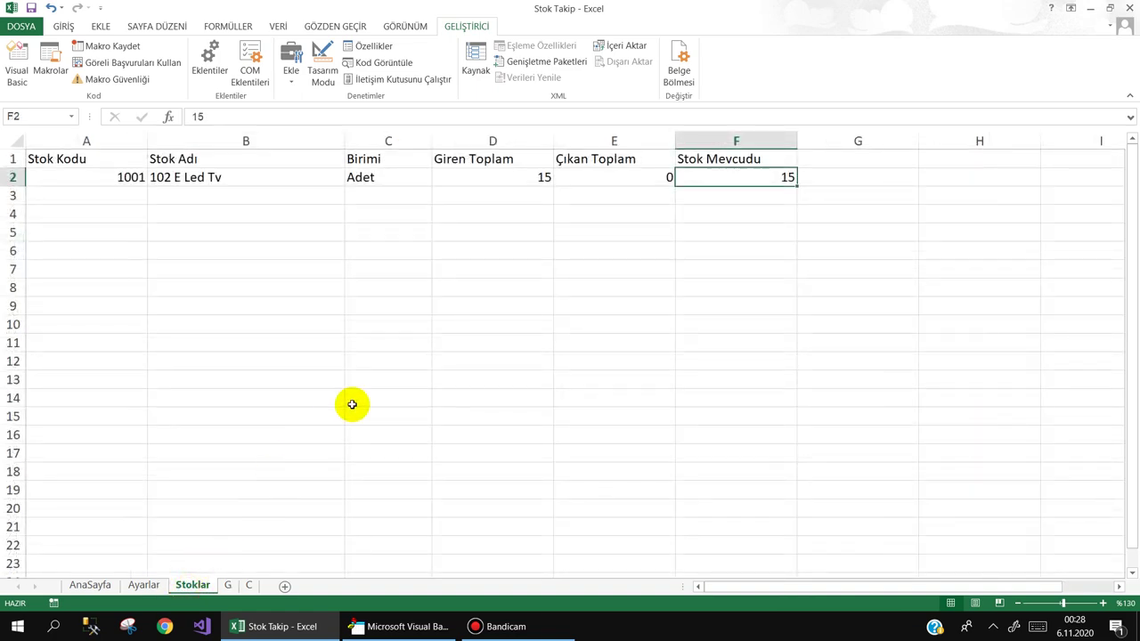
# Add Unload Me followed by MsgBox "Stok Kaydedildi...." after End If in the Kaydet routine
pyautogui.click(376, 627)
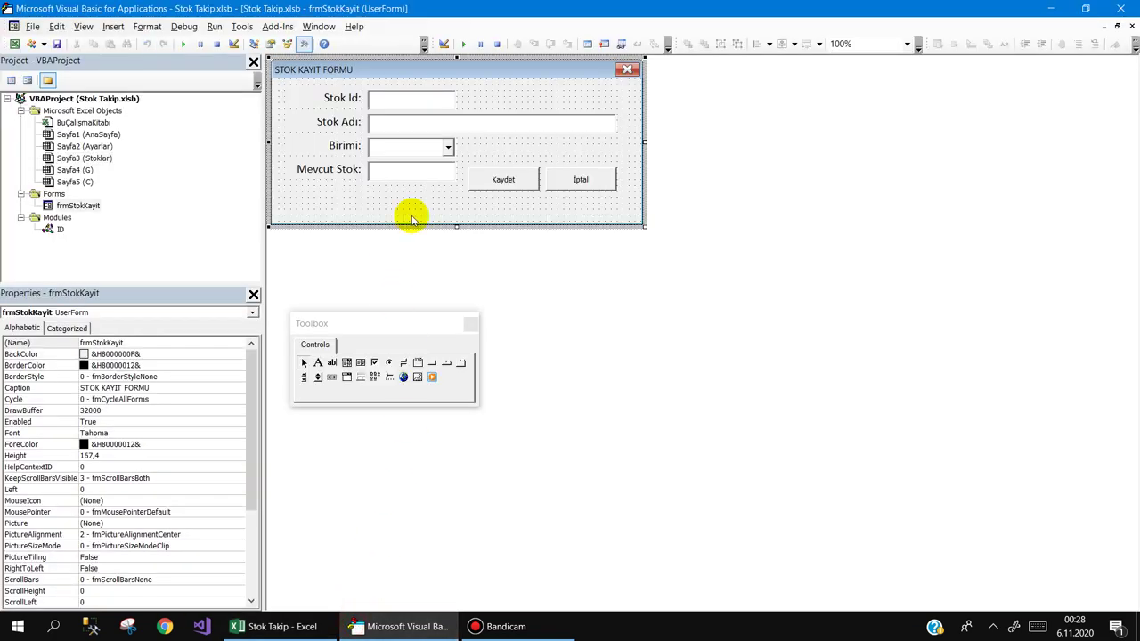
pyautogui.doubleClick(499, 178)
pyautogui.click(305, 485)
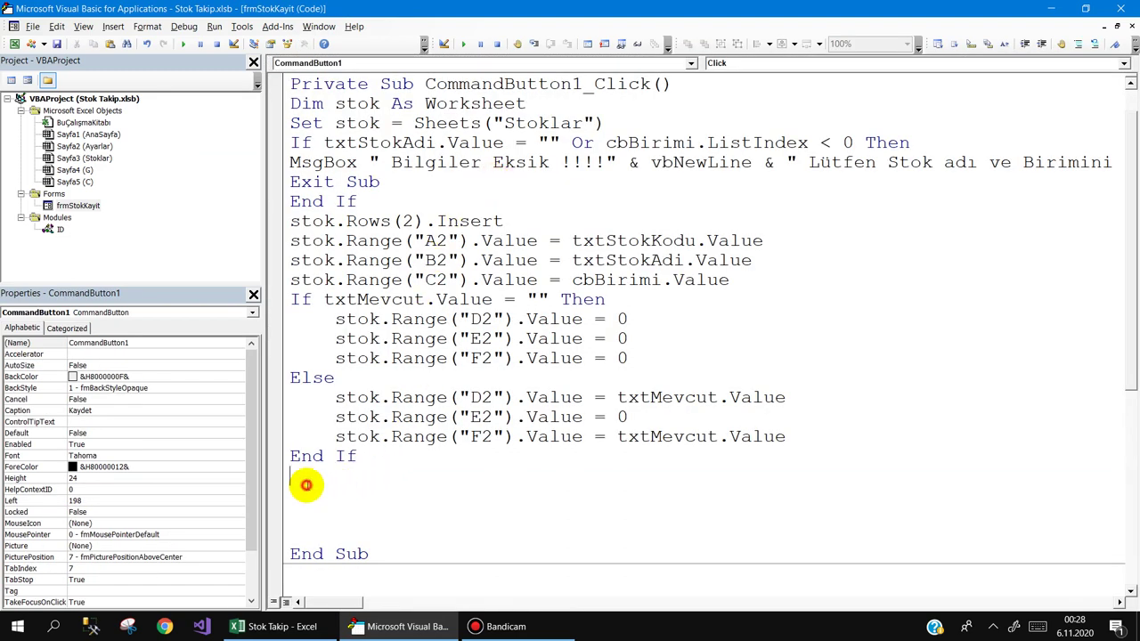
pyautogui.write('ms')
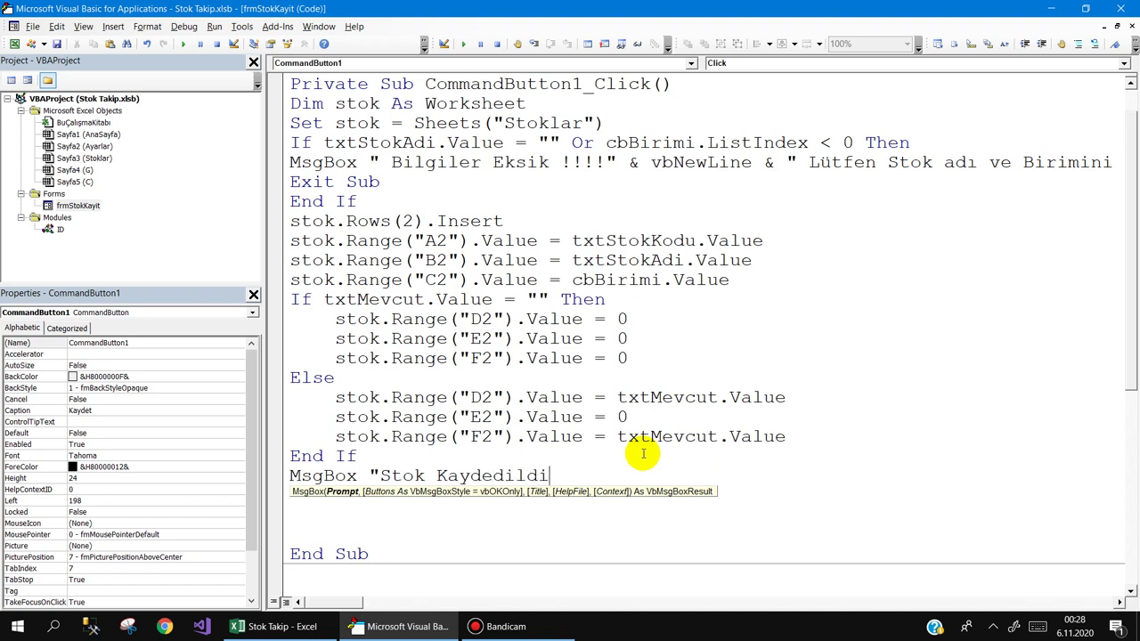
pyautogui.write('...."')
pyautogui.press('Return')
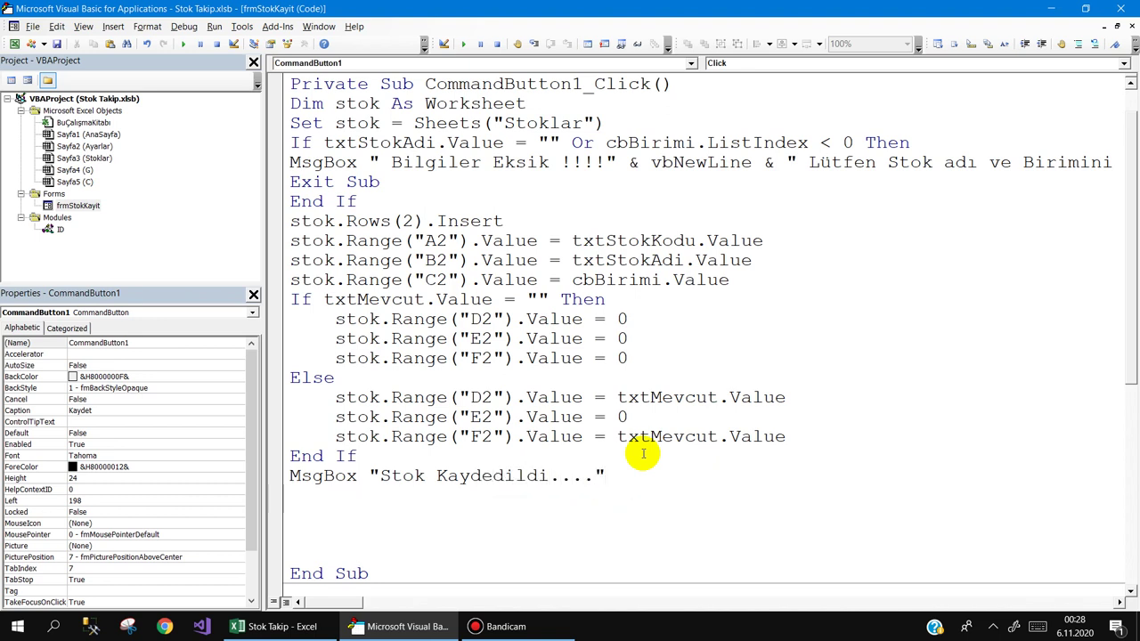
pyautogui.press('Return')
pyautogui.press('Up')
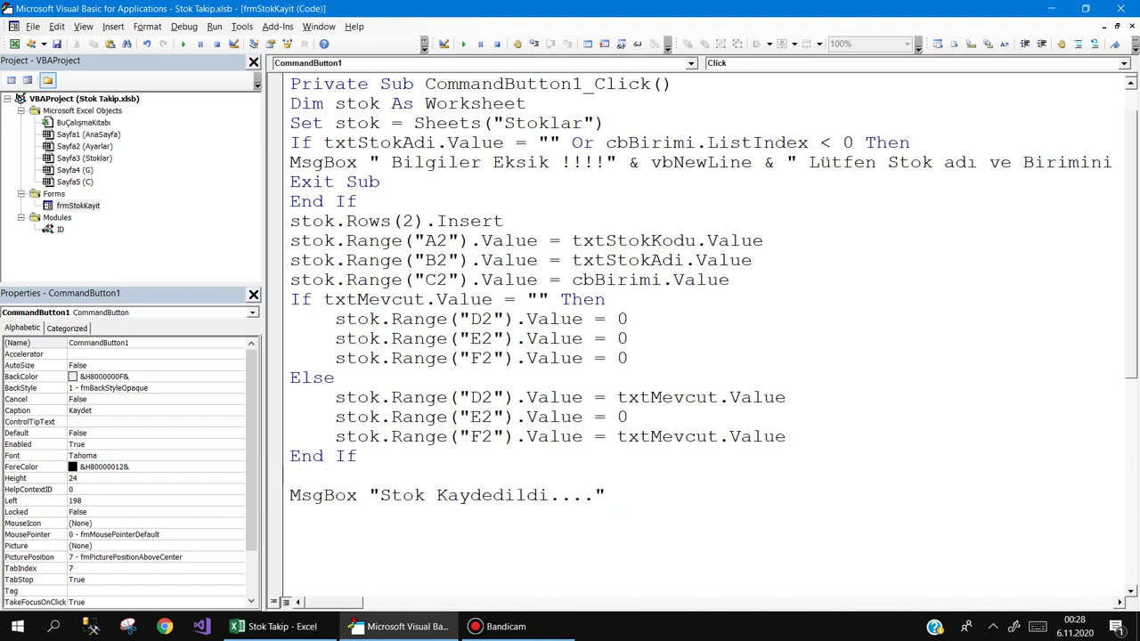
pyautogui.write('unload me')
pyautogui.press('Down')
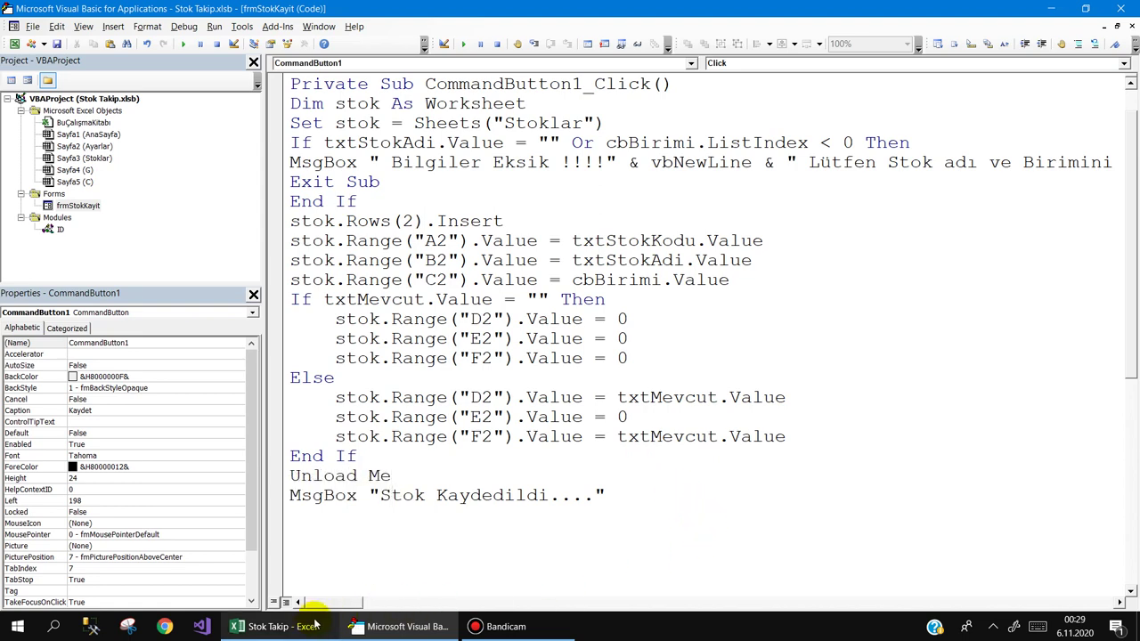
pyautogui.click(276, 626)
# Register the stock item ütü with unit Adet through the Stok Tanımlama form
pyautogui.click(93, 584)
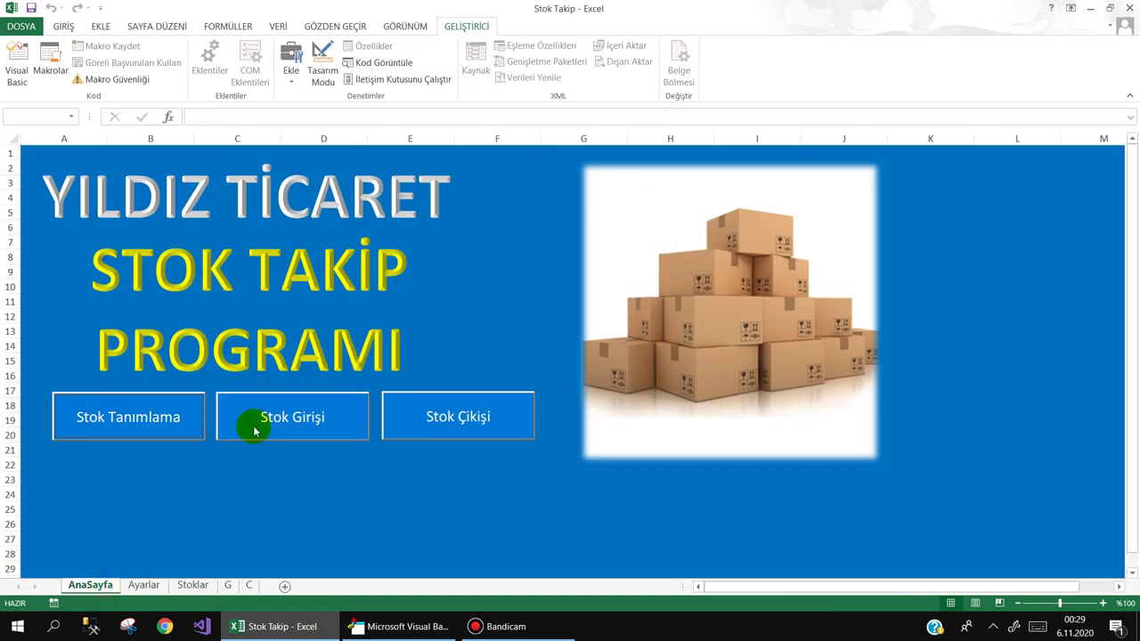
pyautogui.click(142, 416)
pyautogui.write('ü')
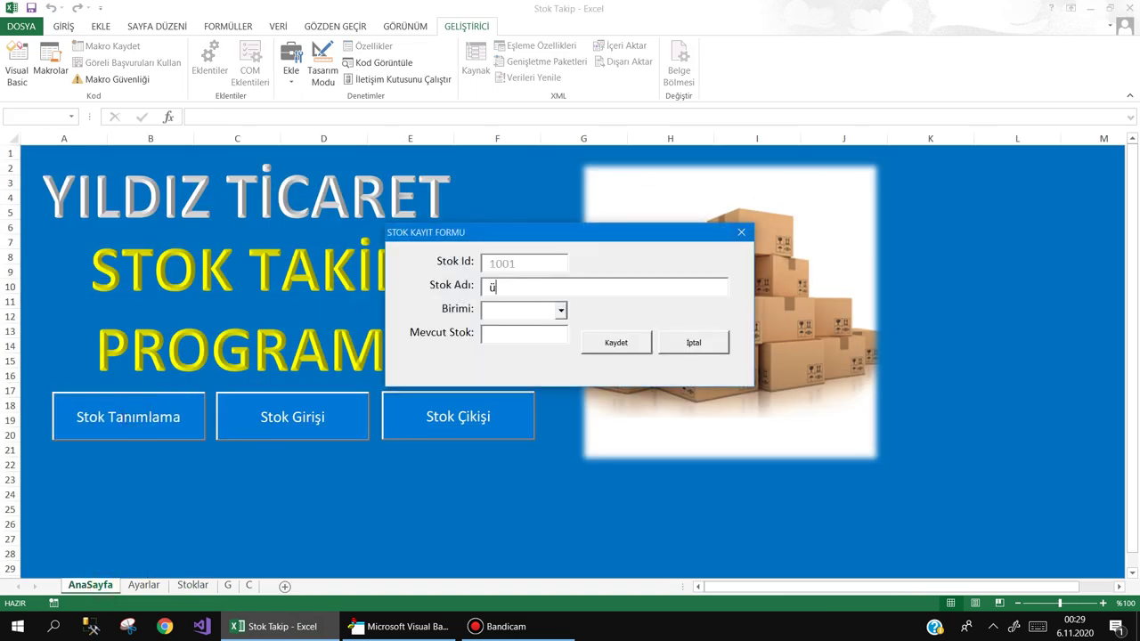
pyautogui.write('tü')
pyautogui.press('Tab')
pyautogui.press('Tab')
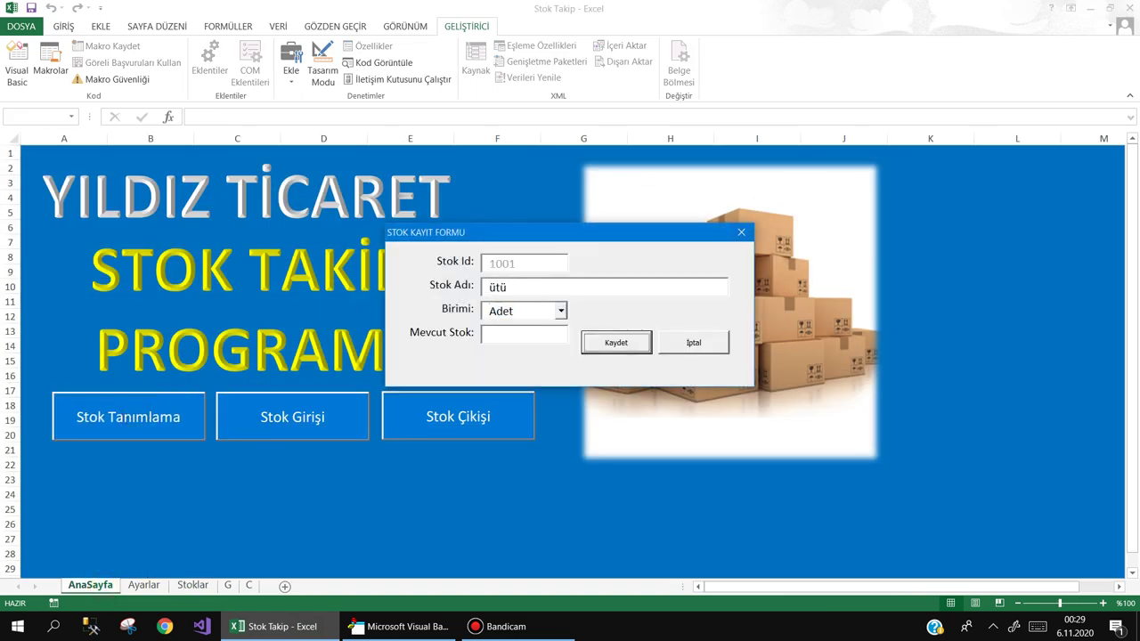
pyautogui.press('Return')
pyautogui.press('Return')
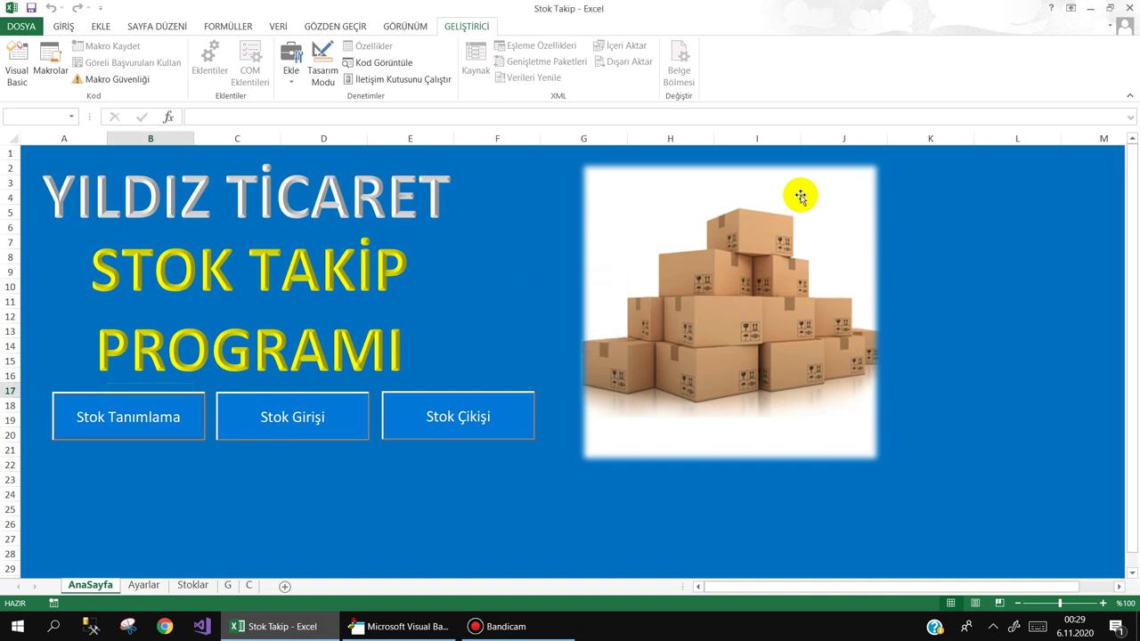
# Register fırın with Mevcut Stok 10 and dismiss the 'Stok Kaydedildi....' confirmation
pyautogui.click(91, 415)
pyautogui.write('fırın')
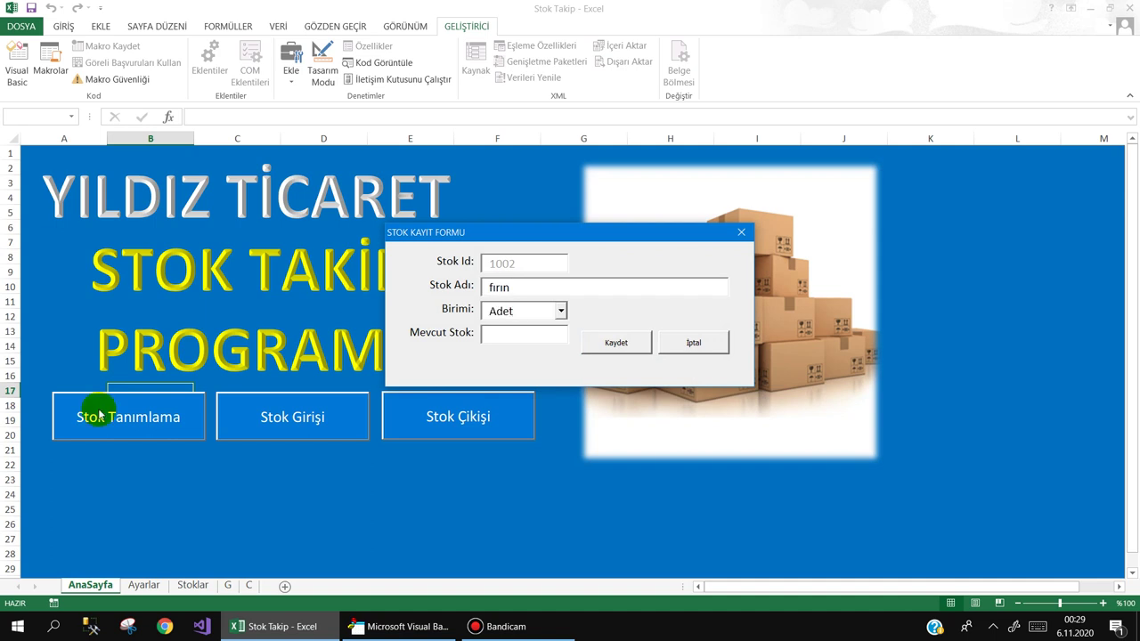
pyautogui.write('10')
pyautogui.press('Tab')
pyautogui.press('Return')
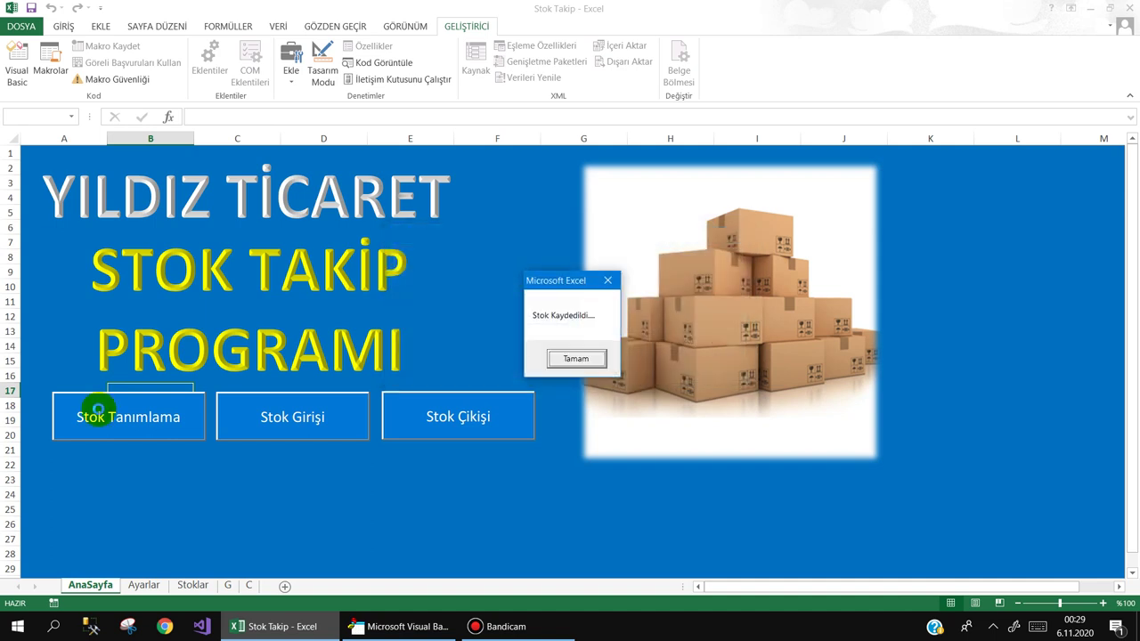
pyautogui.press('Return')
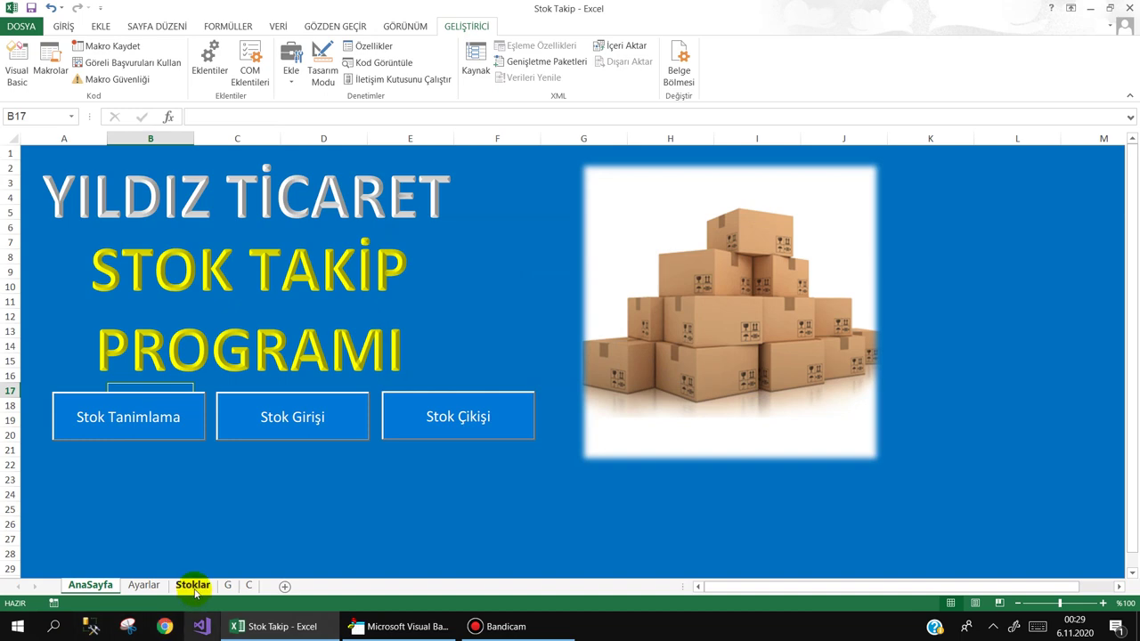
# Check the Stoklar rows for fırın, ütü and the 15 in D4 of 102 E Led Tv
pyautogui.click(194, 590)
pyautogui.click(181, 177)
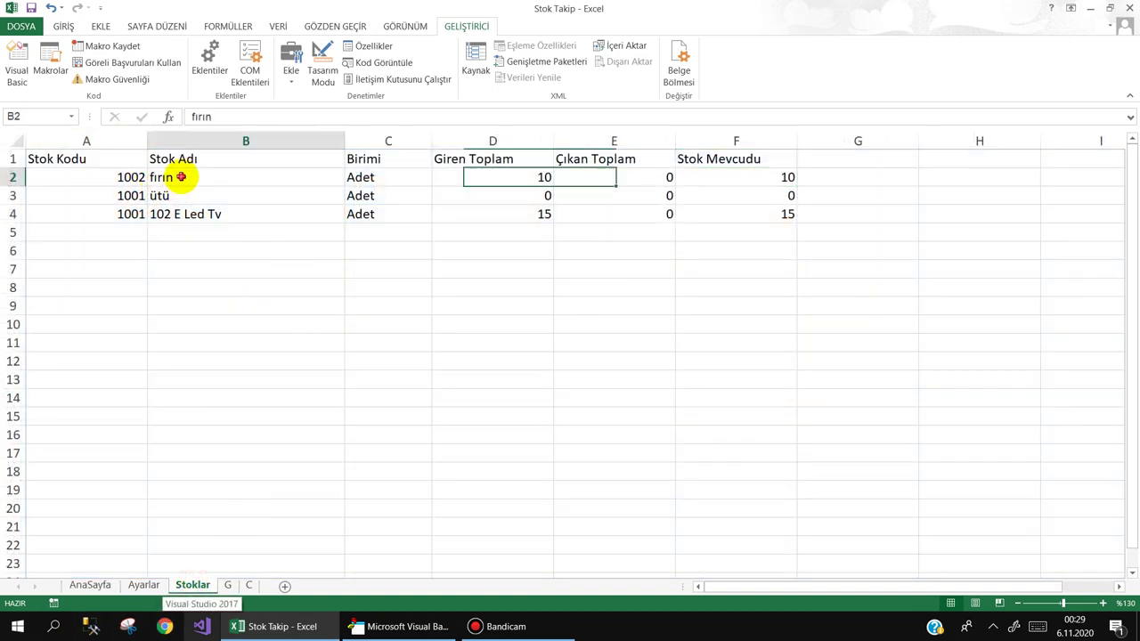
pyautogui.click(526, 177)
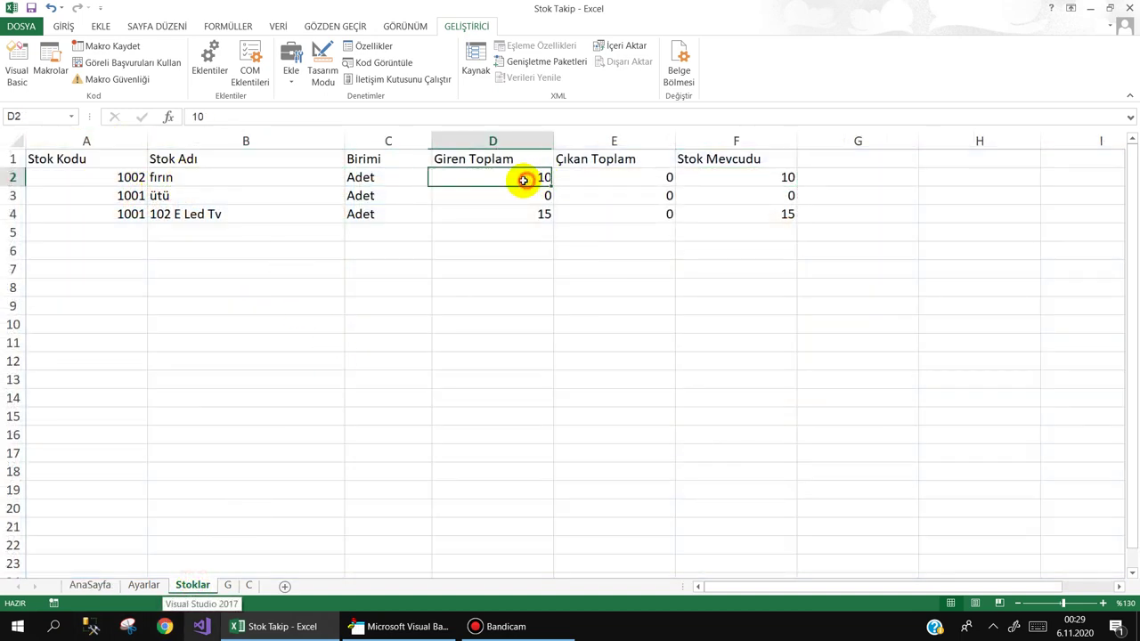
pyautogui.click(226, 195)
pyautogui.click(534, 196)
pyautogui.moveTo(765, 197); pyautogui.dragTo(624, 197)
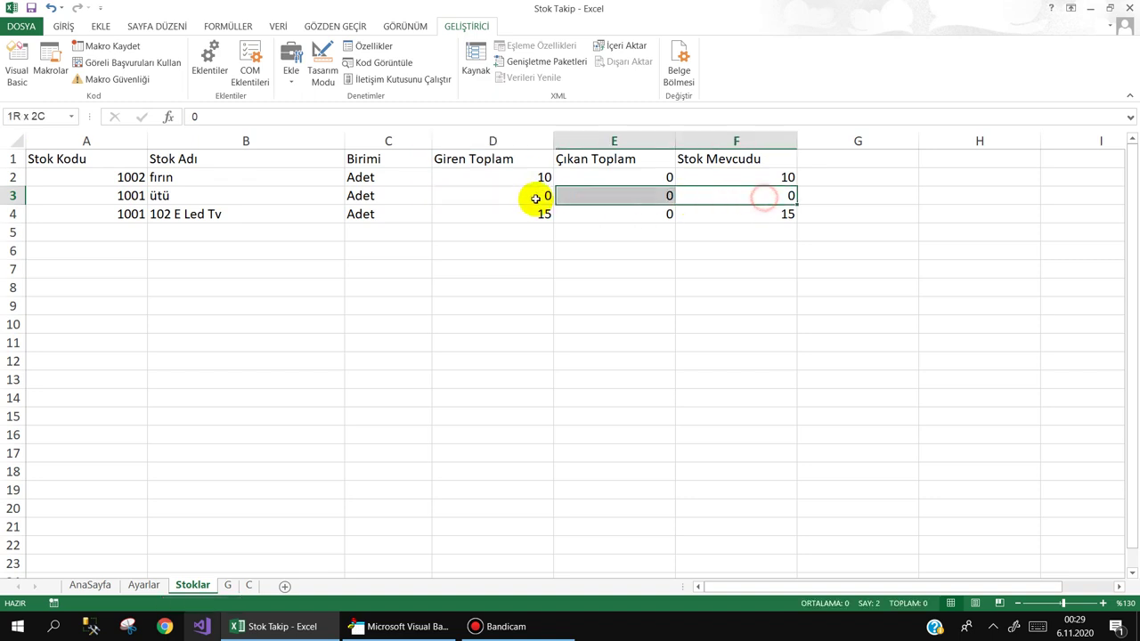
pyautogui.click(529, 215)
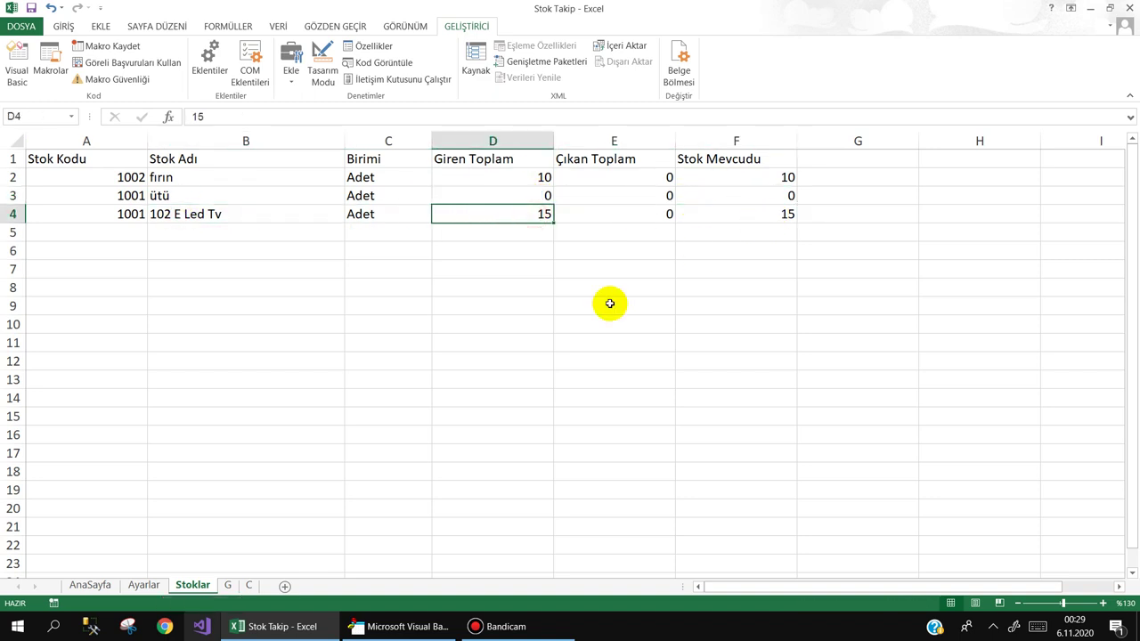
# Flip through the AnaSayfa and Ayarlar sheets back to Stoklar, then bring the VBA editor forward
pyautogui.click(89, 585)
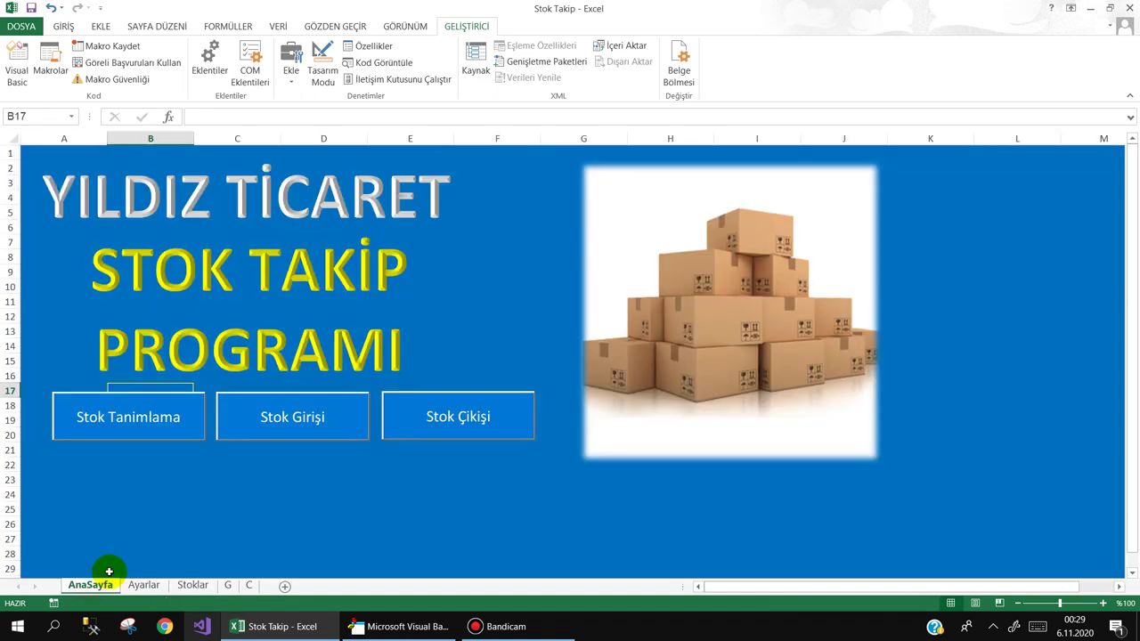
pyautogui.click(151, 586)
pyautogui.click(105, 585)
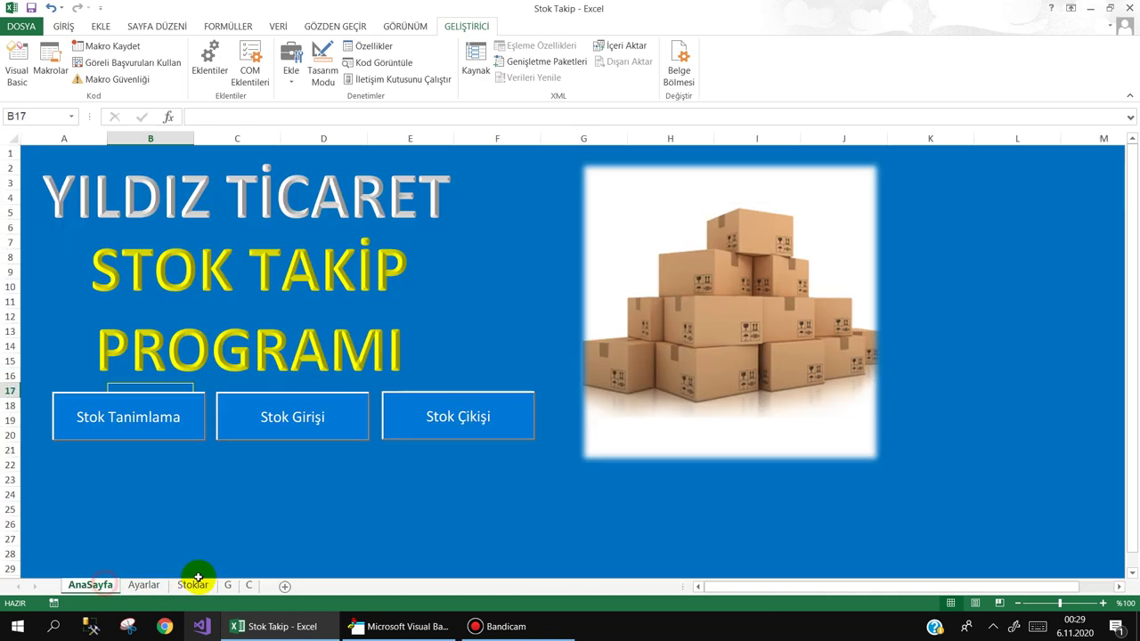
pyautogui.click(197, 588)
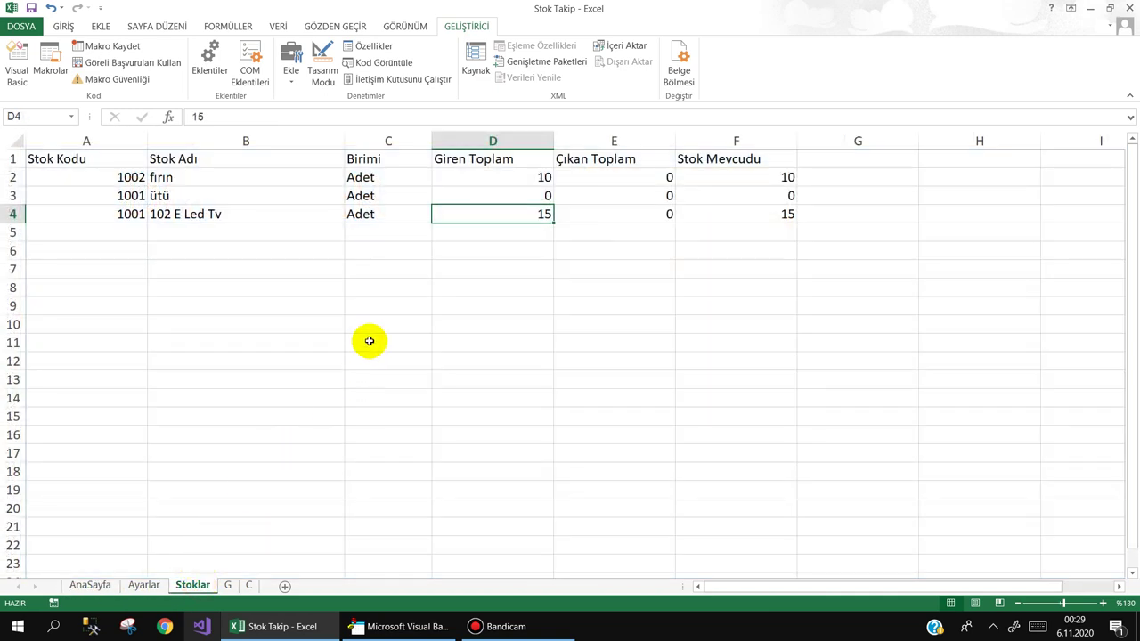
pyautogui.click(389, 289)
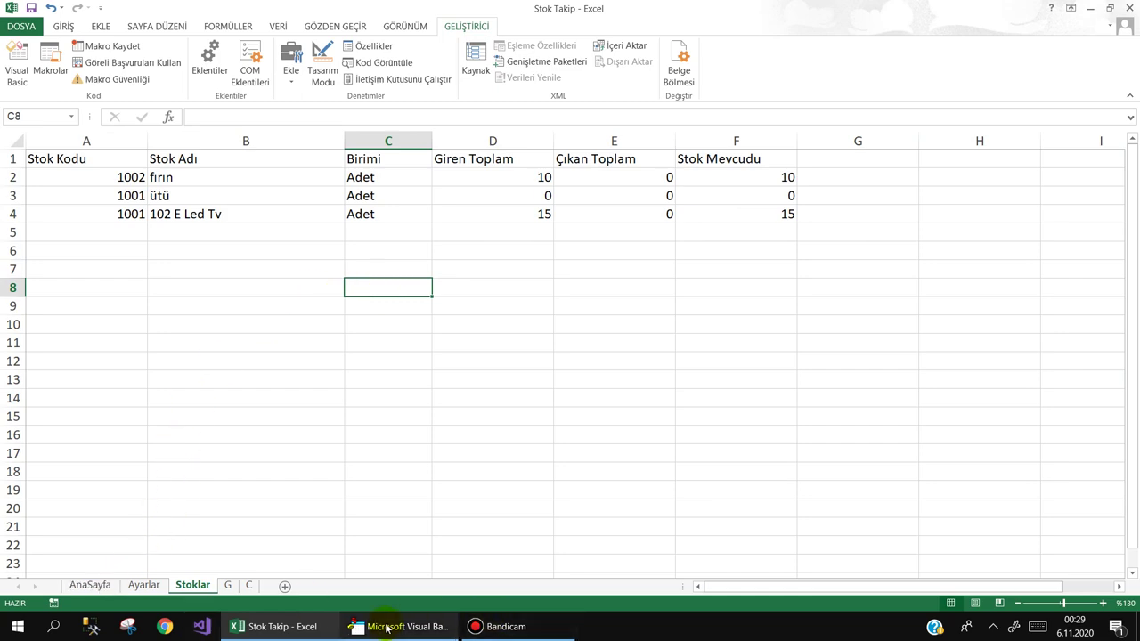
pyautogui.click(398, 626)
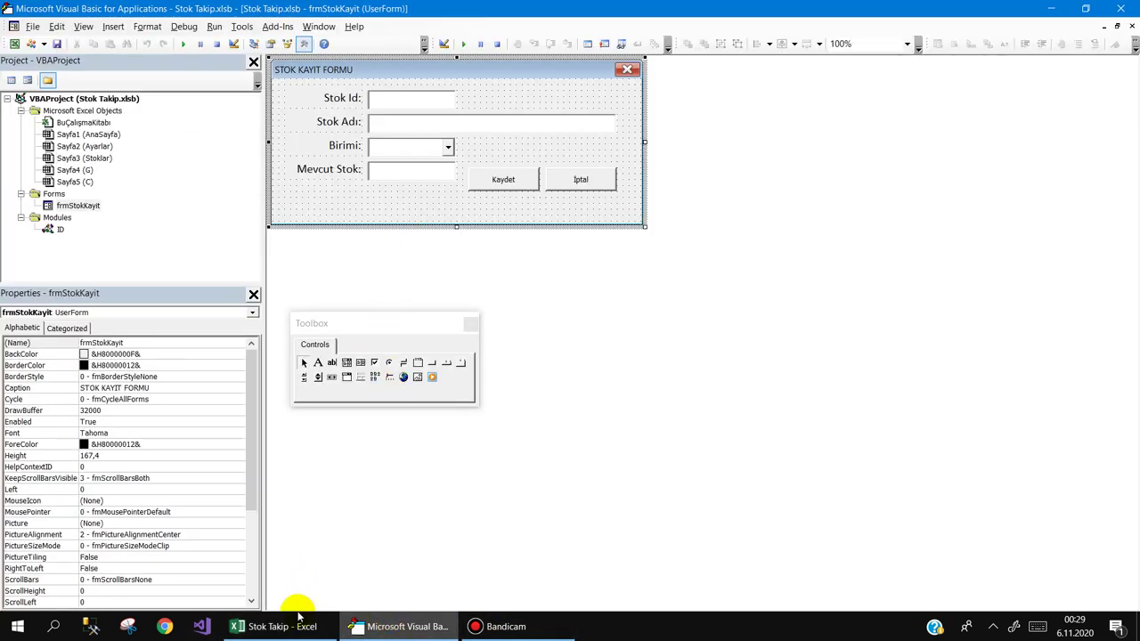
# Bring up Bandicam, return to Excel via the G sheet, minimize the recorder, and show Stoklar
pyautogui.click(524, 631)
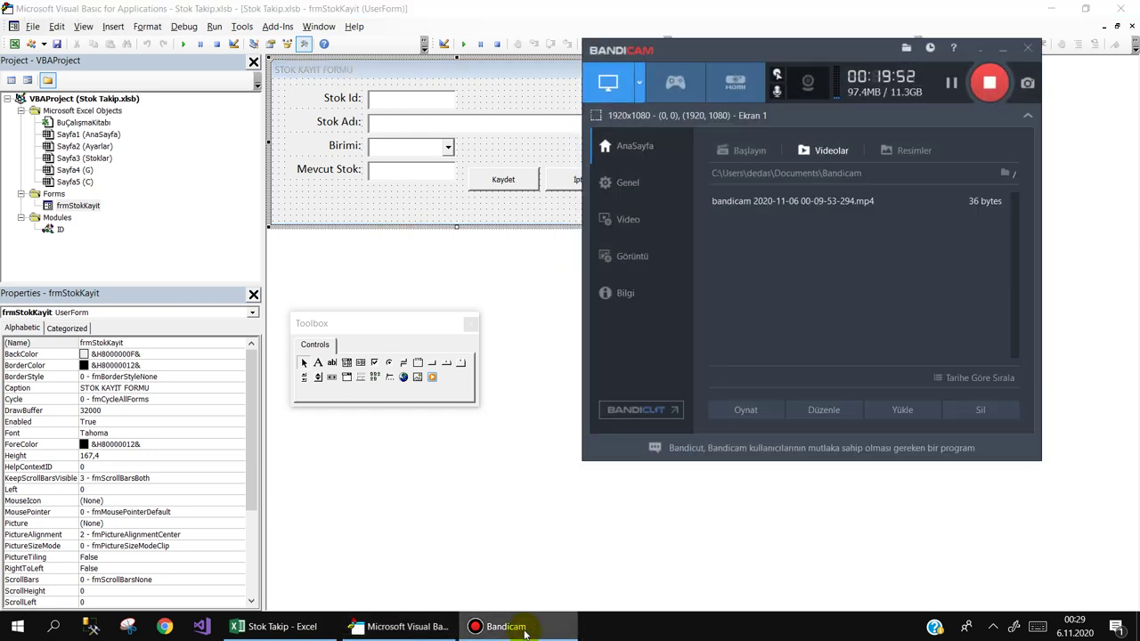
pyautogui.moveTo(403, 628)
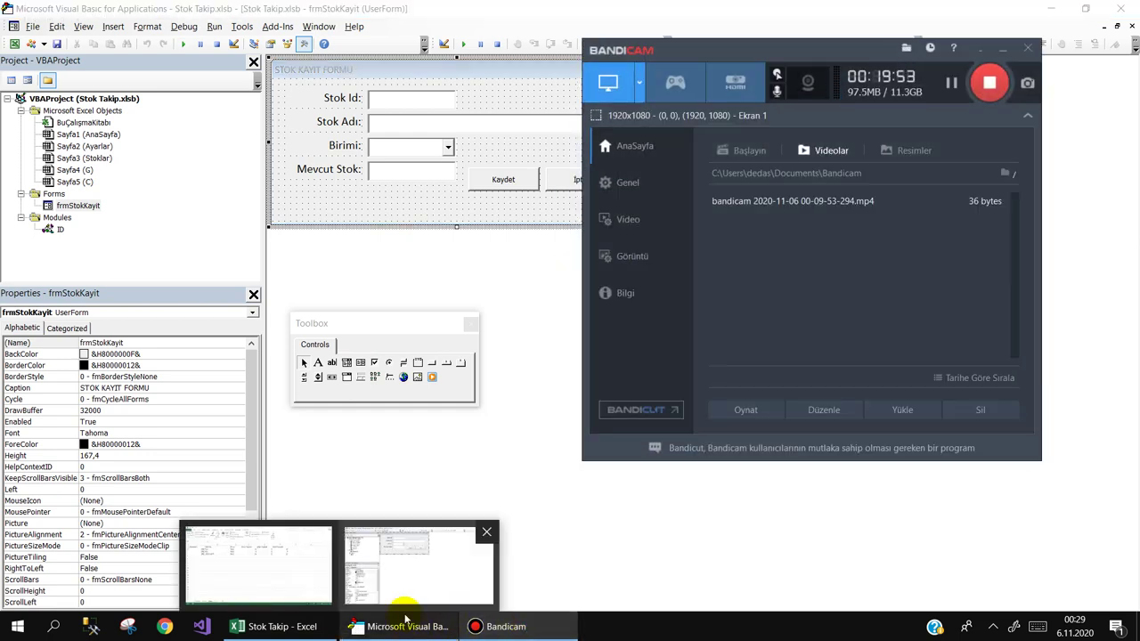
pyautogui.click(374, 197)
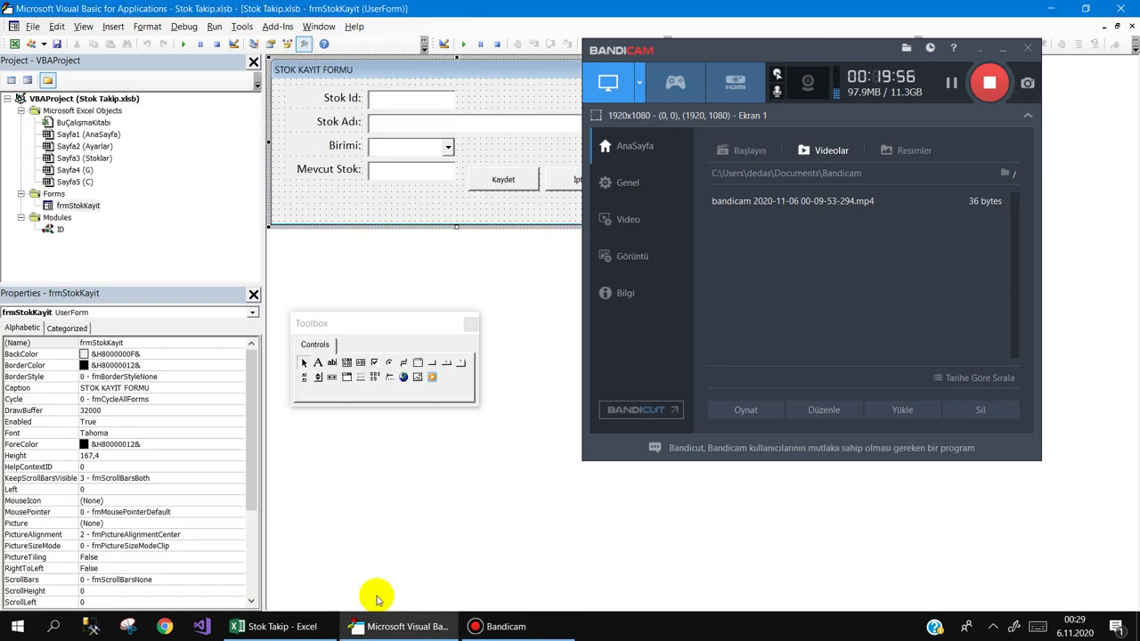
pyautogui.click(285, 627)
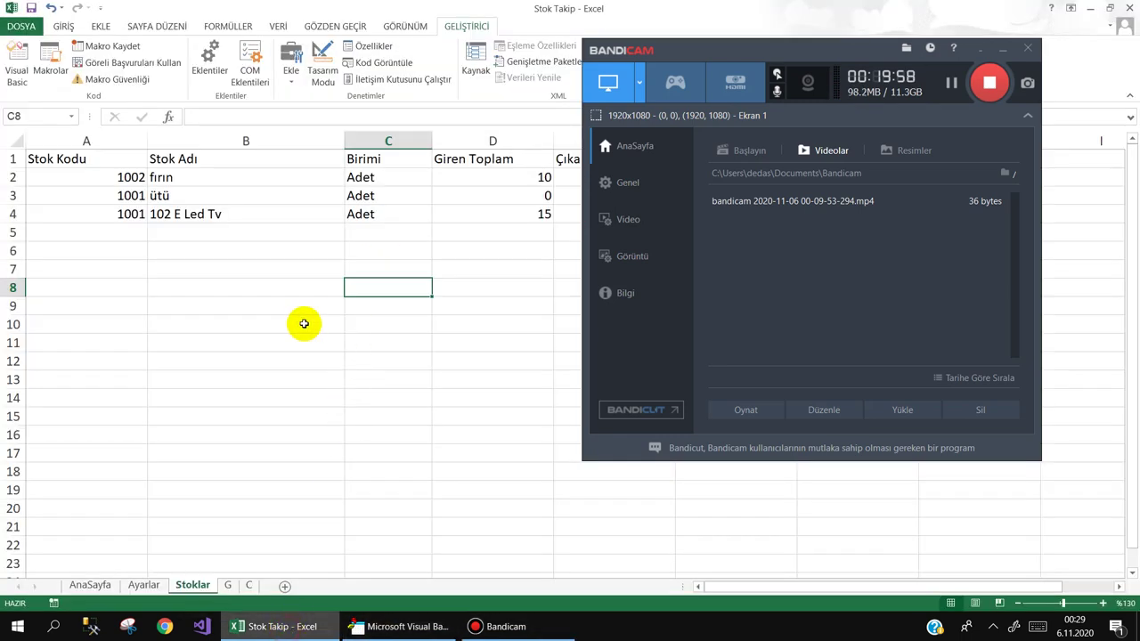
pyautogui.click(245, 276)
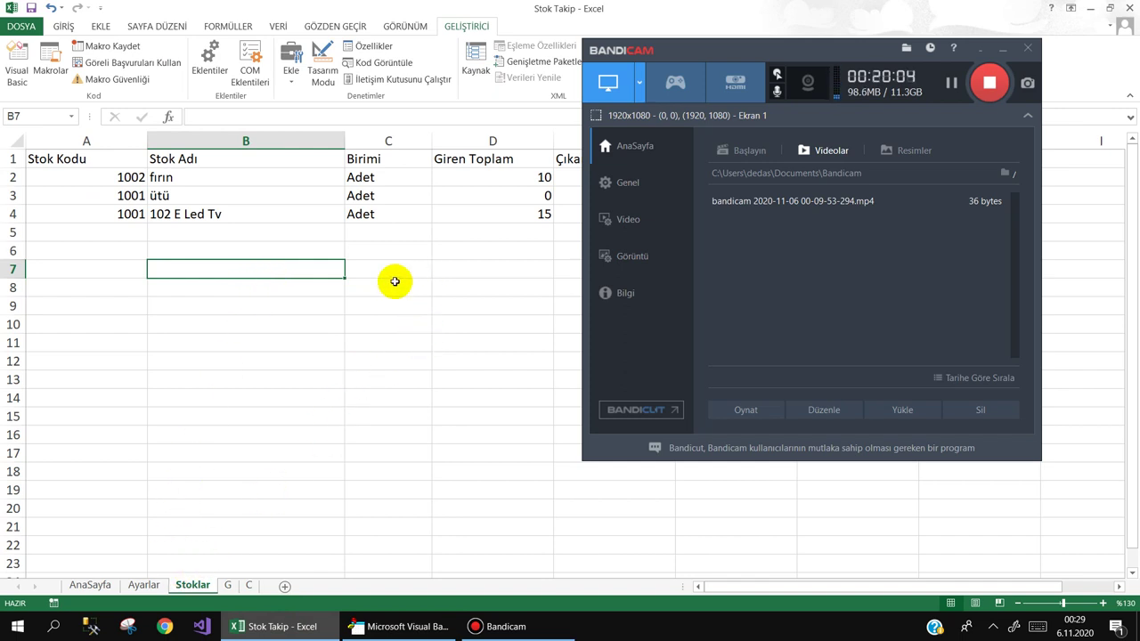
pyautogui.click(229, 586)
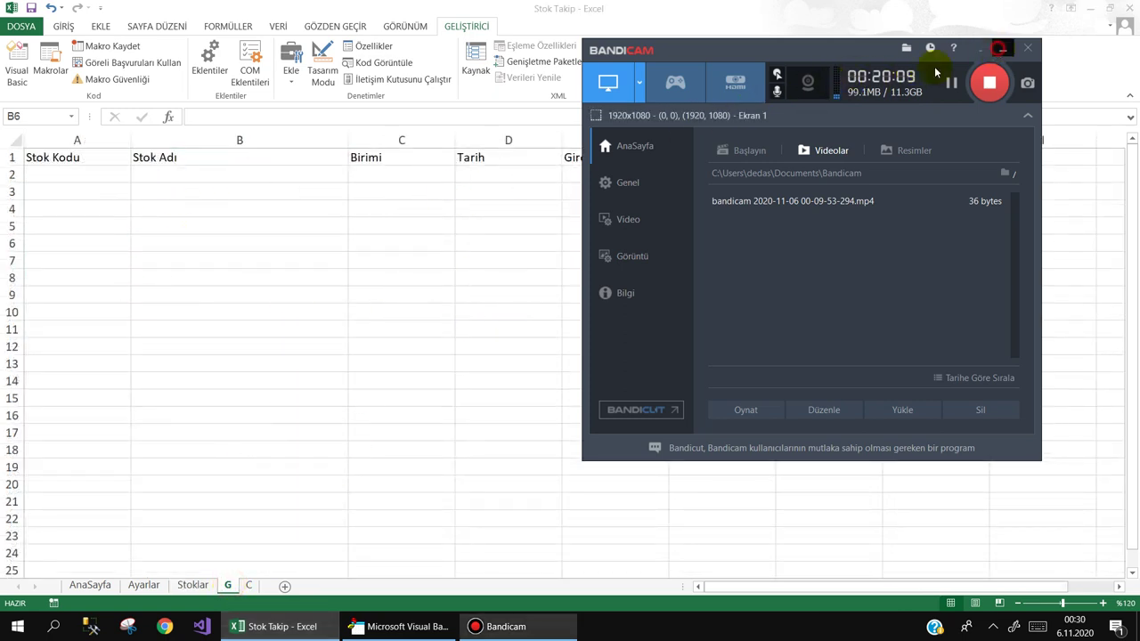
pyautogui.click(1001, 48)
pyautogui.click(191, 585)
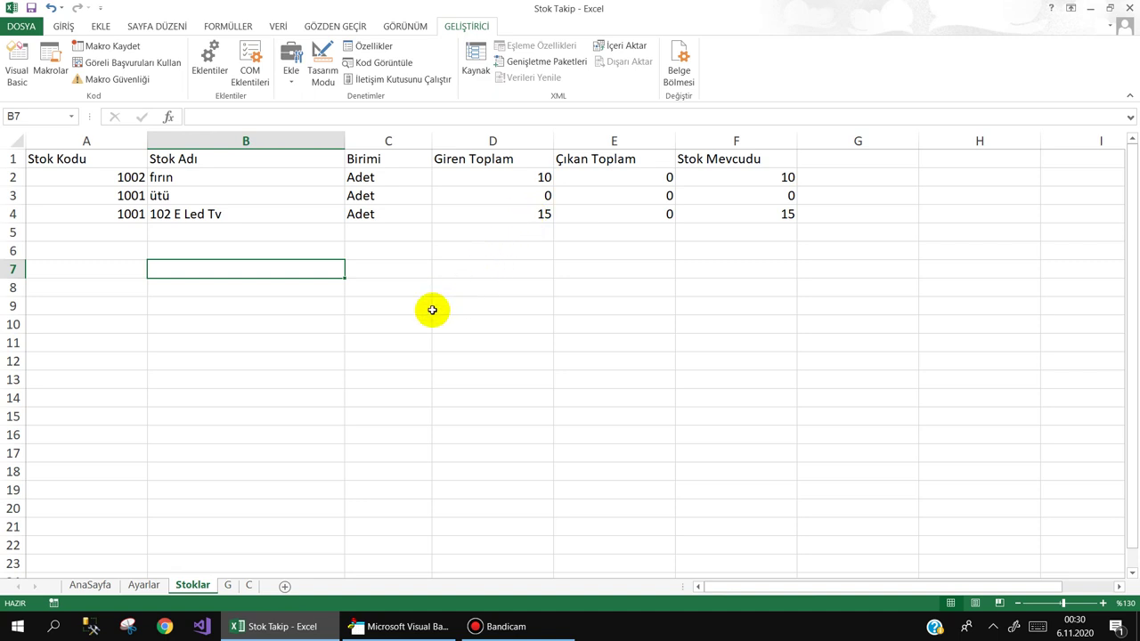
# Run the Stok Girişi macro from AnaSayfa and check ütü's Giren Toplam in Stoklar cell D3
pyautogui.click(93, 585)
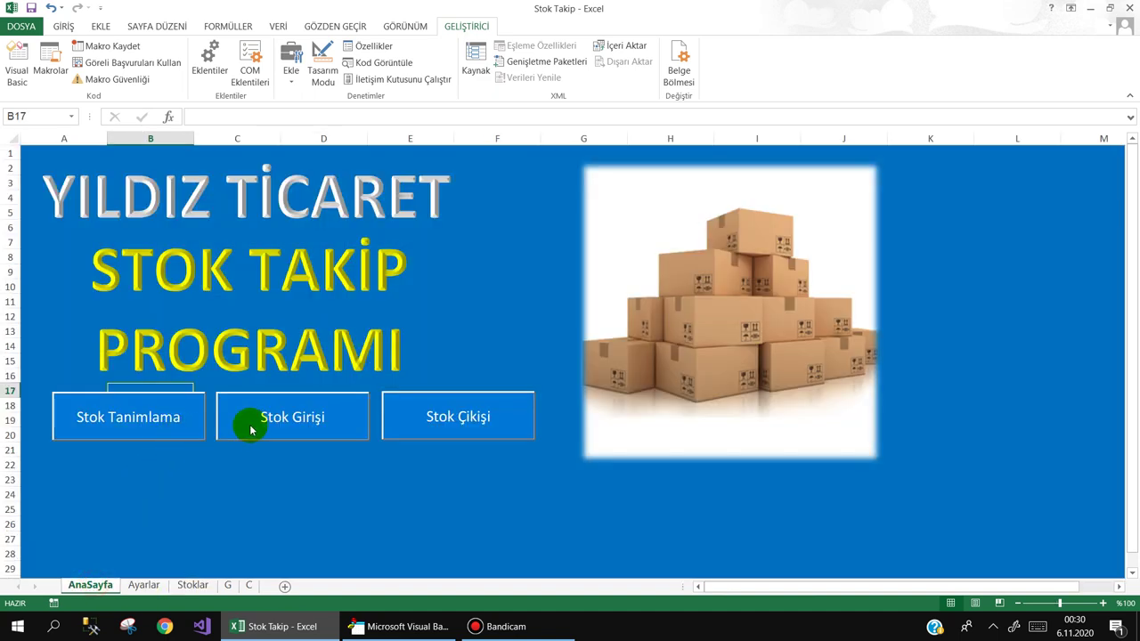
pyautogui.click(277, 423)
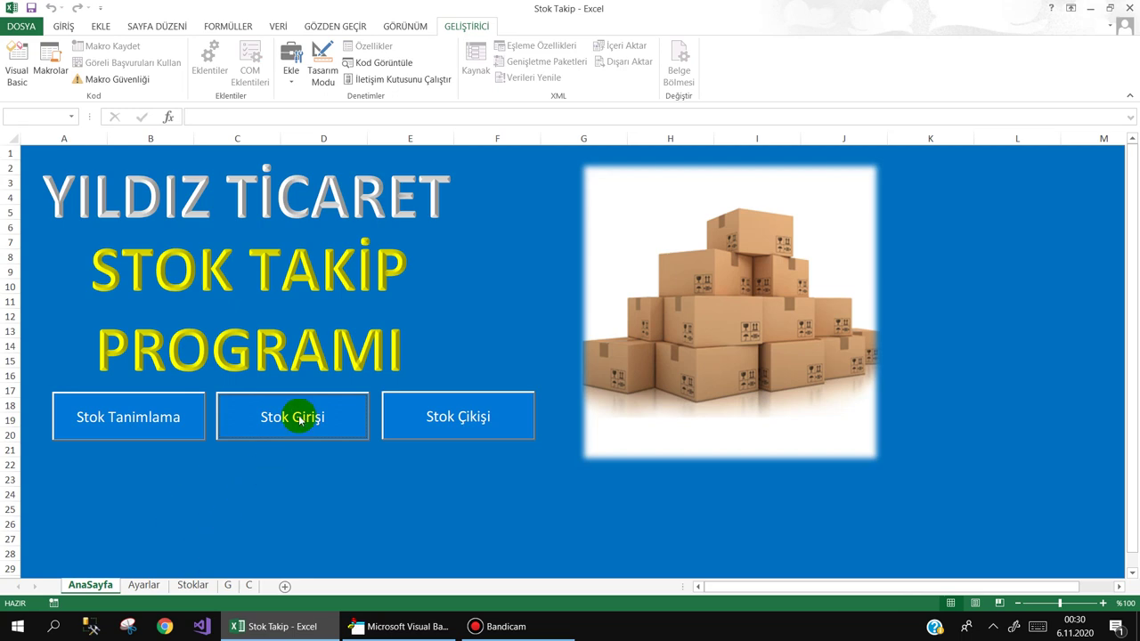
pyautogui.click(193, 585)
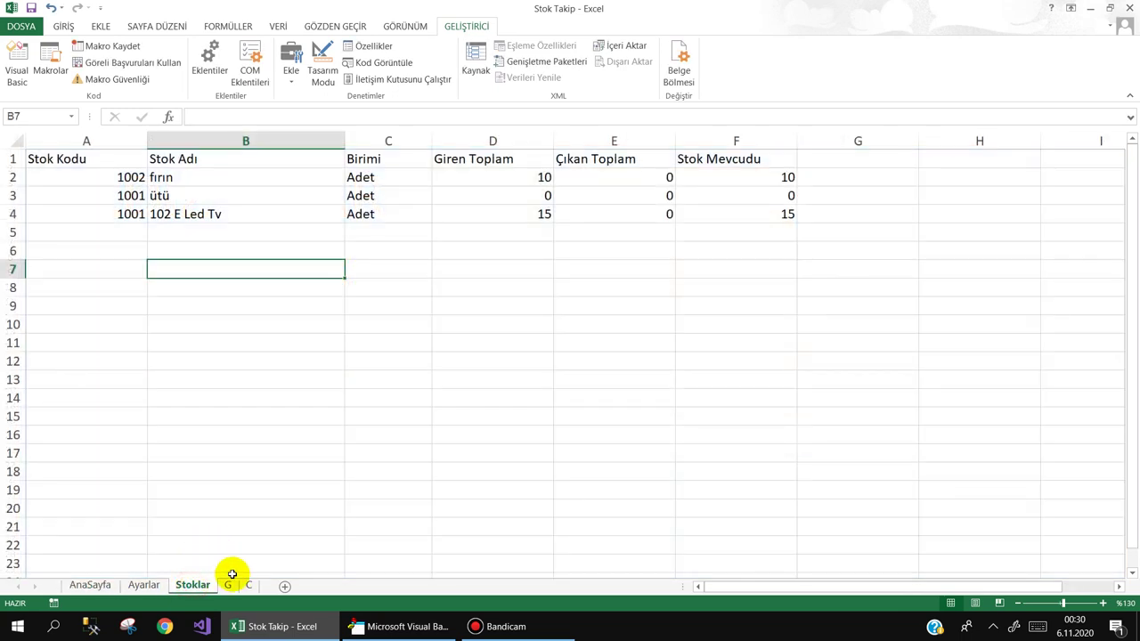
pyautogui.click(226, 585)
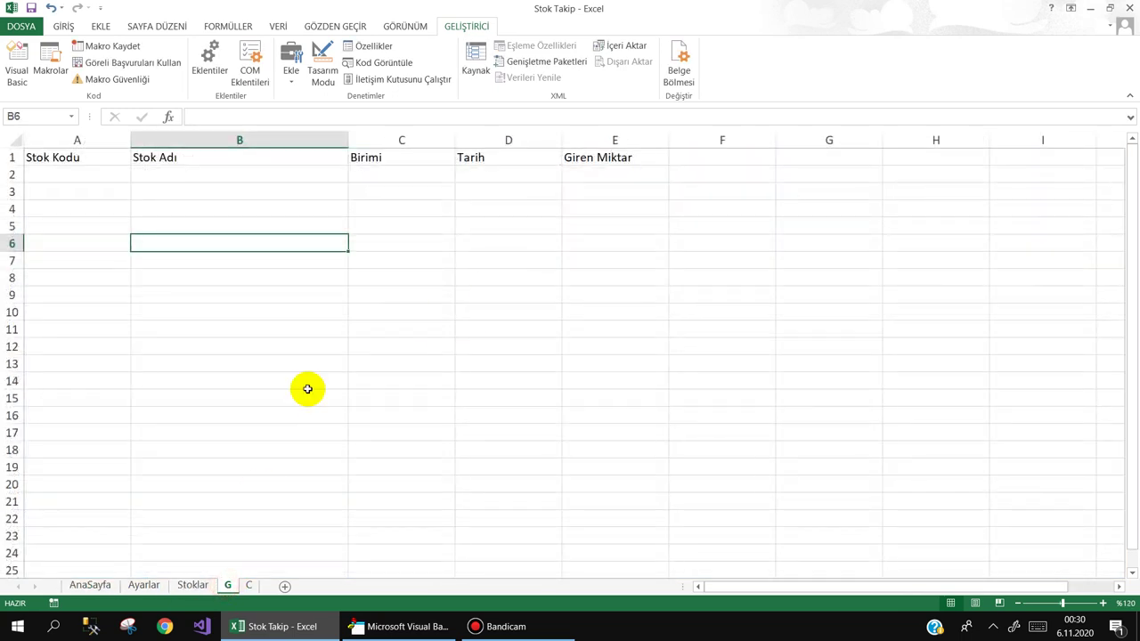
pyautogui.click(193, 586)
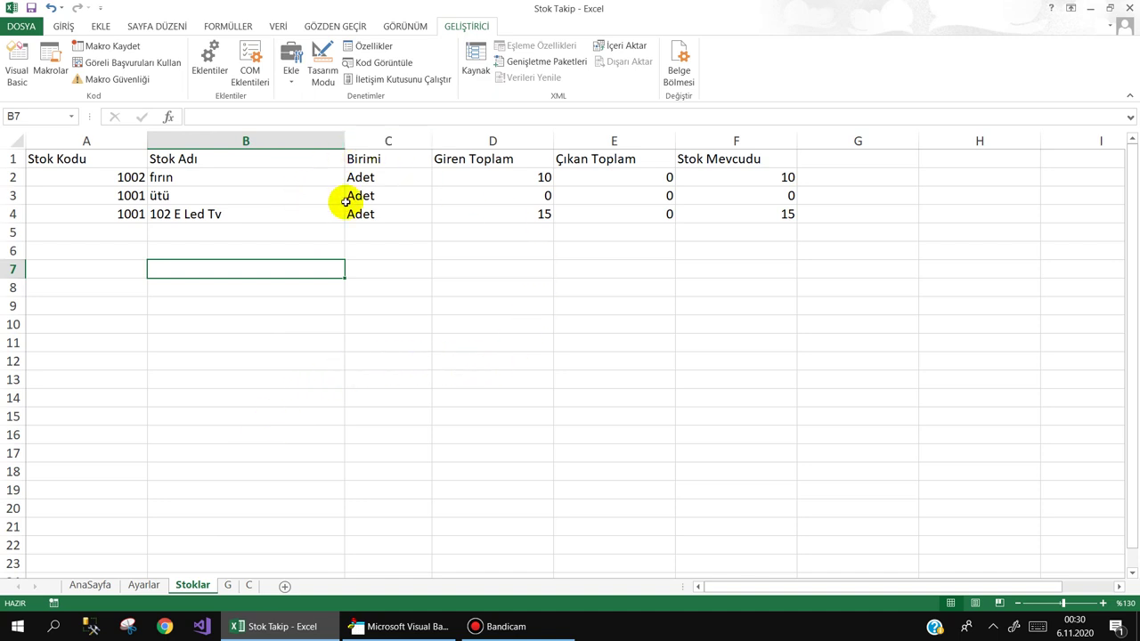
pyautogui.click(543, 195)
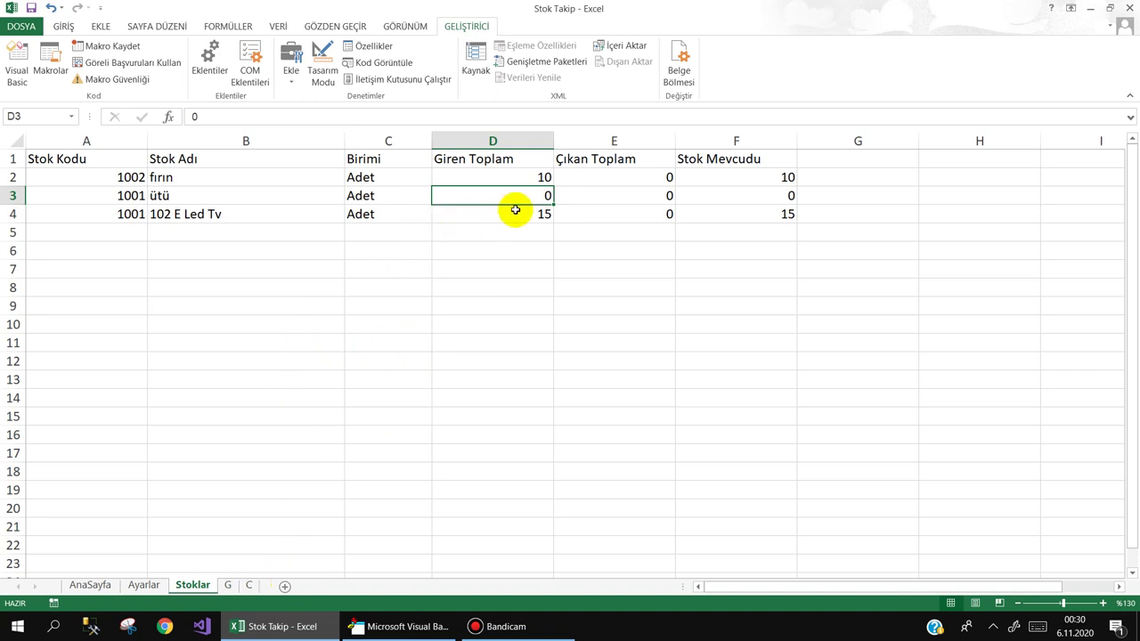
# Return through the G sheet to AnaSayfa and bring up Bandicam to stop recording
pyautogui.click(226, 585)
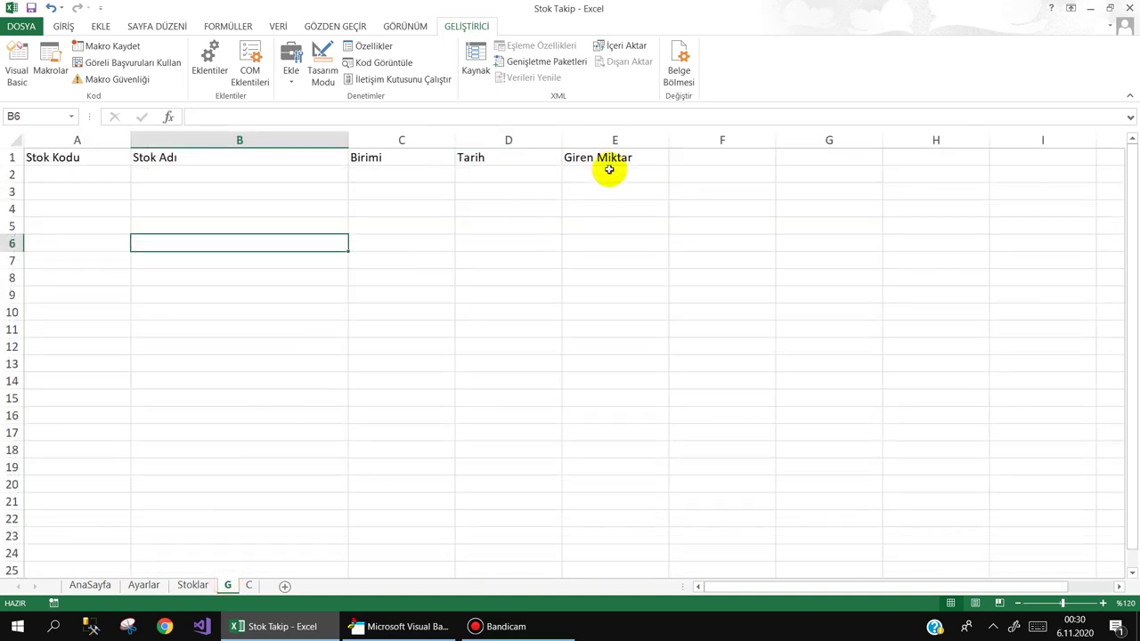
pyautogui.click(94, 585)
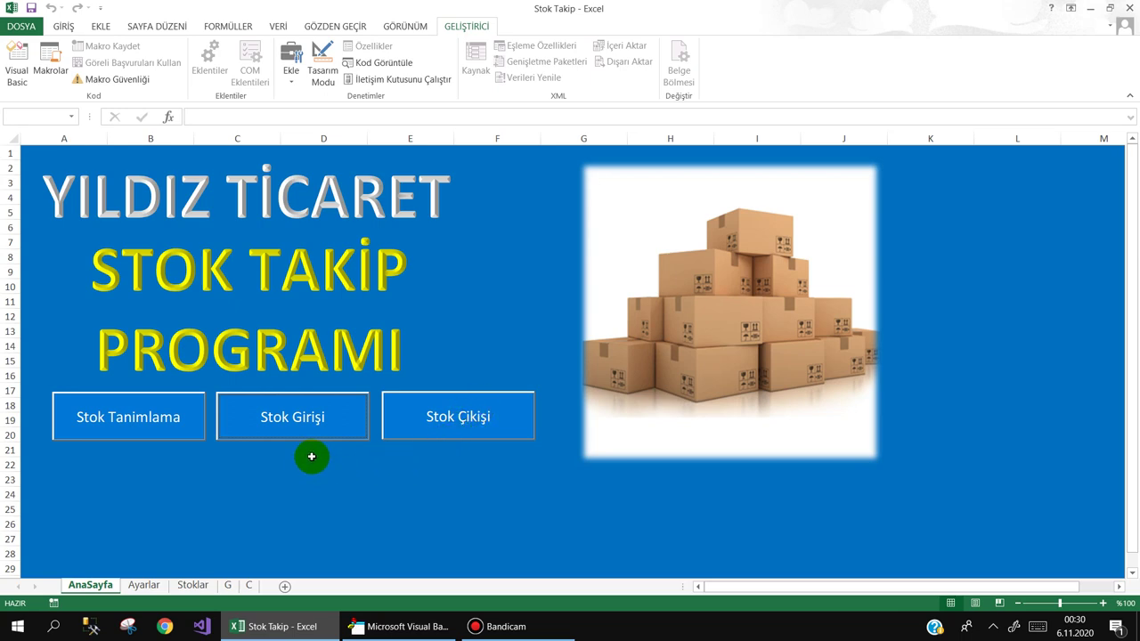
pyautogui.click(501, 629)
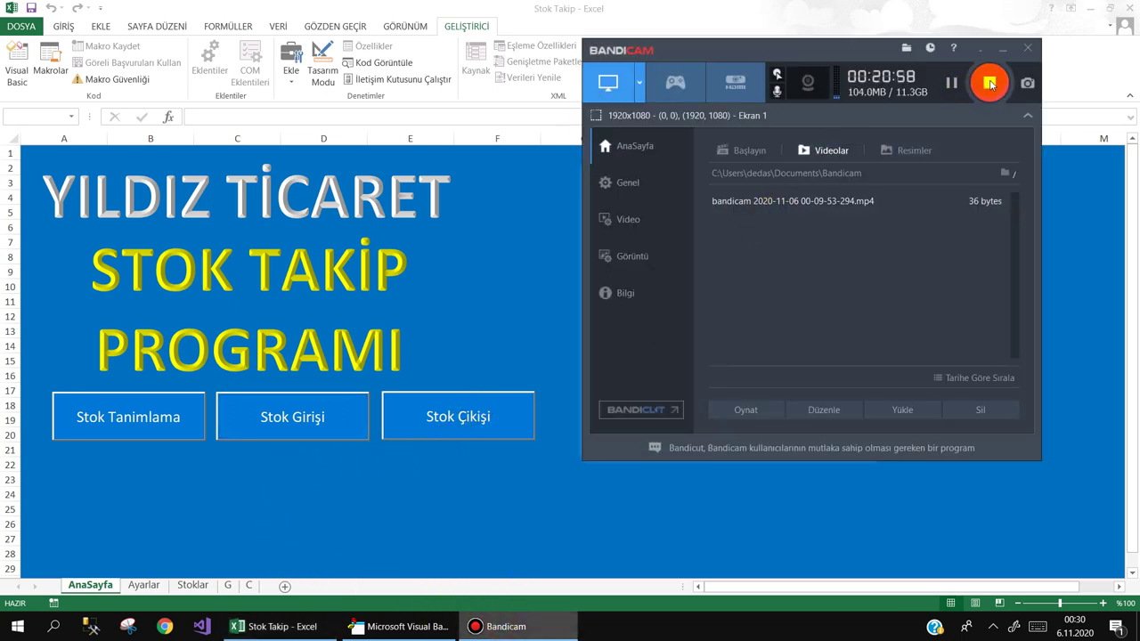